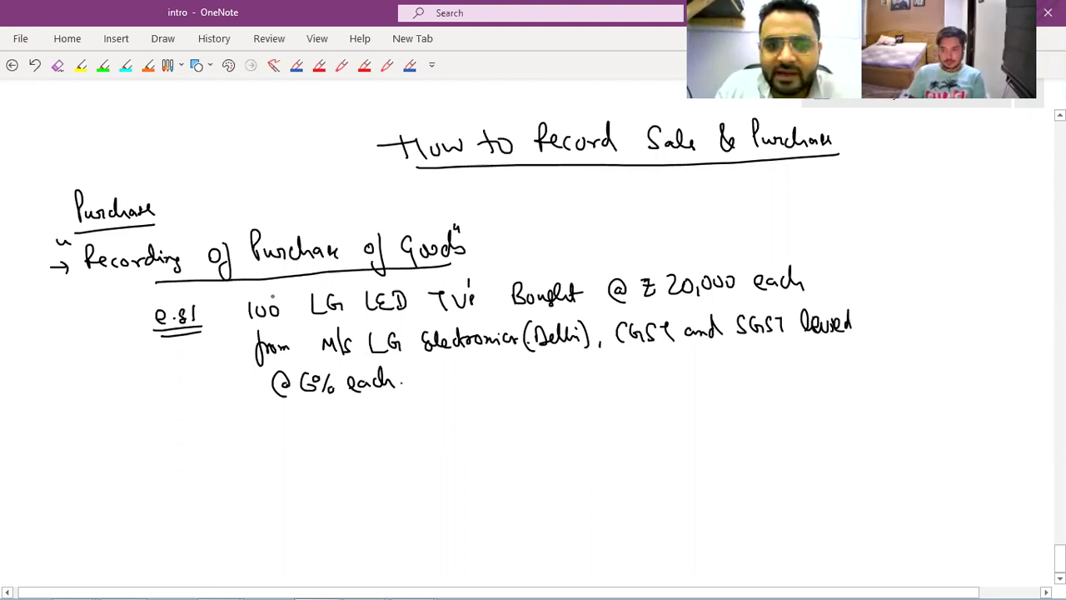
Circle the 100 LG LED quantity and put quote marks around the ₹20,000 each price.
mouse_move(273, 287)
left_mouse_down()
mouse_move(347, 329)
mouse_move(278, 282)
left_mouse_up()
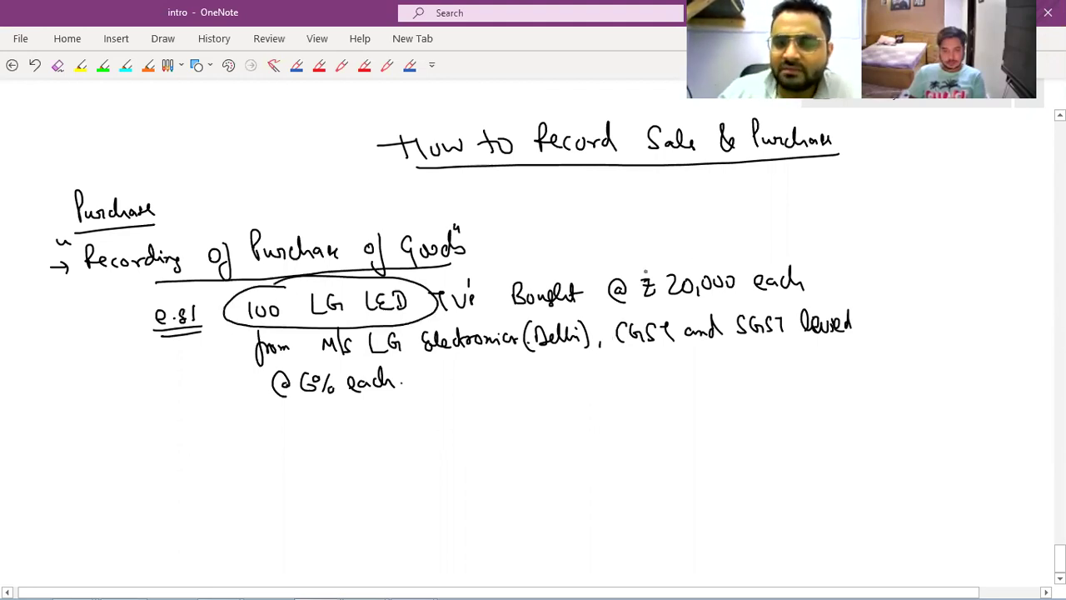
left_click_drag(629, 270, 640, 271)
left_click_drag(681, 252, 689, 255)
left_click_drag(805, 251, 808, 260)
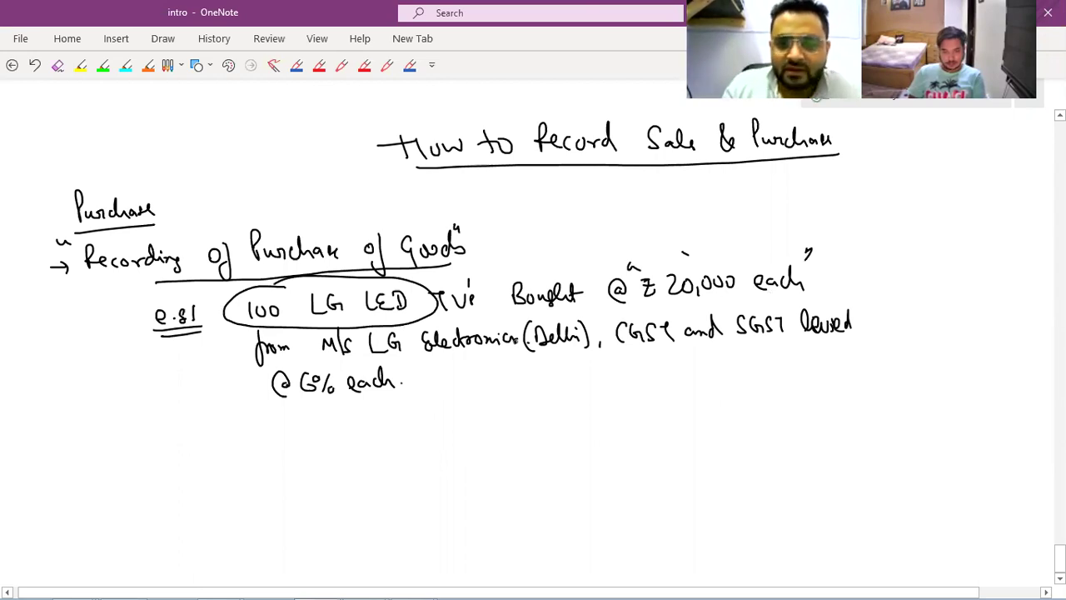
Underline Electronics, double-underline CGST and SGST, and underline the @ 6% each rate.
left_click_drag(380, 361, 509, 356)
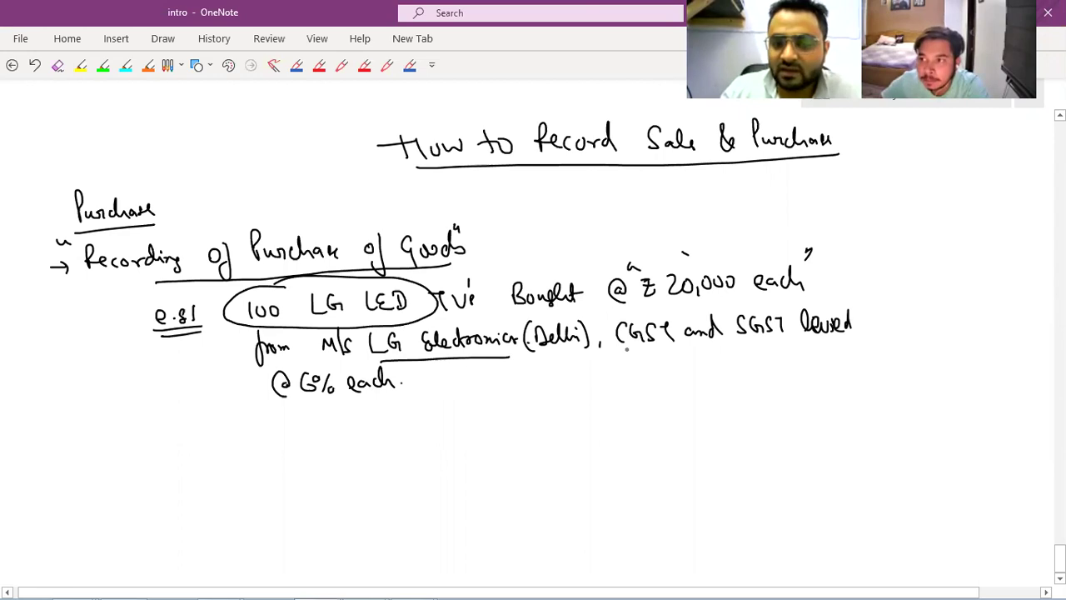
left_click_drag(624, 350, 673, 348)
left_click_drag(738, 338, 786, 336)
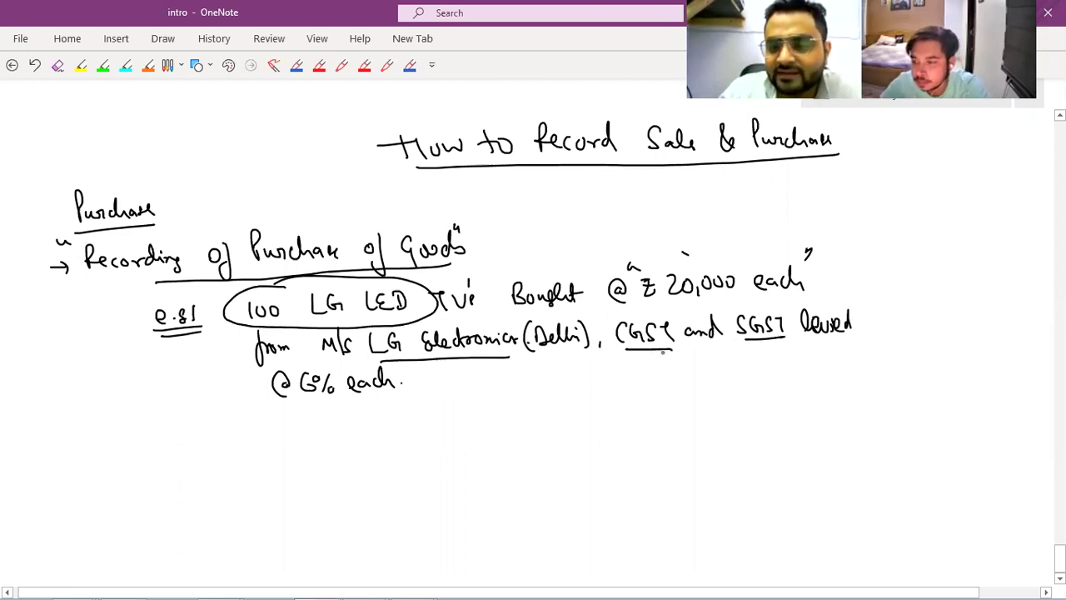
left_click_drag(631, 358, 677, 356)
left_click_drag(754, 347, 786, 346)
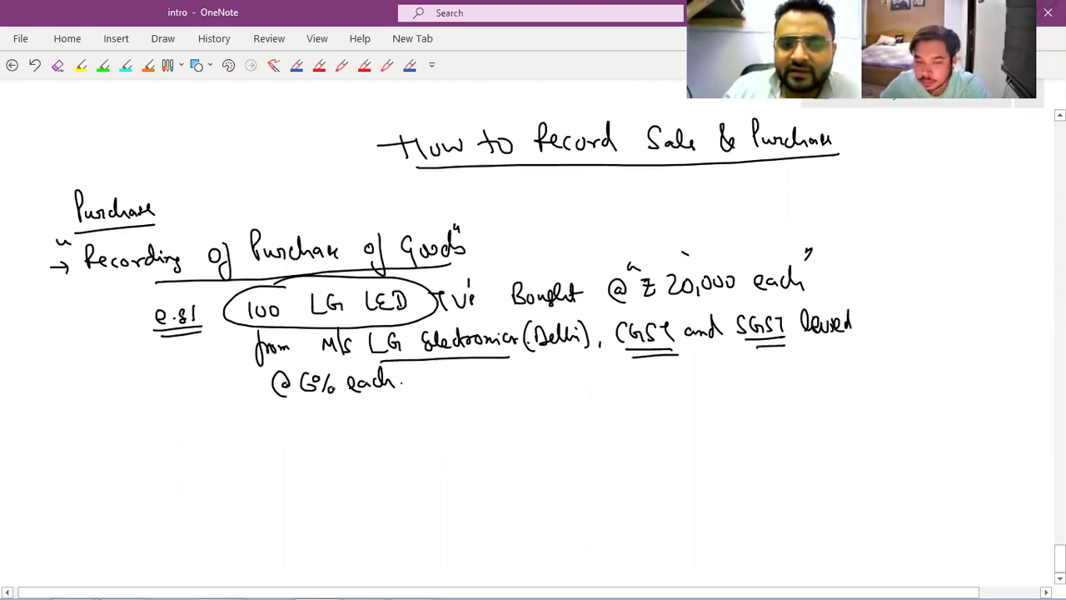
left_click_drag(309, 406, 387, 403)
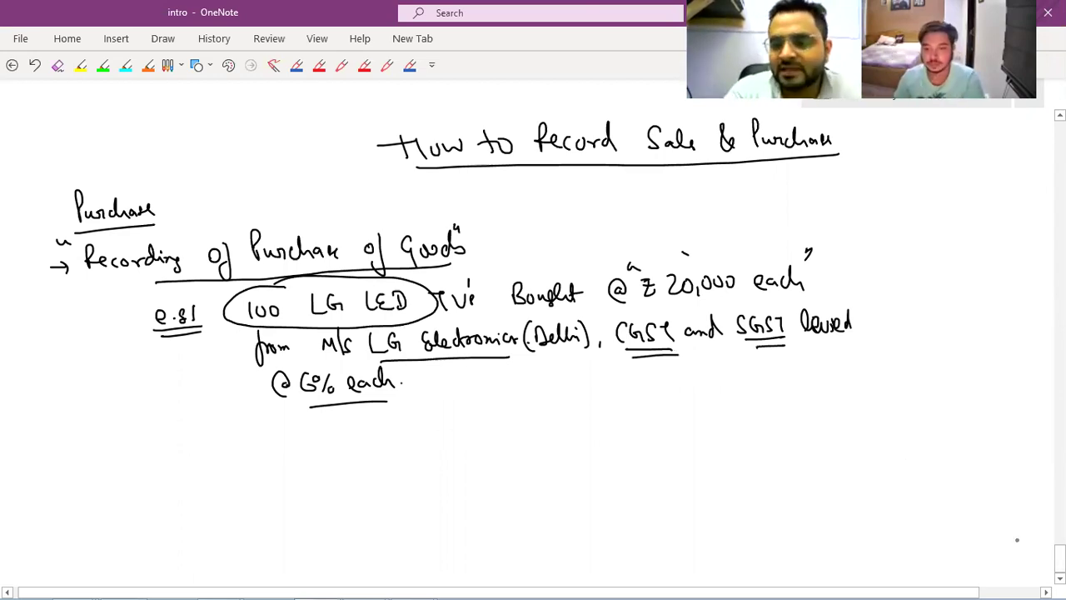
Below the example, handwrite GST and circle it.
scroll(1016, 539, "down", 5)
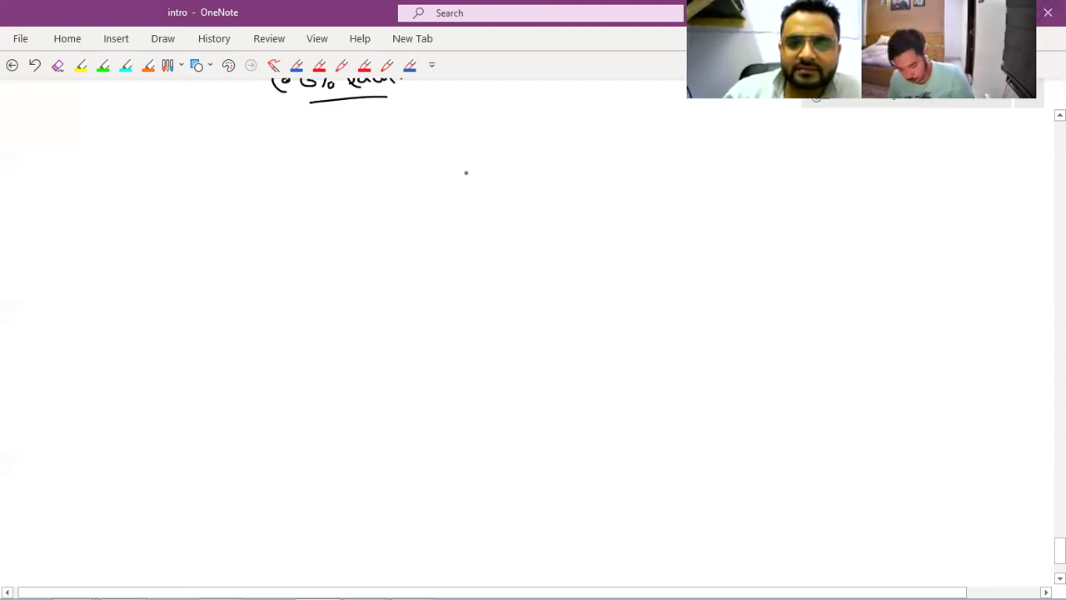
left_click_drag(463, 140, 466, 173)
left_click_drag(485, 141, 475, 161)
left_click_drag(462, 121, 498, 128)
left_click_drag(490, 141, 500, 160)
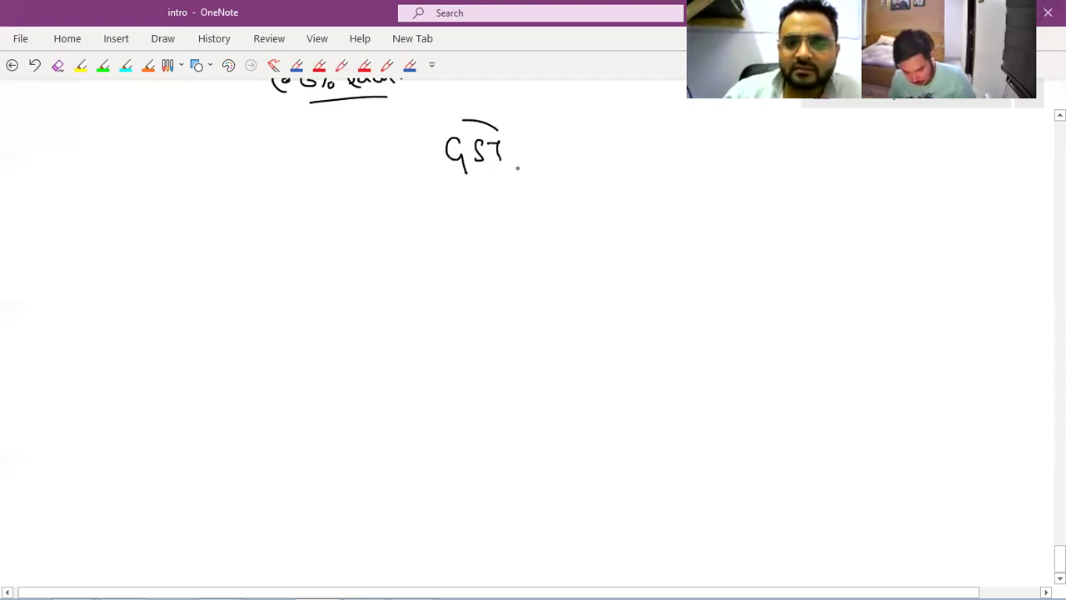
left_click_drag(496, 122, 501, 126)
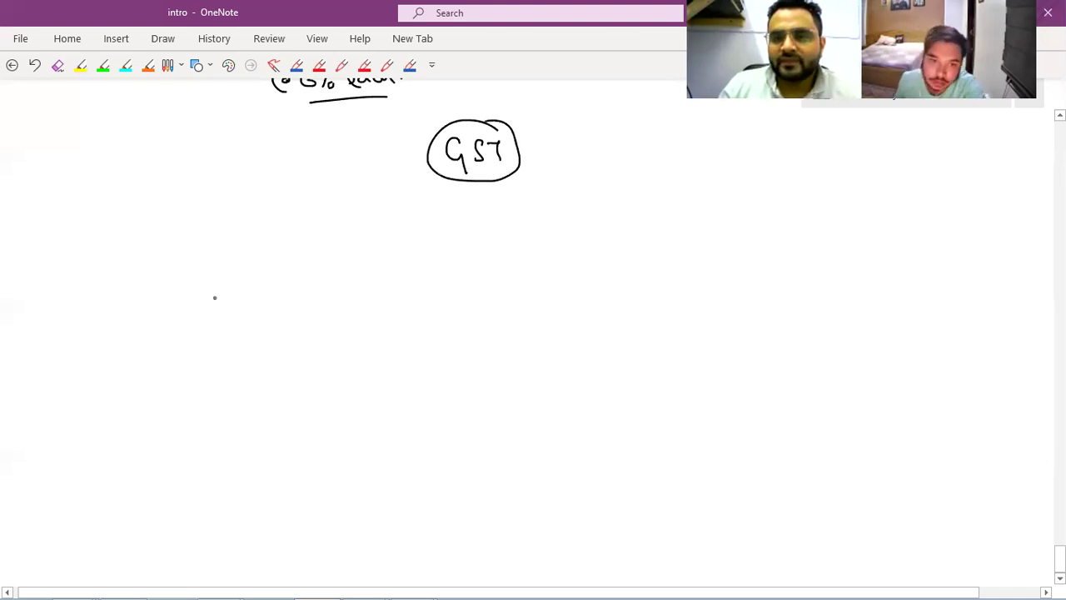
Draw an arrow from GST down-left to a handwritten CGST.
left_click_drag(437, 175, 271, 218)
mouse_move(202, 229)
left_mouse_down()
mouse_move(201, 250)
mouse_move(217, 247)
left_mouse_up()
left_click_drag(233, 230, 242, 248)
left_click_drag(246, 233, 258, 231)
left_click_drag(254, 234, 252, 248)
Add a downward arrow to SGST and a rightward line to IGST.
left_click_drag(487, 178, 489, 196)
mouse_move(483, 192)
left_mouse_down()
mouse_move(498, 190)
mouse_move(457, 229)
mouse_move(488, 222)
left_mouse_up()
left_click_drag(505, 212, 498, 229)
left_click_drag(509, 213, 526, 228)
mouse_move(552, 158)
left_mouse_down()
mouse_move(804, 181)
mouse_move(806, 196)
left_mouse_up()
left_click_drag(804, 198, 803, 217)
left_click_drag(801, 217, 843, 215)
left_click_drag(854, 200, 864, 214)
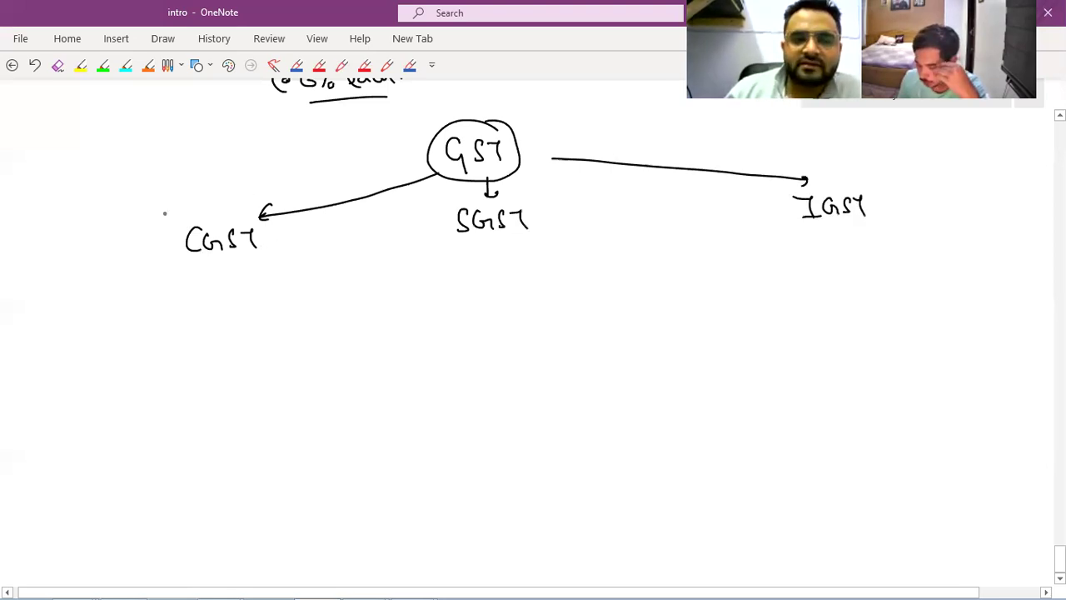
Draw a loop grouping CGST and SGST together.
left_click_drag(242, 185, 356, 291)
left_click_drag(391, 188, 358, 290)
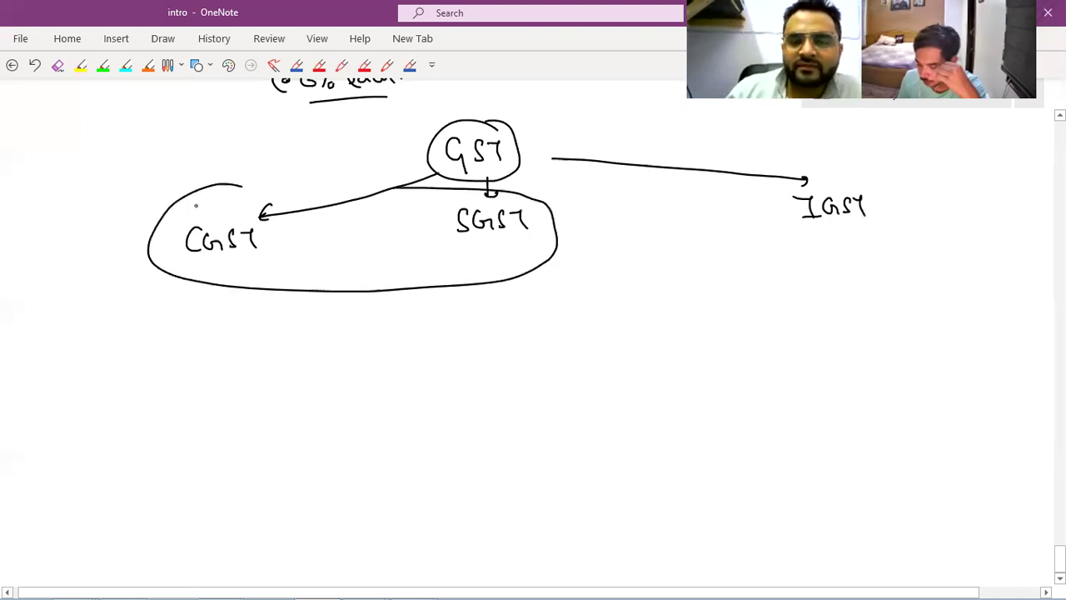
left_click_drag(395, 187, 194, 201)
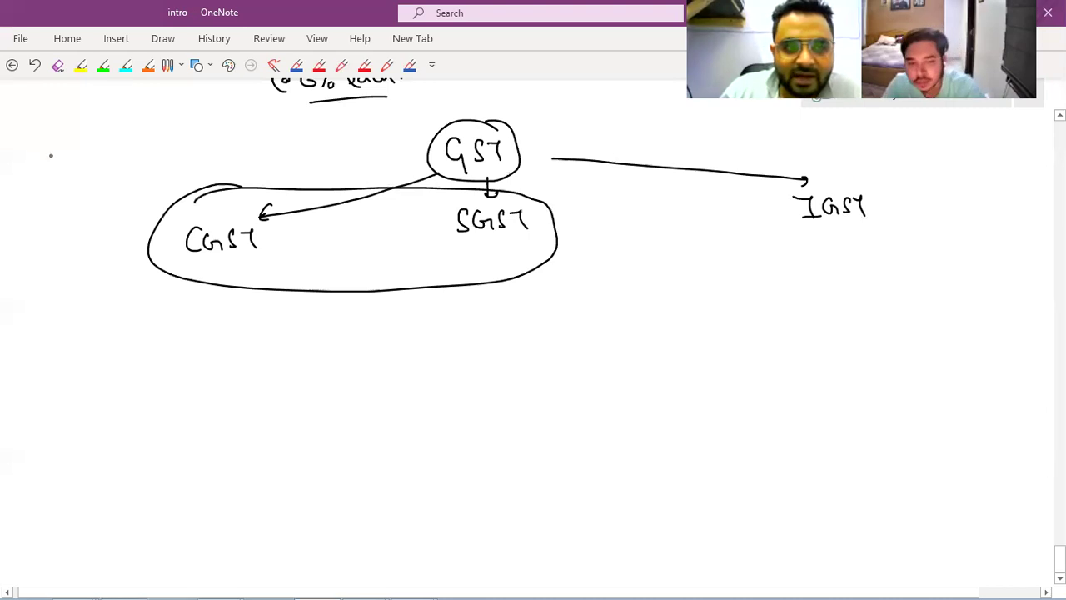
Note GST Rate → 28% in the margin, 14% for CGST and SGST, and circled IGST 28%.
mouse_move(52, 135)
left_mouse_down()
mouse_move(81, 150)
mouse_move(172, 143)
left_mouse_up()
left_click_drag(176, 126, 195, 133)
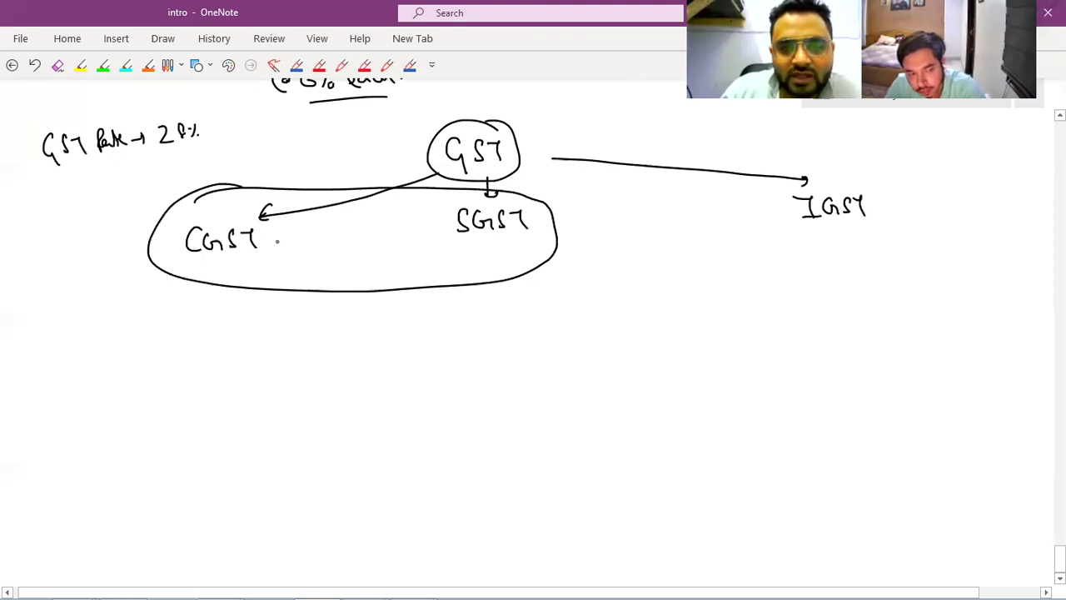
left_click_drag(267, 233, 307, 246)
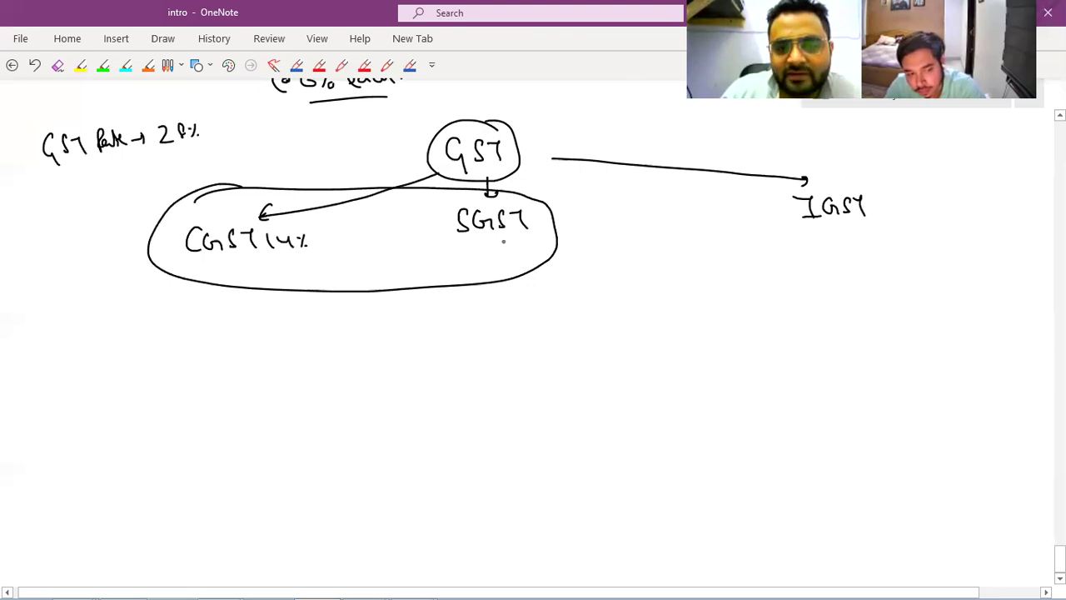
left_click_drag(466, 241, 468, 254)
left_click_drag(473, 241, 487, 253)
left_click_drag(496, 239, 506, 253)
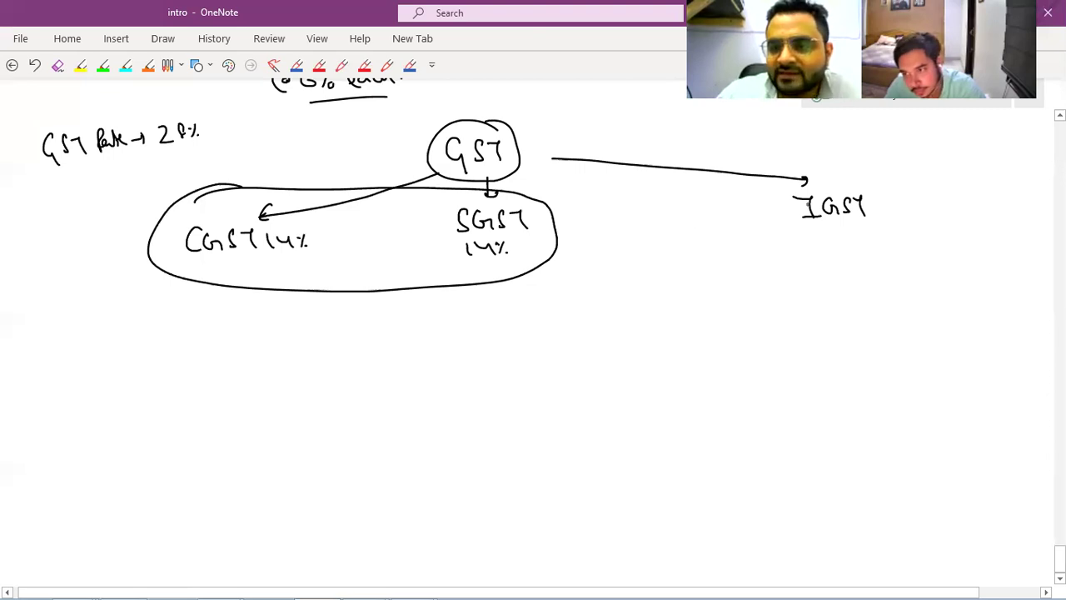
left_click_drag(825, 175, 862, 196)
left_click_drag(896, 198, 911, 215)
left_click_drag(941, 198, 931, 213)
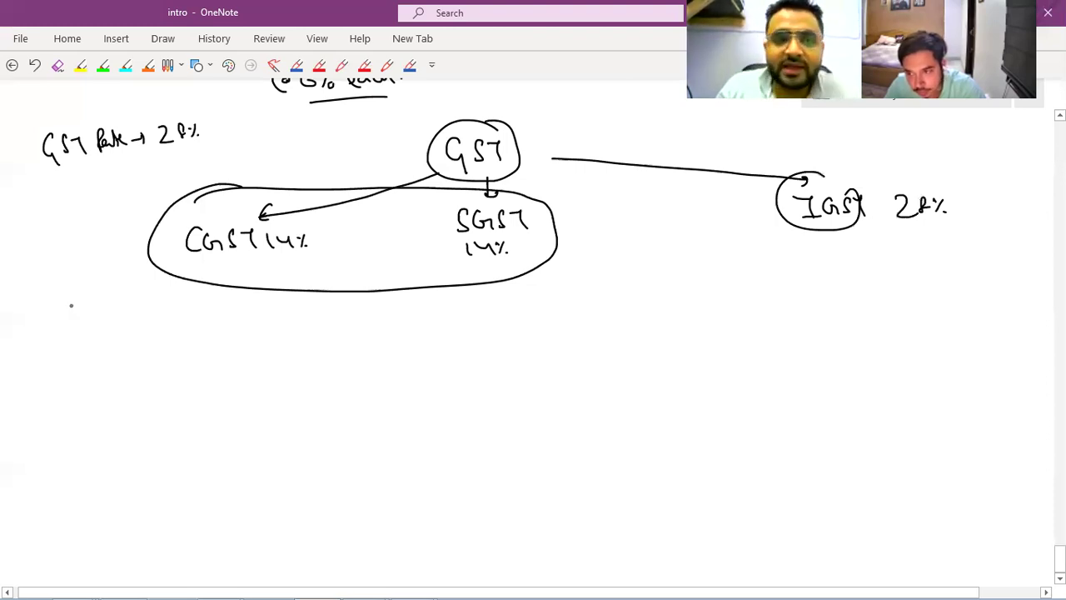
Tick the CGST–SGST group and start a situation label above it.
mouse_move(305, 177)
left_mouse_down()
mouse_move(340, 155)
mouse_move(274, 172)
left_mouse_up()
left_click_drag(289, 161, 290, 170)
left_click_drag(300, 153, 301, 173)
mouse_move(294, 163)
left_mouse_down()
mouse_move(349, 155)
mouse_move(363, 166)
left_mouse_up()
Finish the Situation-1 label and write Situation-2 above the IGST branch.
left_click(359, 158)
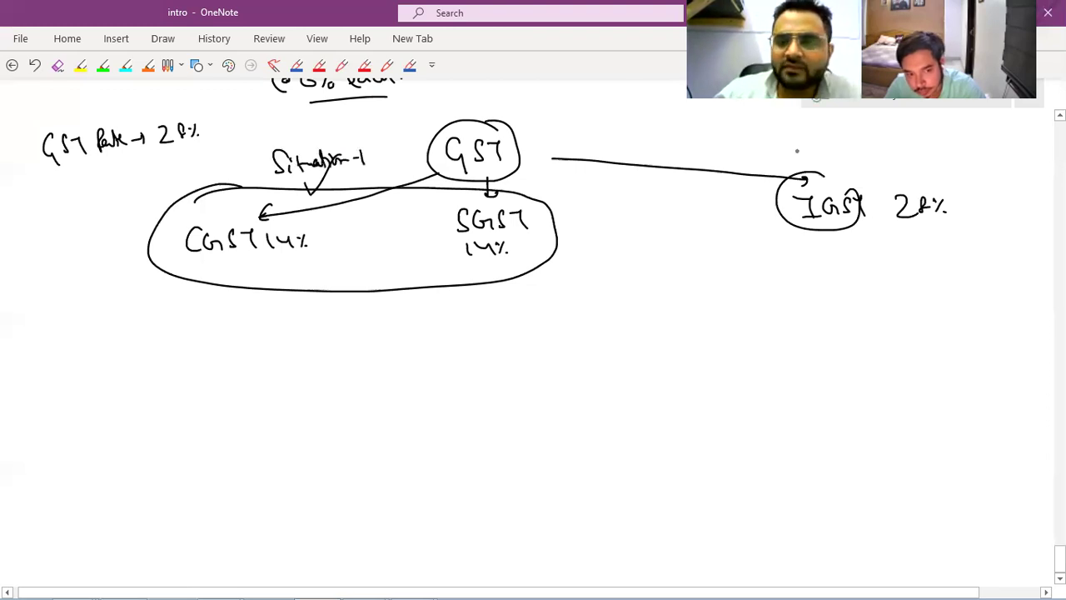
left_click_drag(799, 137, 795, 157)
left_click(823, 154)
mouse_move(812, 139)
left_mouse_down()
mouse_move(812, 158)
mouse_move(824, 141)
left_mouse_up()
left_click_drag(827, 148, 886, 149)
left_click_drag(886, 143, 894, 153)
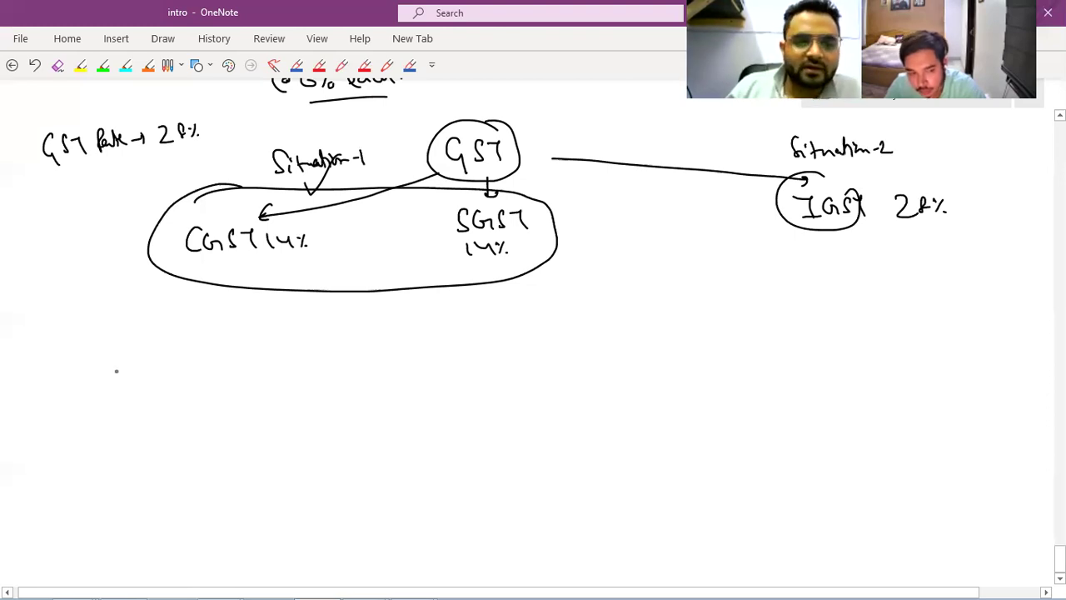
Write "Delhi" in quotes at the lower left.
mouse_move(104, 343)
left_mouse_down()
mouse_move(105, 359)
mouse_move(117, 345)
mouse_move(103, 362)
left_mouse_up()
left_click_drag(123, 354, 142, 358)
left_click_drag(85, 335, 91, 343)
left_click_drag(142, 358, 158, 338)
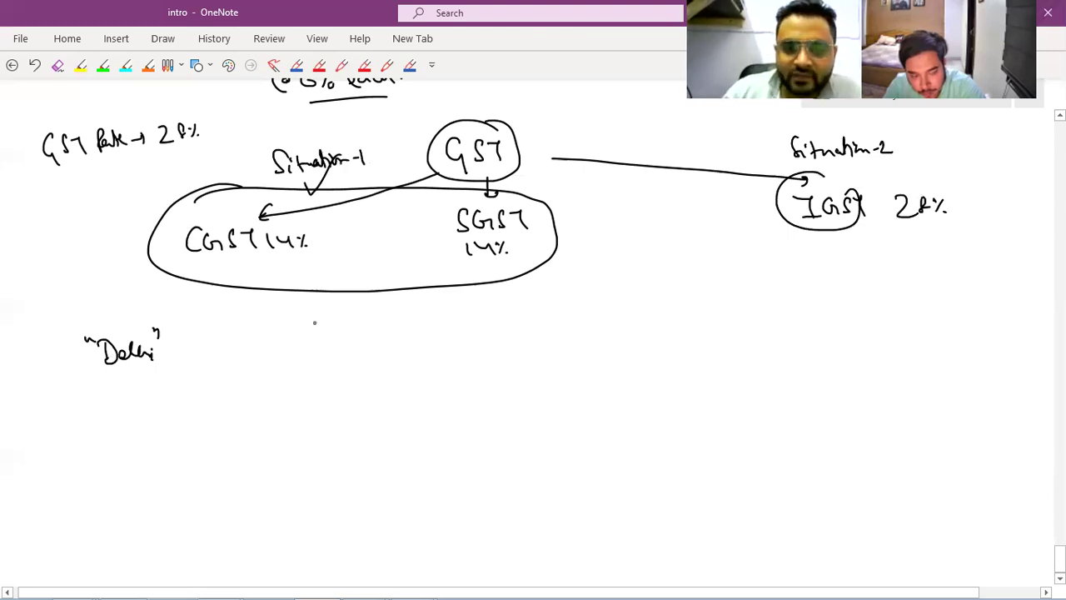
Write an underlined Place of Supply heading with Delhi under it, arrowed from the quoted Delhi.
mouse_move(350, 302)
left_mouse_down()
mouse_move(351, 324)
mouse_move(350, 315)
left_mouse_up()
mouse_move(362, 302)
left_mouse_down()
mouse_move(378, 320)
mouse_move(398, 318)
left_mouse_up()
left_click_drag(418, 310, 421, 331)
mouse_move(450, 303)
left_mouse_down()
mouse_move(439, 320)
mouse_move(498, 320)
left_mouse_up()
left_click_drag(363, 332, 504, 328)
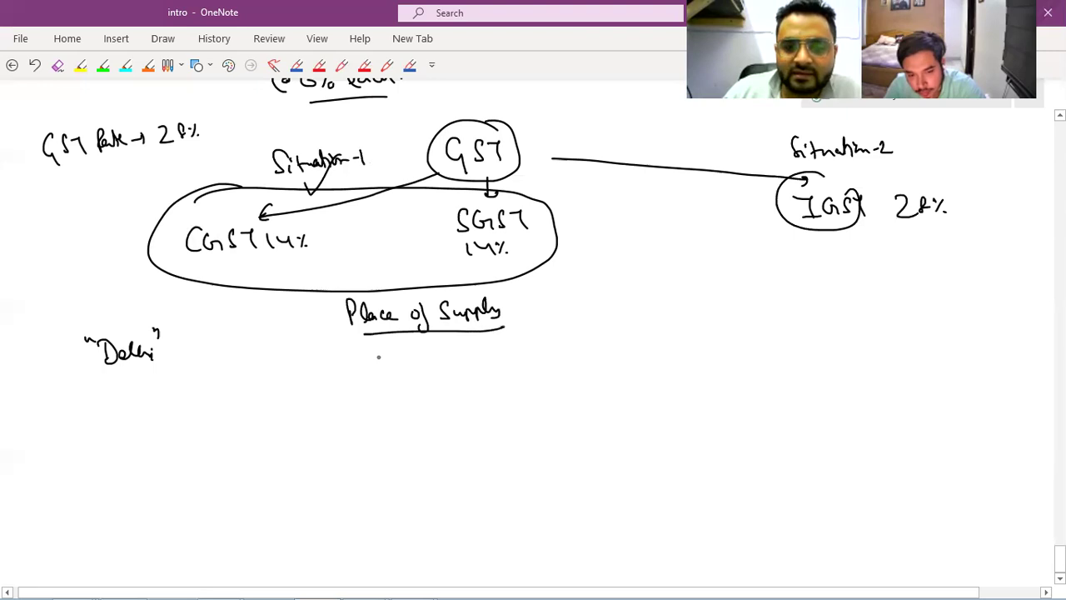
left_click_drag(366, 338, 376, 358)
mouse_move(379, 350)
left_mouse_down()
mouse_move(408, 341)
mouse_move(424, 356)
left_mouse_up()
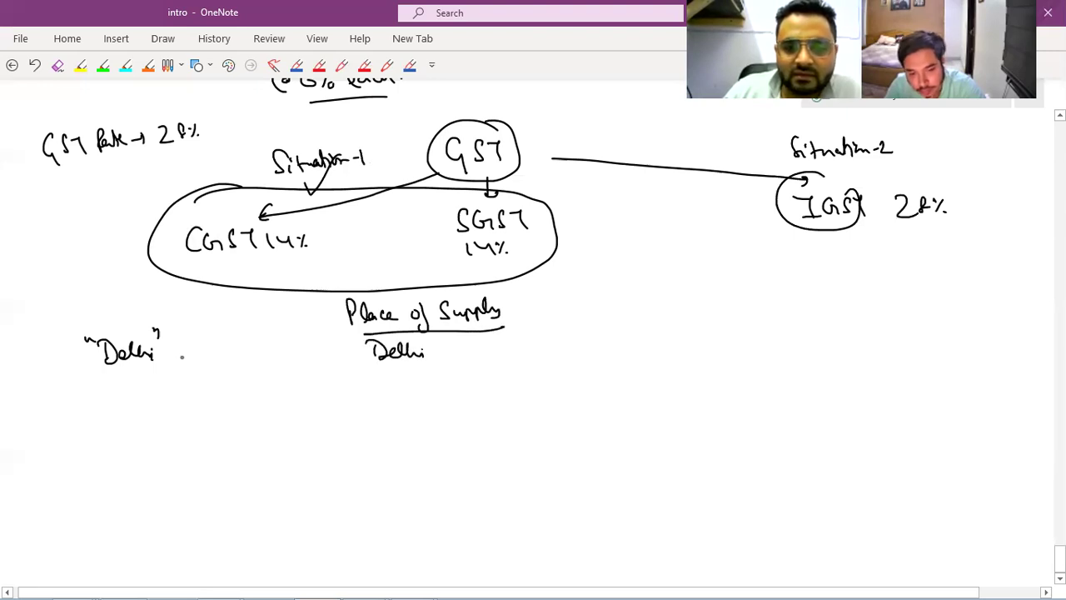
left_click_drag(181, 357, 364, 351)
left_click_drag(351, 343, 351, 358)
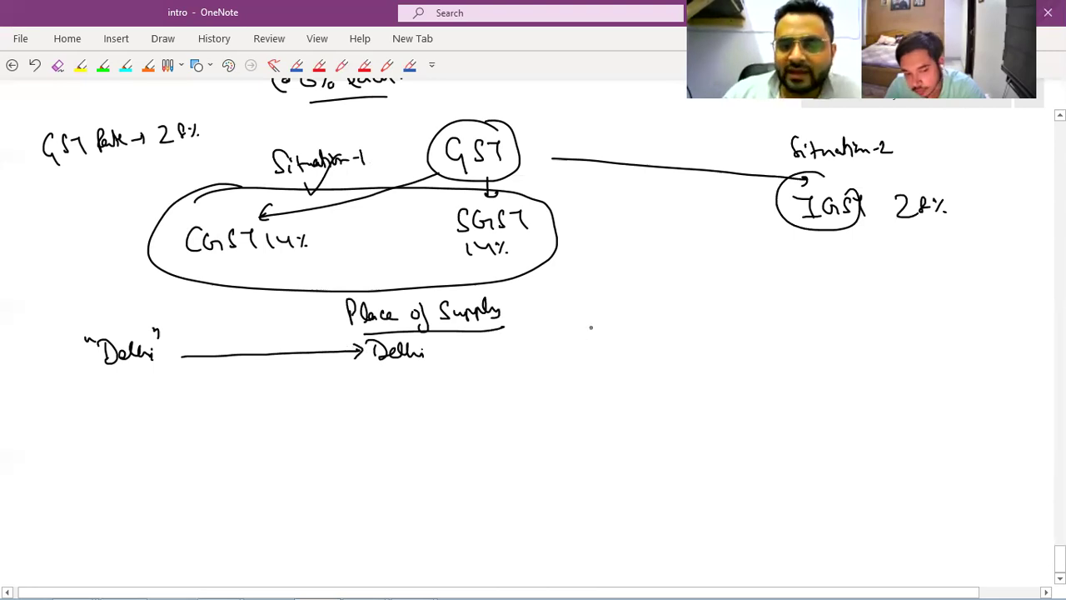
Write 'CGST & SGST are' beside the Delhi → Delhi example.
mouse_move(595, 324)
left_mouse_down()
mouse_move(596, 344)
mouse_move(613, 337)
left_mouse_up()
left_click_drag(631, 327, 621, 342)
mouse_move(636, 331)
left_mouse_down()
mouse_move(645, 344)
mouse_move(691, 343)
left_mouse_up()
mouse_move(715, 323)
left_mouse_down()
mouse_move(704, 342)
mouse_move(739, 341)
left_mouse_up()
mouse_move(750, 327)
left_mouse_down()
mouse_move(760, 342)
mouse_move(813, 332)
left_mouse_up()
mouse_move(837, 321)
left_mouse_down()
mouse_move(884, 328)
mouse_move(870, 331)
mouse_move(899, 316)
left_mouse_up()
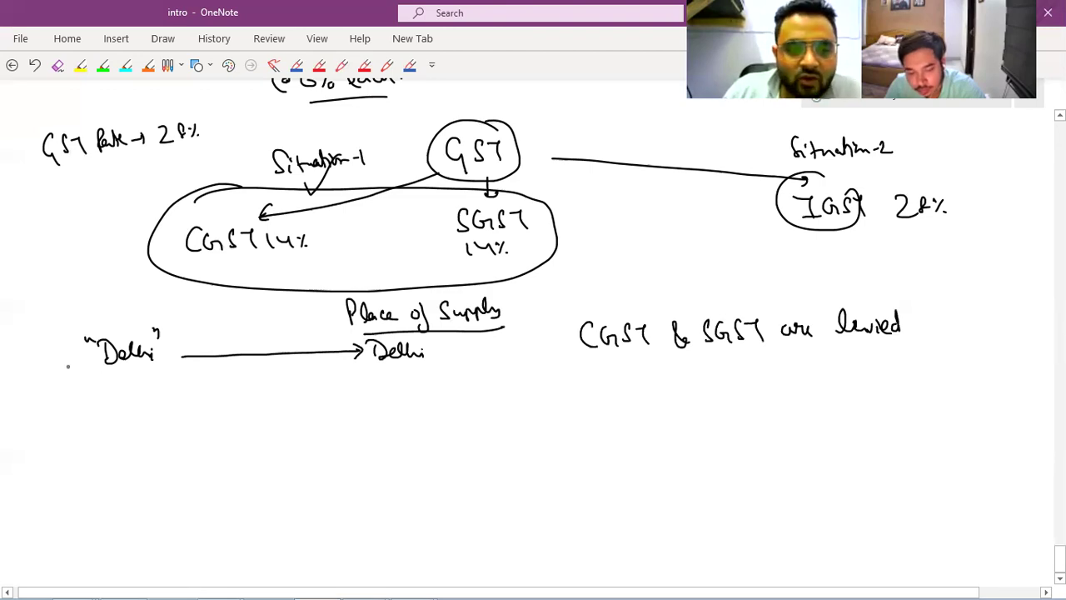
Add the bracketed note [Local sale → within state] and tick CGST and SGST in the levied note.
mouse_move(79, 367)
left_mouse_down()
mouse_move(77, 406)
mouse_move(106, 396)
left_mouse_up()
left_click_drag(113, 388, 180, 388)
left_click_drag(181, 384, 350, 381)
left_click_drag(351, 359, 356, 391)
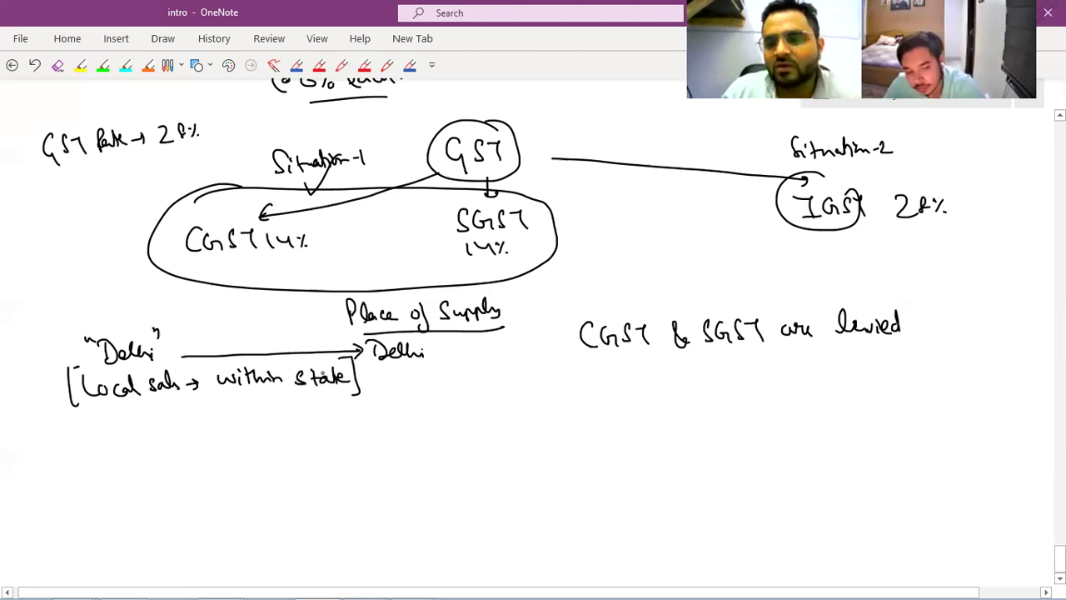
left_click_drag(633, 307, 654, 297)
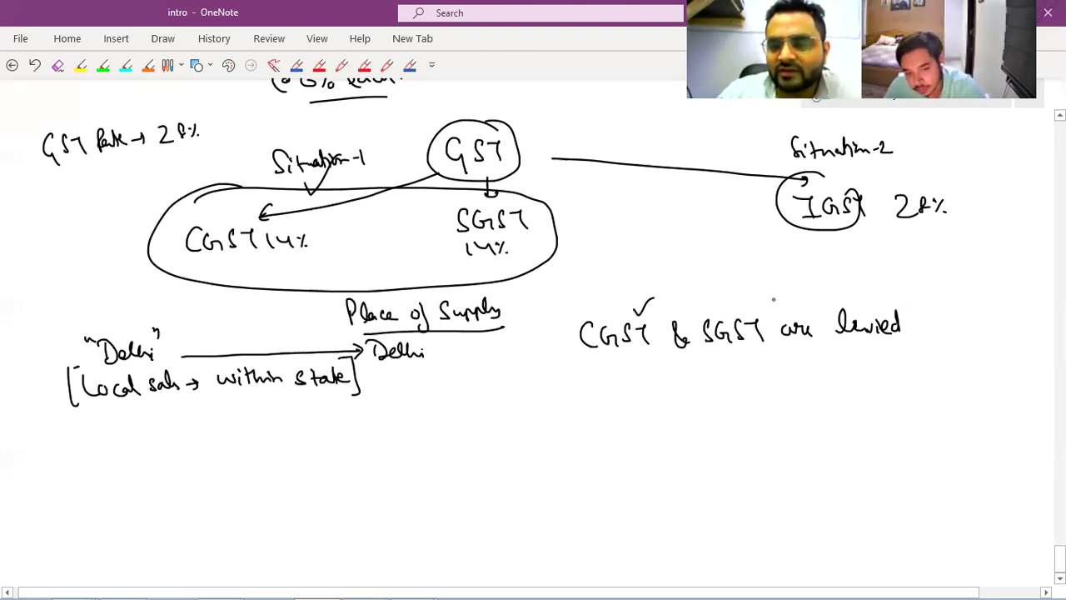
left_click_drag(766, 307, 783, 293)
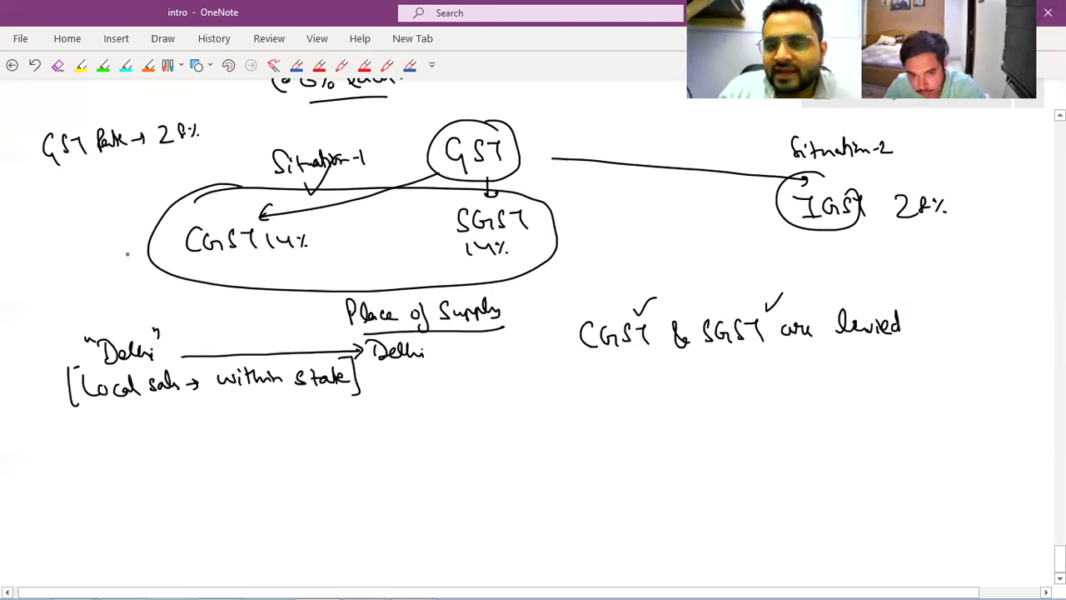
Label the taxes Integrated under IGST, Central beside CGST and State above SGST.
mouse_move(720, 237)
left_mouse_down()
mouse_move(732, 239)
mouse_move(723, 256)
left_mouse_up()
left_click_drag(737, 255, 821, 248)
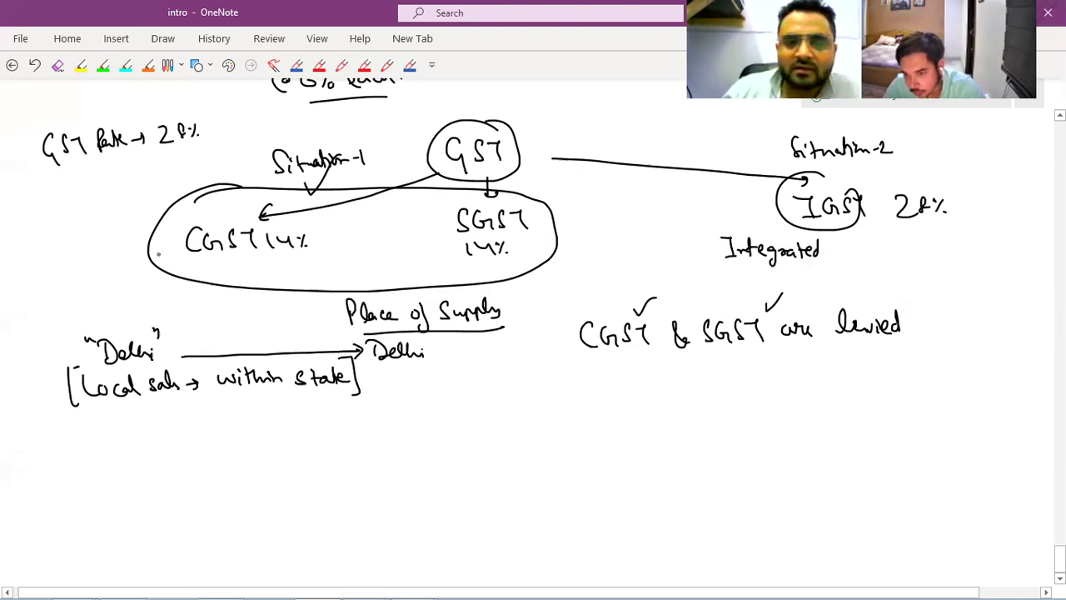
left_click_drag(77, 214, 70, 230)
left_click_drag(80, 223, 140, 211)
mouse_move(408, 192)
left_mouse_down()
mouse_move(398, 205)
mouse_move(442, 193)
left_mouse_up()
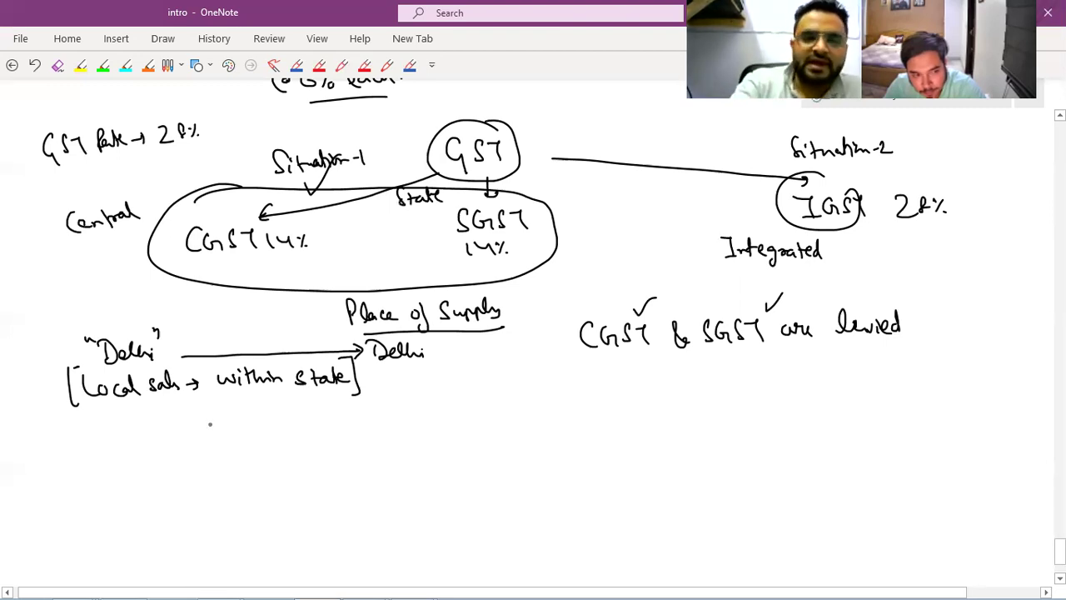
Number the Delhi case 1 and write a circled case 2: Delhi → Haryana.
scroll(209, 424, "down", 3)
mouse_move(51, 179)
left_mouse_down()
mouse_move(60, 183)
mouse_move(48, 206)
left_mouse_up()
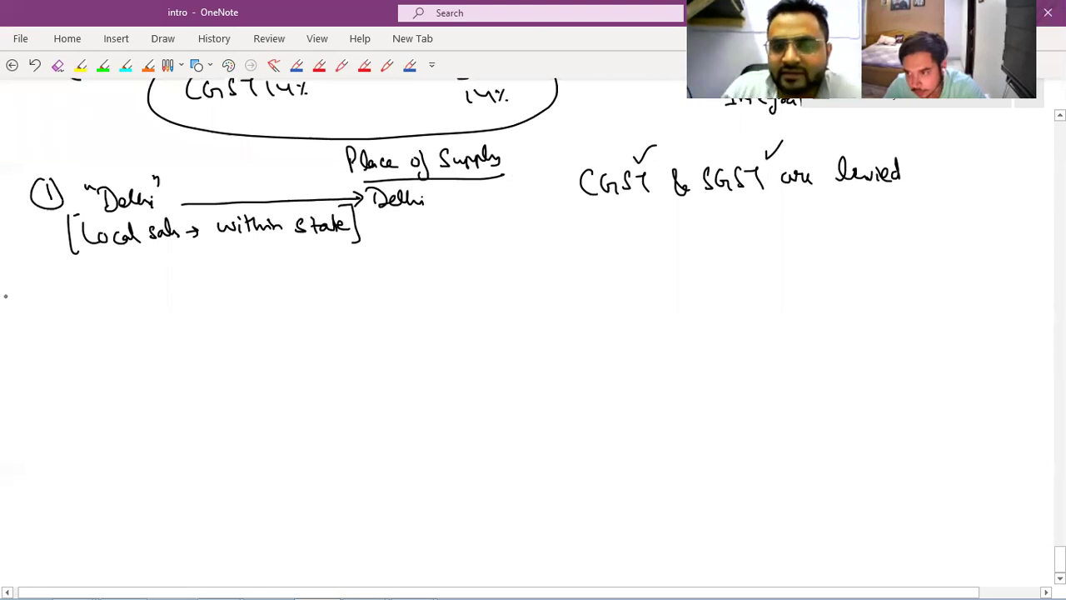
left_click_drag(42, 293, 46, 294)
left_click_drag(38, 301, 47, 315)
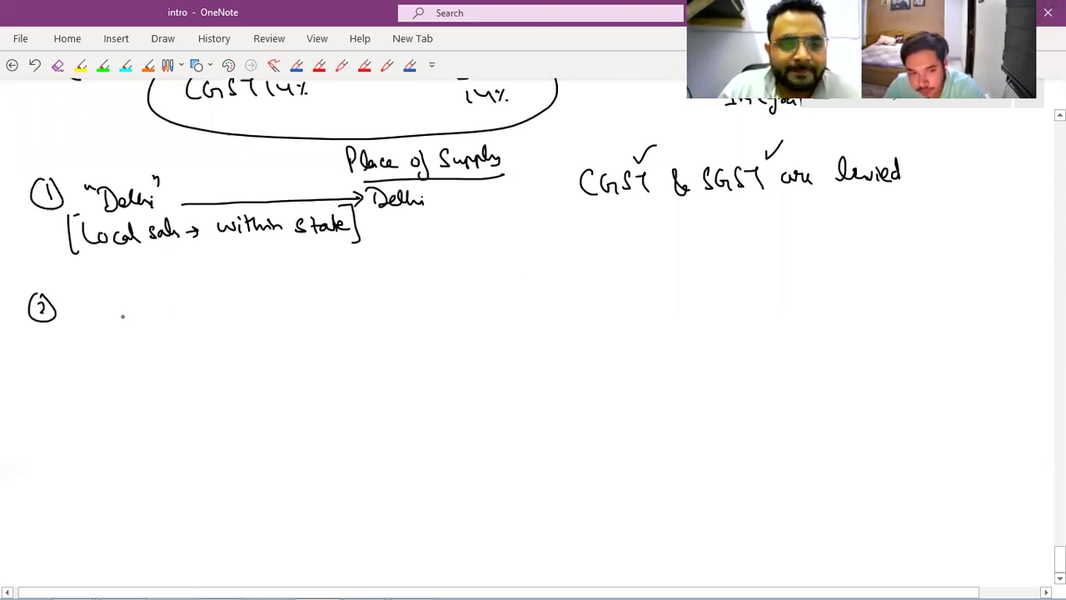
mouse_move(114, 300)
left_mouse_down()
mouse_move(116, 313)
mouse_move(172, 311)
left_mouse_up()
left_click_drag(247, 304, 385, 305)
left_click_drag(382, 297, 407, 295)
mouse_move(401, 289)
left_mouse_down()
mouse_move(402, 306)
mouse_move(475, 292)
mouse_move(482, 302)
left_mouse_up()
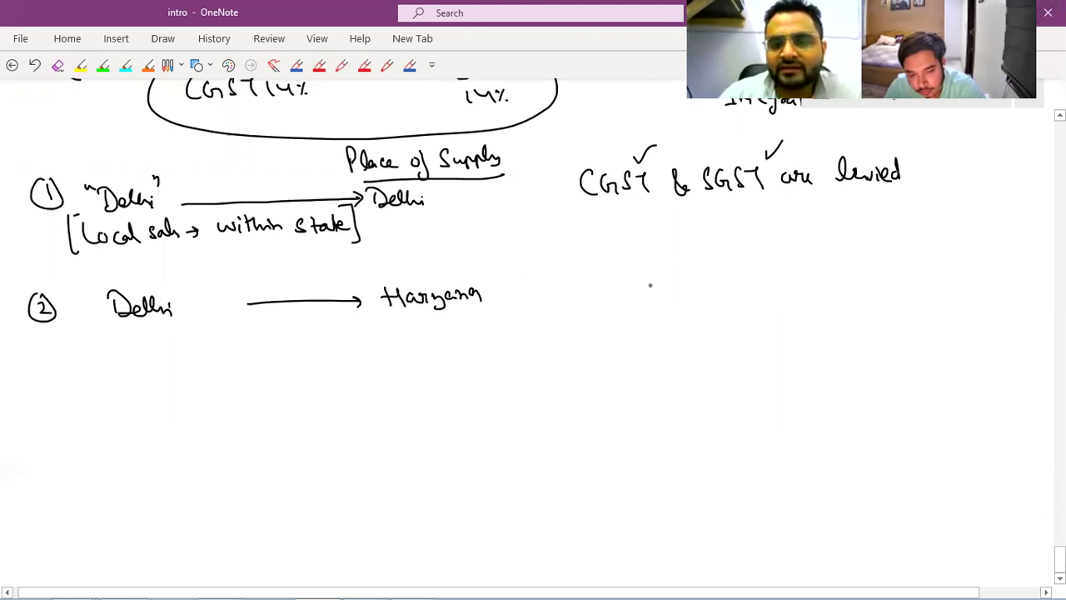
Write 'IGST is levied' beside the Delhi → Haryana case.
mouse_move(611, 274)
left_mouse_down()
mouse_move(622, 293)
mouse_move(643, 294)
left_mouse_up()
left_click_drag(656, 278, 669, 291)
left_click_drag(681, 278, 688, 293)
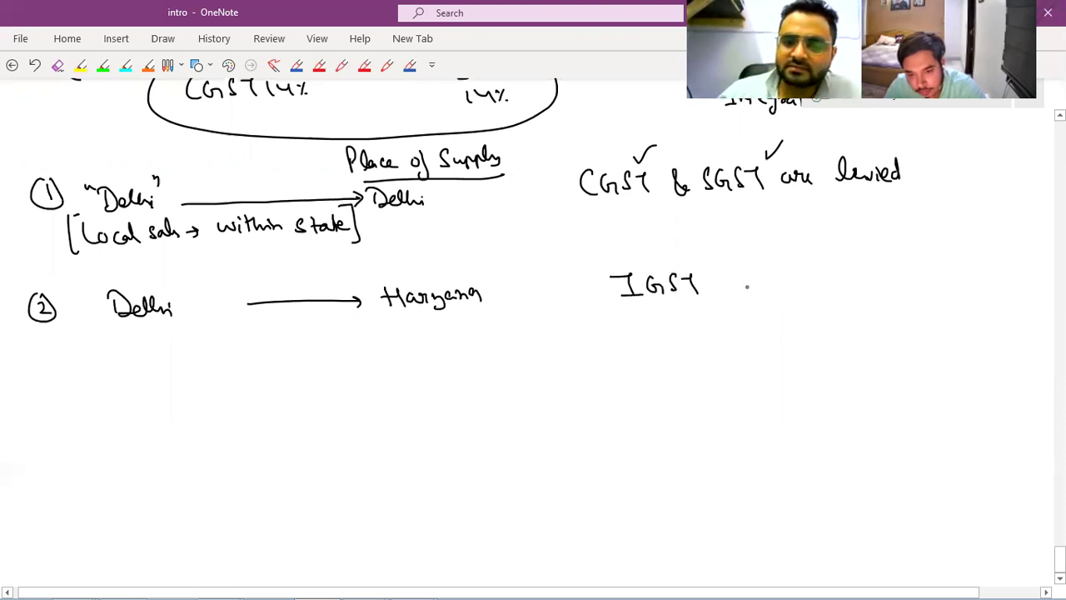
left_click_drag(749, 278, 758, 292)
mouse_move(777, 265)
left_mouse_down()
mouse_move(804, 287)
mouse_move(833, 260)
mouse_move(838, 286)
left_mouse_up()
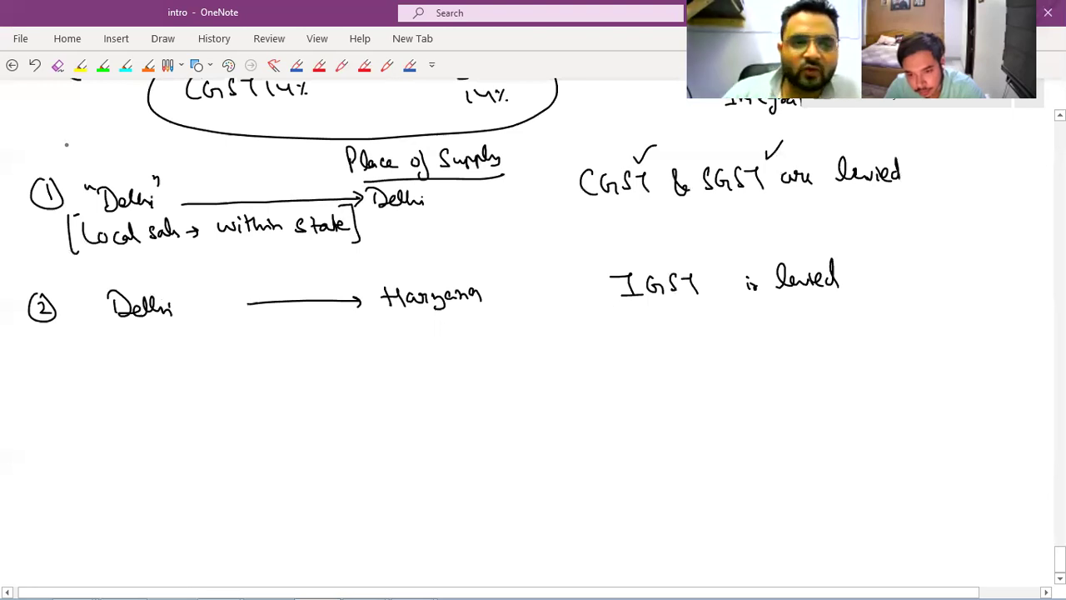
Note 28% at the left, 14% under CGST and SGST, and a circled 28% under IGST.
left_click_drag(53, 145, 63, 159)
left_click_drag(72, 143, 70, 158)
left_click_drag(78, 148, 86, 157)
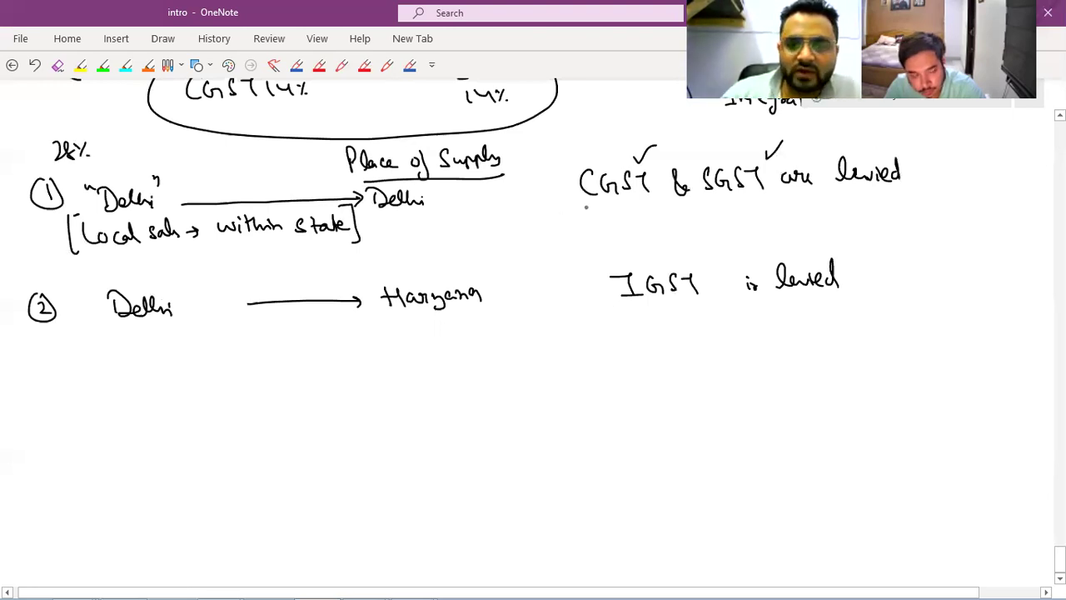
left_click_drag(586, 206, 588, 218)
left_click_drag(598, 204, 630, 217)
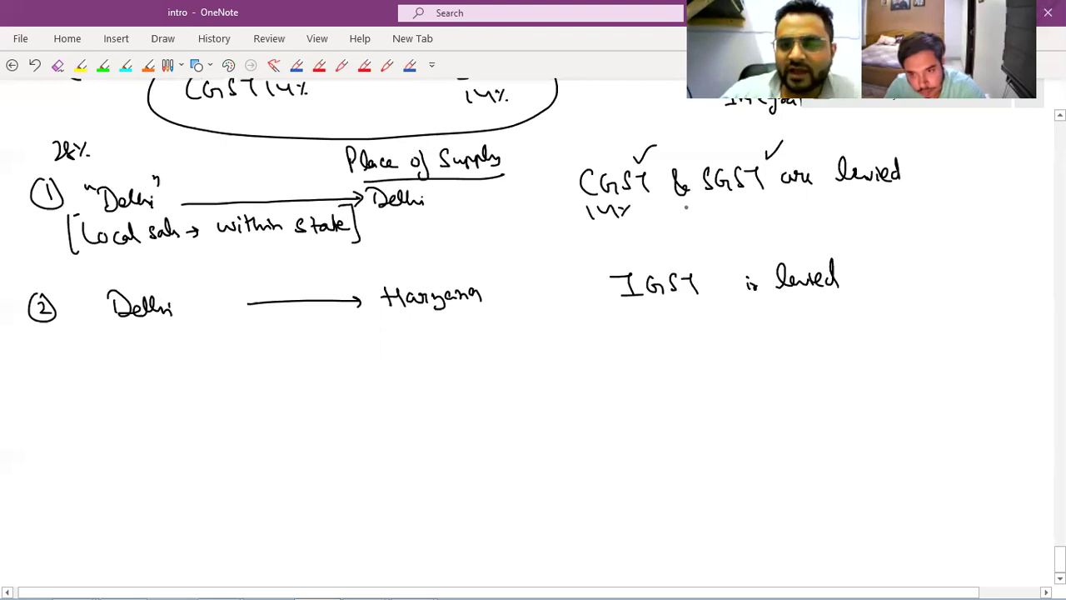
mouse_move(699, 203)
left_mouse_down()
mouse_move(701, 213)
mouse_move(734, 211)
left_mouse_up()
left_click_drag(743, 202, 750, 213)
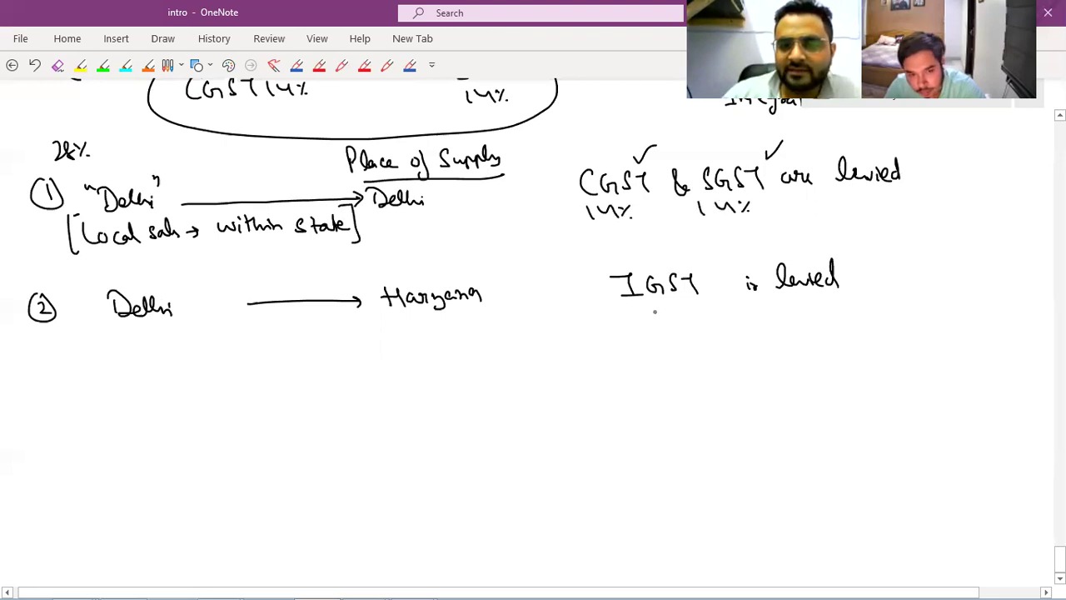
left_click_drag(630, 307, 643, 318)
left_click_drag(648, 305, 654, 318)
mouse_move(659, 305)
left_mouse_down()
mouse_move(673, 318)
mouse_move(705, 294)
left_mouse_up()
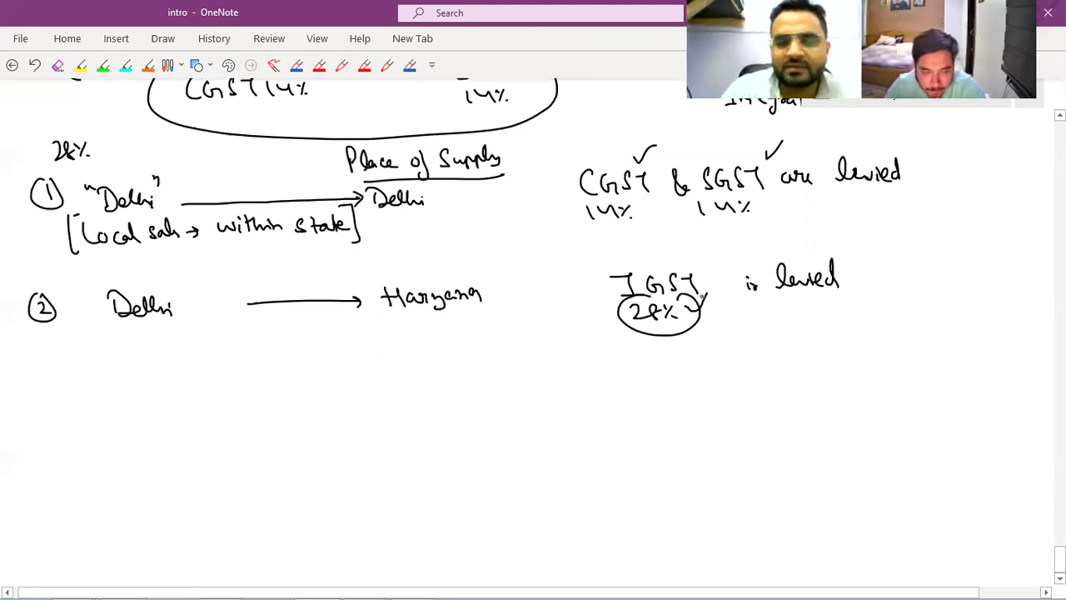
Write a first 'GST on Sale →' line below Delhi, then erase it.
scroll(701, 295, "down", 3)
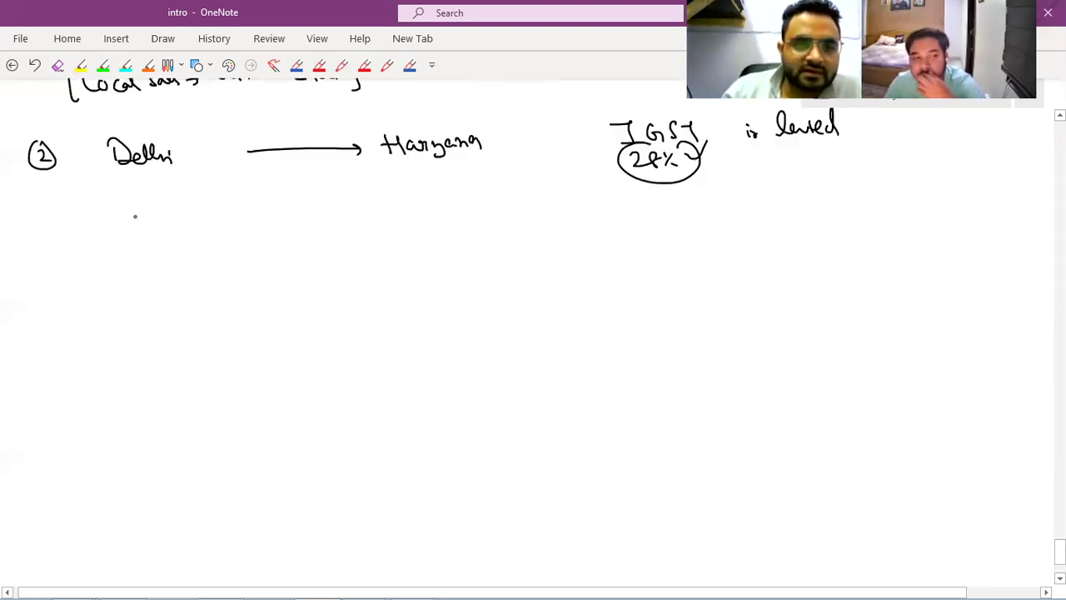
left_click_drag(151, 217, 153, 238)
left_click_drag(167, 219, 184, 235)
left_click_drag(198, 225, 249, 234)
left_click_drag(262, 227, 319, 223)
left_click_drag(312, 217, 314, 229)
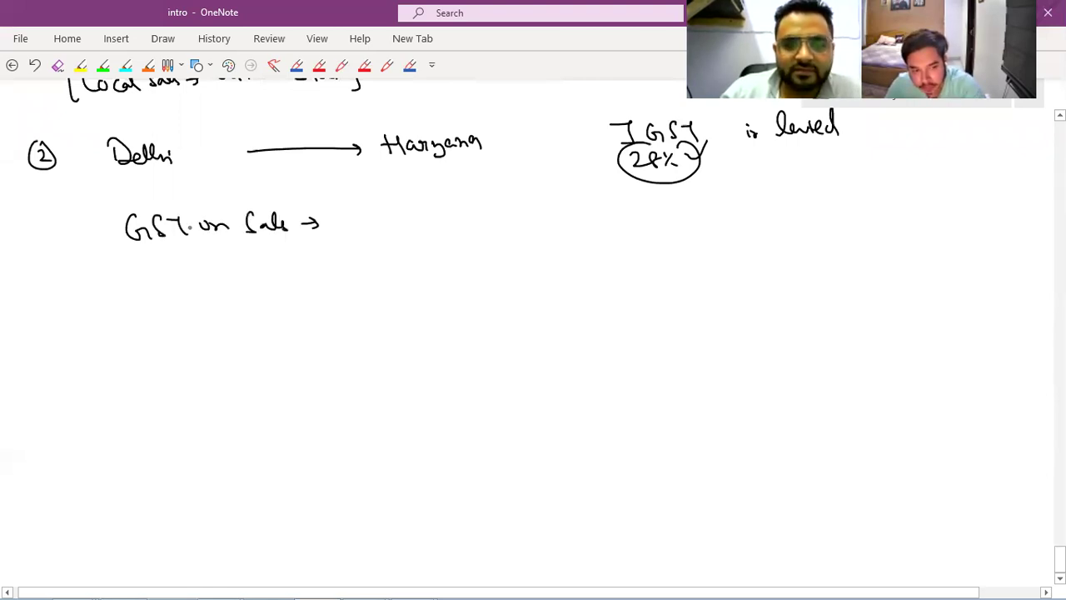
left_click_drag(162, 221, 145, 235)
mouse_move(256, 223)
left_mouse_down()
mouse_move(296, 230)
mouse_move(155, 227)
mouse_move(171, 251)
left_mouse_up()
Write GST on Purchase → Input GST (Asset) → Future Benefit.
left_click_drag(191, 228, 179, 247)
mouse_move(196, 229)
left_mouse_down()
mouse_move(219, 247)
mouse_move(280, 241)
left_mouse_up()
mouse_move(292, 215)
left_mouse_down()
mouse_move(293, 245)
mouse_move(377, 236)
left_mouse_up()
left_click_drag(390, 233, 537, 224)
mouse_move(559, 213)
left_mouse_down()
mouse_move(558, 230)
mouse_move(606, 231)
left_mouse_up()
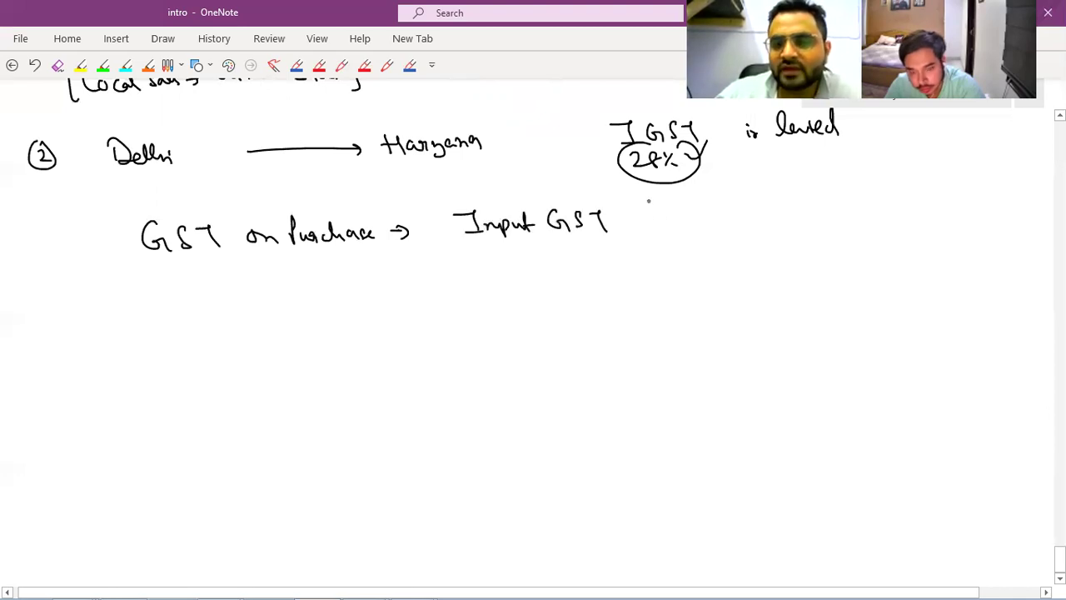
mouse_move(654, 197)
left_mouse_down()
mouse_move(647, 238)
mouse_move(736, 215)
left_mouse_up()
left_click_drag(736, 191, 749, 233)
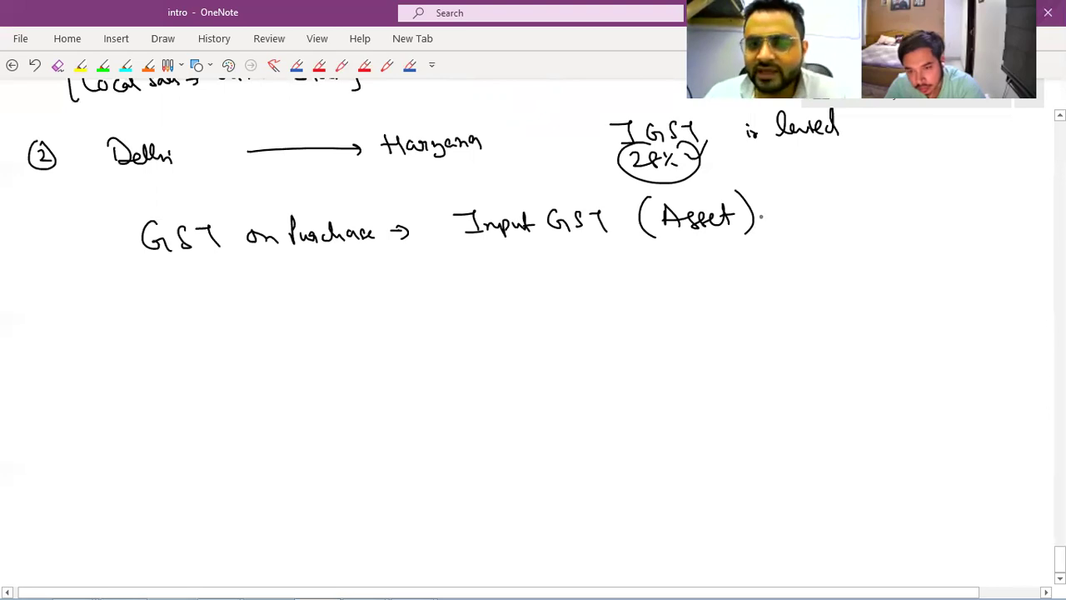
left_click_drag(759, 215, 893, 212)
left_click_drag(902, 207, 973, 202)
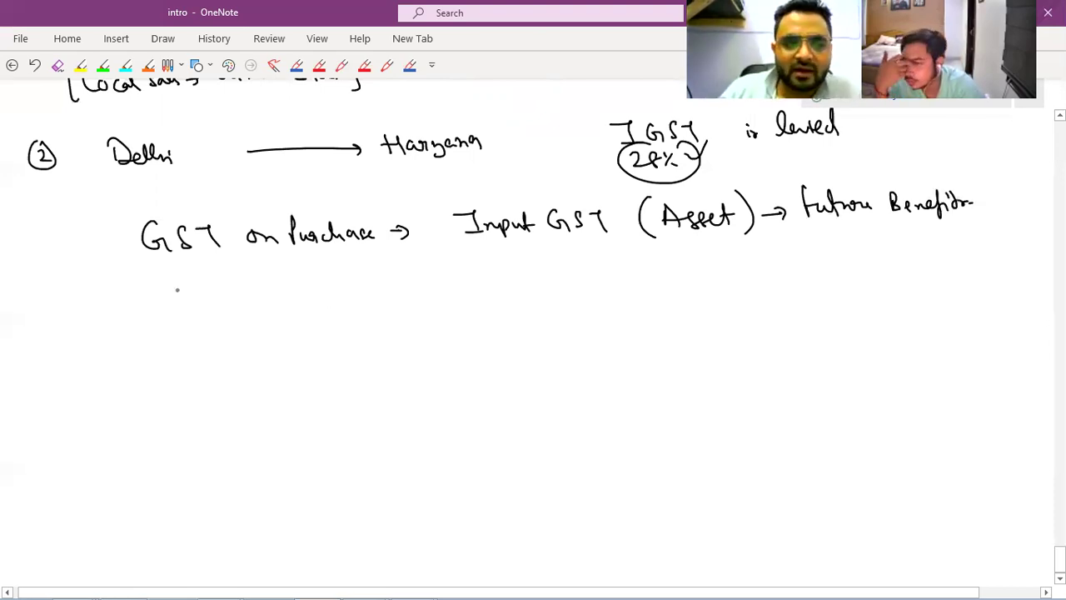
Below it, write the ditto line GST on Sale → Output GST (Liability).
left_click_drag(177, 287, 185, 299)
left_click_drag(249, 288, 250, 299)
left_click_drag(255, 290, 258, 297)
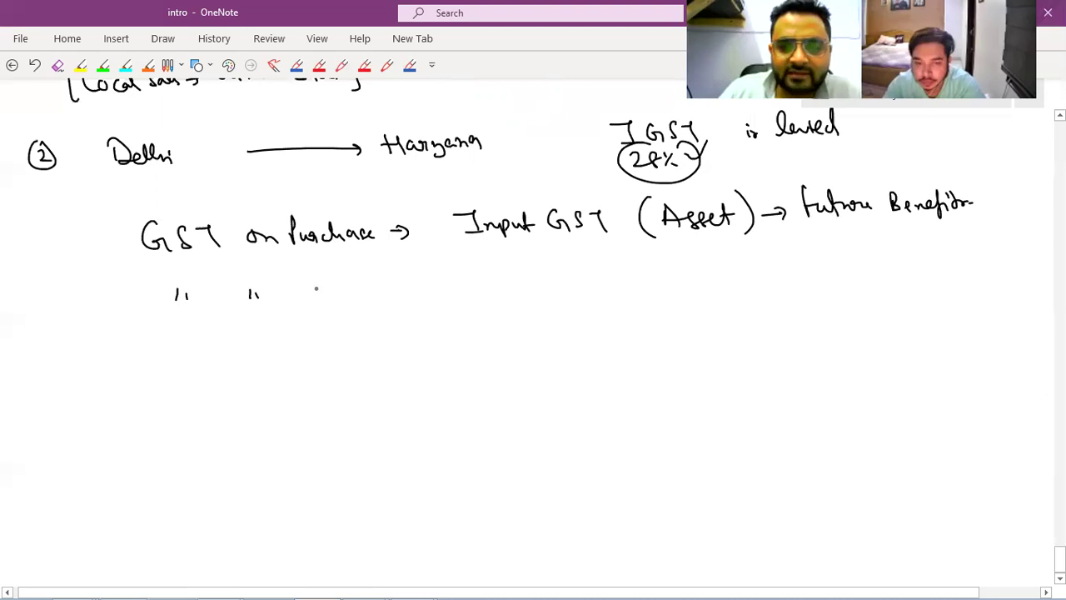
left_click_drag(312, 273, 303, 290)
left_click_drag(320, 283, 348, 288)
mouse_move(396, 280)
left_mouse_down()
mouse_move(408, 277)
mouse_move(405, 292)
left_mouse_up()
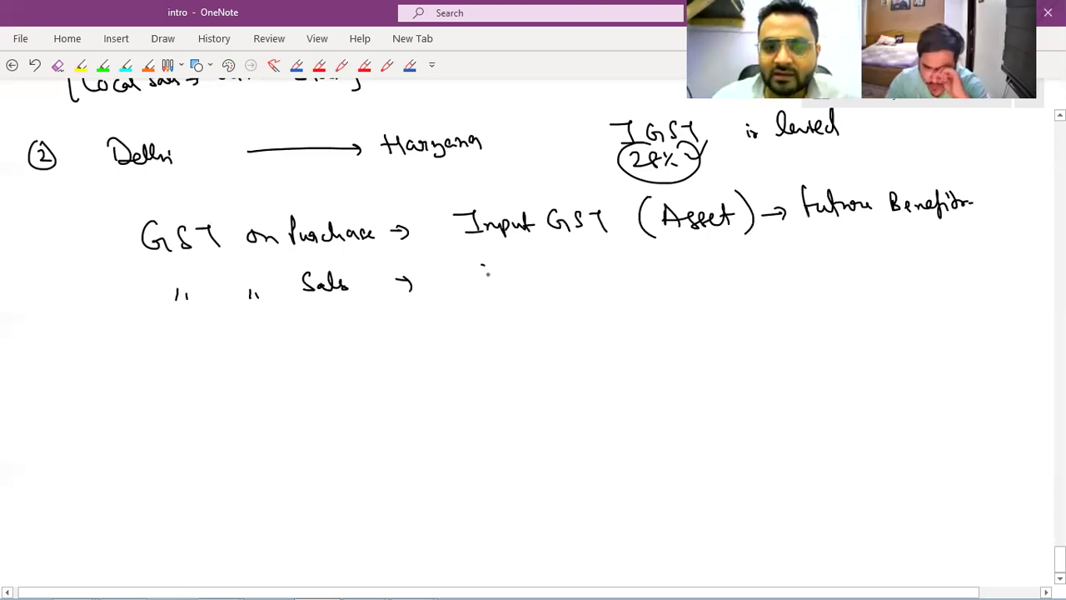
left_click_drag(481, 265, 484, 266)
mouse_move(493, 271)
left_mouse_down()
mouse_move(523, 283)
mouse_move(554, 275)
left_mouse_up()
left_click_drag(578, 266, 580, 277)
left_click_drag(651, 247, 644, 282)
left_click_drag(658, 254, 677, 276)
left_click_drag(681, 268, 707, 273)
left_click_drag(709, 265, 731, 275)
left_click_drag(736, 265, 753, 278)
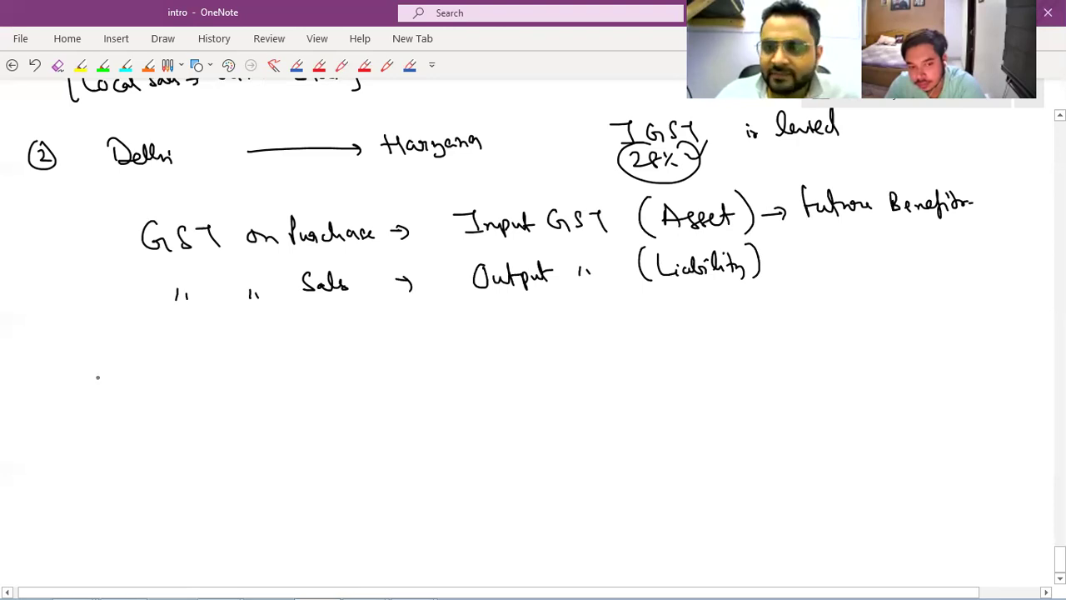
Begin a new line reading 'Net GST Payable ='.
mouse_move(77, 385)
left_mouse_down()
mouse_move(99, 362)
mouse_move(122, 383)
mouse_move(129, 369)
mouse_move(168, 381)
left_mouse_up()
mouse_move(181, 364)
left_mouse_down()
mouse_move(198, 380)
mouse_move(359, 363)
left_mouse_up()
mouse_move(352, 369)
left_mouse_down()
mouse_move(510, 347)
mouse_move(533, 363)
mouse_move(608, 361)
left_mouse_up()
Write 'Input Tax' after the minus and add quote marks around Input Tax and Purchase.
left_click_drag(616, 357, 661, 358)
left_click_drag(673, 348, 719, 350)
left_click_drag(571, 330, 573, 337)
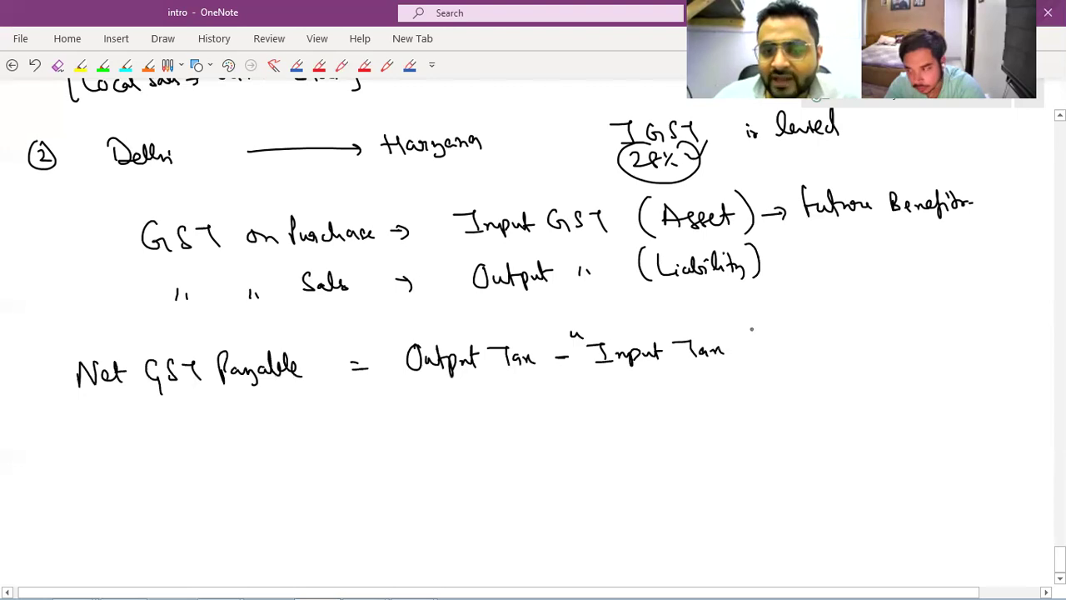
left_click_drag(752, 329, 750, 336)
left_click_drag(269, 213, 280, 218)
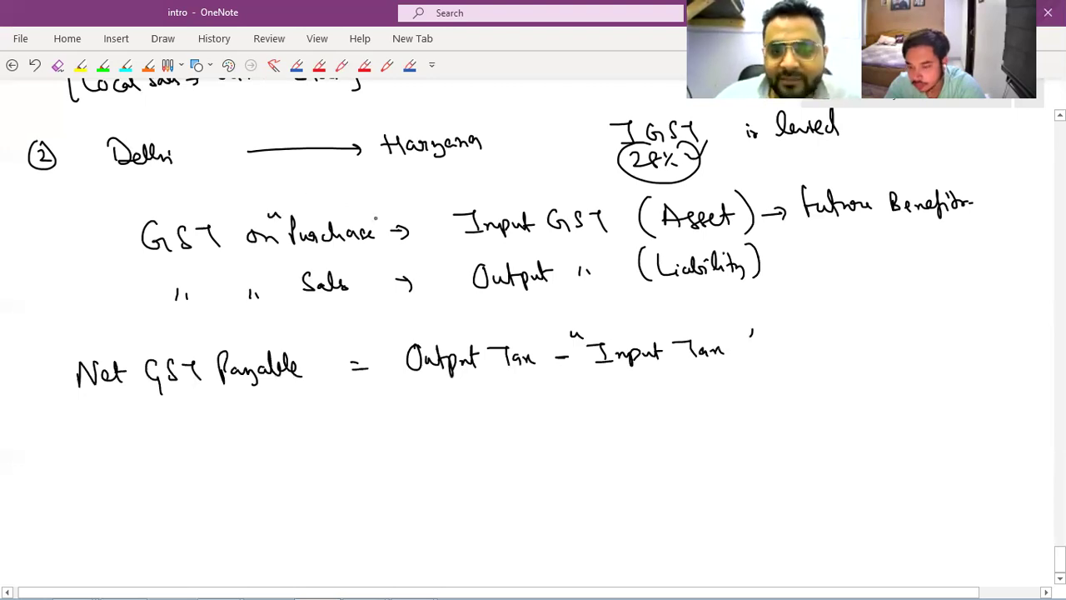
left_click_drag(375, 204, 381, 213)
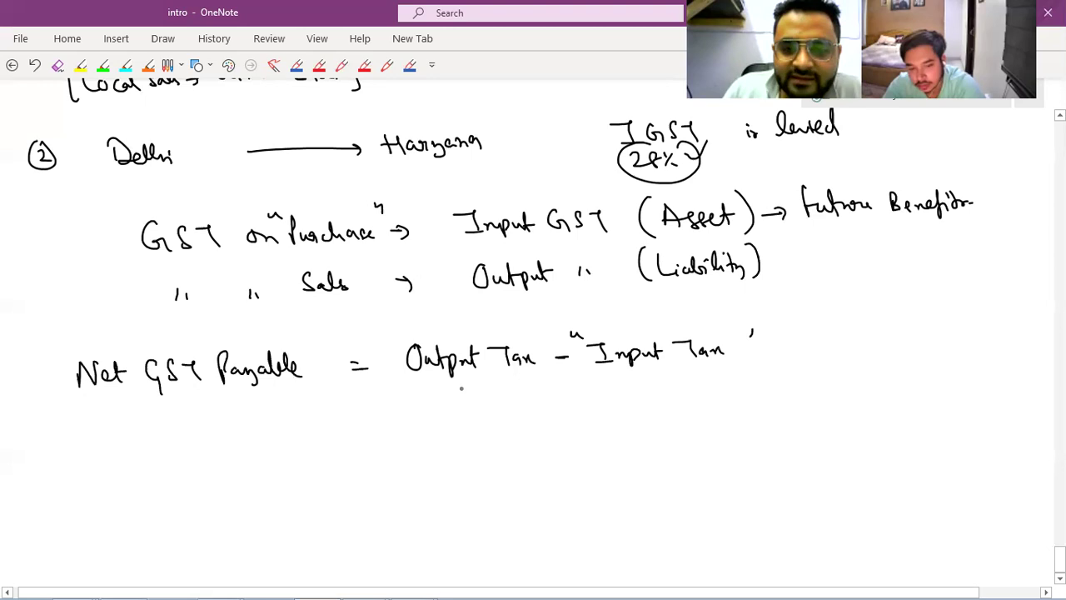
Write 1000 under Output Tax, 800 under Input Tax, and a circled = 200 result.
left_click_drag(432, 382, 433, 402)
left_click_drag(449, 386, 463, 387)
left_click_drag(473, 386, 475, 387)
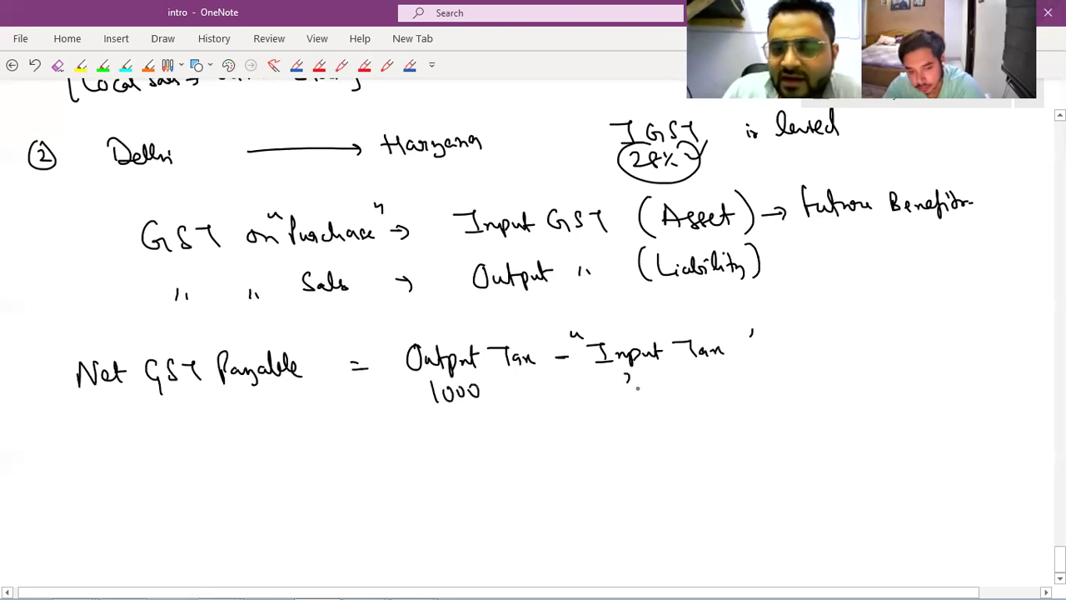
left_click_drag(626, 374, 625, 376)
left_click_drag(637, 381, 646, 379)
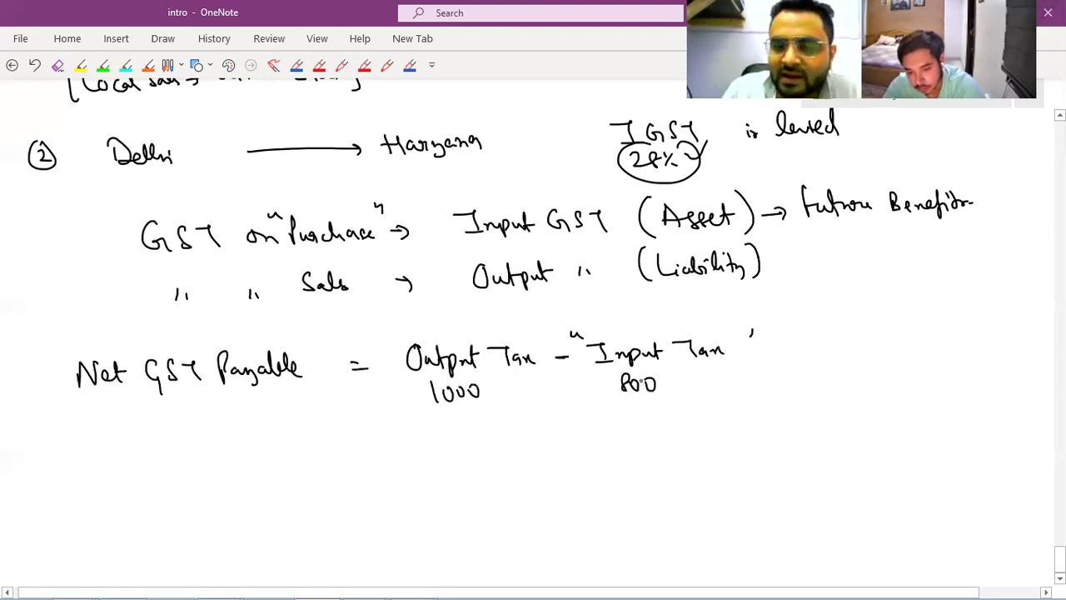
left_click_drag(811, 349, 822, 352)
left_click_drag(841, 345, 855, 360)
left_click_drag(866, 345, 880, 350)
left_click_drag(841, 327, 884, 329)
left_click_drag(879, 332, 899, 315)
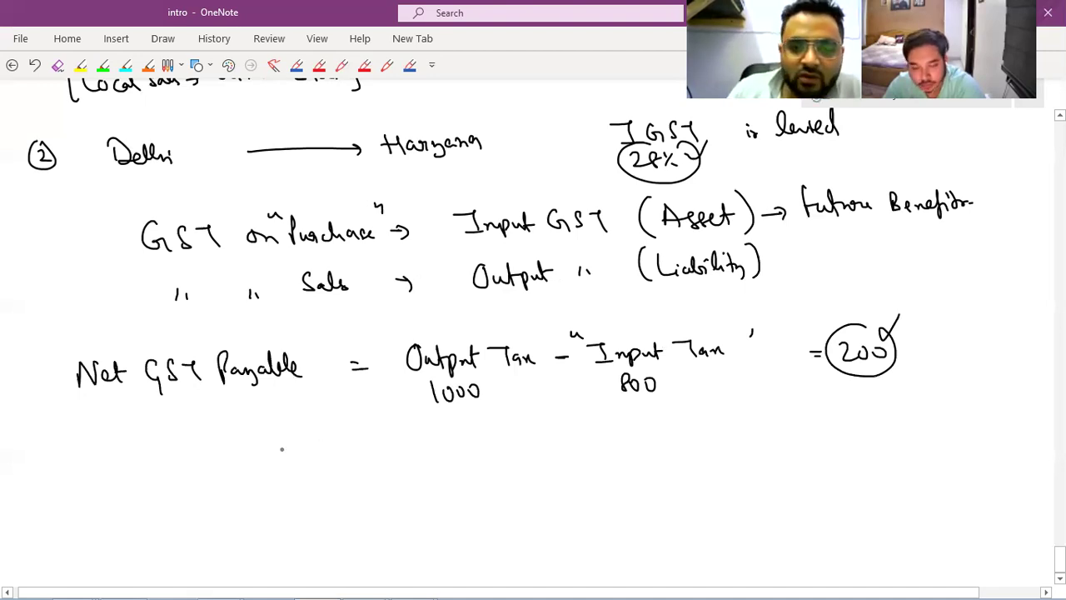
Write 'Input Tax Credit' below the formula and circle it.
mouse_move(281, 448)
left_mouse_down()
mouse_move(337, 471)
mouse_move(348, 460)
left_mouse_up()
mouse_move(352, 446)
left_mouse_down()
mouse_move(353, 467)
mouse_move(393, 468)
left_mouse_up()
left_click_drag(416, 457, 458, 463)
mouse_move(463, 456)
left_mouse_down()
mouse_move(491, 439)
mouse_move(511, 445)
left_mouse_up()
mouse_move(424, 419)
left_mouse_down()
mouse_move(341, 486)
mouse_move(513, 475)
mouse_move(385, 425)
left_mouse_up()
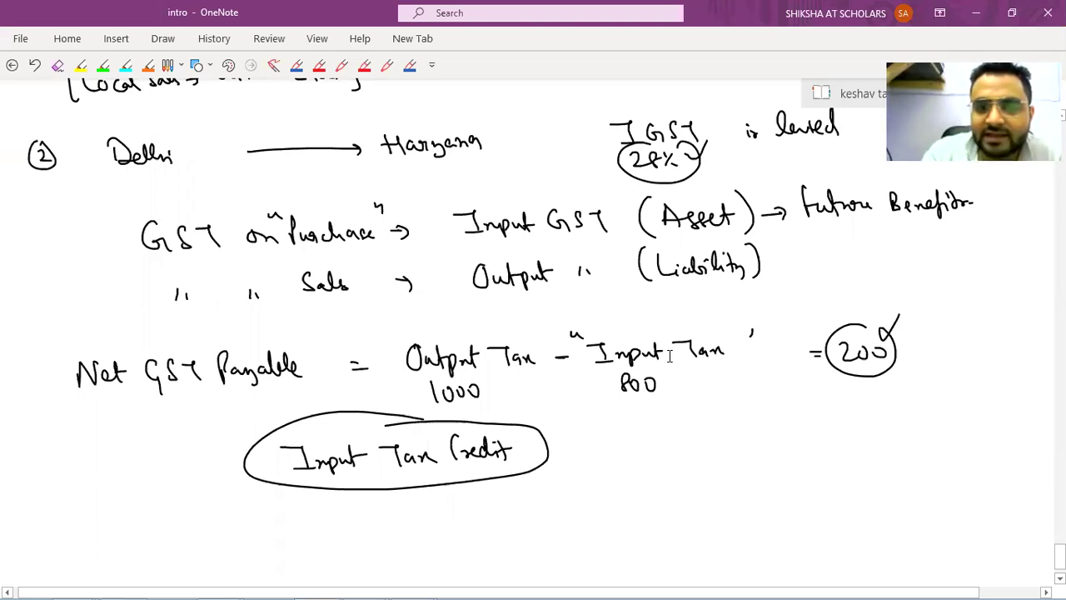
Put quote marks around Output Tax.
scroll(668, 355, "down", 1)
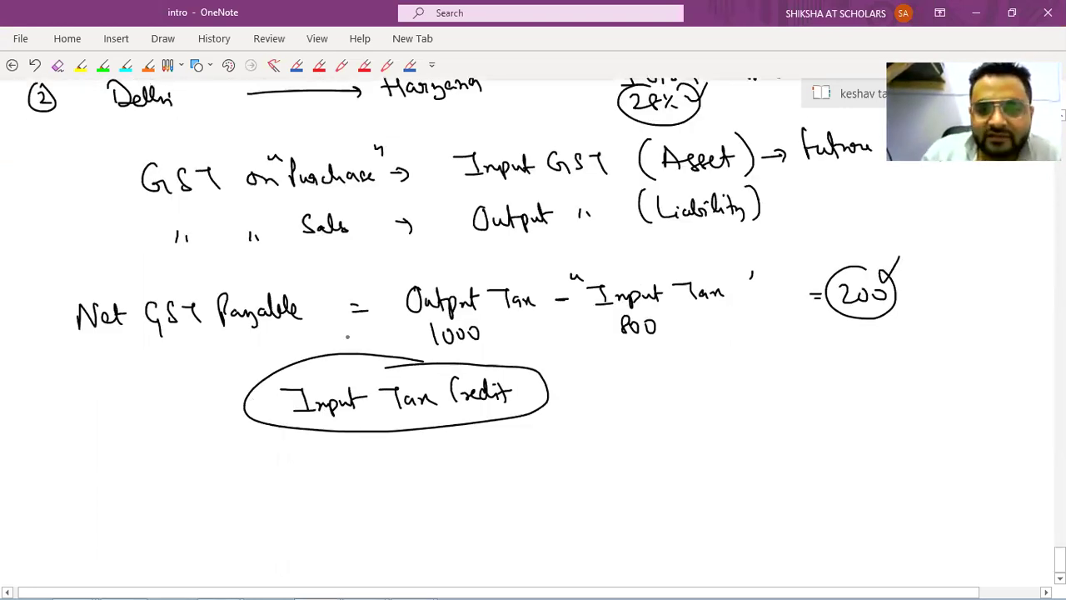
left_click_drag(384, 286, 395, 290)
left_click_drag(517, 278, 520, 284)
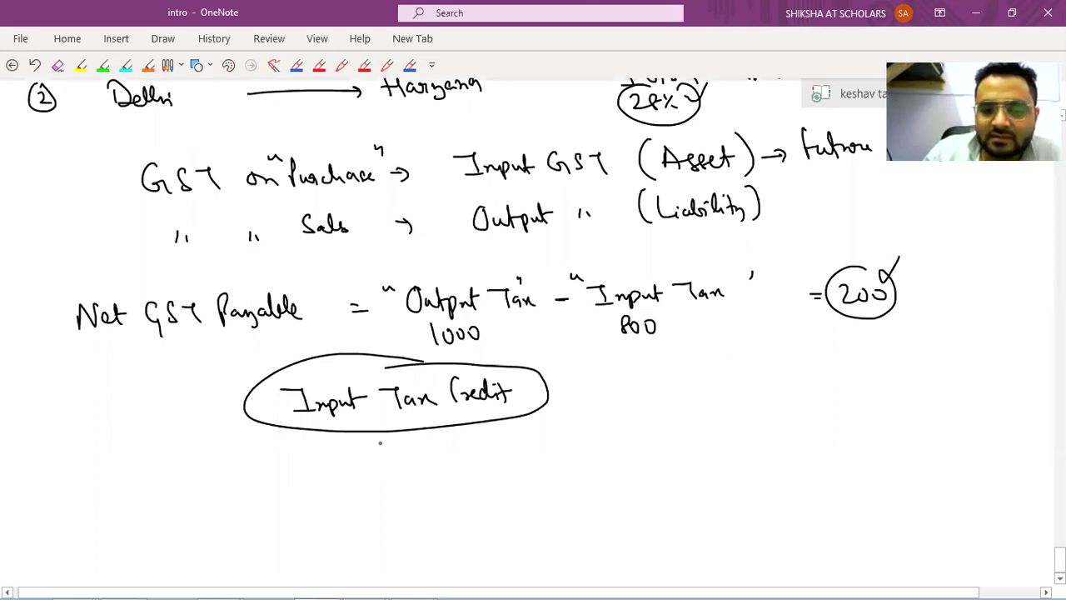
Write 'GST on Sale −' under the Input Tax Credit oval.
left_click_drag(434, 454, 438, 466)
mouse_move(453, 454)
left_mouse_down()
mouse_move(445, 468)
mouse_move(499, 458)
left_mouse_up()
left_click_drag(505, 457, 524, 467)
left_click_drag(540, 460, 561, 462)
left_click_drag(577, 456, 626, 454)
Finish the line with 'GST on Purchase' and move down to blank space.
left_click_drag(641, 441, 650, 456)
left_click_drag(654, 445, 665, 456)
left_click_drag(676, 448, 708, 450)
left_click_drag(713, 442, 736, 448)
mouse_move(737, 426)
left_mouse_down()
mouse_move(747, 449)
mouse_move(760, 449)
left_mouse_up()
left_click_drag(769, 440, 764, 450)
left_click_drag(773, 445, 781, 443)
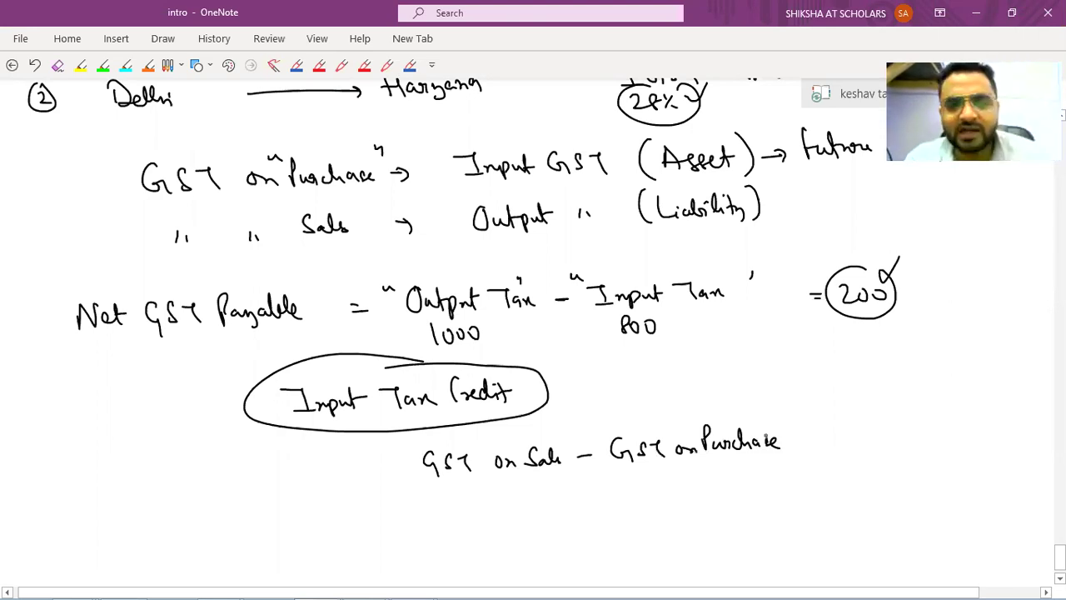
scroll(766, 434, "down", 1)
scroll(765, 434, "down", 4)
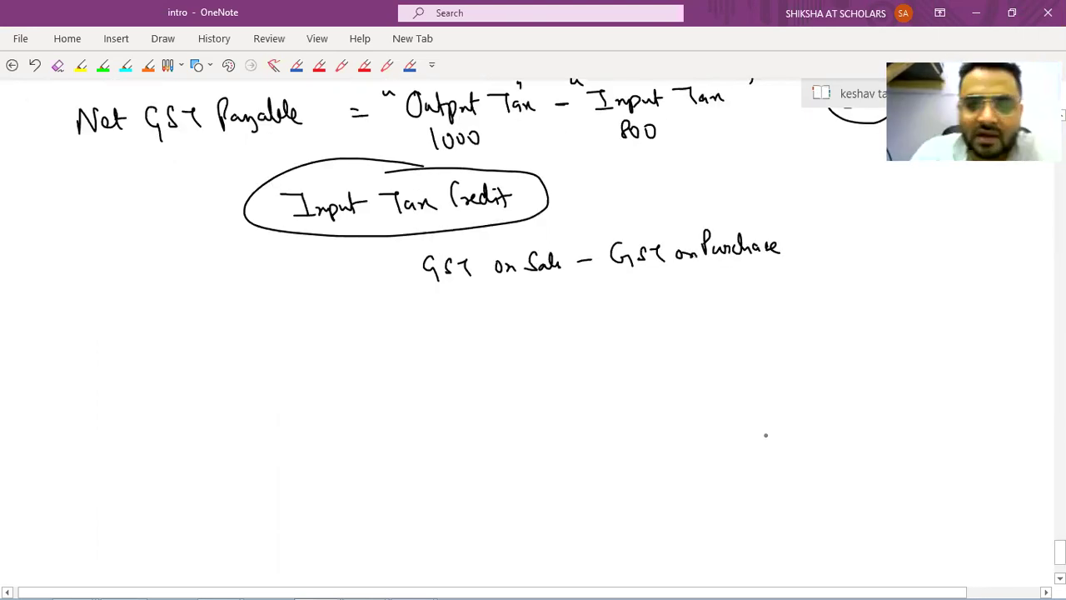
scroll(5, 164, "down", 6)
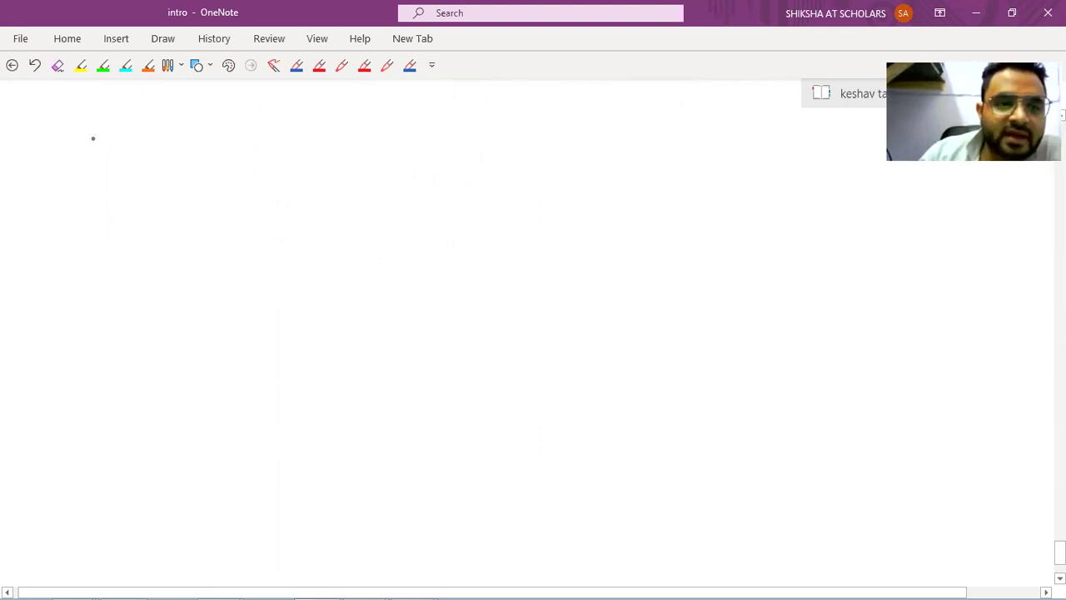
Write 'Purchase Invoice' on the blank area and underline it.
mouse_move(92, 139)
left_mouse_down()
mouse_move(94, 125)
mouse_move(177, 132)
mouse_move(213, 116)
mouse_move(208, 135)
left_mouse_up()
left_click_drag(221, 125, 289, 125)
mouse_move(121, 148)
left_mouse_down()
mouse_move(292, 141)
mouse_move(325, 126)
left_mouse_up()
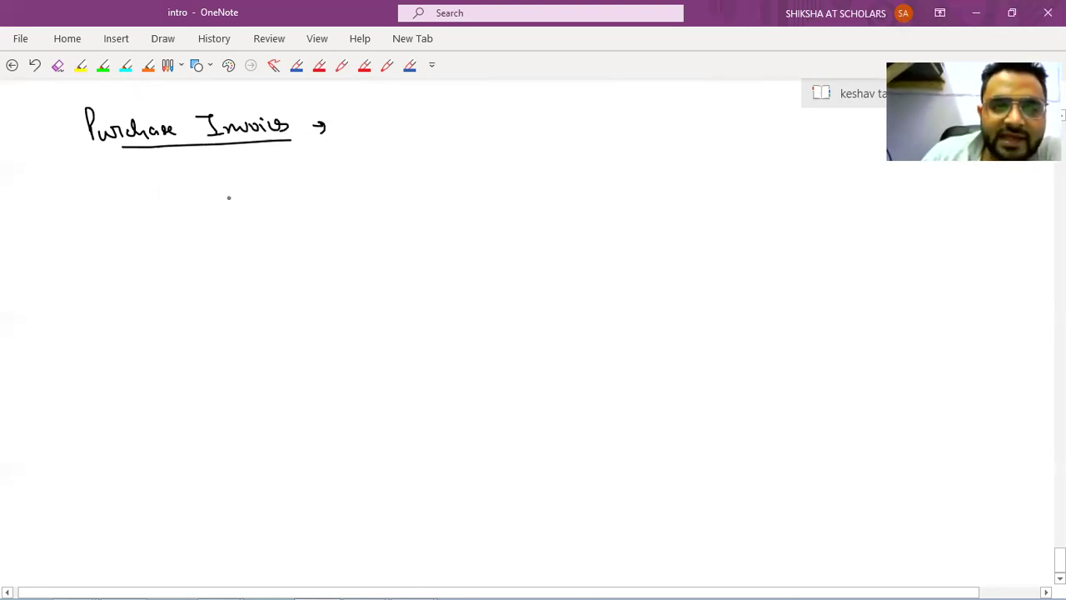
Write 'Tally → A/cing Vouchers' below the heading and circle the vouchers term.
left_click_drag(193, 175, 224, 198)
left_click_drag(235, 188, 272, 200)
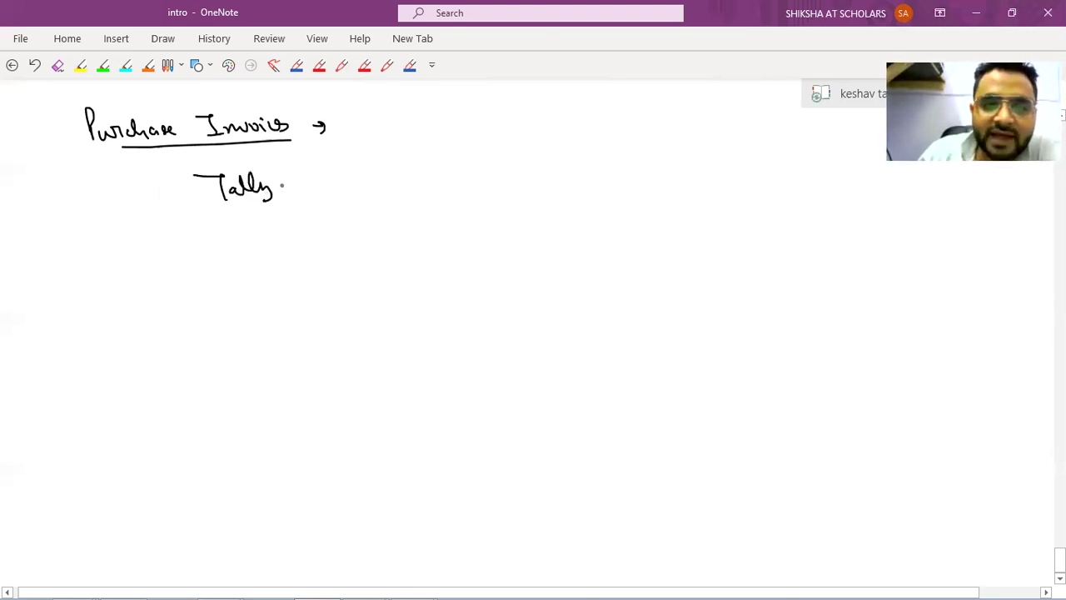
left_click_drag(280, 185, 355, 182)
mouse_move(363, 163)
left_mouse_down()
mouse_move(361, 191)
mouse_move(399, 185)
left_mouse_up()
left_click_drag(422, 165, 434, 169)
left_click_drag(441, 176, 457, 178)
mouse_move(466, 177)
left_mouse_down()
mouse_move(462, 187)
mouse_move(479, 185)
left_mouse_up()
left_click_drag(482, 178, 505, 171)
mouse_move(504, 204)
left_mouse_down()
mouse_move(406, 143)
mouse_move(505, 206)
left_mouse_up()
In Tally, open Accounting Vouchers and switch the Payment voucher to a Purchase voucher (F9).
key("alt+Tab")
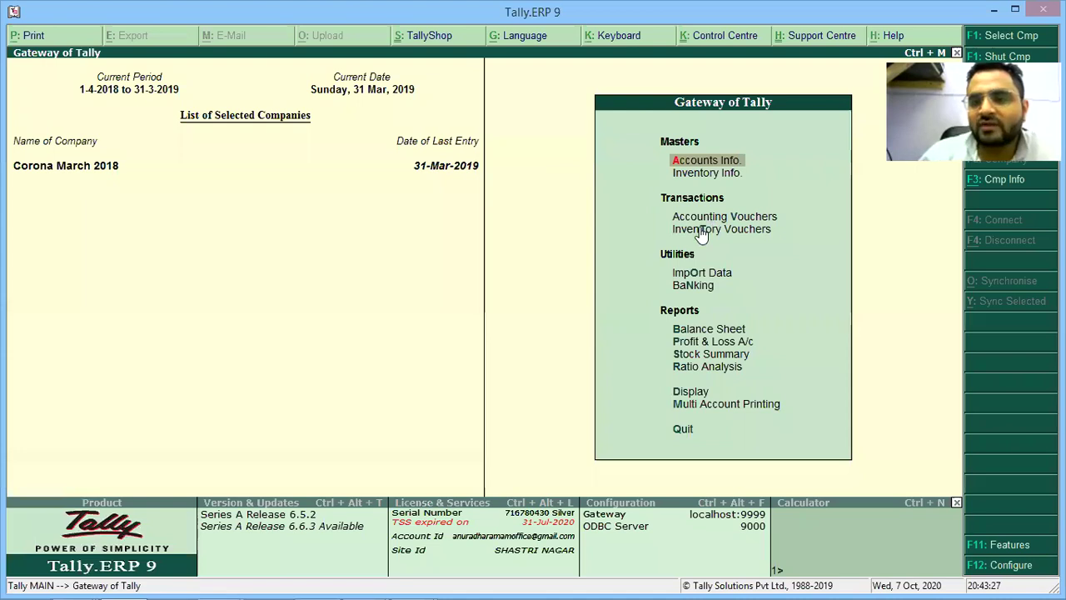
key("Down")
key("Down")
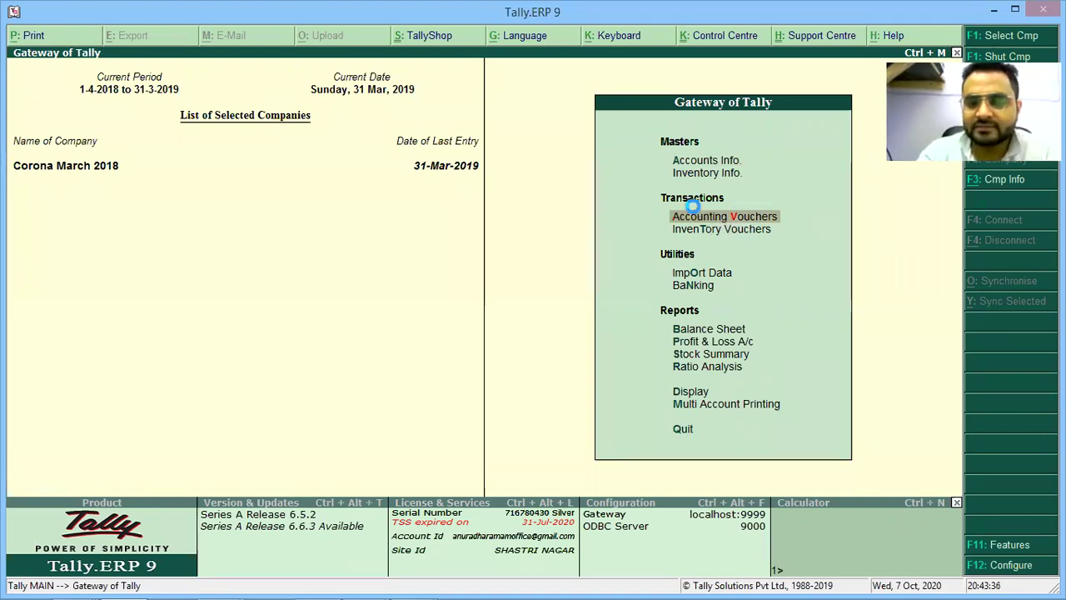
left_click(693, 207)
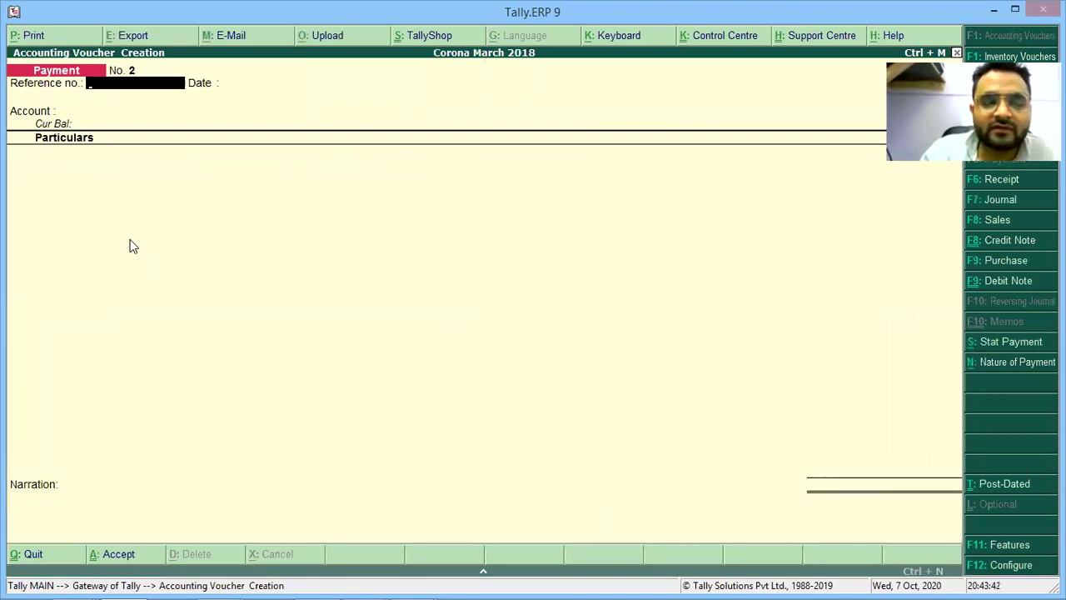
left_click(990, 264)
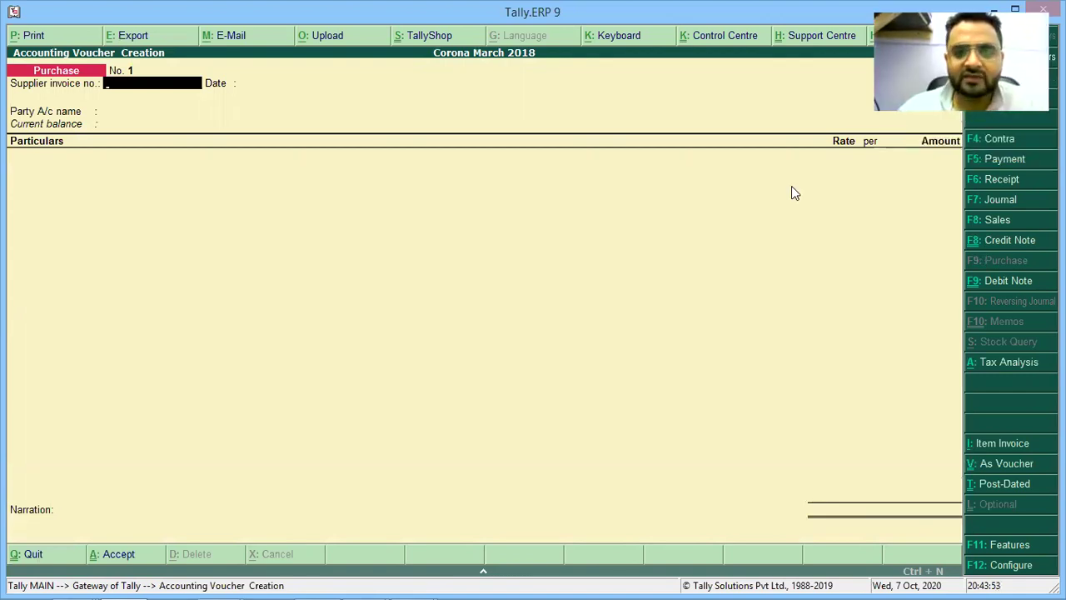
Add an arrow and a circled 'Press F9 for Purchase Voucher' after the Accounting Vouchers note.
key("alt+Tab")
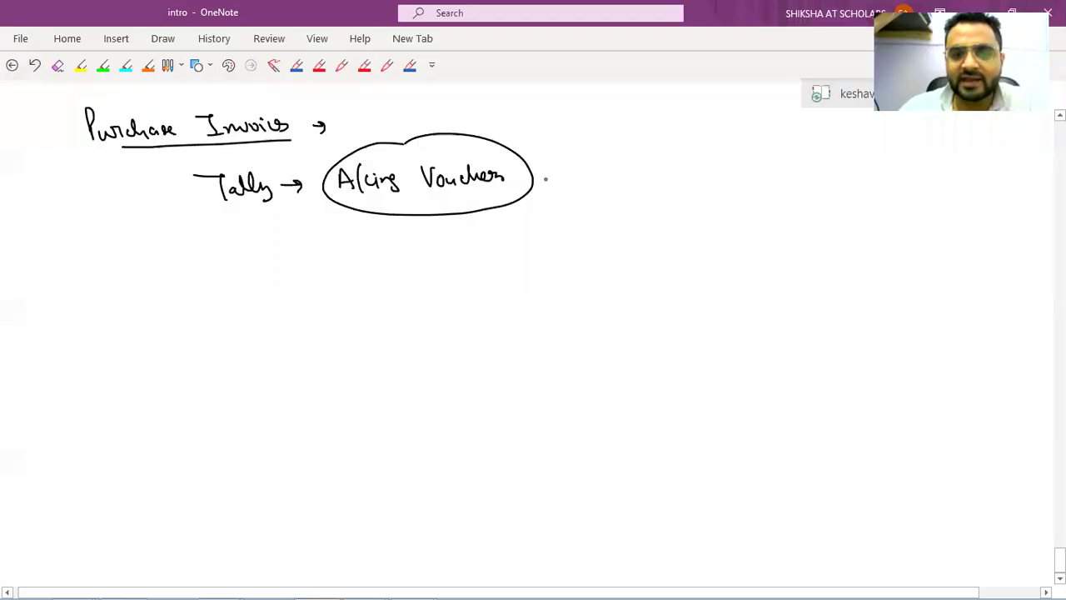
mouse_move(535, 174)
left_mouse_down()
mouse_move(589, 166)
mouse_move(627, 177)
left_mouse_up()
mouse_move(658, 158)
left_mouse_down()
mouse_move(650, 178)
mouse_move(681, 176)
left_mouse_up()
left_click_drag(666, 135, 689, 150)
mouse_move(716, 155)
left_mouse_down()
mouse_move(711, 186)
mouse_move(738, 167)
left_mouse_up()
left_click_drag(759, 176, 764, 166)
left_click_drag(767, 167, 863, 171)
left_click_drag(866, 165, 888, 170)
left_click_drag(890, 167, 882, 173)
mouse_move(896, 160)
left_mouse_down()
mouse_move(910, 173)
mouse_move(928, 170)
left_mouse_up()
Number the Tally line as step 1 and add a circled 2 below it.
left_click_drag(107, 169, 104, 204)
left_click_drag(120, 181, 125, 200)
left_click_drag(132, 166, 134, 205)
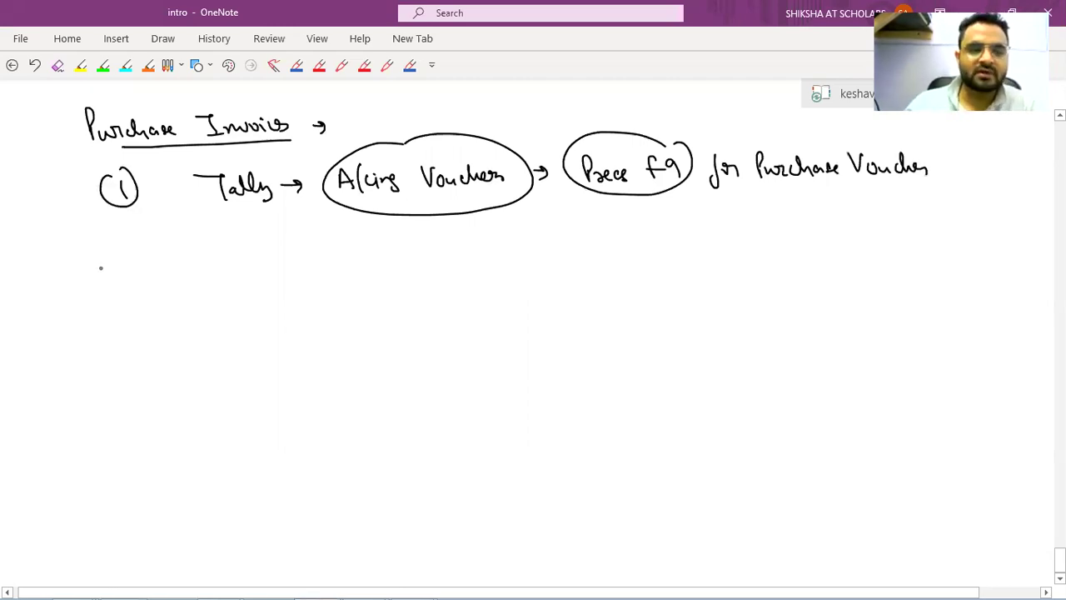
mouse_move(98, 262)
left_mouse_down()
mouse_move(110, 258)
mouse_move(127, 278)
left_mouse_up()
left_click_drag(111, 252, 98, 263)
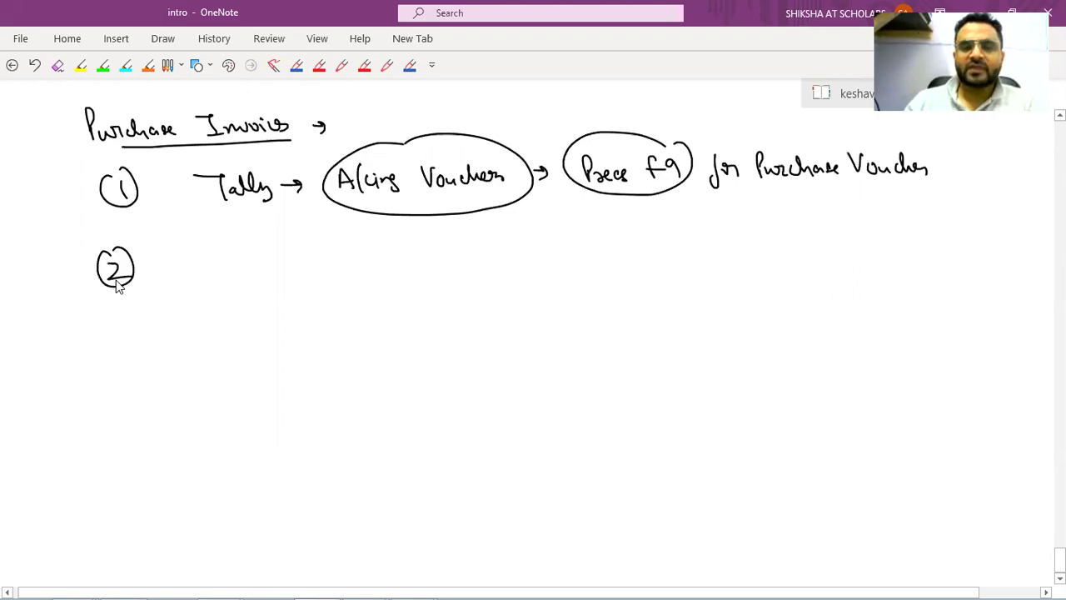
key("alt+Tab")
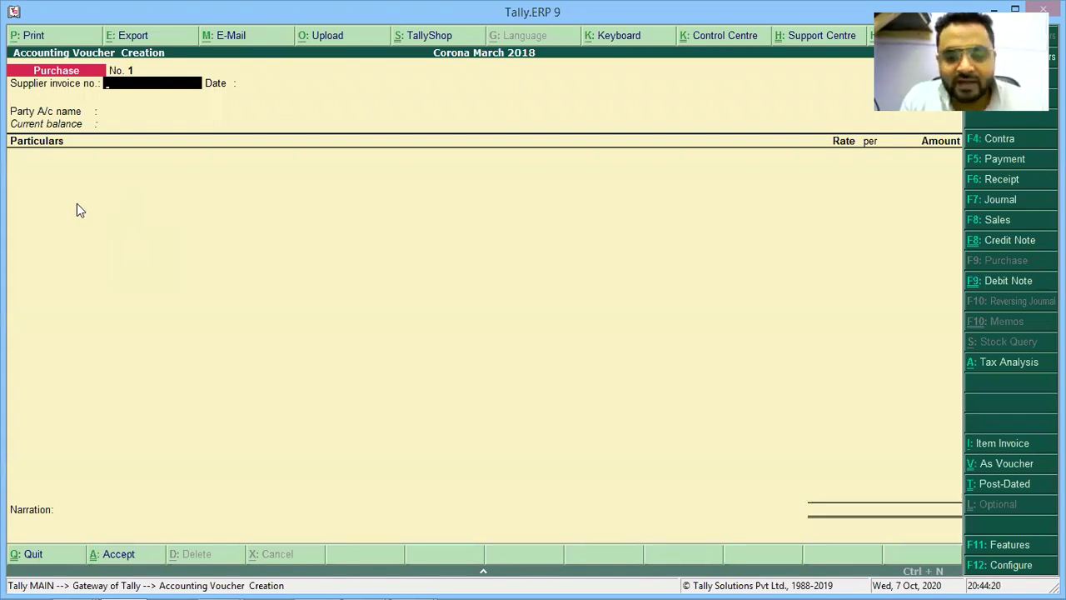
Write and underline 'Purchase format' after the circled 2, with a branch arrow numbered 1.
key("alt+Tab")
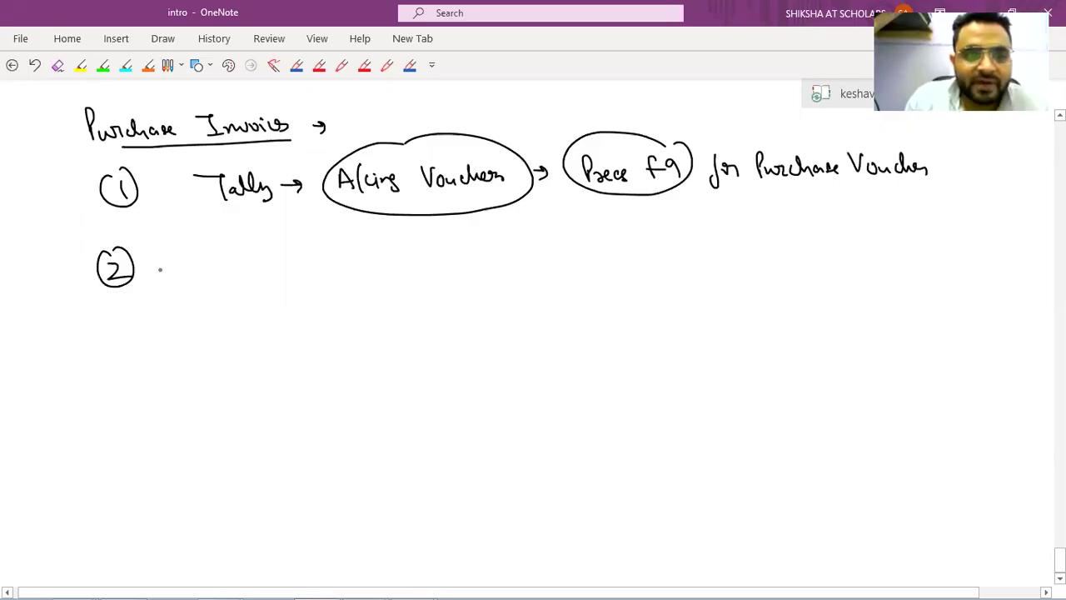
mouse_move(161, 254)
left_mouse_down()
mouse_move(161, 285)
mouse_move(356, 260)
left_mouse_up()
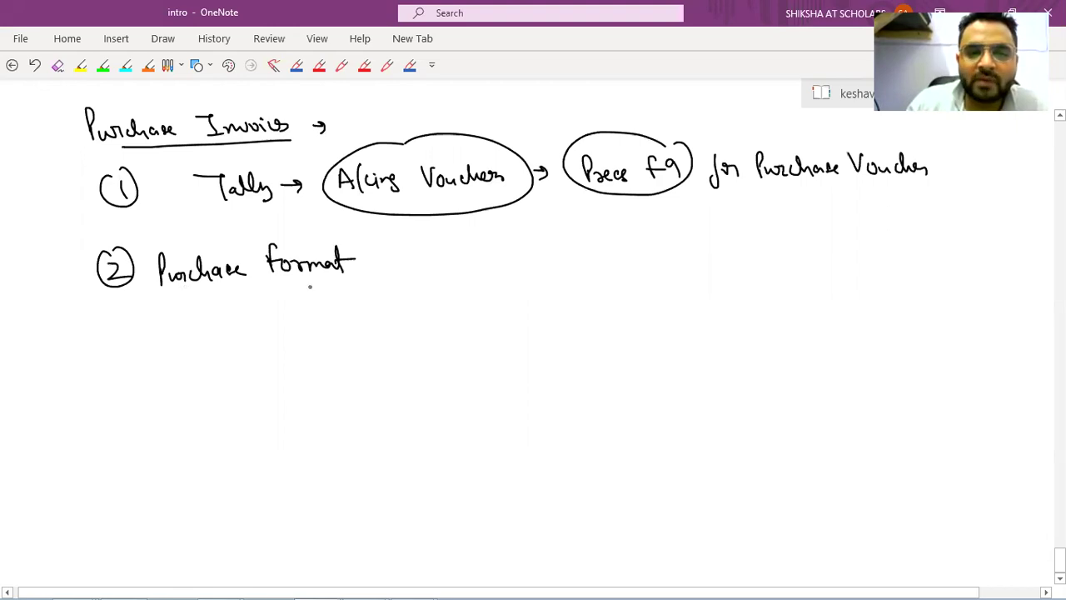
left_click_drag(183, 288, 363, 281)
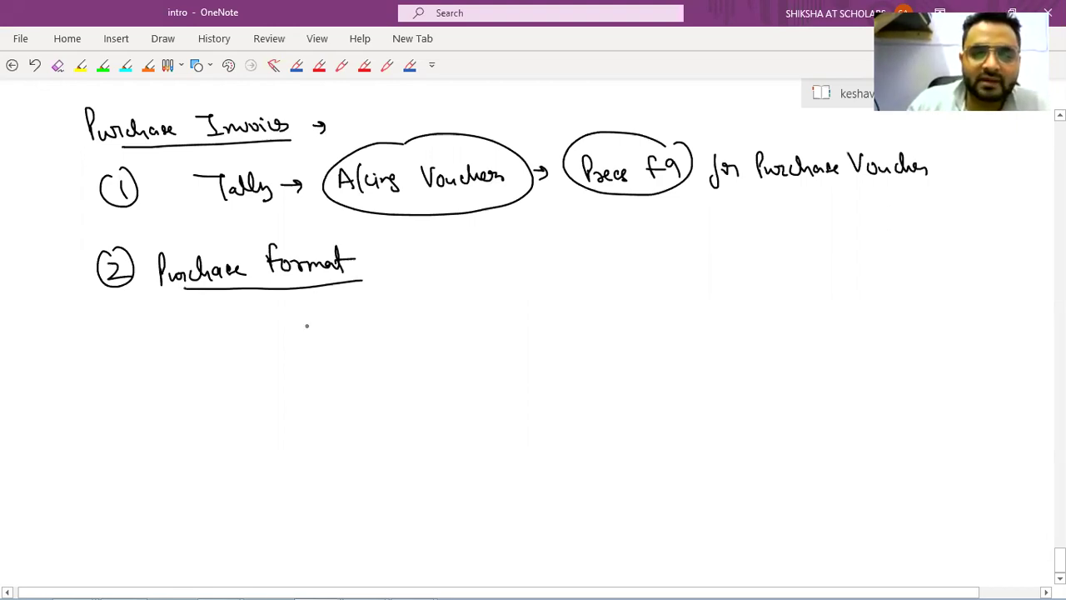
left_click_drag(304, 302, 337, 330)
left_click_drag(349, 308, 351, 332)
left_click_drag(360, 310, 361, 330)
mouse_move(371, 308)
left_mouse_down()
mouse_move(375, 330)
mouse_move(410, 307)
mouse_move(404, 328)
left_mouse_up()
Write 'Invoice format' as option 1 and start option 2, Voucher format.
left_click_drag(399, 329, 414, 327)
left_click_drag(415, 319, 456, 326)
mouse_move(460, 318)
left_mouse_down()
mouse_move(469, 323)
mouse_move(413, 351)
left_mouse_up()
left_click_drag(424, 342, 475, 352)
left_click_drag(465, 343, 483, 342)
left_click_drag(652, 310, 653, 303)
mouse_move(660, 304)
left_mouse_down()
mouse_move(669, 314)
mouse_move(736, 298)
mouse_move(760, 315)
mouse_move(858, 311)
mouse_move(879, 297)
left_mouse_up()
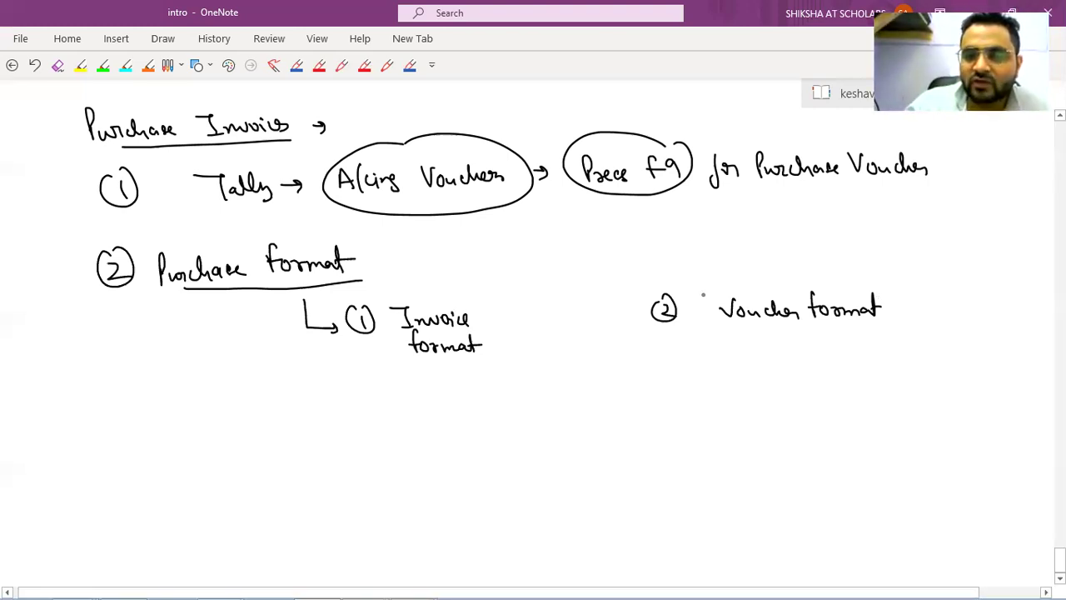
Quote and underline 'Voucher format', and underline 'Invoice format'.
left_click_drag(691, 285, 700, 291)
left_click_drag(884, 278, 890, 284)
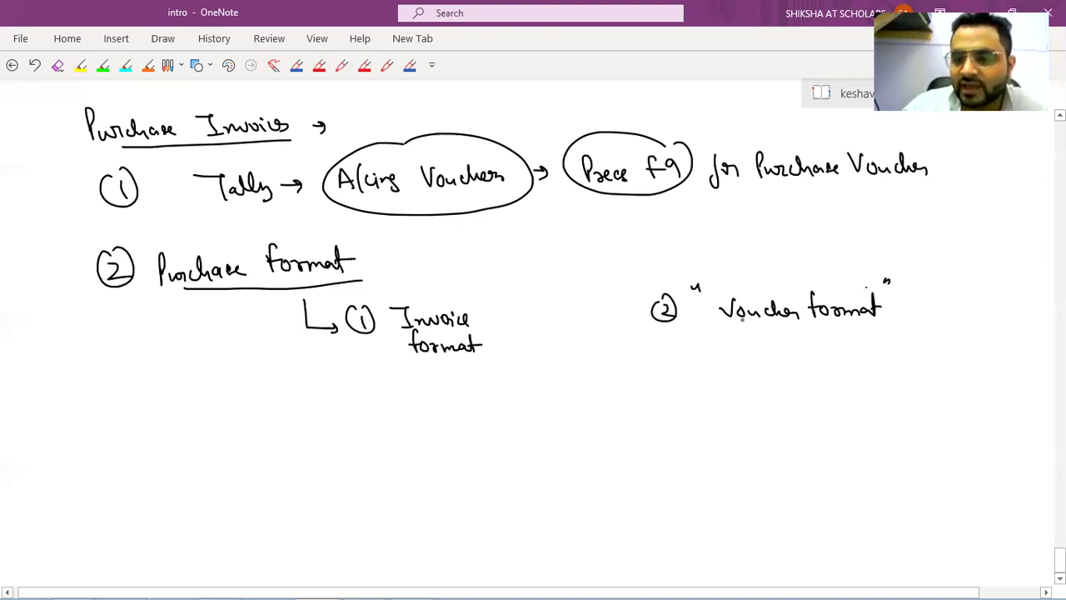
left_click_drag(741, 319, 887, 319)
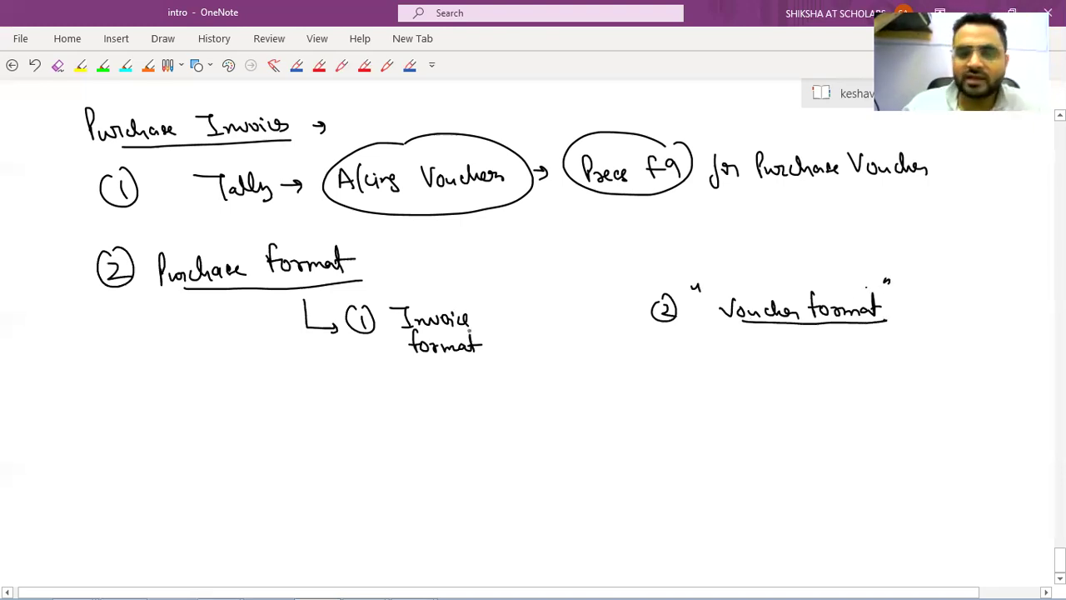
mouse_move(413, 283)
left_mouse_down()
mouse_move(423, 368)
mouse_move(461, 288)
left_mouse_up()
left_click_drag(413, 330, 468, 331)
left_click_drag(413, 359, 470, 358)
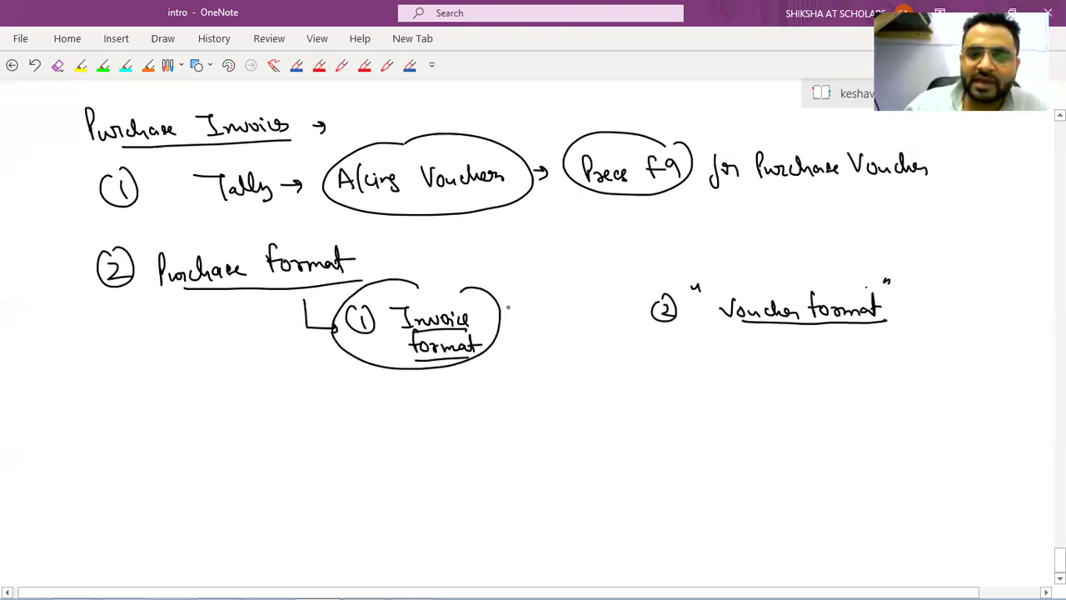
Add '(Billing)' beside Invoice format and tick it as the chosen option.
left_click_drag(507, 306, 504, 341)
left_click_drag(512, 315, 527, 333)
mouse_move(532, 310)
left_mouse_down()
mouse_move(549, 318)
mouse_move(544, 330)
left_mouse_up()
left_click_drag(549, 319, 569, 336)
left_click_drag(573, 300, 576, 339)
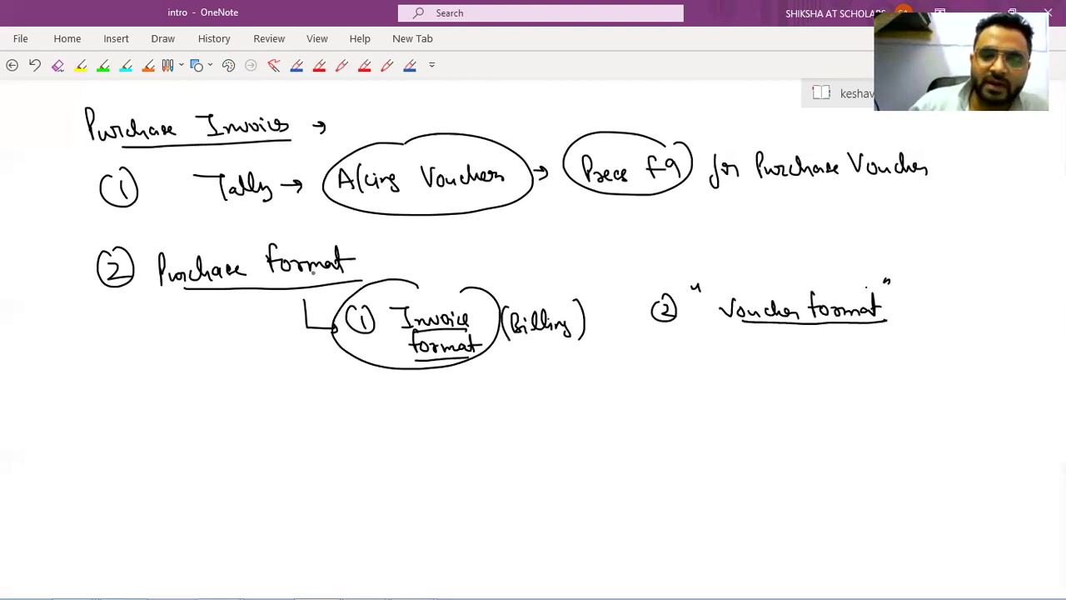
left_click_drag(459, 287, 480, 270)
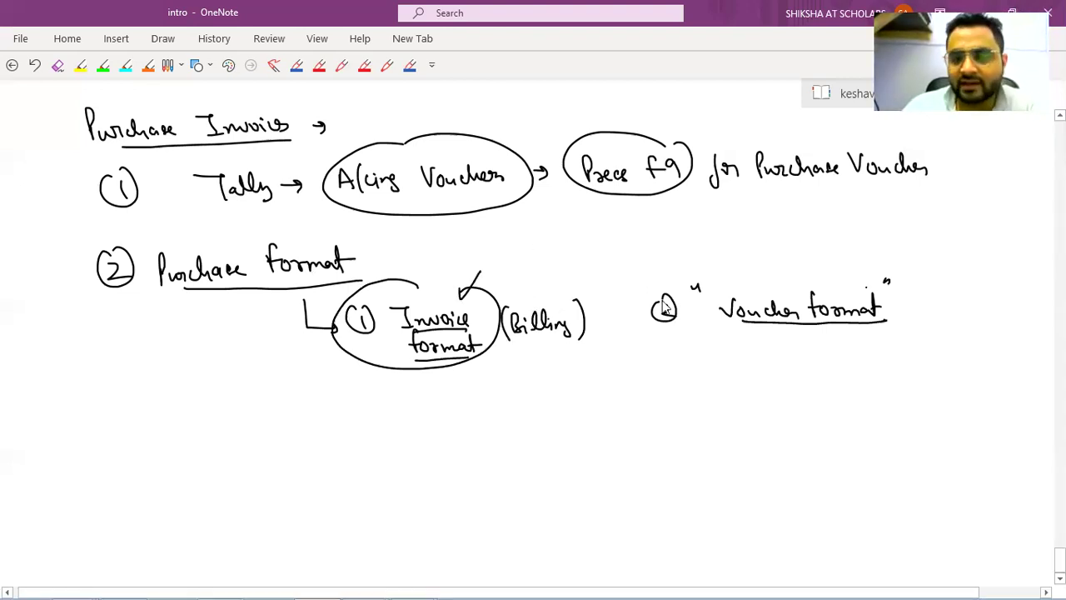
Draw a bracket from Invoice format to Voucher format labelled 'Ctrl+V' and retrace the tick.
key("alt+Tab")
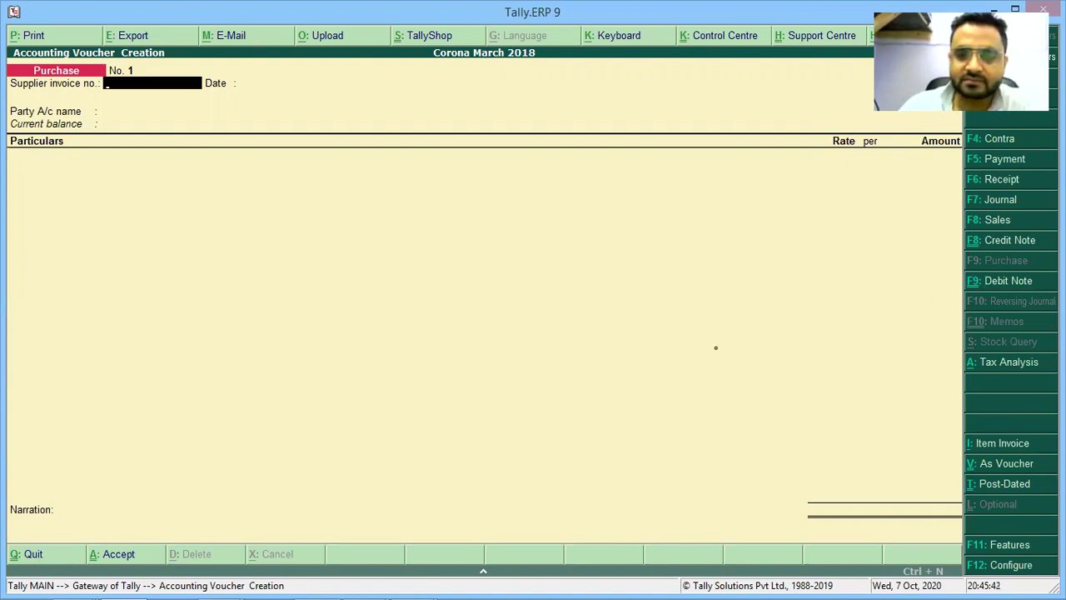
key("alt+Tab")
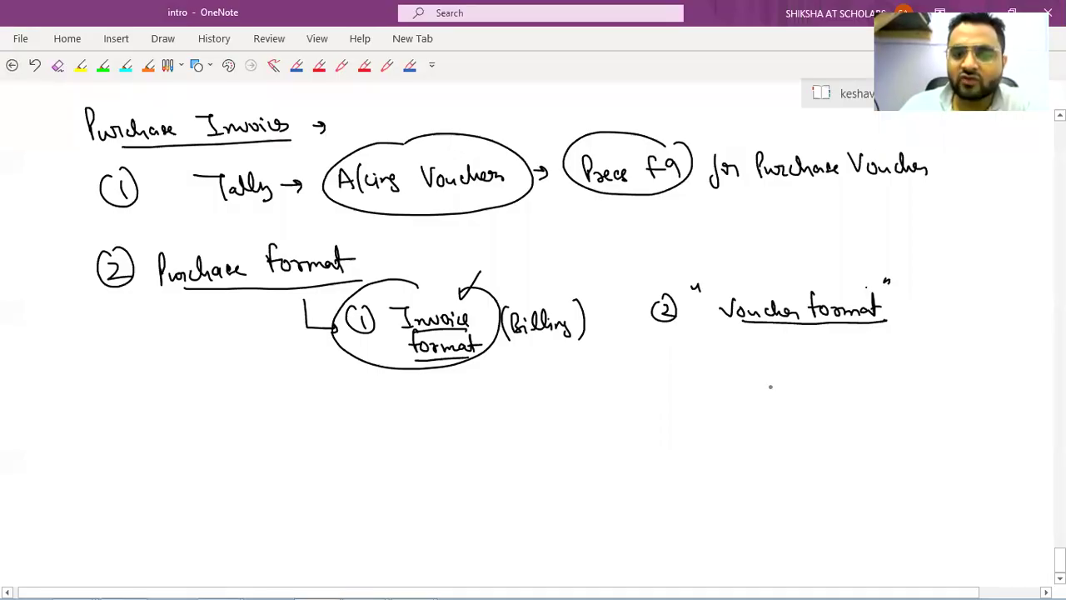
mouse_move(482, 369)
left_mouse_down()
mouse_move(763, 398)
mouse_move(776, 349)
left_mouse_up()
mouse_move(618, 351)
left_mouse_down()
mouse_move(617, 372)
mouse_move(628, 371)
left_mouse_up()
left_click_drag(621, 361, 653, 356)
left_click_drag(657, 346, 658, 372)
left_click_drag(664, 362, 681, 361)
mouse_move(672, 352)
left_mouse_down()
mouse_move(671, 372)
mouse_move(702, 353)
left_mouse_up()
left_click_drag(572, 351, 587, 343)
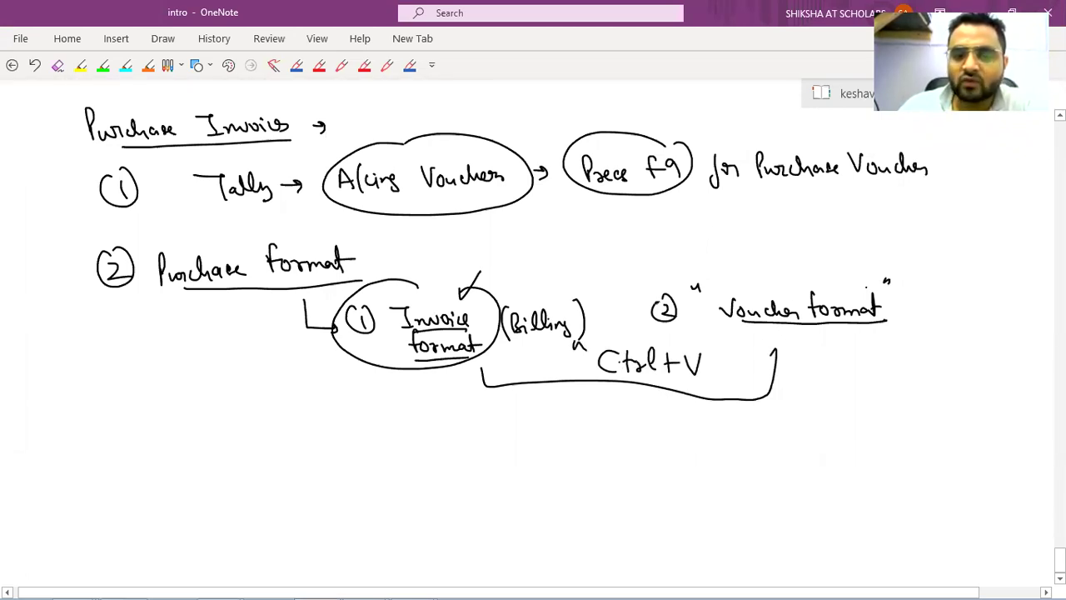
left_click_drag(713, 348, 712, 354)
left_click_drag(720, 346, 719, 353)
left_click_drag(455, 291, 483, 273)
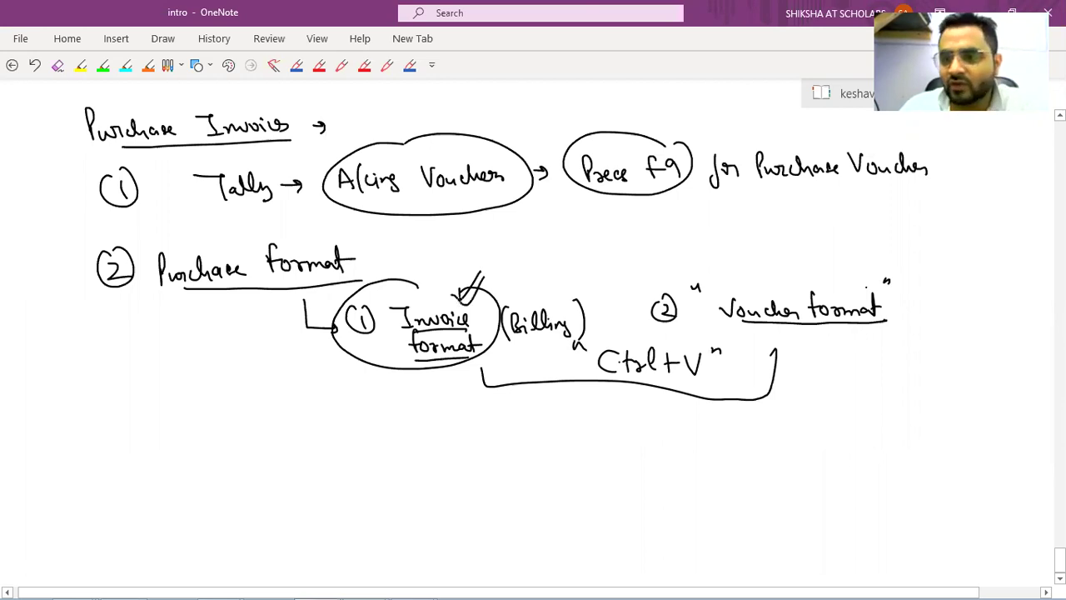
In Tally, view the Purchase voucher As Voucher, check the Cr row, then return As Invoice.
key("alt+Tab")
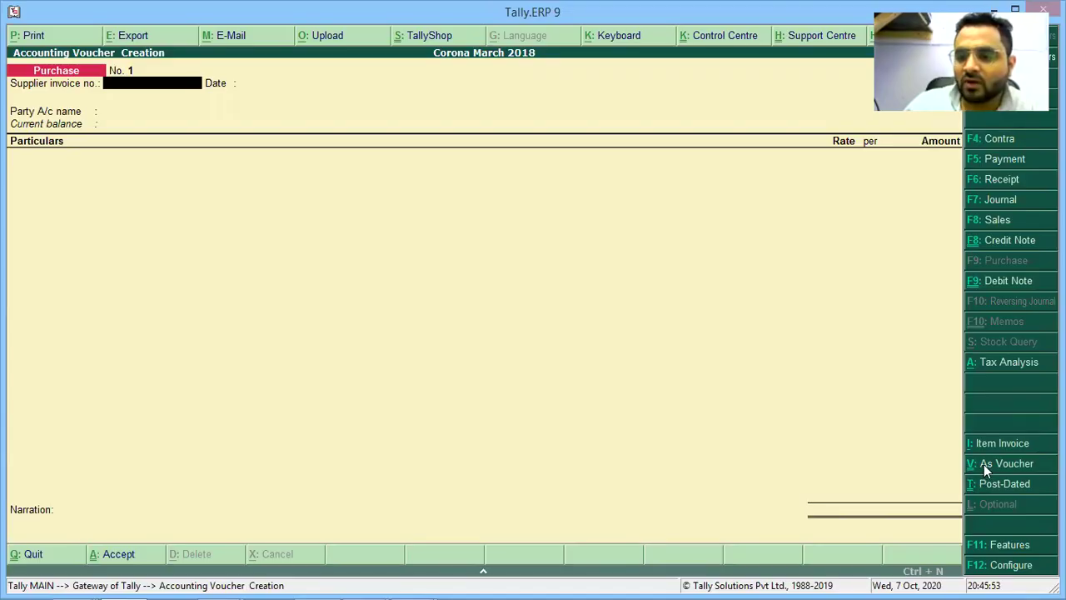
left_click(979, 463)
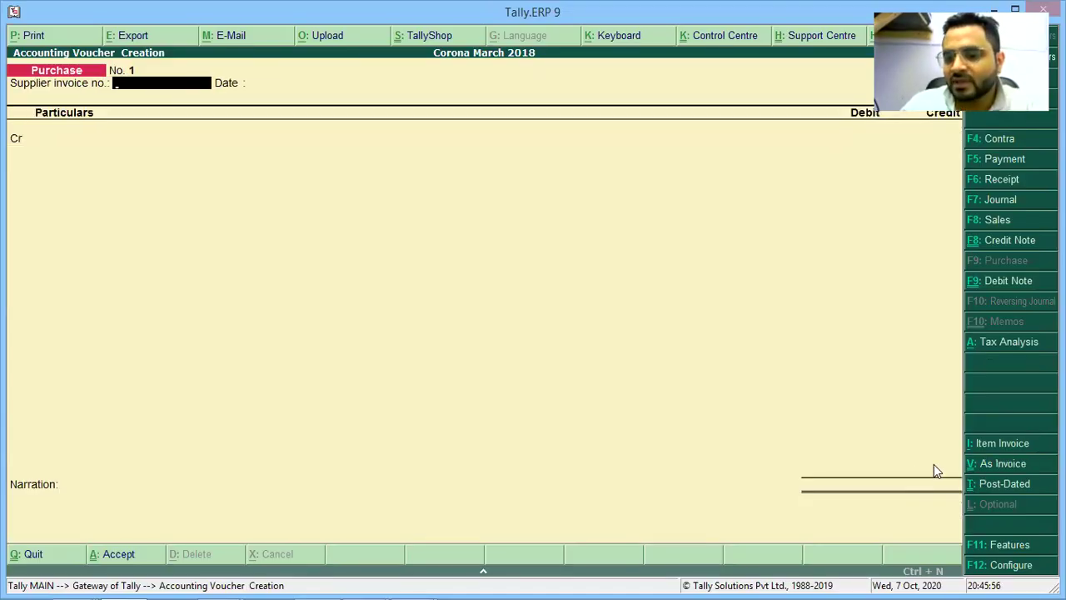
left_click(22, 149)
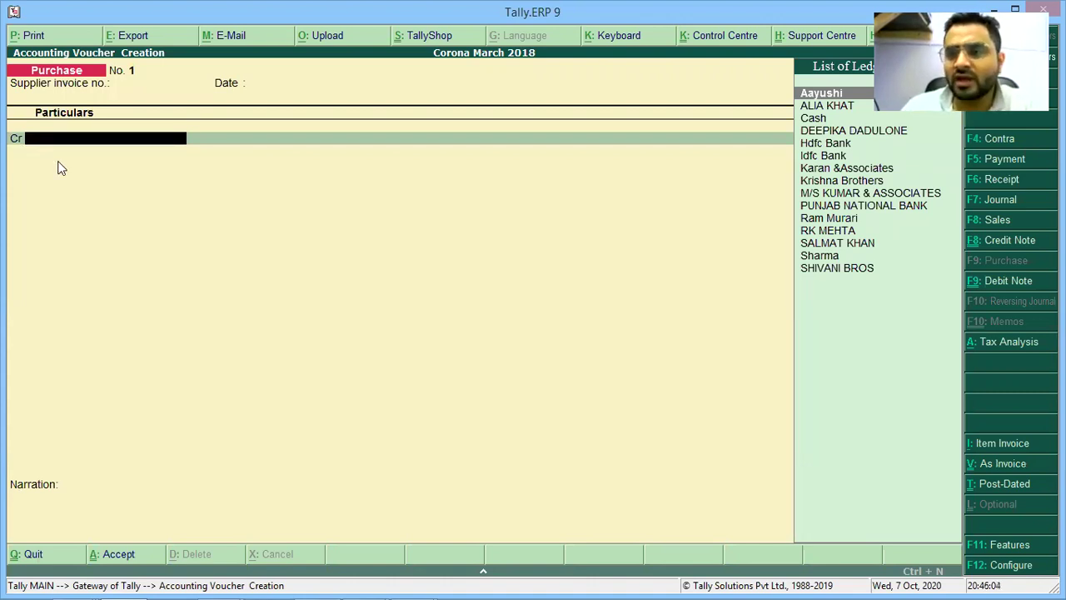
left_click(980, 465)
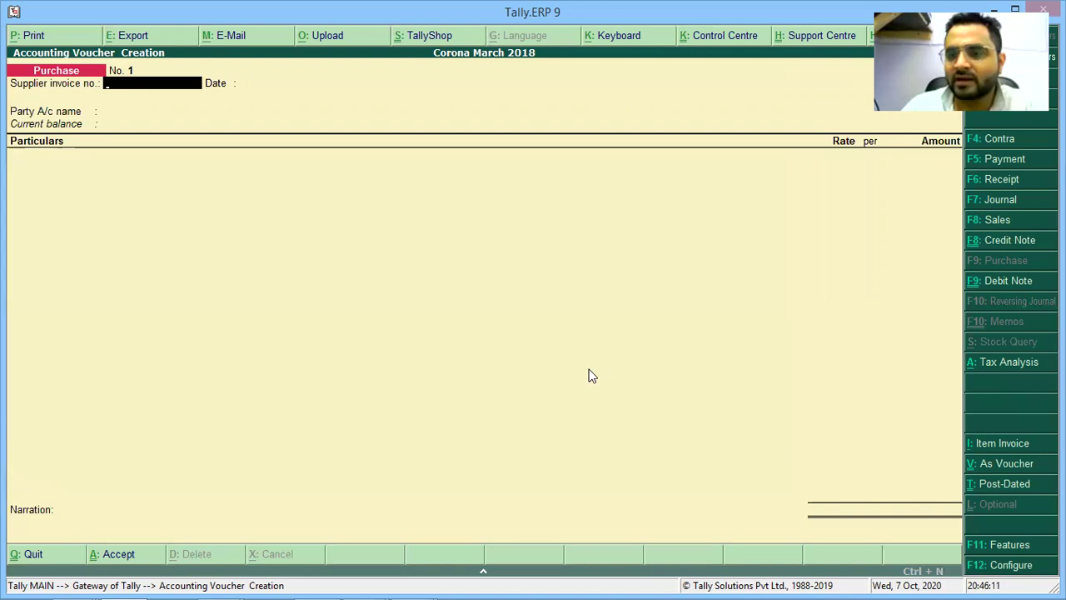
Draw an arrow down from Invoice format and write the 'Item Invoice' and 'A/cing Invoice' options.
key("alt+Tab")
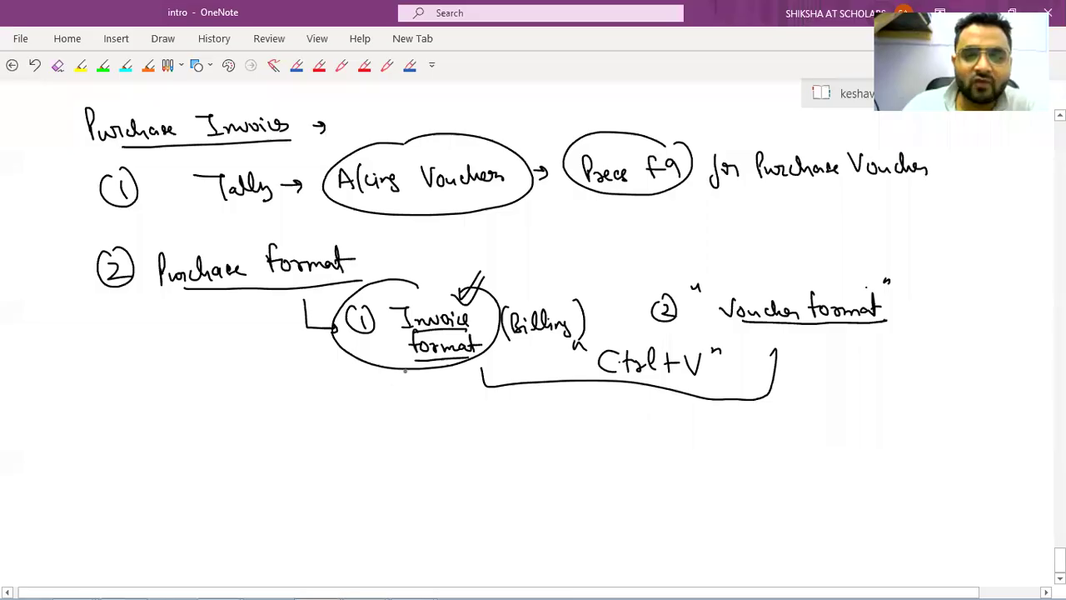
mouse_move(357, 431)
left_mouse_down()
mouse_move(408, 371)
mouse_move(519, 439)
mouse_move(521, 452)
left_mouse_up()
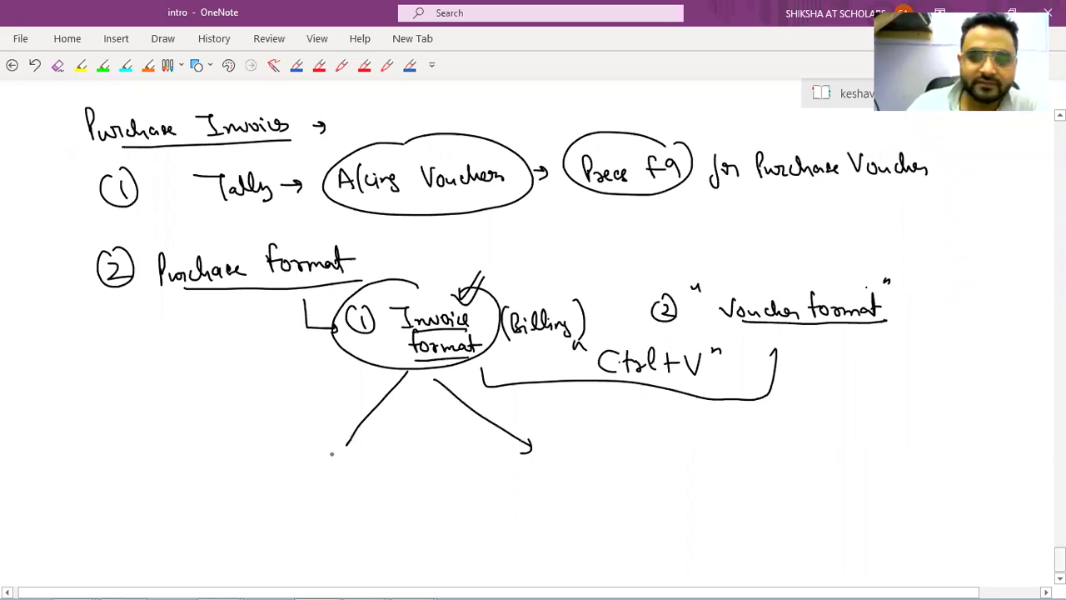
scroll(335, 425, "down", 1)
left_click_drag(337, 419, 358, 419)
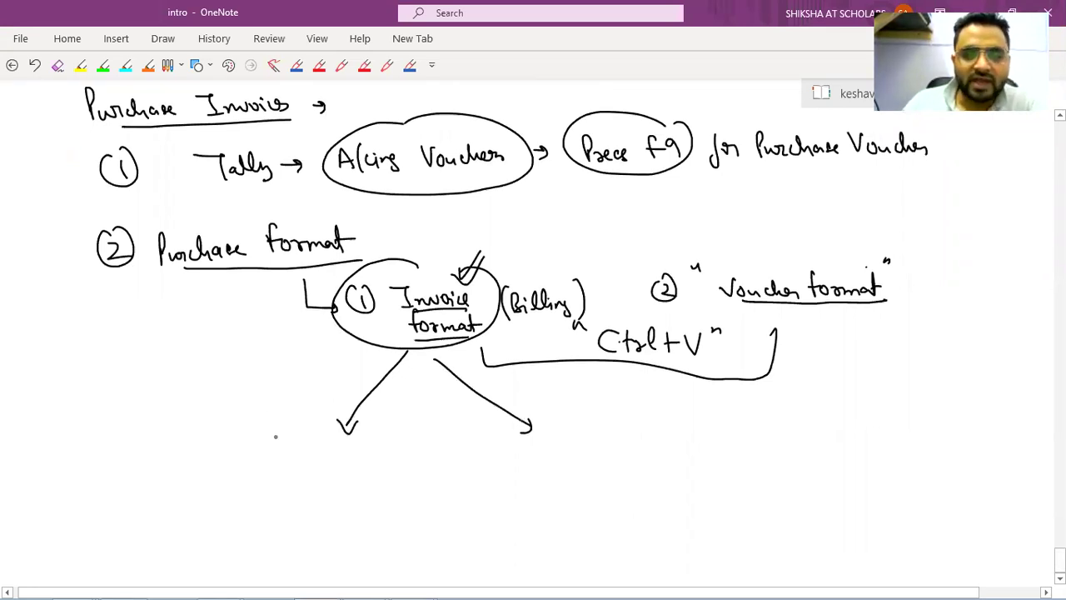
left_click_drag(258, 437, 280, 459)
mouse_move(288, 440)
left_mouse_down()
mouse_move(321, 457)
mouse_move(407, 454)
left_mouse_up()
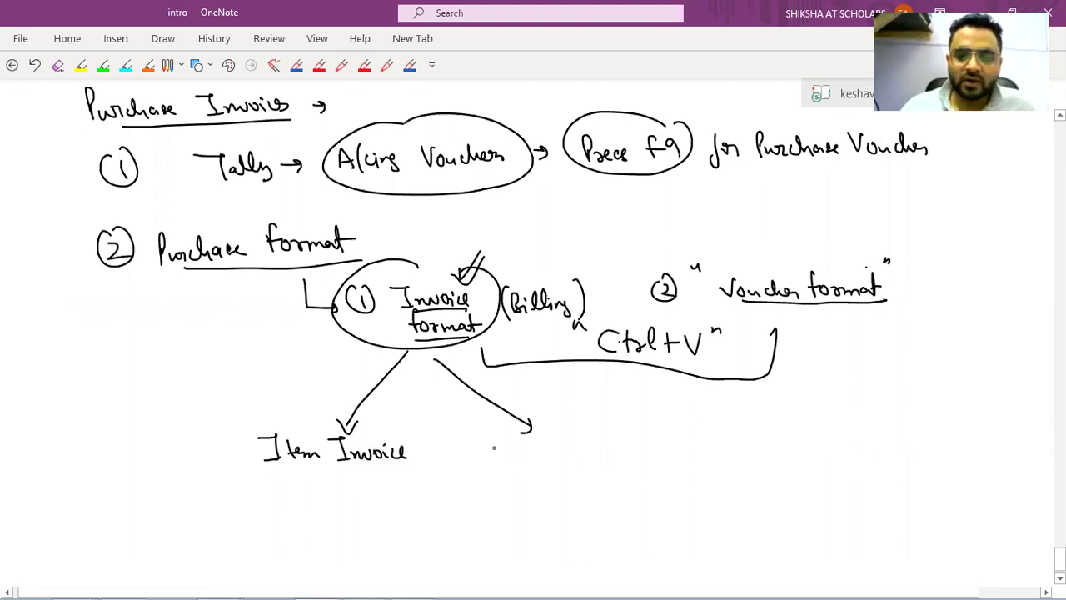
mouse_move(489, 440)
left_mouse_down()
mouse_move(490, 456)
mouse_move(549, 460)
mouse_move(629, 446)
left_mouse_up()
mouse_move(293, 413)
left_mouse_down()
mouse_move(441, 470)
mouse_move(304, 422)
left_mouse_up()
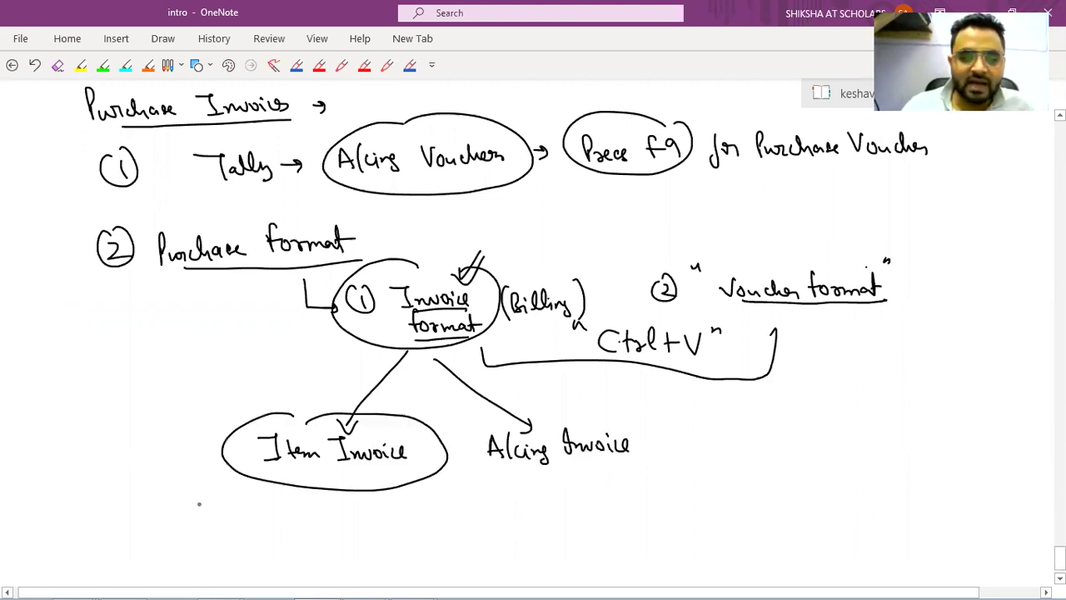
Note item-wise detail under Item Invoice, tick it, and link the two invoice ellipses with arrows.
left_click_drag(181, 511, 271, 515)
left_click_drag(275, 505, 405, 515)
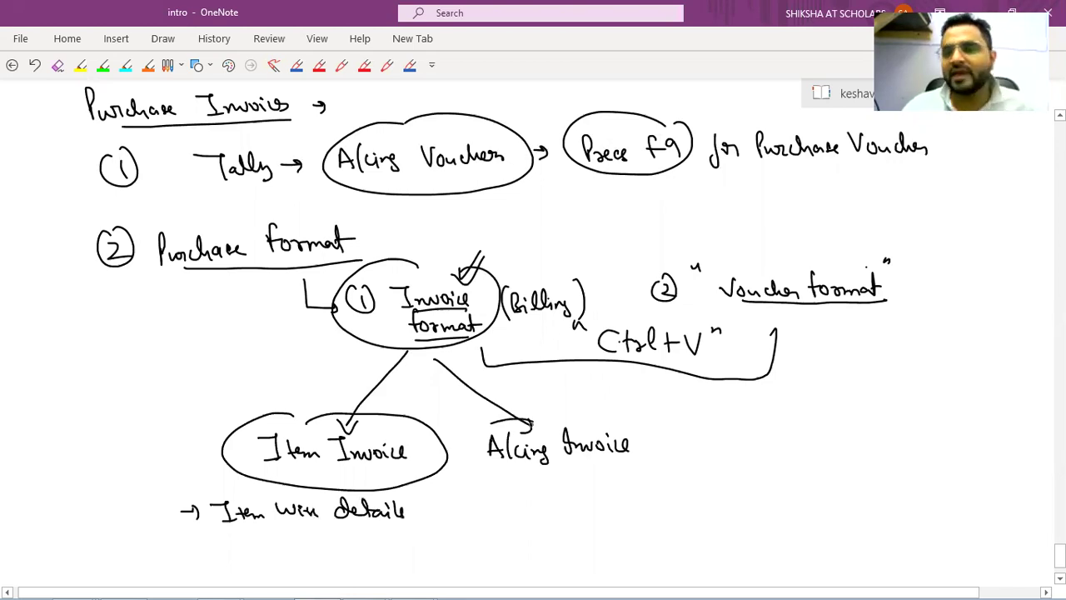
left_click_drag(563, 407, 583, 410)
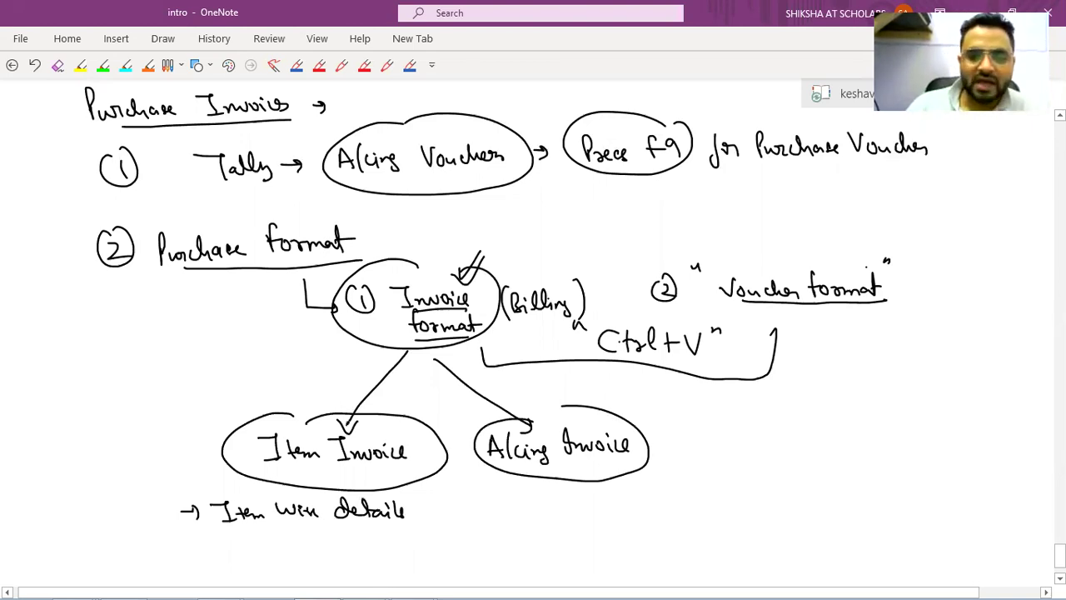
left_click_drag(377, 426, 414, 397)
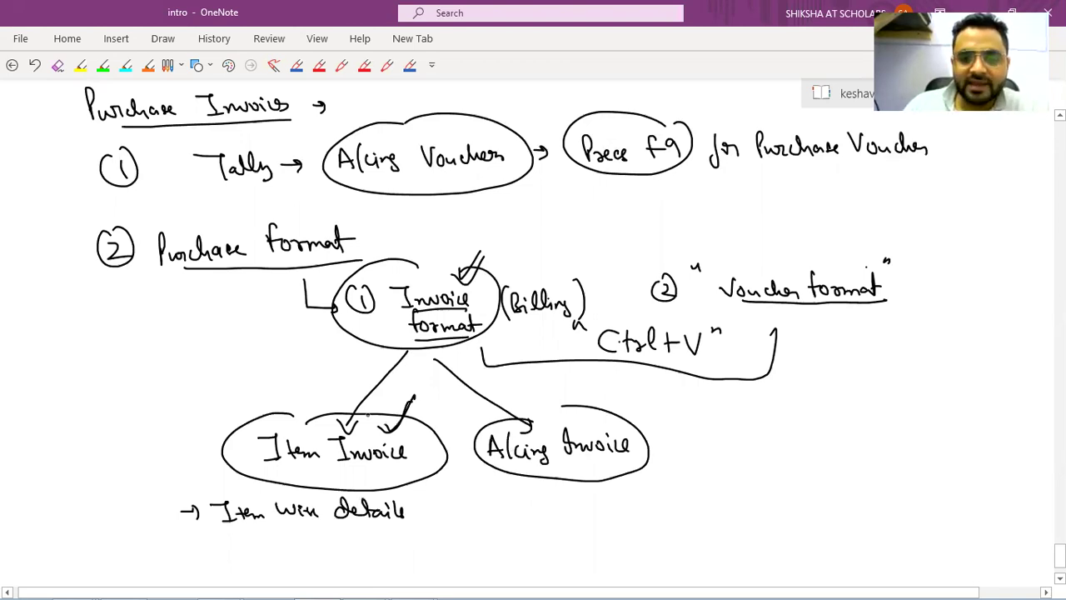
left_click_drag(368, 420, 473, 411)
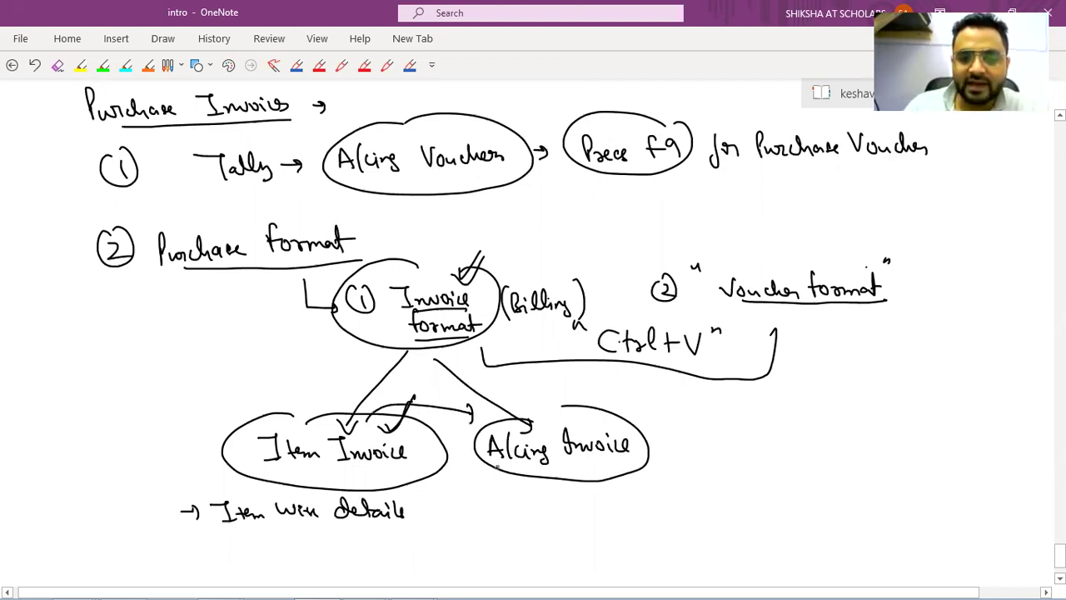
left_click_drag(401, 473, 509, 464)
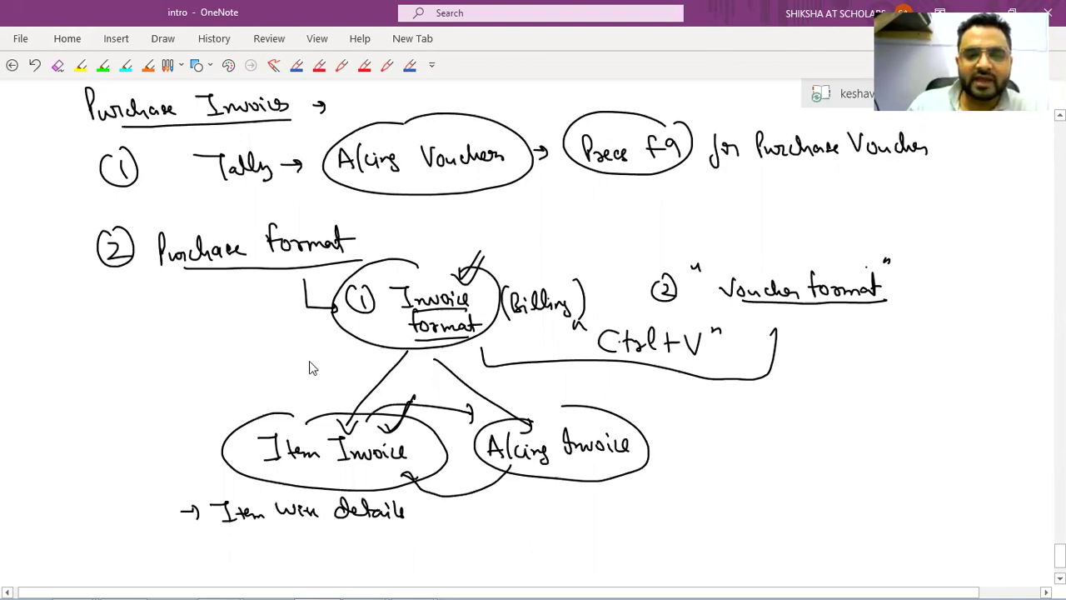
key("alt+Tab")
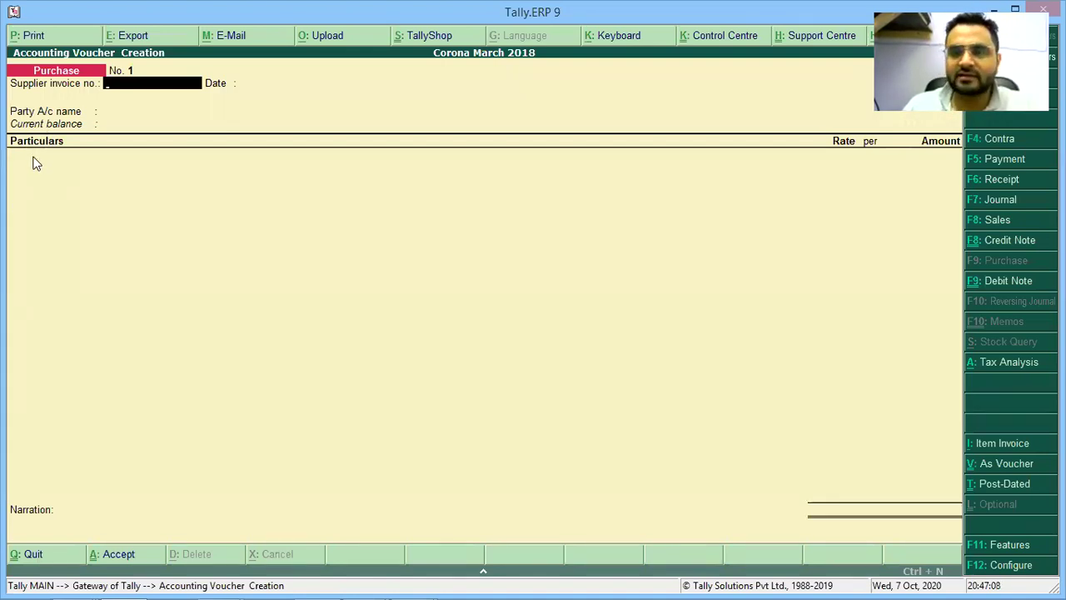
Tick the A/cing Invoice ellipse in the OneNote notes.
key("Return")
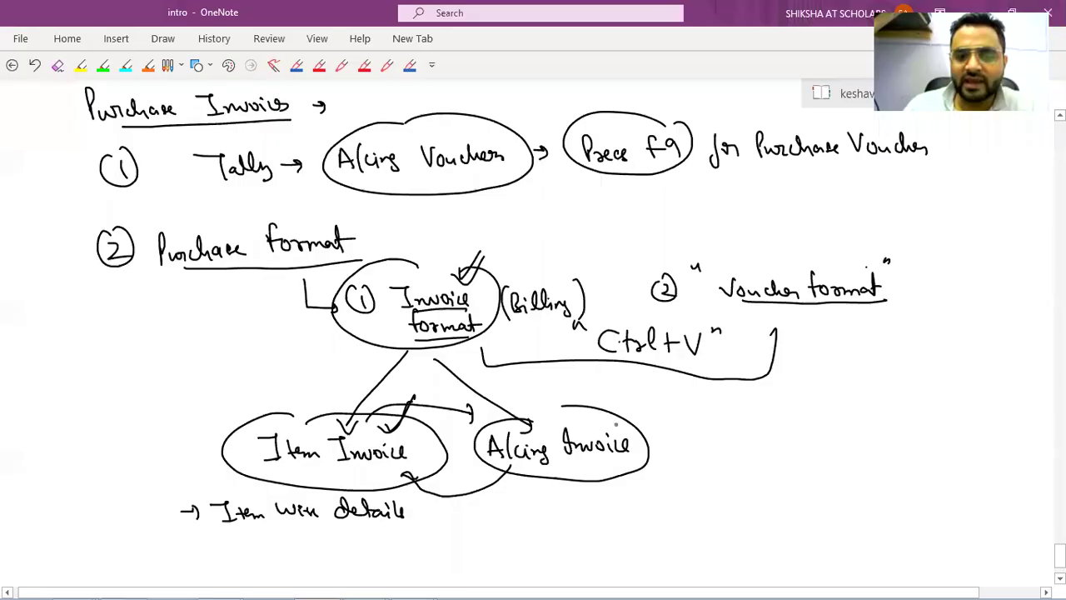
left_click_drag(617, 421, 646, 405)
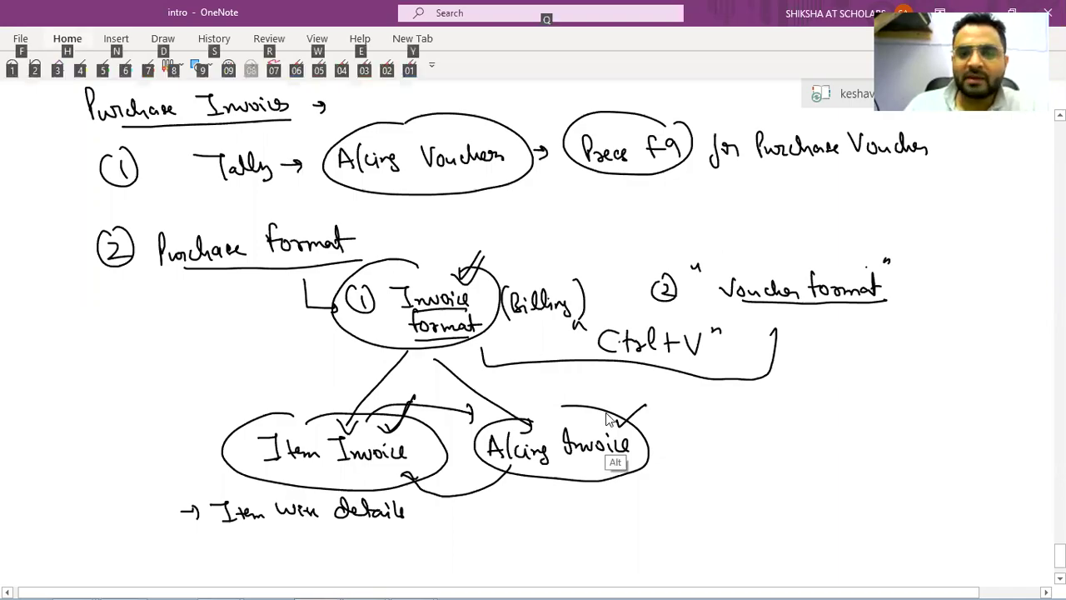
key("alt+Tab")
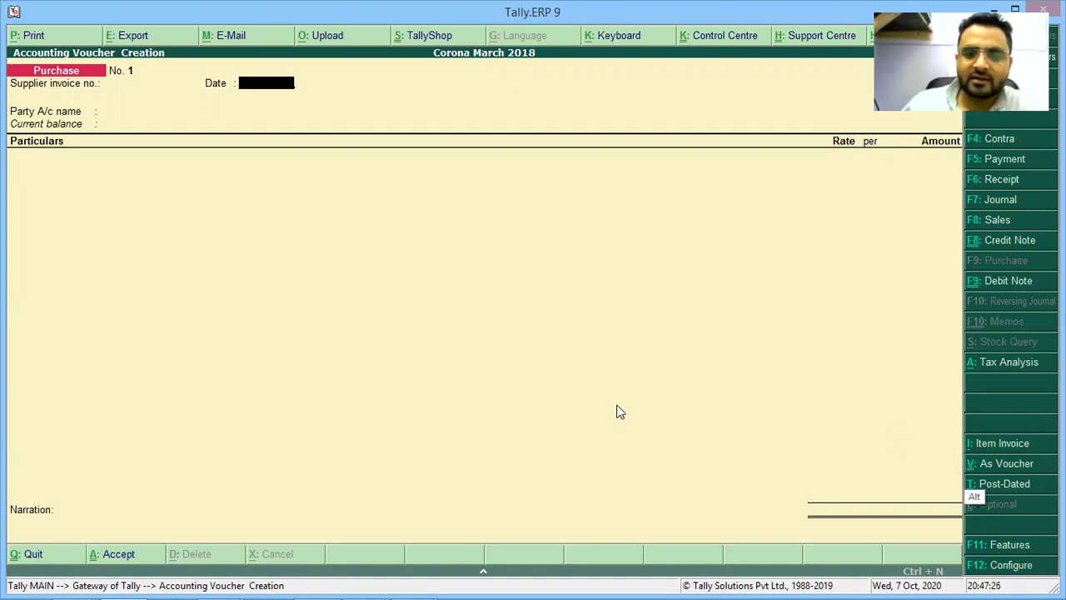
Write a circled 'Alt+I' shortcut note beside the A/cing Invoice ellipse.
key("alt+Tab")
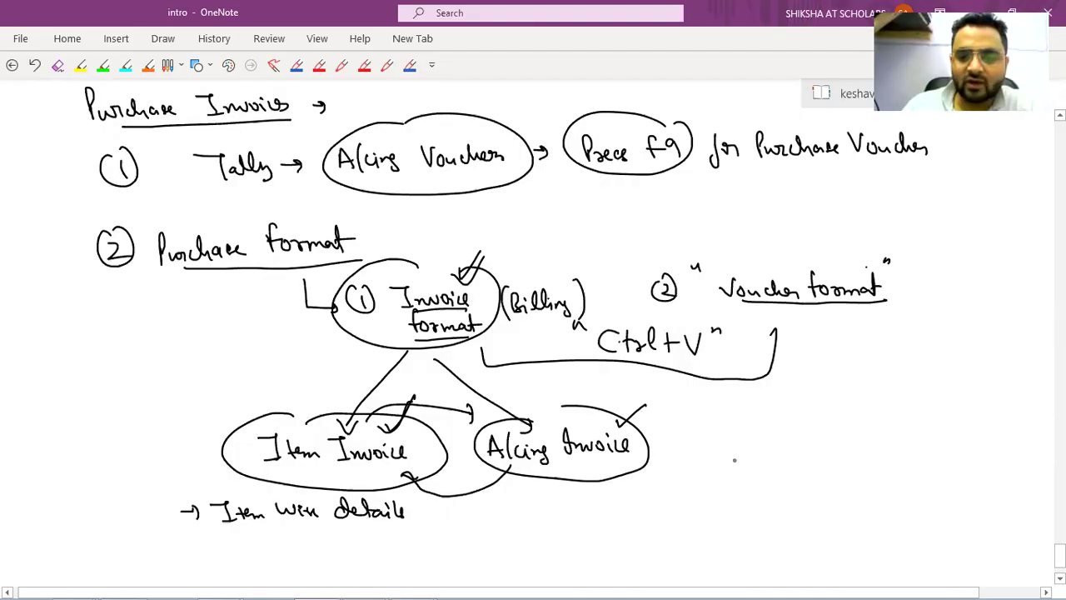
mouse_move(735, 455)
left_mouse_down()
mouse_move(760, 443)
mouse_move(771, 456)
left_mouse_up()
mouse_move(783, 441)
left_mouse_down()
mouse_move(786, 456)
mouse_move(794, 451)
left_mouse_up()
left_click_drag(797, 441, 812, 454)
left_click_drag(774, 418, 786, 421)
Switch Tally's Purchase voucher to Item Invoice mode with Alt+I.
key("alt+Tab")
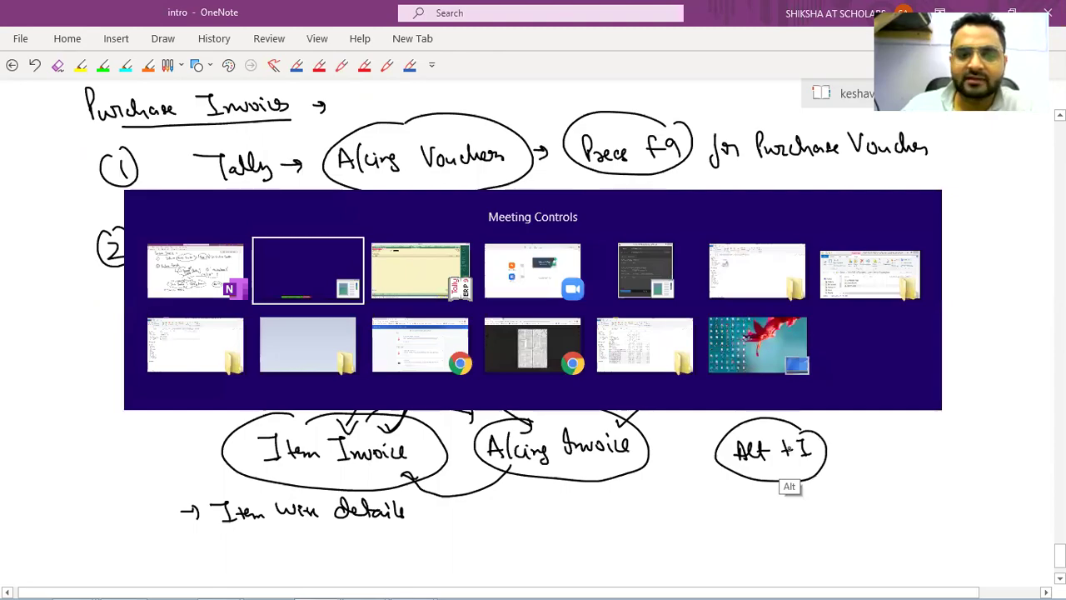
key("alt+Tab")
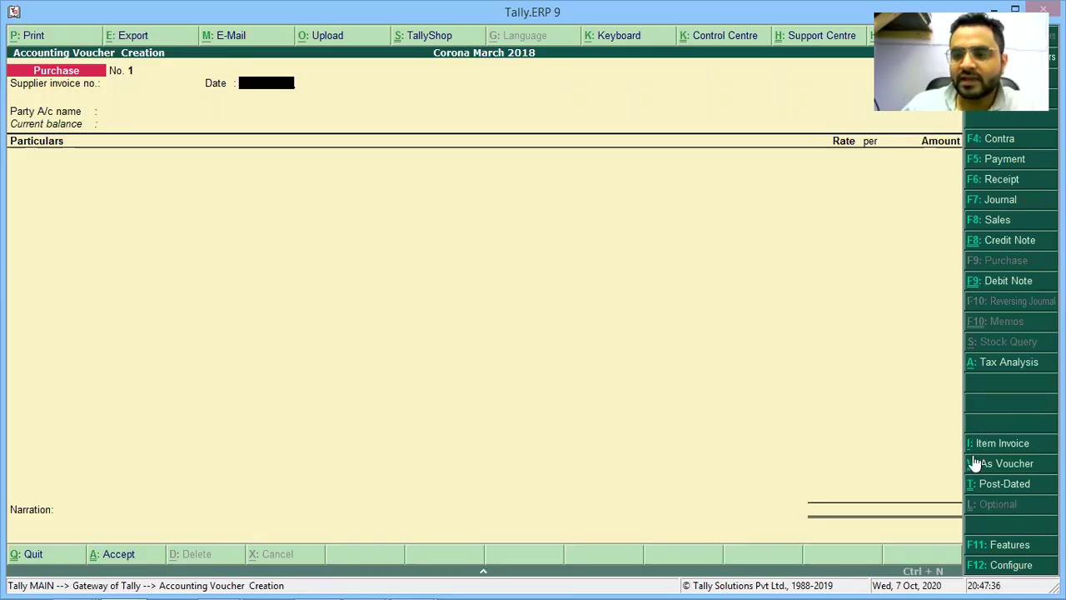
key("alt+i")
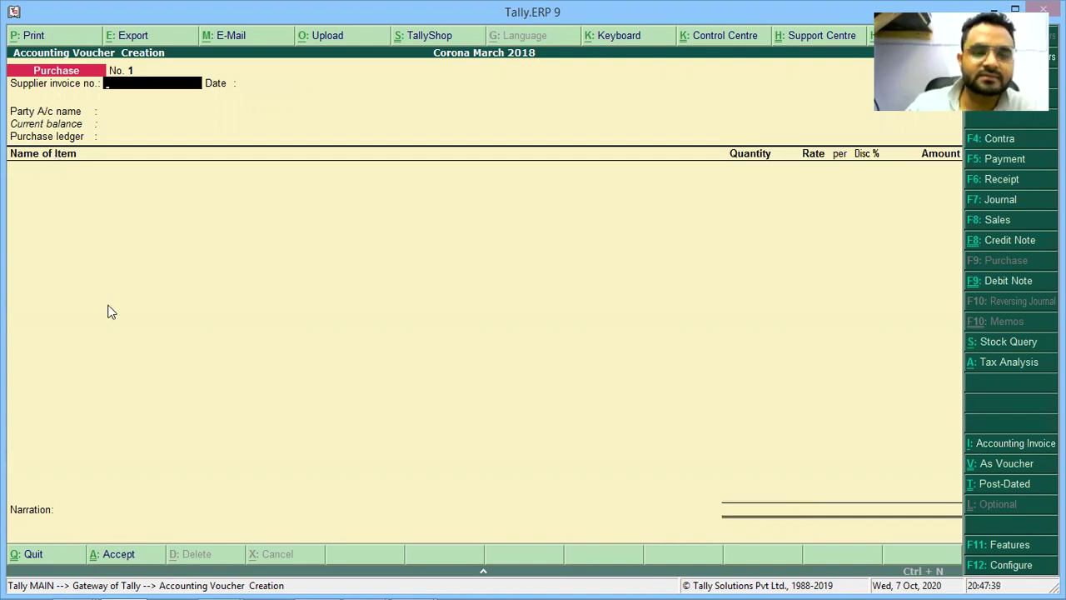
key("alt+Tab")
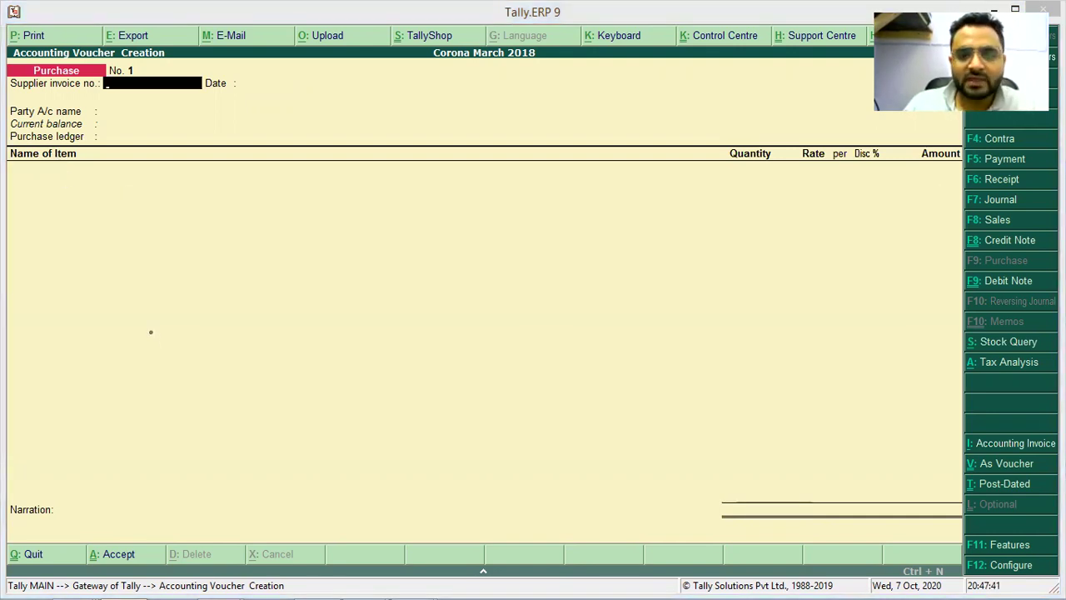
key("alt+Tab")
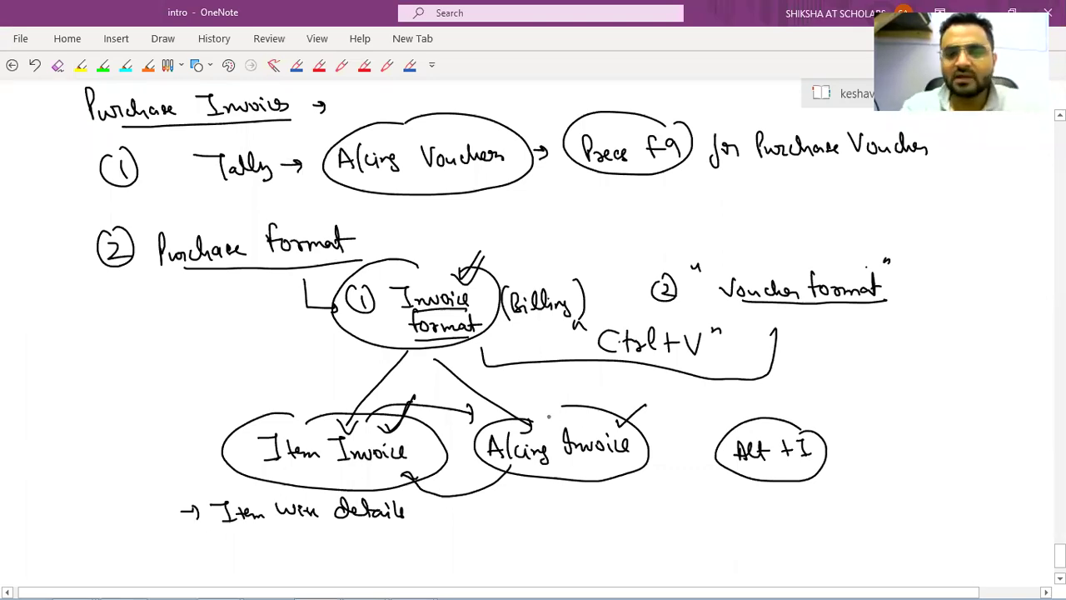
key("alt+Tab")
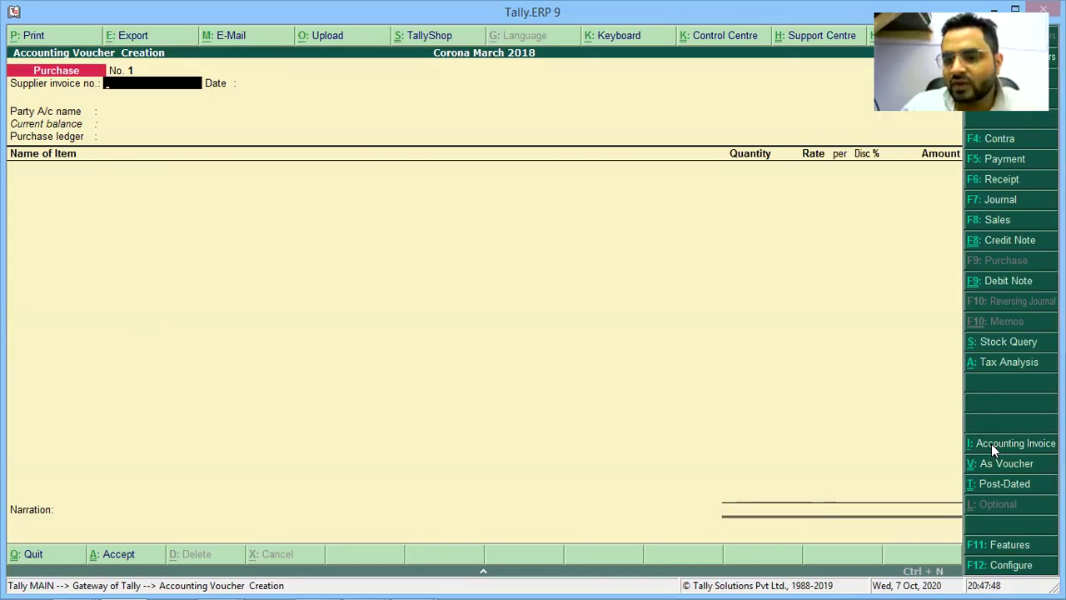
left_click(991, 443)
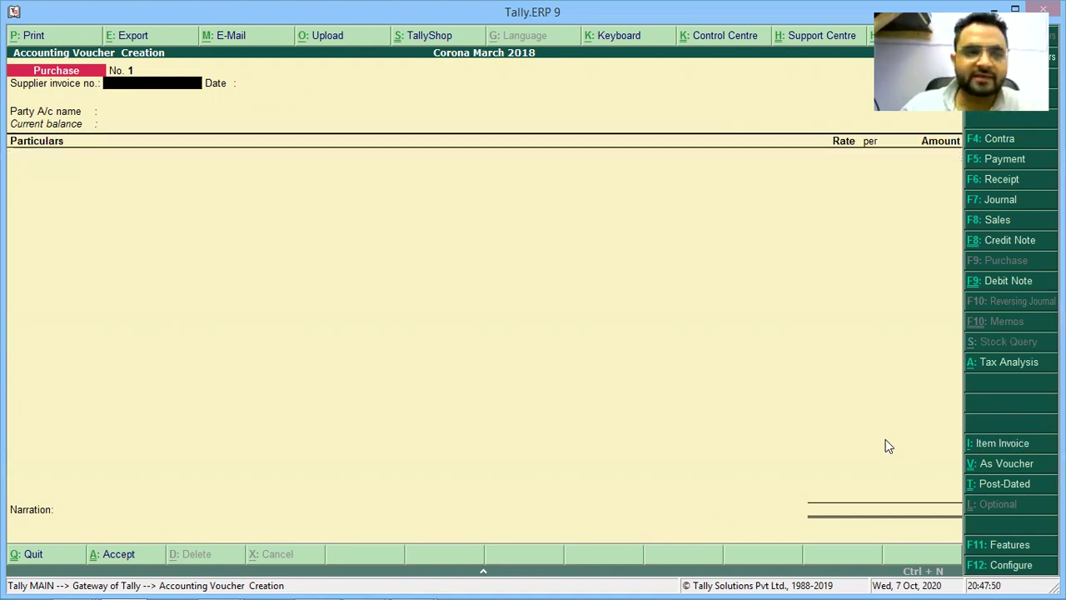
left_click(988, 448)
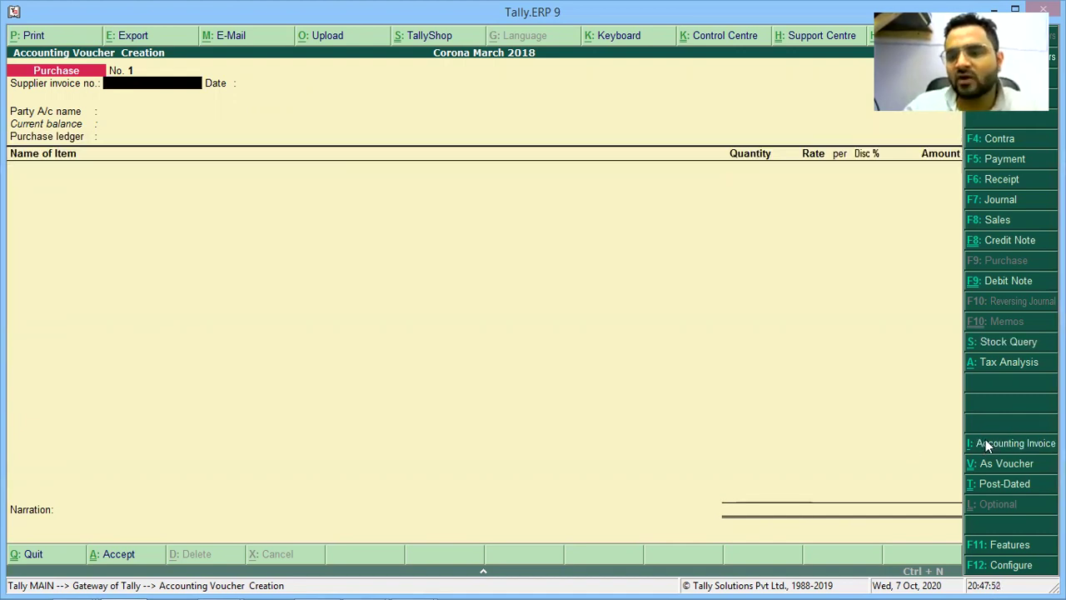
left_click(984, 442)
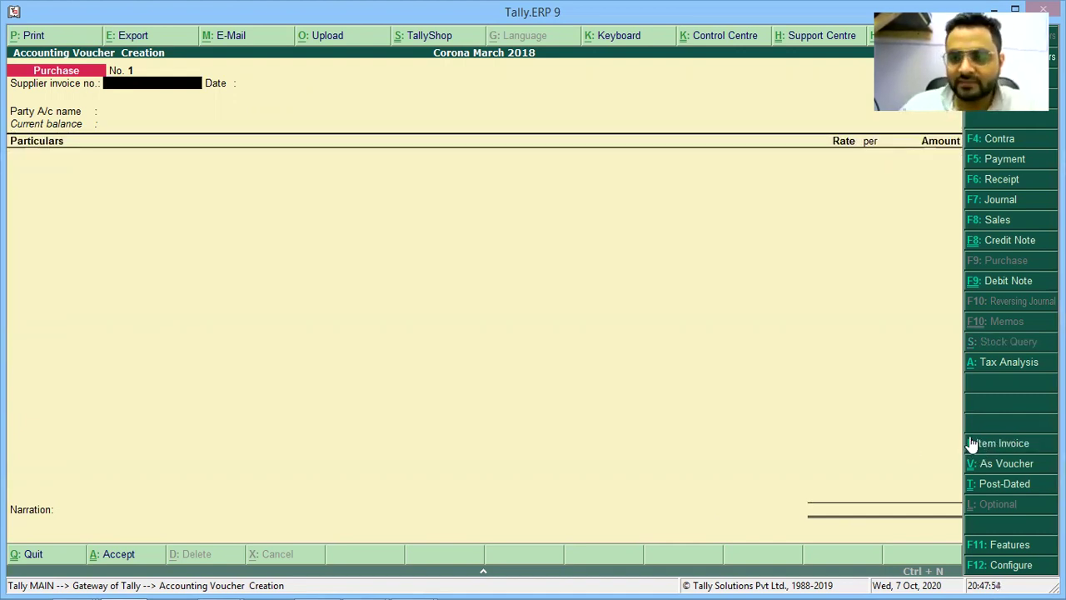
left_click(980, 442)
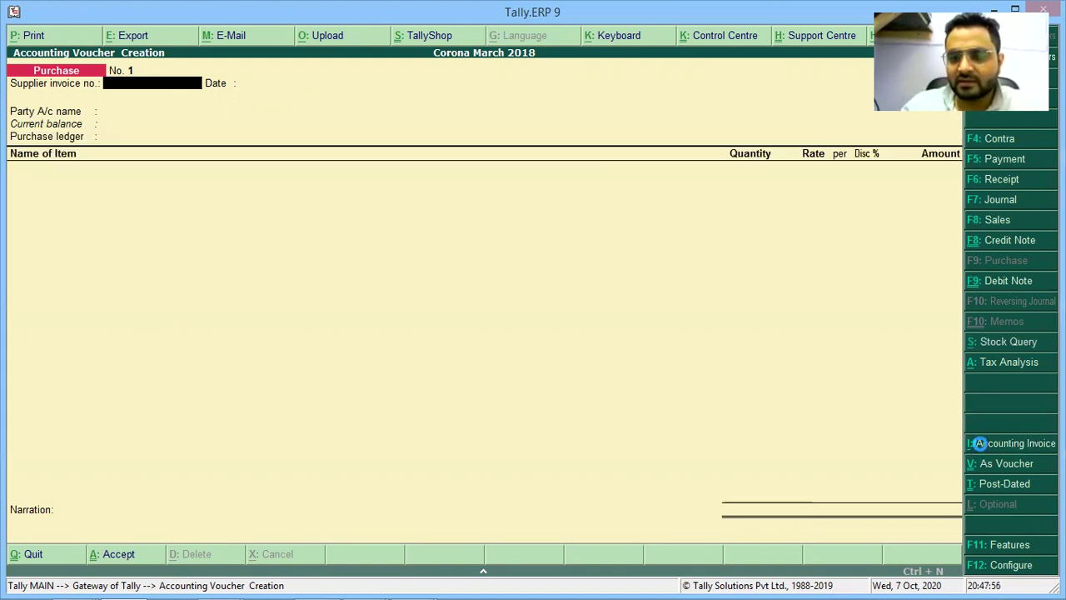
left_click(985, 450)
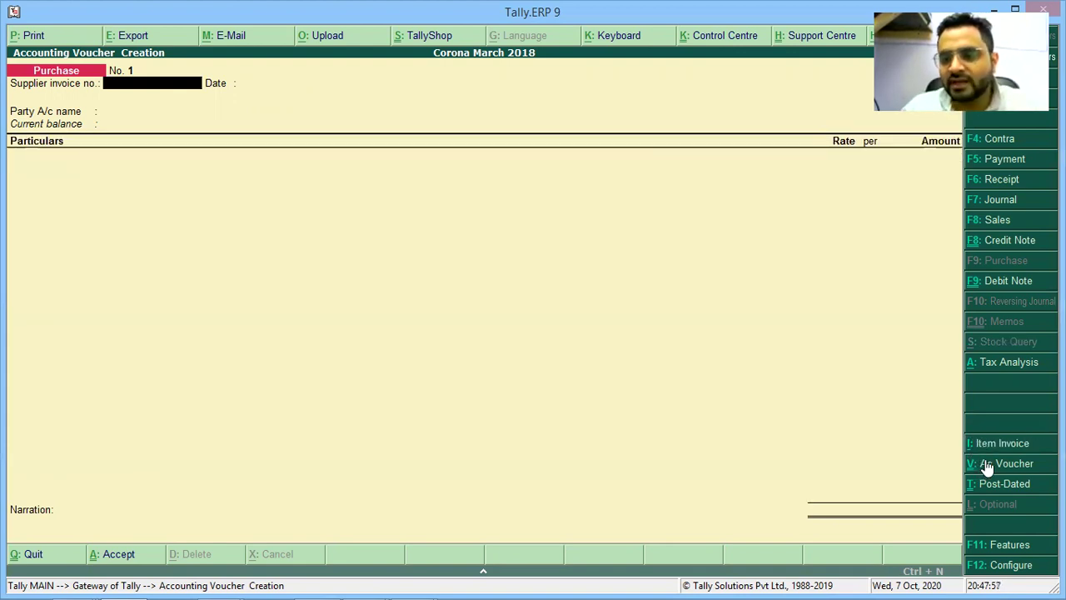
left_click(983, 465)
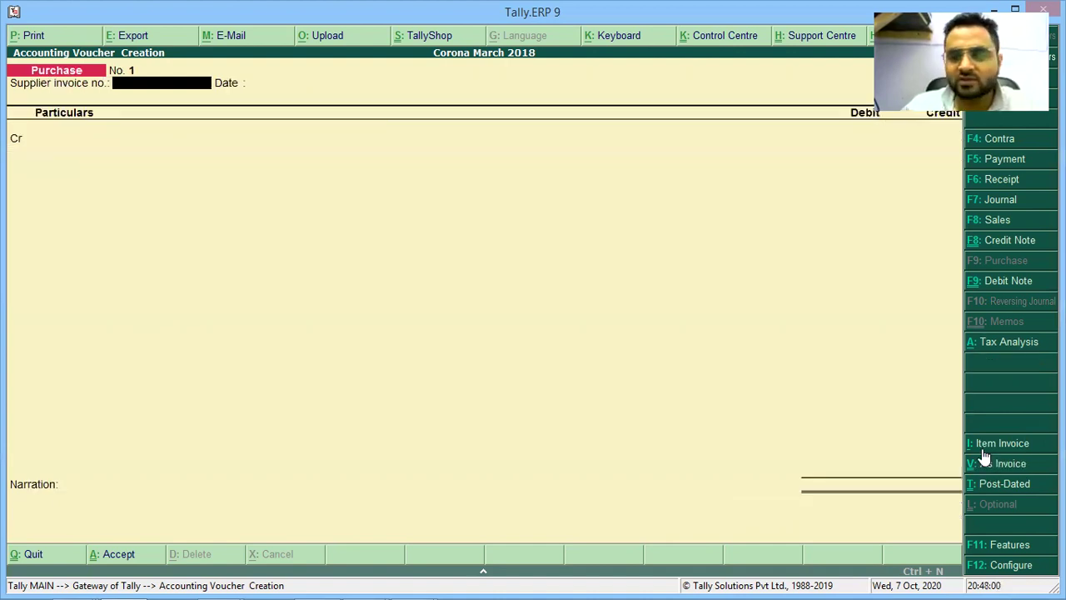
left_click(983, 443)
left_click(985, 448)
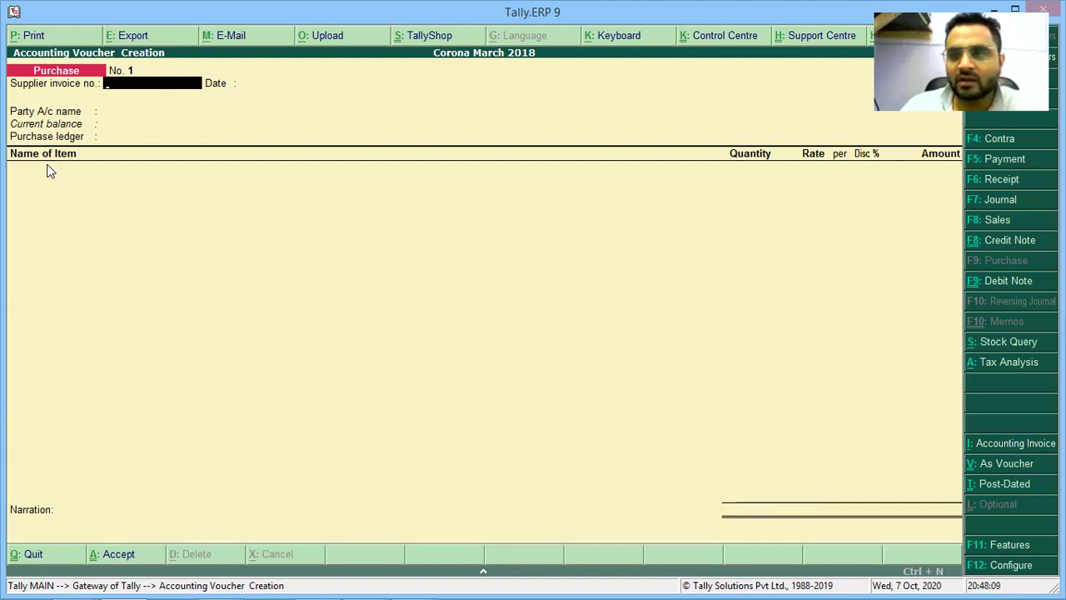
Ink the underlined step 3 heading 'Put/Enter Details' in the notes.
key("alt+Tab")
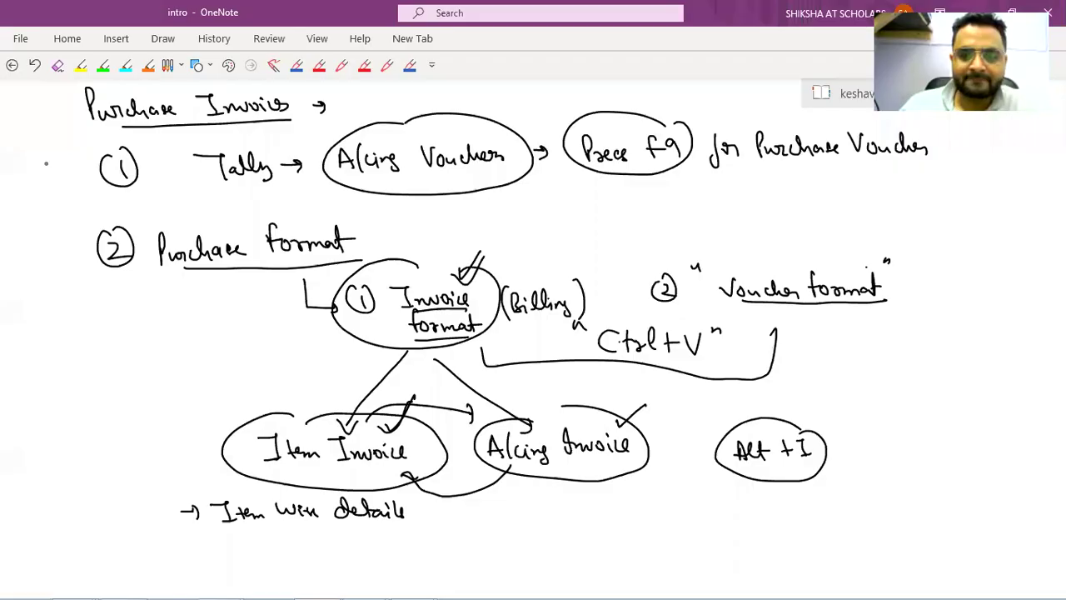
scroll(46, 163, "down", 5)
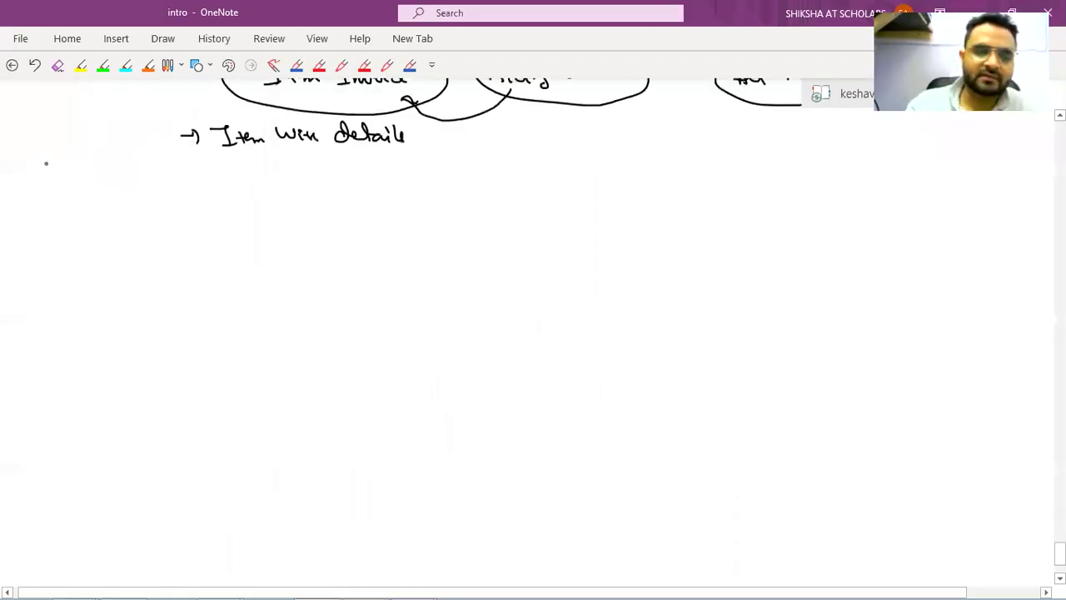
mouse_move(87, 186)
left_mouse_down()
mouse_move(100, 218)
mouse_move(86, 218)
left_mouse_up()
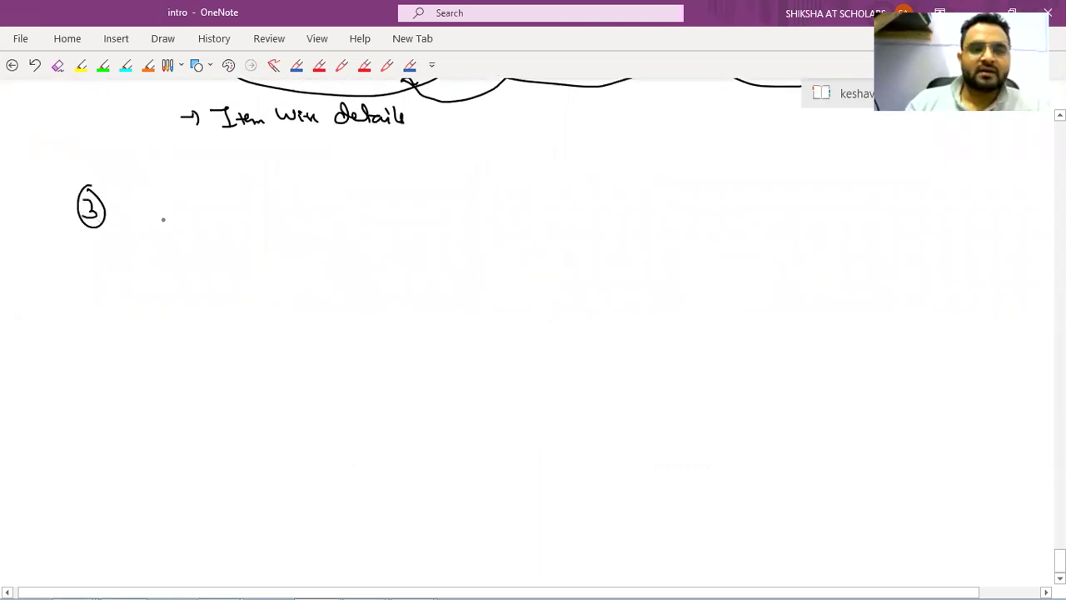
mouse_move(137, 191)
left_mouse_down()
mouse_move(143, 217)
mouse_move(173, 225)
mouse_move(291, 201)
mouse_move(319, 208)
left_mouse_up()
left_click_drag(161, 225, 320, 221)
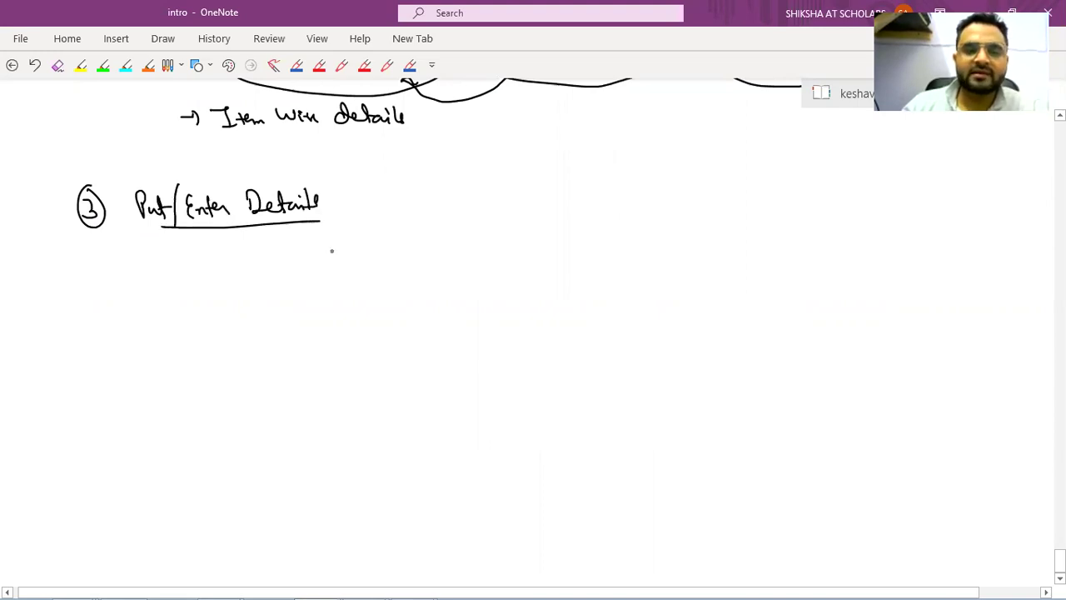
key("alt+Tab")
key("alt+Tab")
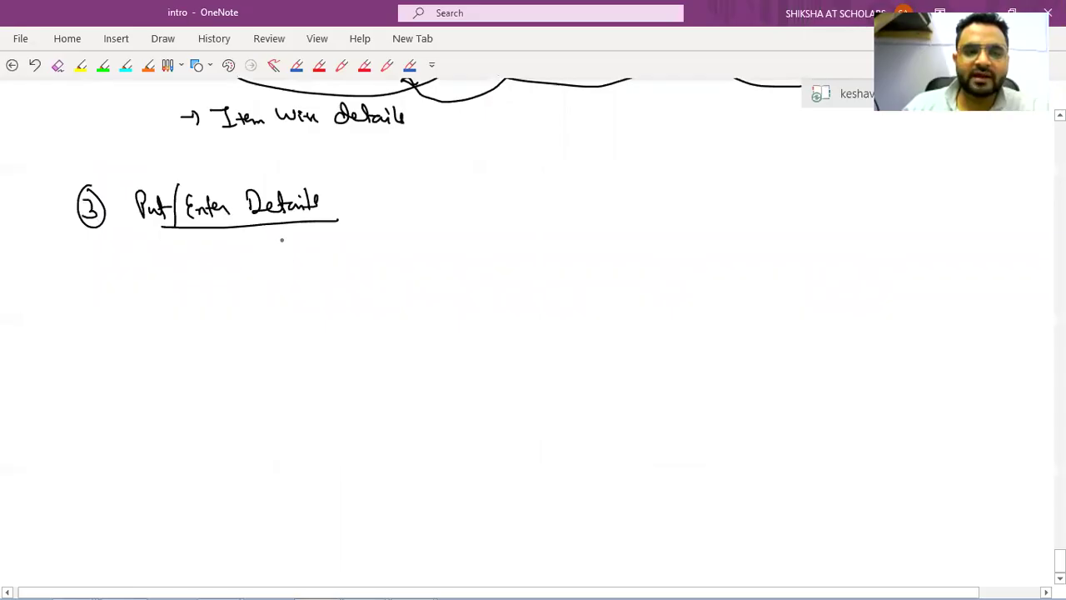
Write a circled 'f2' with an arrow to 'Date' below the heading.
left_click_drag(270, 246, 263, 268)
mouse_move(278, 252)
left_mouse_down()
mouse_move(293, 266)
mouse_move(274, 238)
mouse_move(318, 256)
left_mouse_up()
left_click_drag(310, 248, 310, 263)
left_click_drag(349, 245, 350, 265)
mouse_move(350, 244)
left_mouse_down()
mouse_move(353, 265)
mouse_move(372, 265)
left_mouse_up()
mouse_move(380, 243)
left_mouse_down()
mouse_move(382, 265)
mouse_move(390, 251)
mouse_move(402, 265)
left_mouse_up()
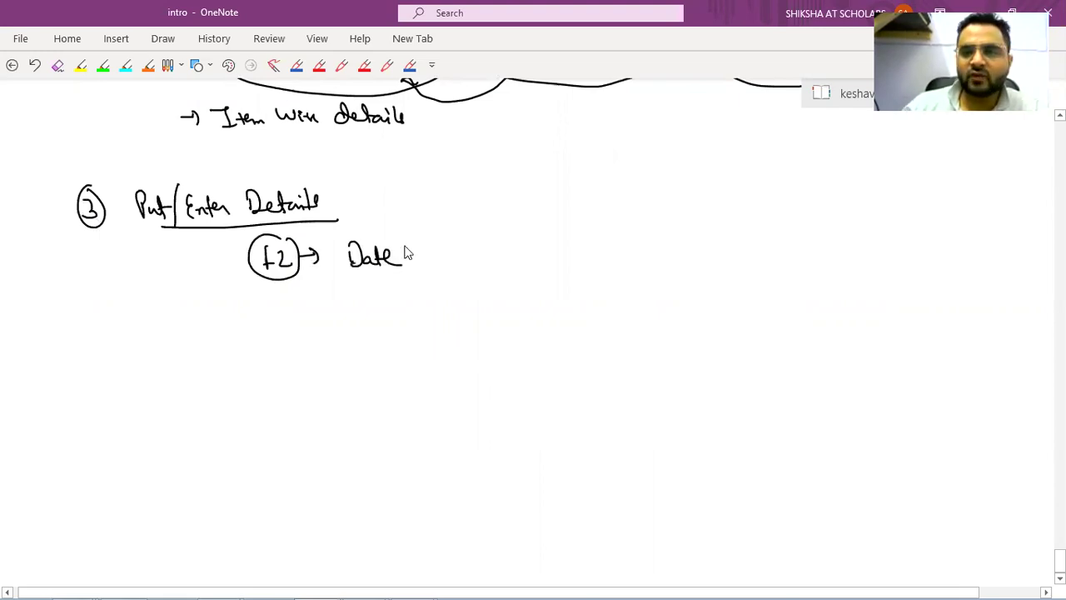
key("alt+Tab")
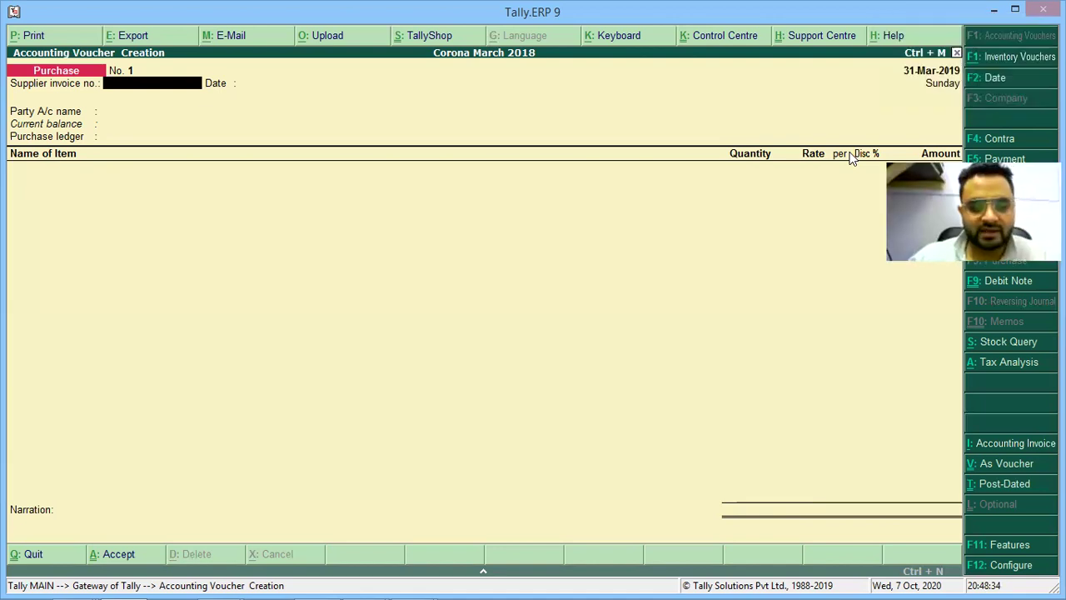
Change the Tally voucher date to 07.10, correcting a mistyped entry.
left_click(994, 87)
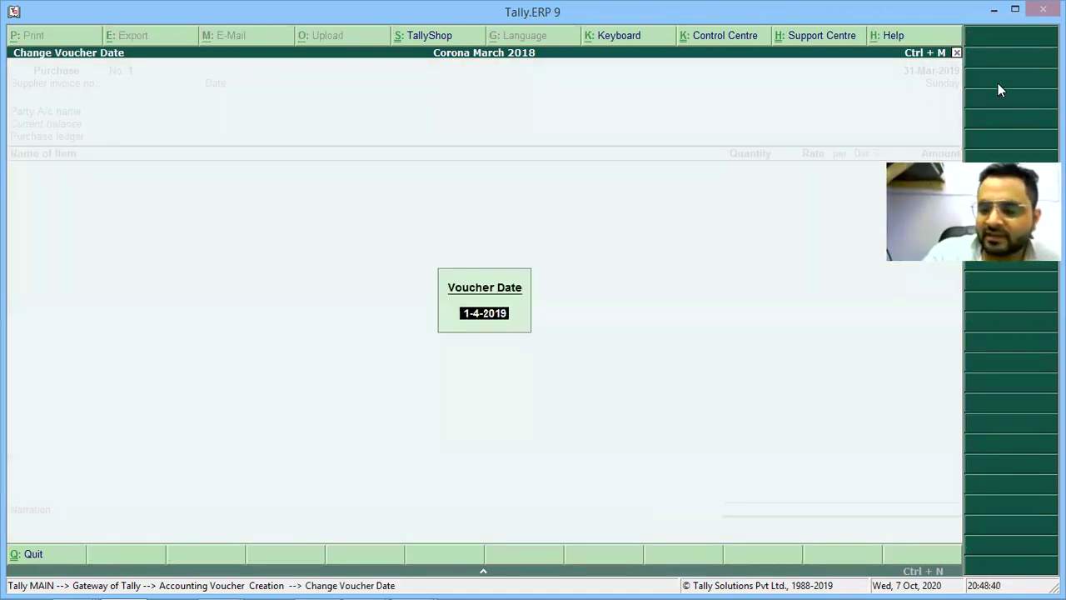
type("2.")
type("6")
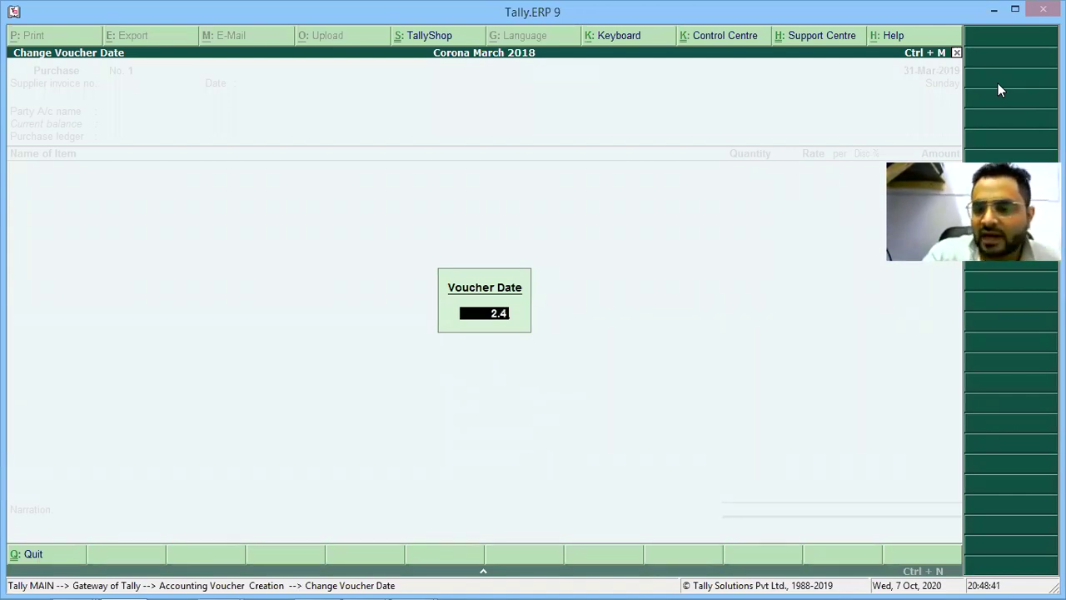
key("BackSpace")
key("BackSpace")
key("BackSpace")
type("07")
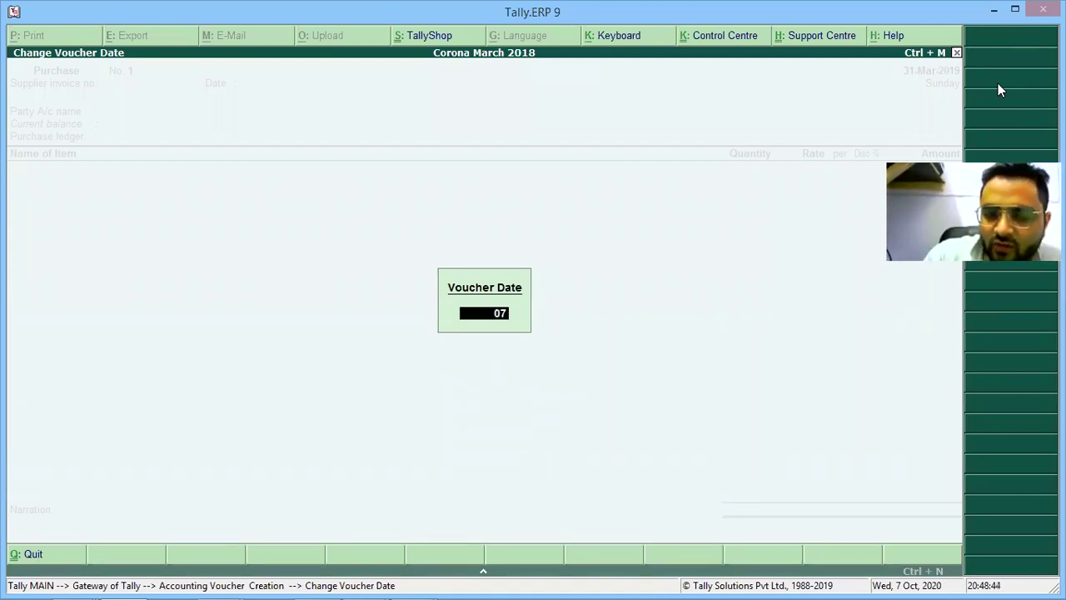
type(".10")
key("Return")
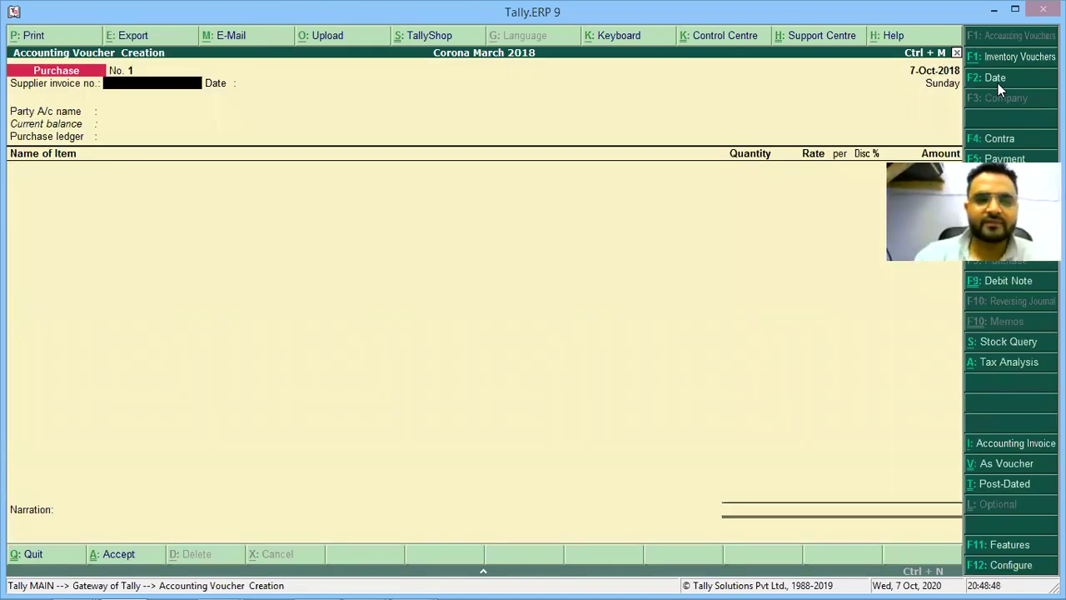
Start a new Purchase voucher, enter date 07.10.2020 with F2, then escape out.
key("alt+Tab")
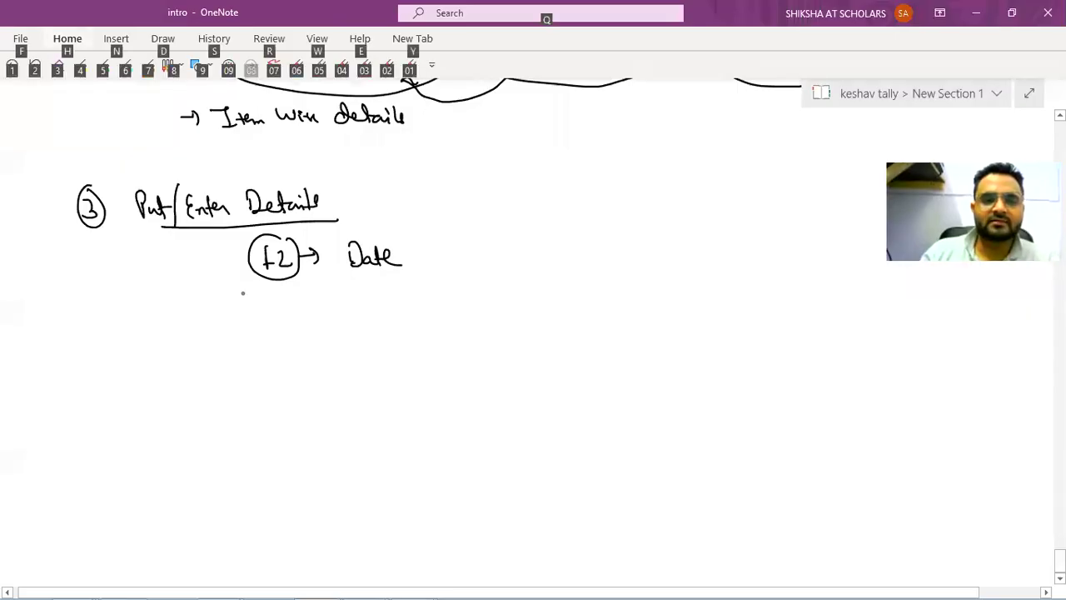
key("alt+Tab")
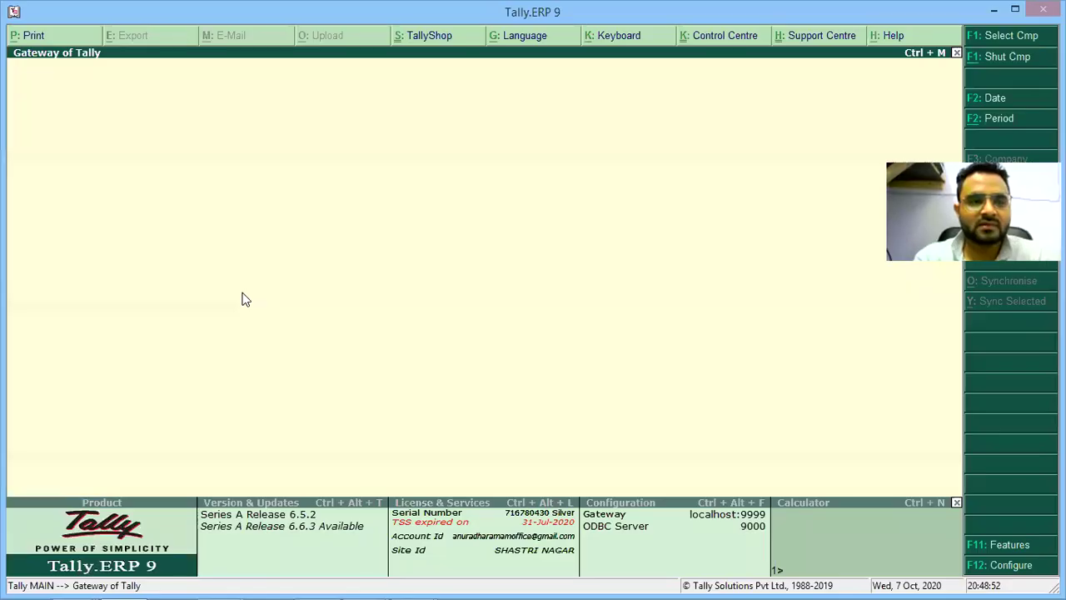
key("v")
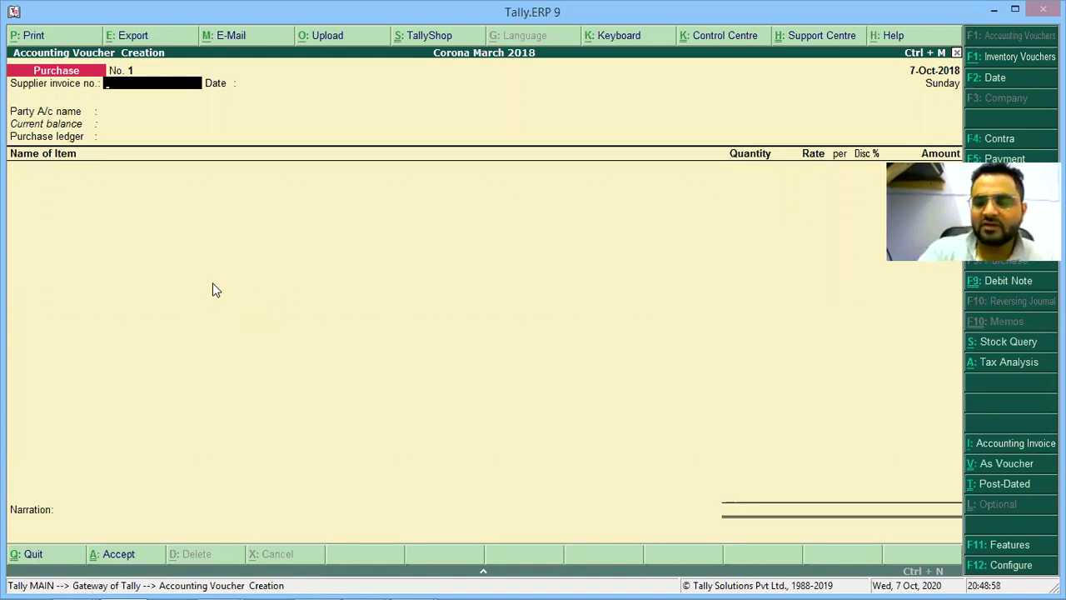
key("F2")
type("07.1")
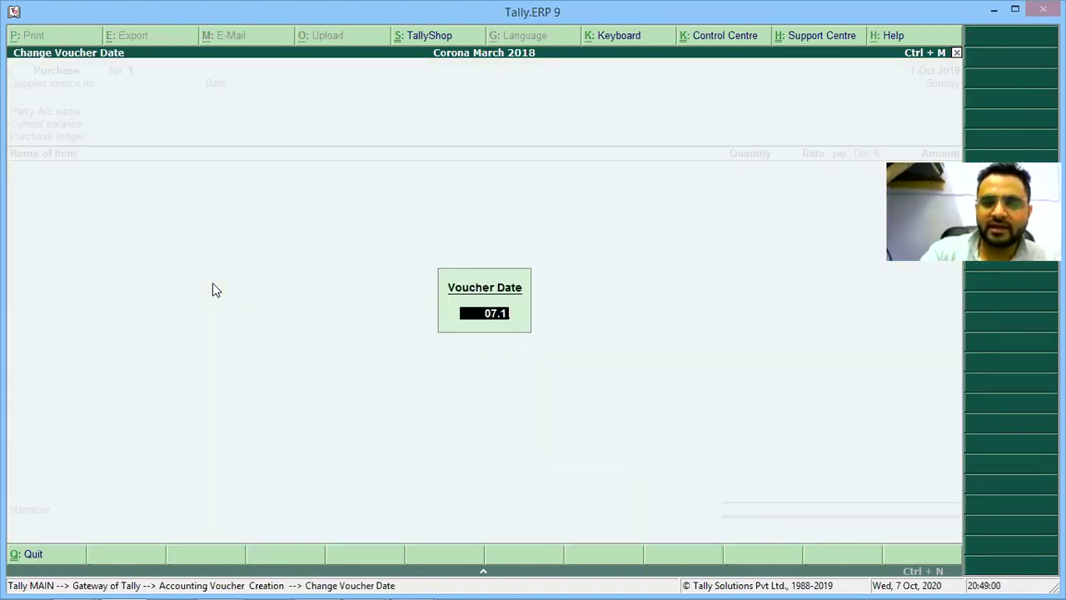
type(".")
type(".2")
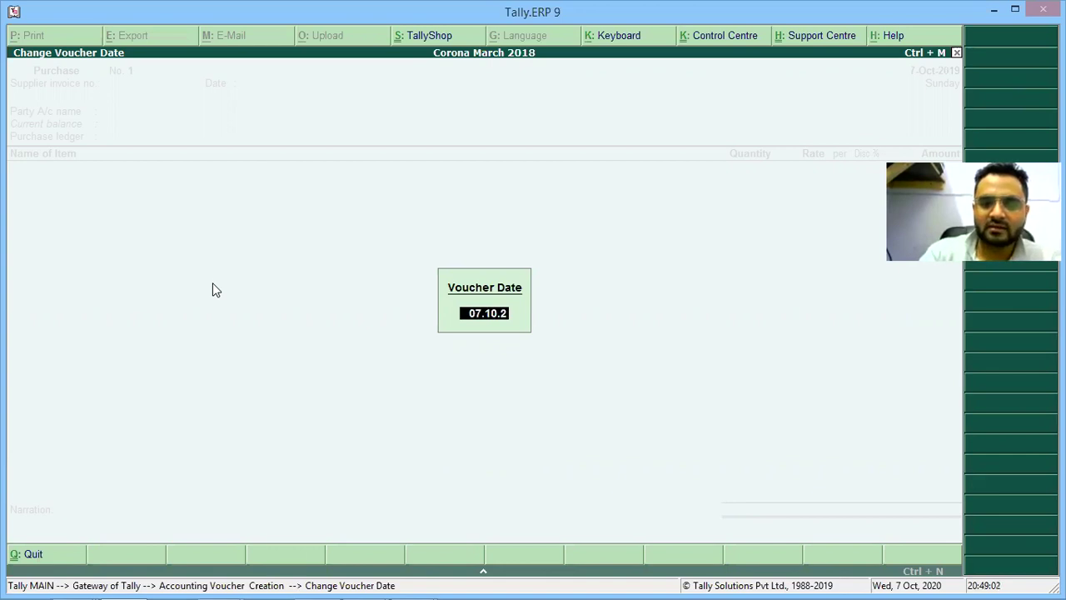
type("020")
key("Escape")
key("Escape")
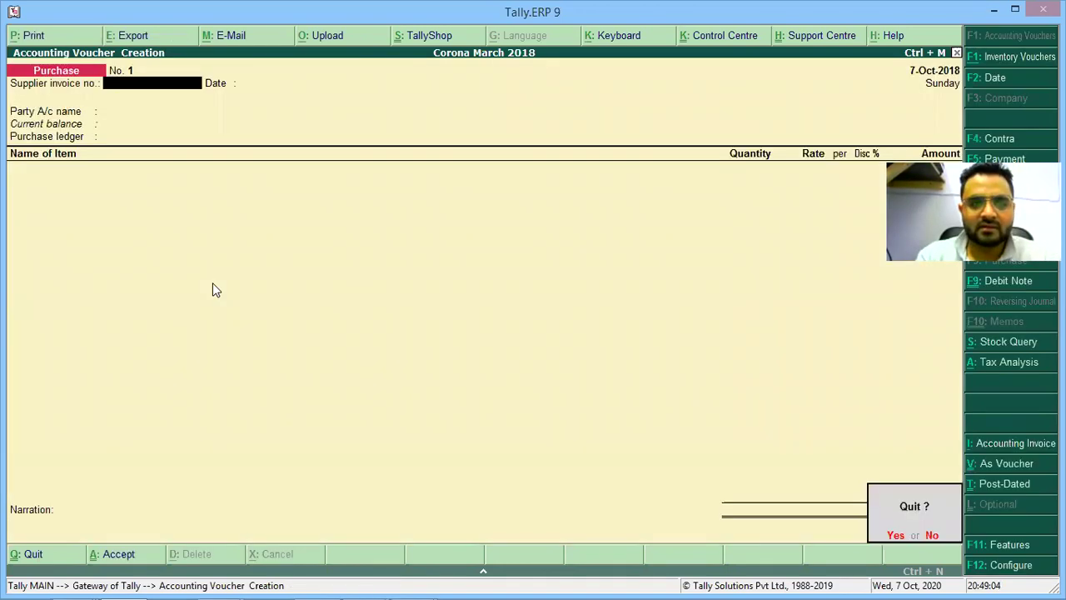
Quit the voucher and set the company period to 1-4-2020 through 31-3-2021.
key("y")
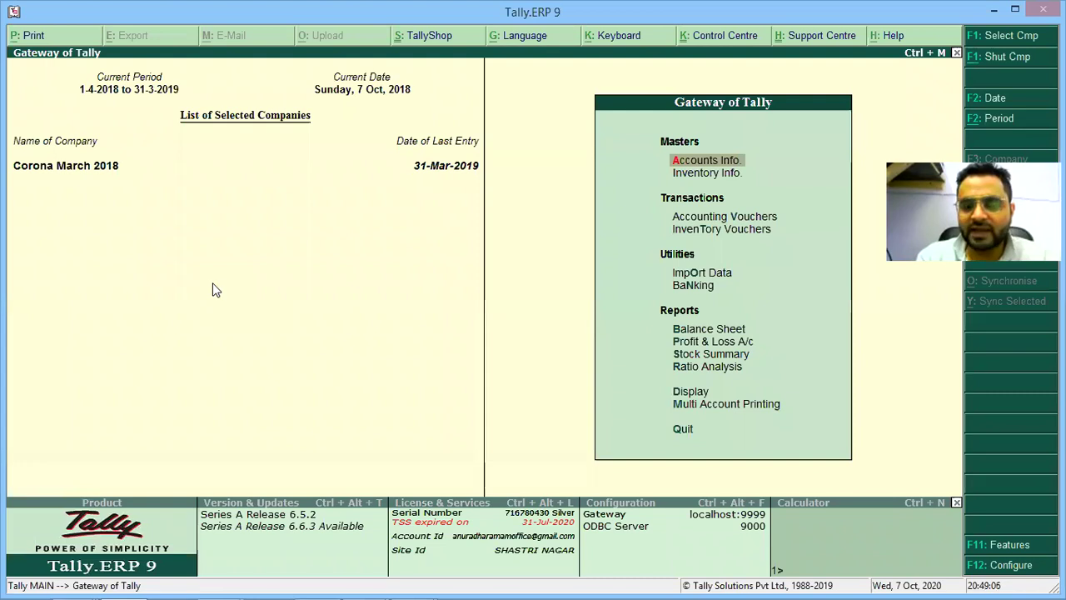
key("alt+F2")
type("1.4.20")
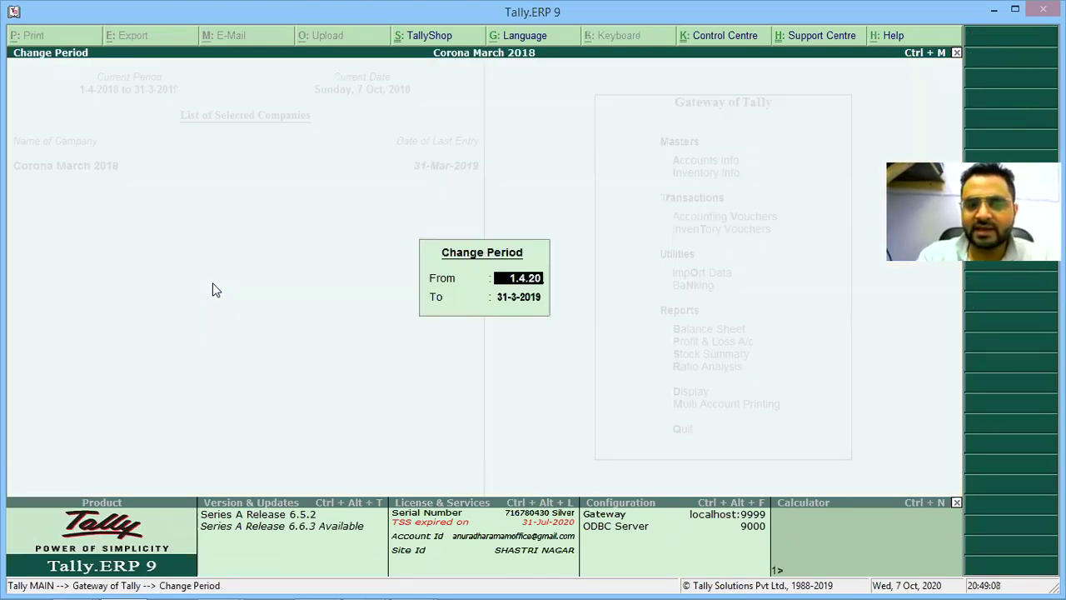
type("20")
key("Return")
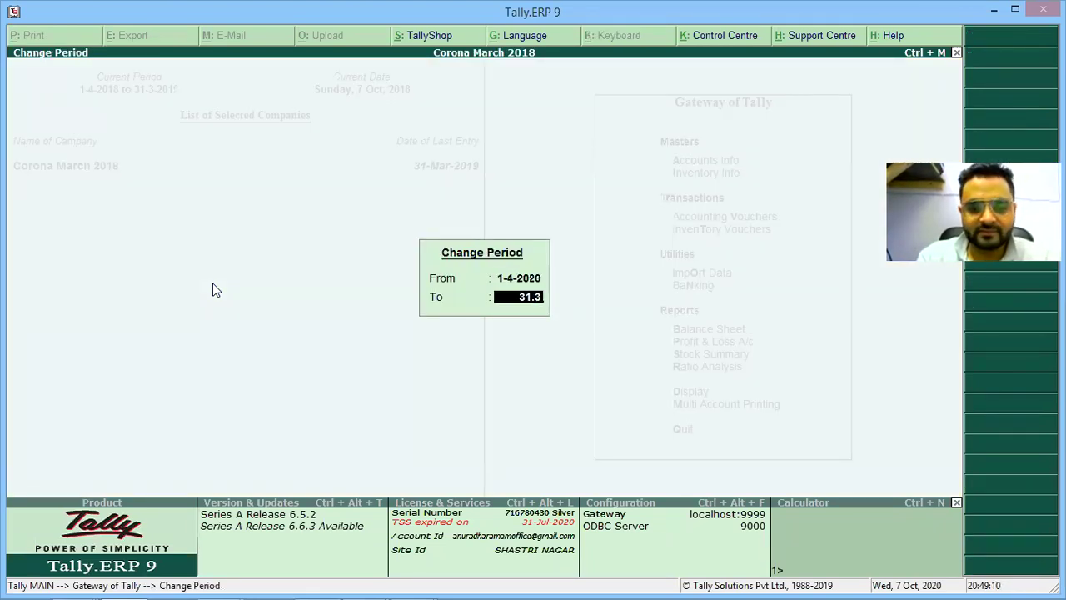
key("Return")
Open a new Purchase voucher and date it 7-Oct-2020.
key("v")
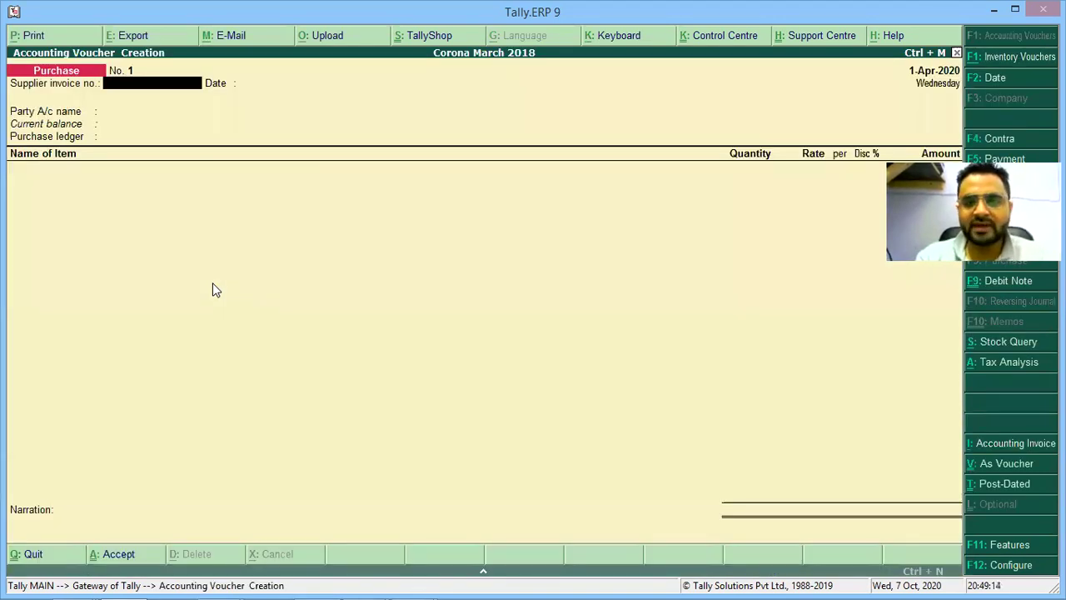
key("F2")
type("07")
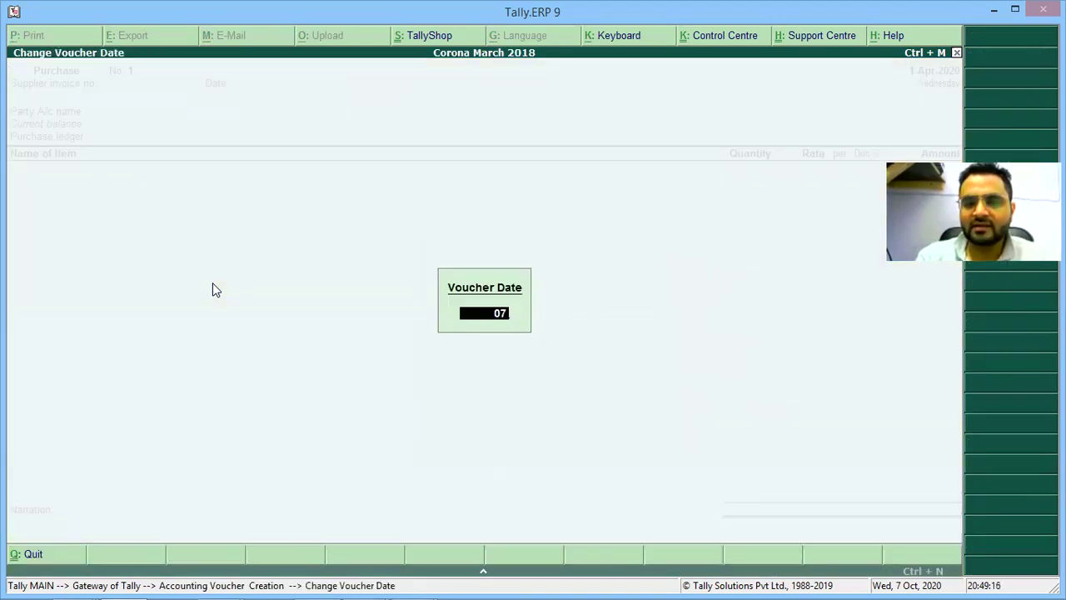
type("-10")
key("Return")
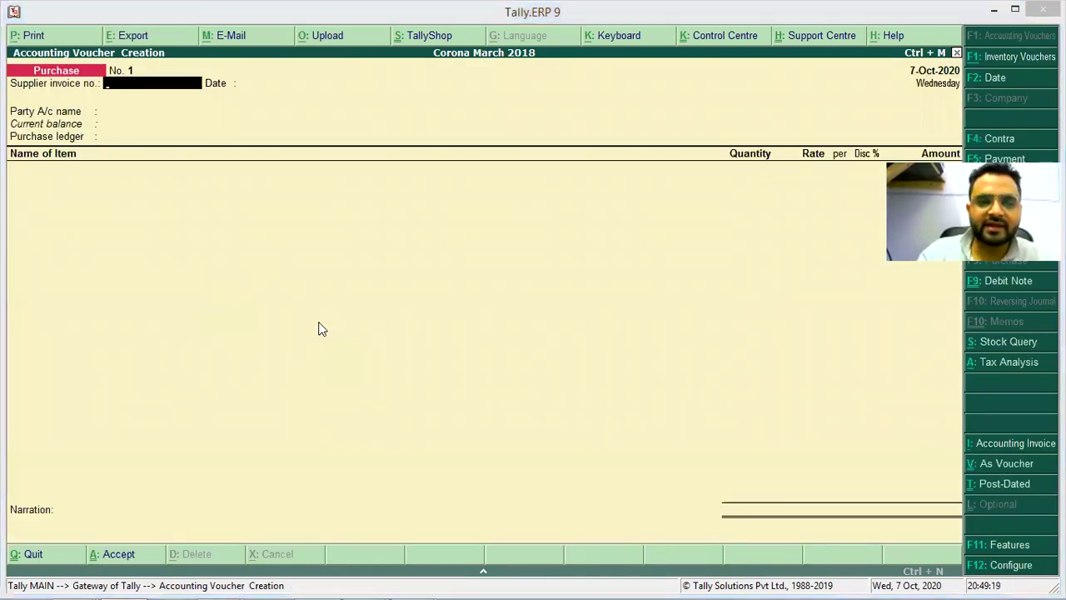
key("alt+Tab")
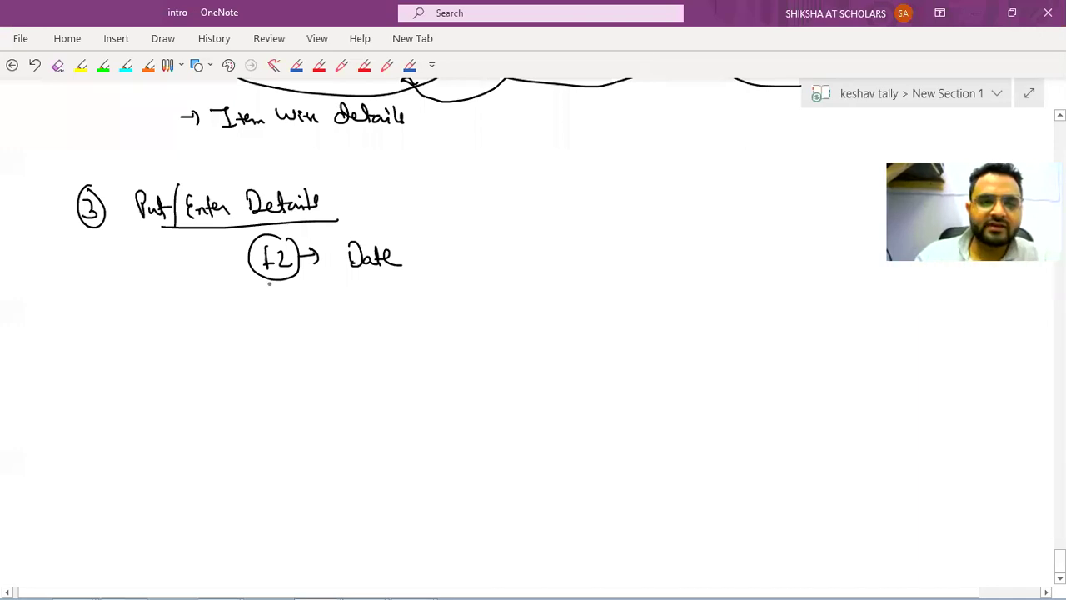
Star the F2 date line and handwrite a starred 'Invoice No. → 1234' bullet.
left_click_drag(215, 249, 226, 267)
mouse_move(196, 320)
left_mouse_down()
mouse_move(209, 306)
mouse_move(217, 318)
left_mouse_up()
mouse_move(198, 328)
left_mouse_down()
mouse_move(213, 313)
mouse_move(264, 305)
left_mouse_up()
left_click_drag(255, 307, 255, 328)
left_click_drag(248, 329, 263, 327)
left_click_drag(268, 327, 359, 317)
left_click_drag(368, 316, 433, 320)
left_click_drag(438, 306, 458, 320)
mouse_move(457, 306)
left_mouse_down()
mouse_move(456, 320)
mouse_move(484, 312)
mouse_move(482, 321)
left_mouse_up()
key("alt+Tab")
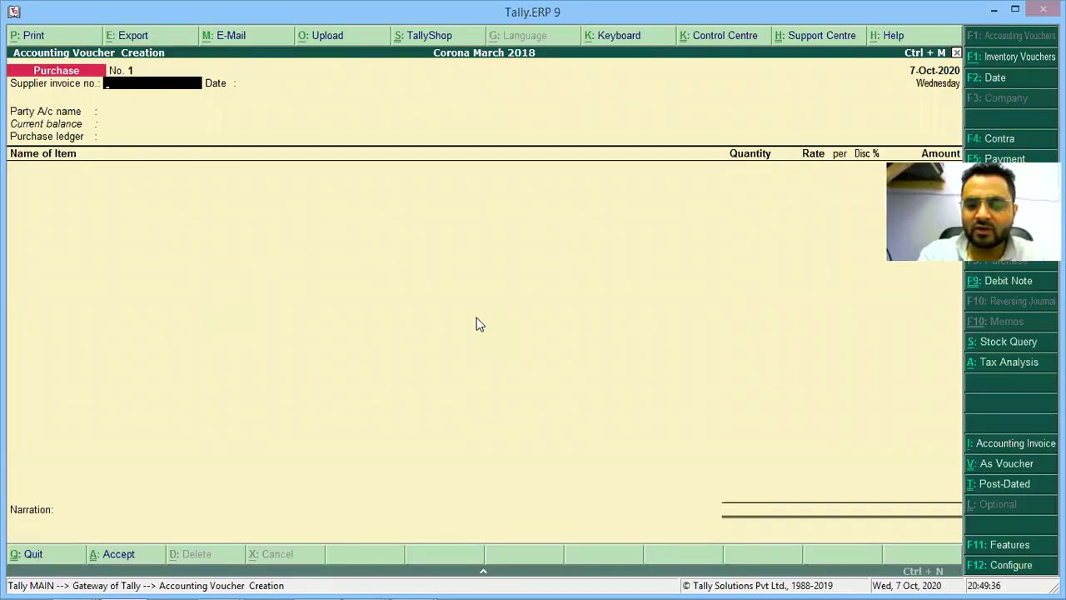
Enter supplier invoice number 1234 in the Tally Purchase voucher.
type("1234")
key("Return")
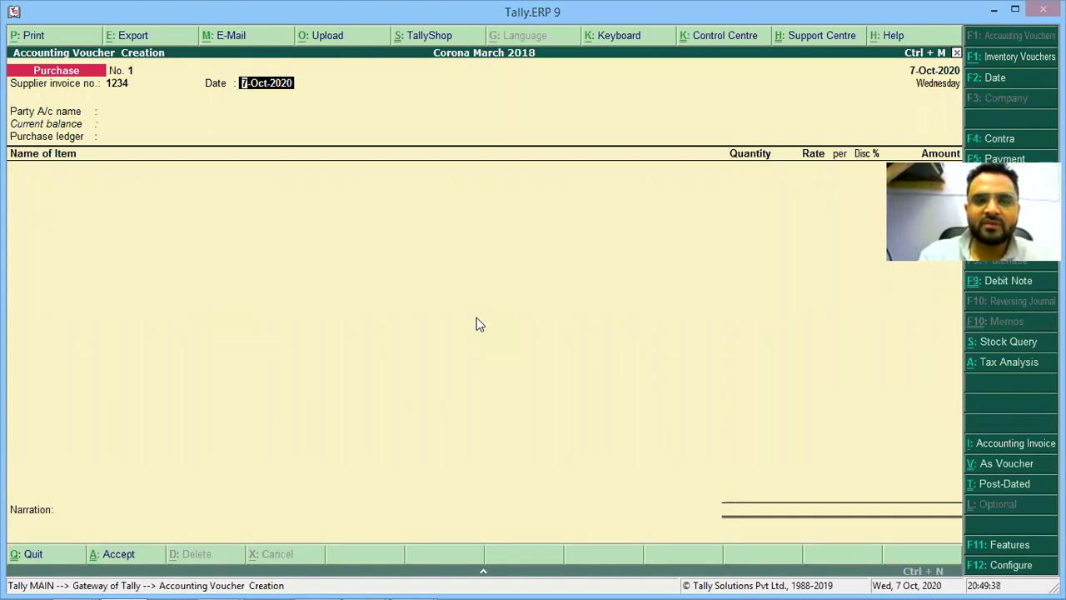
key("alt+Tab")
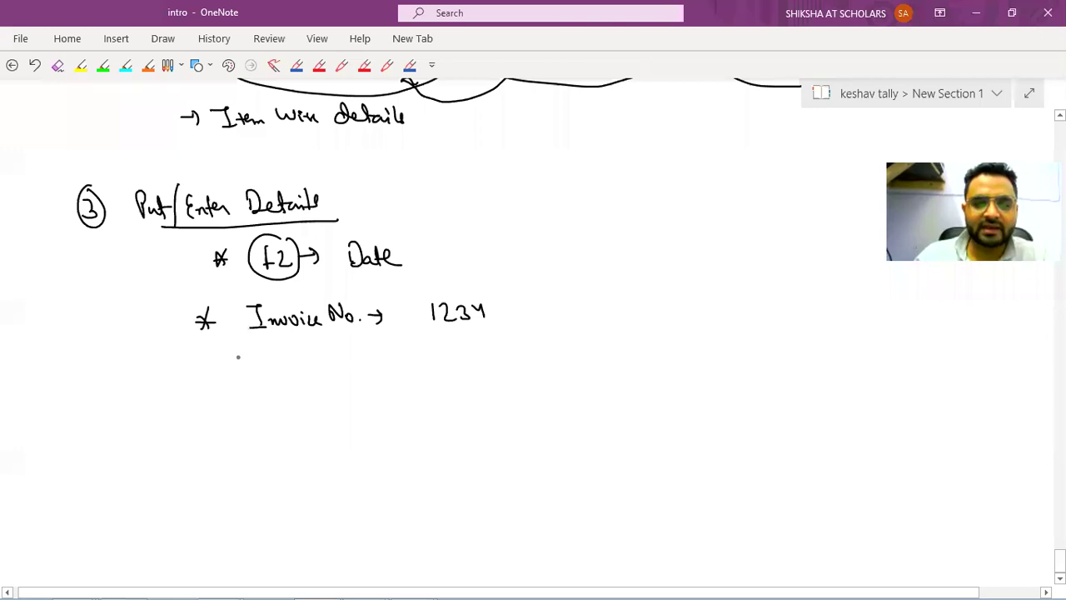
Handwrite the starred bullet 'Invoice Date → 05/10/2020' under the invoice number line.
left_click_drag(205, 358, 220, 371)
left_click_drag(220, 358, 204, 371)
left_click_drag(204, 364, 221, 365)
left_click_drag(238, 356, 255, 356)
left_click_drag(248, 356, 248, 375)
left_click_drag(240, 375, 293, 366)
left_click_drag(297, 363, 304, 373)
left_click_drag(318, 367, 331, 371)
mouse_move(333, 367)
left_mouse_down()
mouse_move(347, 360)
mouse_move(353, 371)
left_mouse_up()
left_click_drag(369, 365, 383, 364)
left_click_drag(426, 356, 426, 356)
mouse_move(453, 354)
left_mouse_down()
mouse_move(446, 371)
mouse_move(456, 379)
left_mouse_up()
left_click_drag(471, 359, 471, 371)
left_click_drag(478, 360, 491, 378)
mouse_move(500, 356)
left_mouse_down()
mouse_move(507, 372)
mouse_move(517, 359)
left_mouse_up()
left_click_drag(525, 356, 535, 371)
left_click_drag(543, 355, 541, 356)
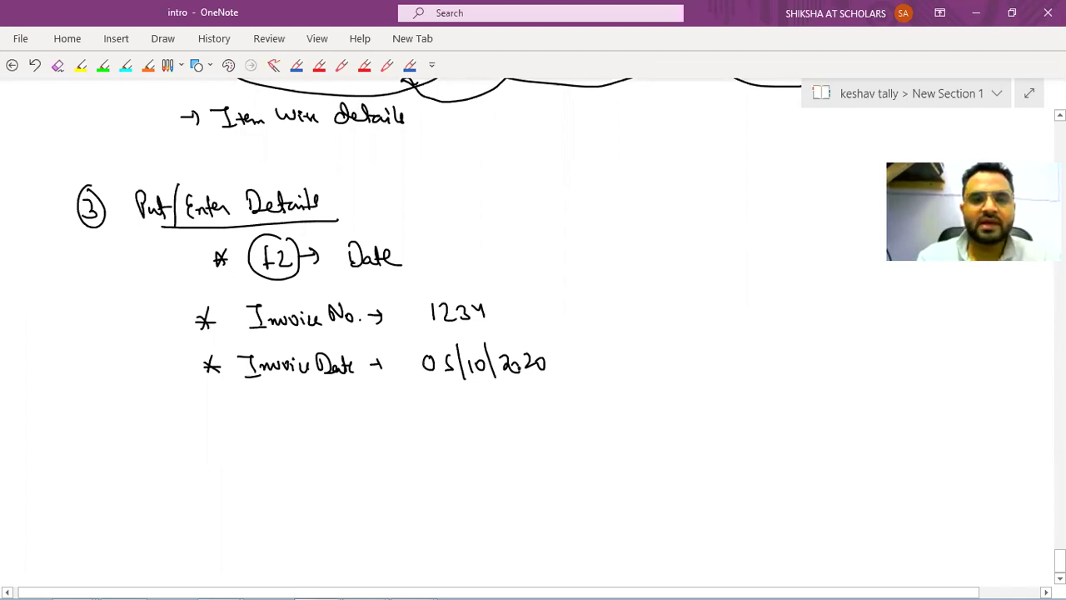
Set the Tally voucher date to 5-Oct-2020.
key("alt+Tab")
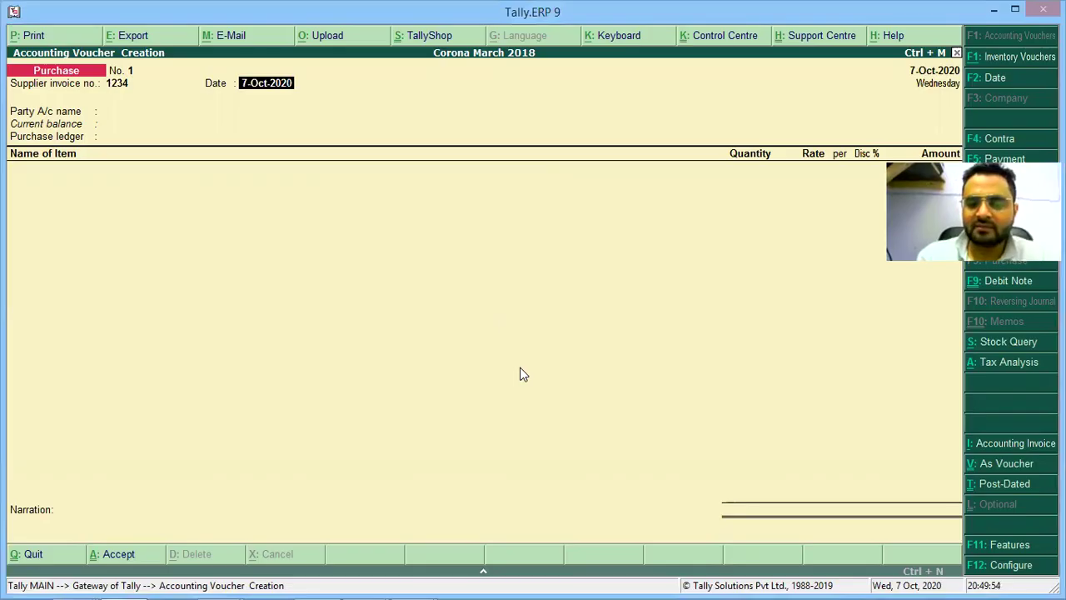
type("05")
key("Return")
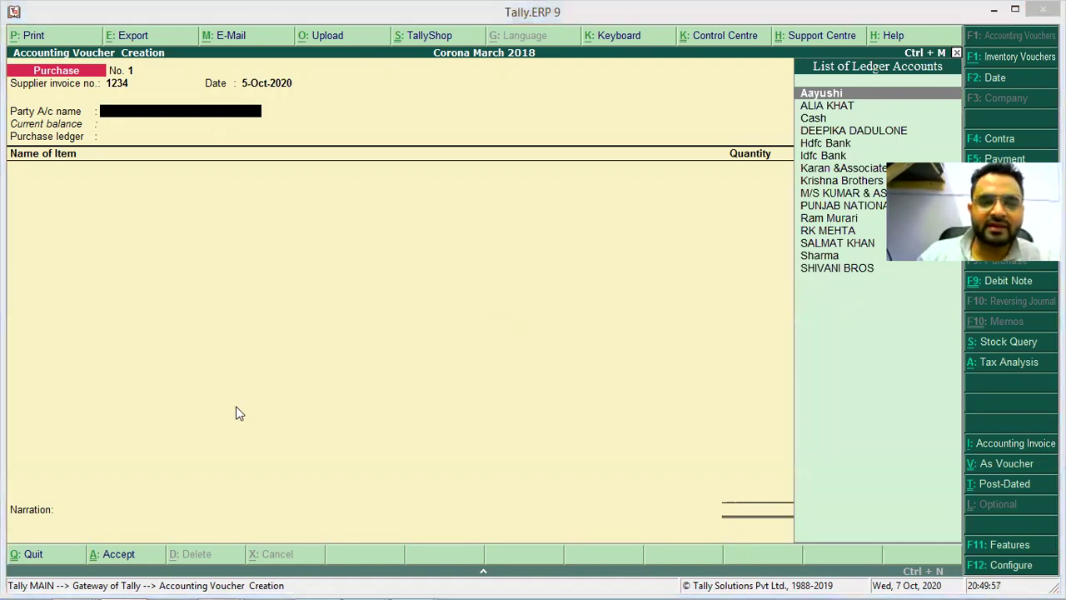
key("alt+Tab")
Write a circled 4 and the underlined heading 'Creation of Party A/C ledger'.
key("Tab")
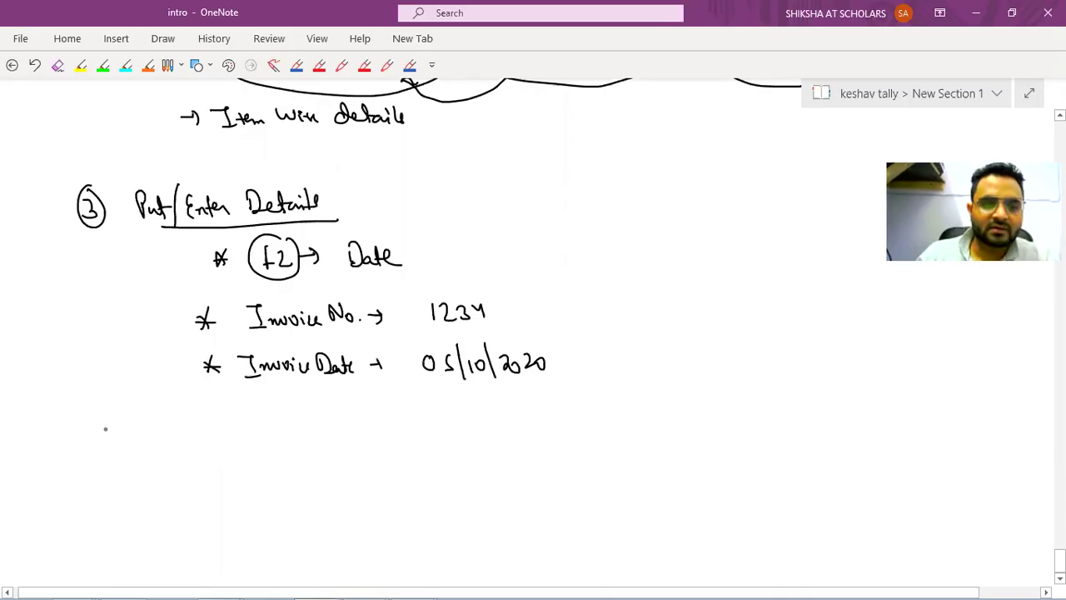
left_click_drag(106, 426, 125, 449)
left_click_drag(176, 420, 178, 454)
mouse_move(183, 441)
left_mouse_down()
mouse_move(188, 451)
mouse_move(279, 440)
left_mouse_up()
mouse_move(296, 426)
left_mouse_down()
mouse_move(288, 443)
mouse_move(326, 432)
left_mouse_up()
mouse_move(332, 434)
left_mouse_down()
mouse_move(374, 454)
mouse_move(408, 435)
left_mouse_up()
mouse_move(416, 420)
left_mouse_down()
mouse_move(414, 446)
mouse_move(434, 448)
left_mouse_up()
mouse_move(458, 412)
left_mouse_down()
mouse_move(459, 439)
mouse_move(526, 430)
left_mouse_up()
left_click_drag(226, 464, 485, 462)
Add the bullet 'Create any new item/A/c in Tally' under step 4.
scroll(832, 502, "down", 1)
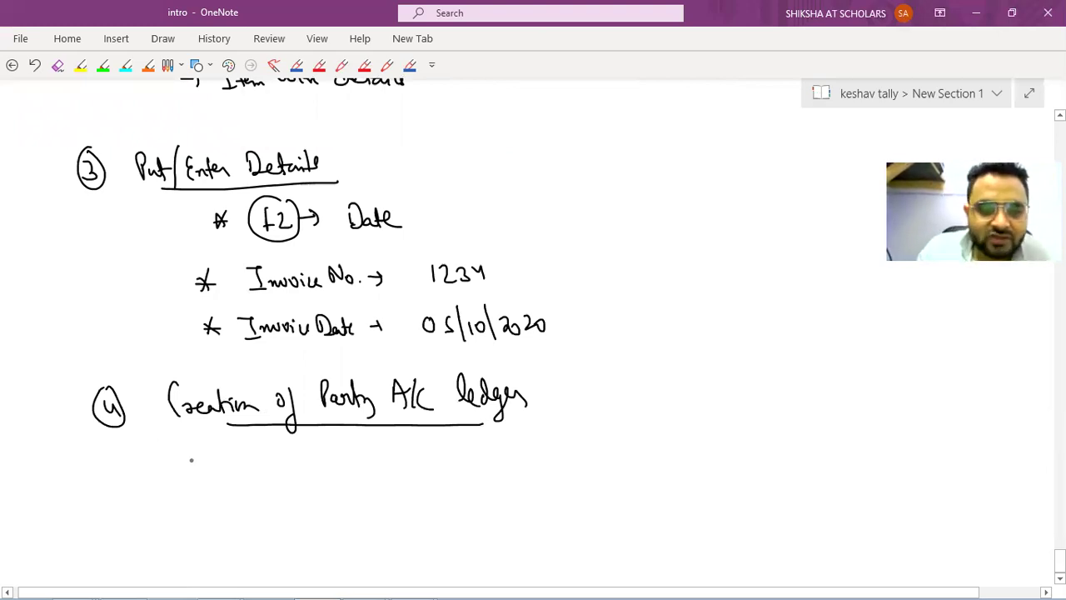
left_click_drag(176, 458, 223, 470)
mouse_move(235, 463)
left_mouse_down()
mouse_move(325, 463)
mouse_move(339, 474)
left_mouse_up()
mouse_move(370, 456)
left_mouse_down()
mouse_move(466, 457)
mouse_move(474, 479)
mouse_move(491, 460)
mouse_move(525, 466)
left_mouse_up()
left_click_drag(554, 453, 573, 462)
left_click_drag(578, 442, 615, 441)
left_click_drag(610, 442, 613, 460)
mouse_move(616, 456)
left_mouse_down()
mouse_move(646, 455)
mouse_move(659, 471)
left_mouse_up()
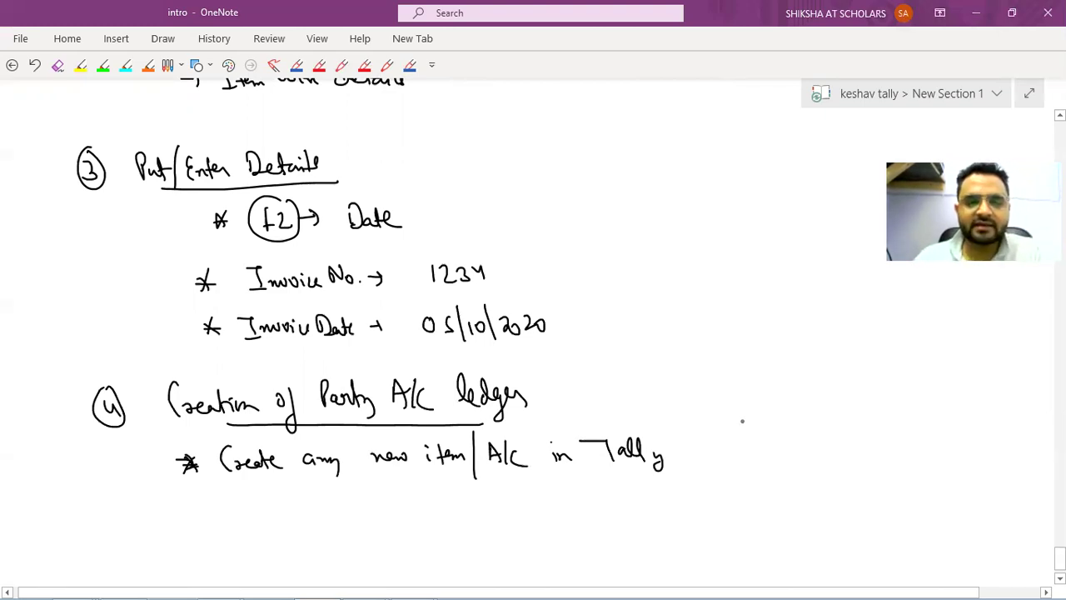
key("alt+Tab")
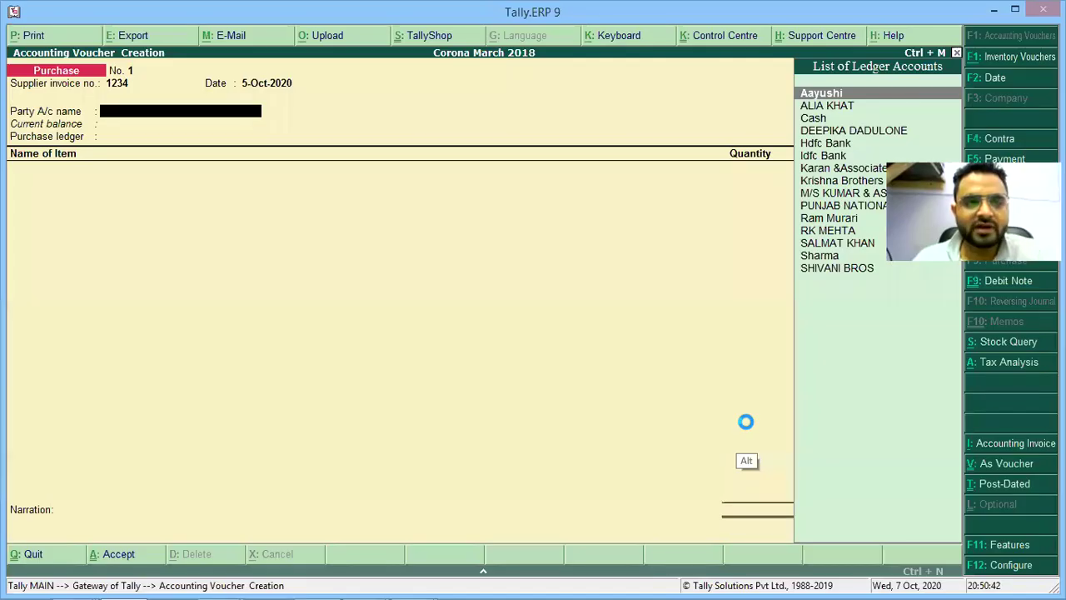
Try Alt+C on the party field to open Ledger Creation, then close it unsaved.
key("alt+c")
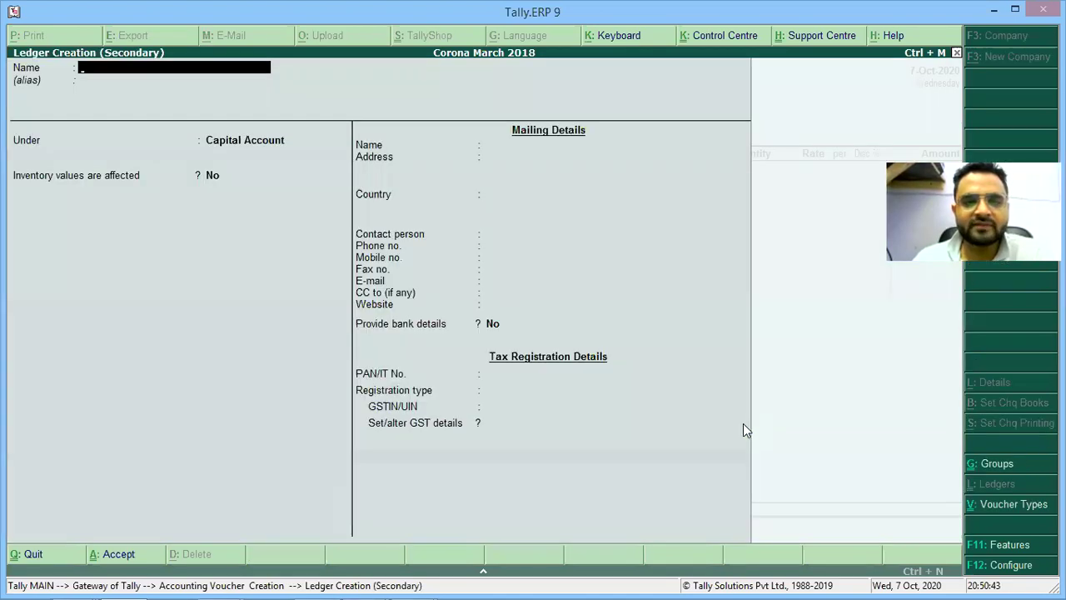
key("Escape")
key("alt+Tab")
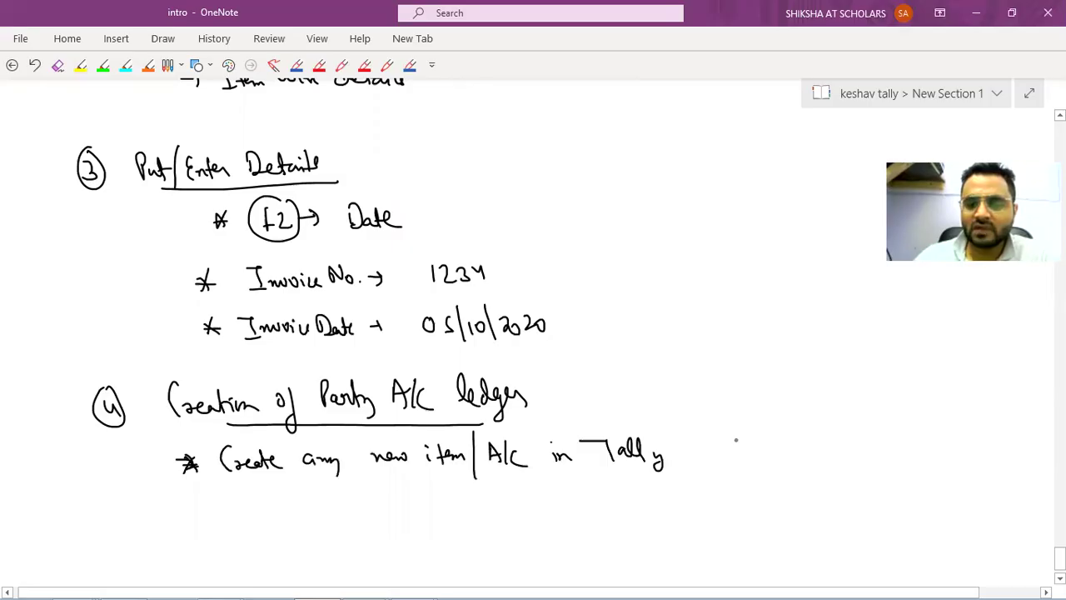
Write an arrow to a circled 'Alt+C' with 'Create' beside it in the notes.
left_click_drag(683, 453, 748, 443)
left_click_drag(761, 435, 762, 454)
left_click_drag(752, 445, 772, 443)
left_click_drag(786, 435, 785, 454)
left_click_drag(776, 446, 819, 454)
left_click_drag(712, 455, 814, 397)
mouse_move(833, 421)
left_mouse_down()
mouse_move(835, 432)
mouse_move(706, 463)
left_mouse_up()
left_click_drag(881, 391, 879, 420)
left_click_drag(886, 413, 935, 423)
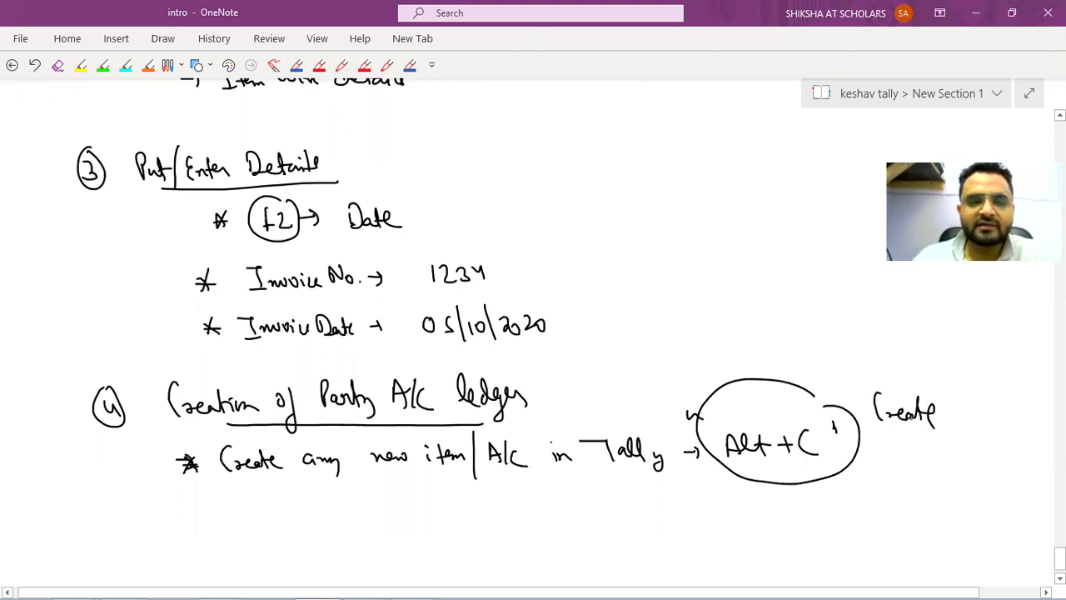
key("alt+Tab")
key("alt+Tab")
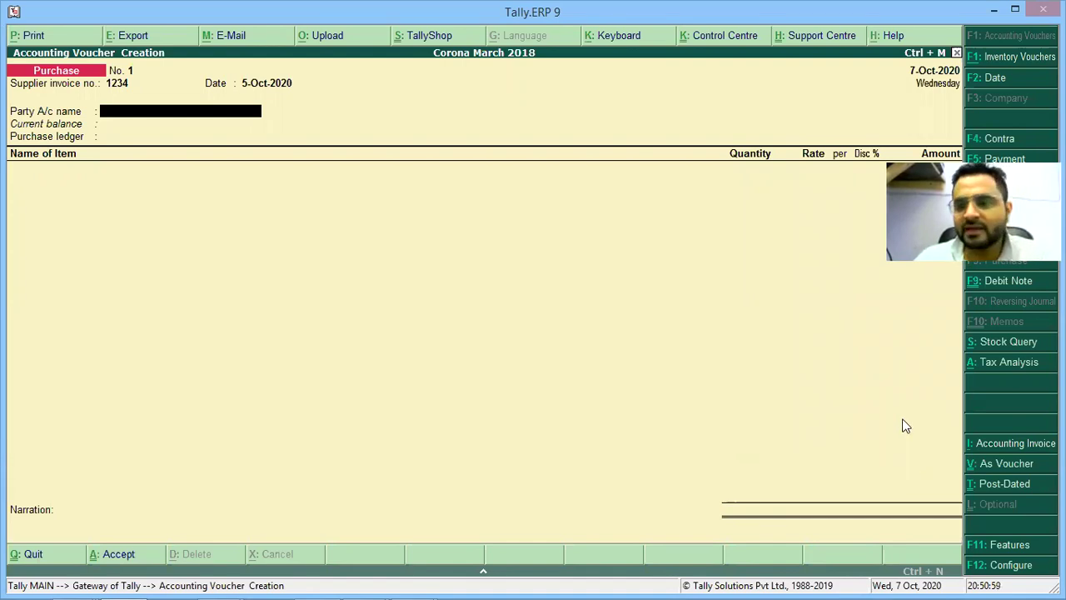
Reopen Ledger Creation with Alt+C and note '→ LG Electronics' on a new line.
key("alt+c")
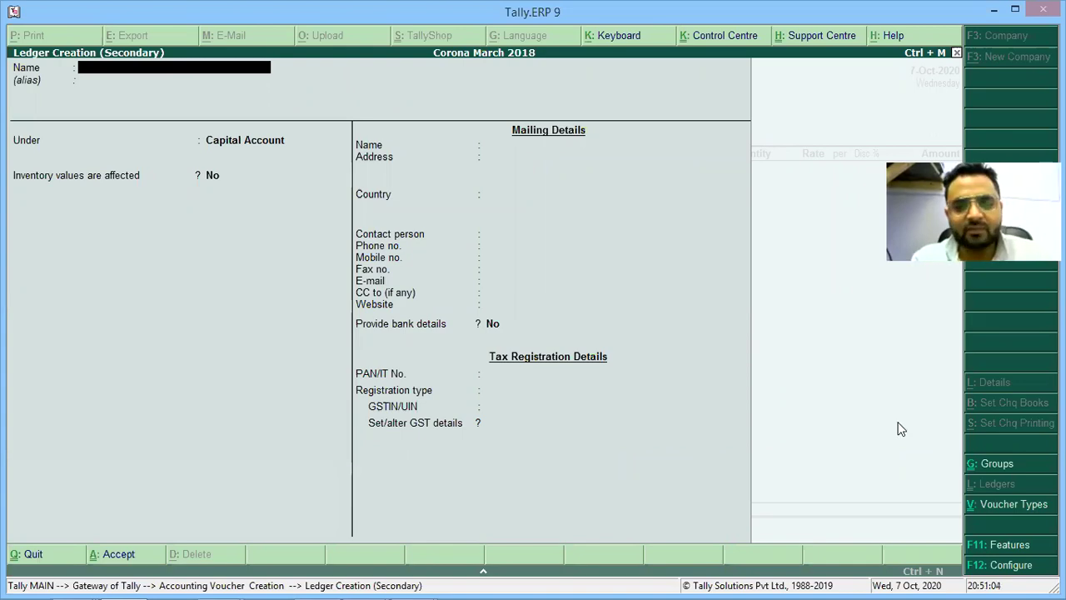
key("alt+Tab")
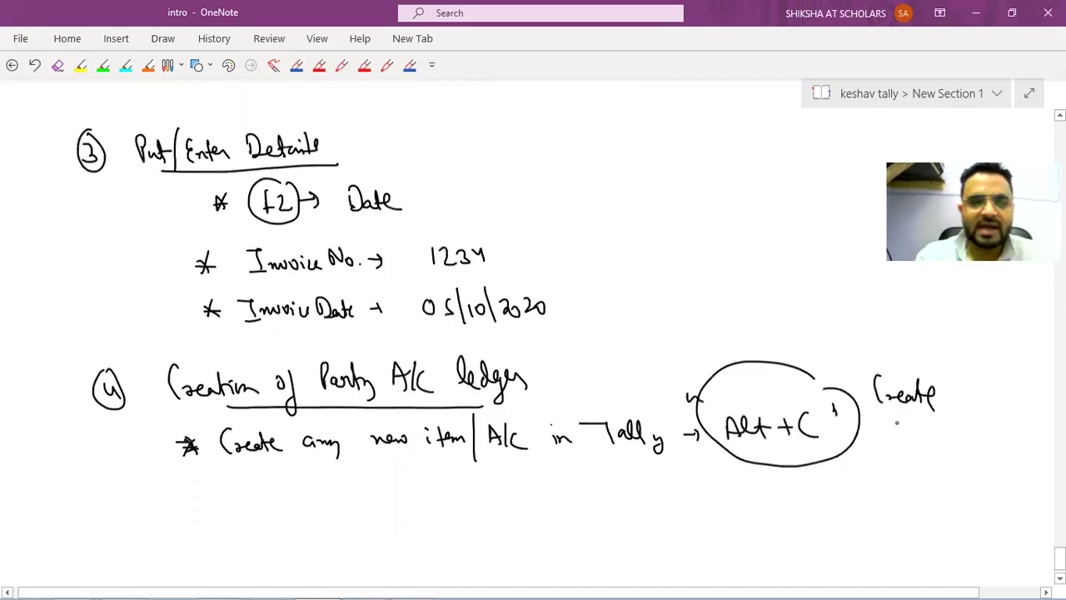
scroll(524, 342, "down", 3)
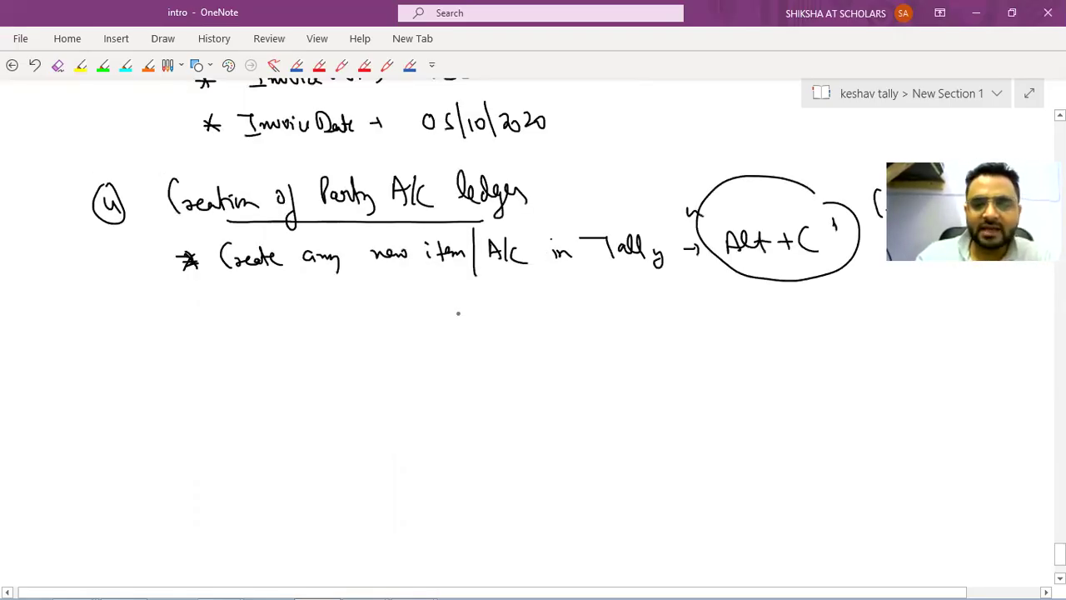
left_click_drag(449, 318, 521, 316)
left_click_drag(547, 298, 576, 315)
mouse_move(579, 298)
left_mouse_down()
mouse_move(585, 314)
mouse_move(637, 311)
left_mouse_up()
Name the new Tally ledger 'Lg Electronics'.
key("alt")
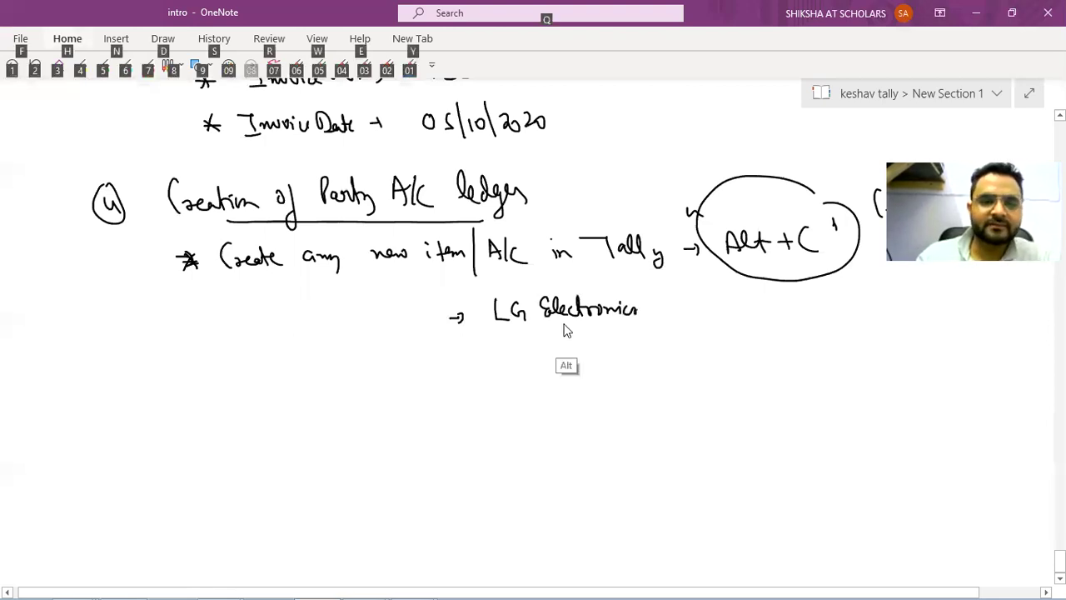
key("alt+Tab")
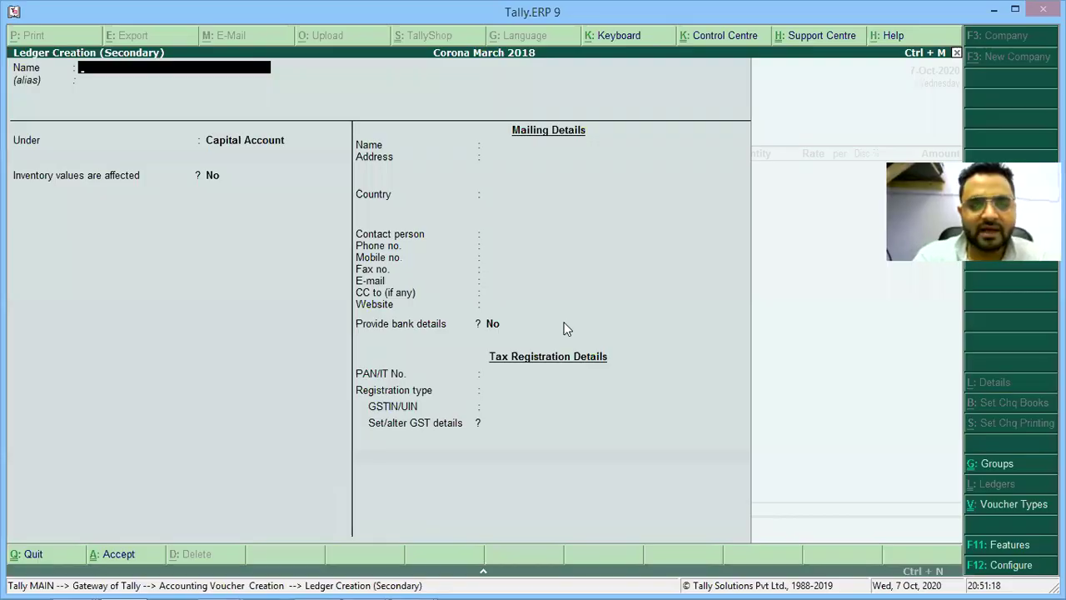
type("Lg Elec")
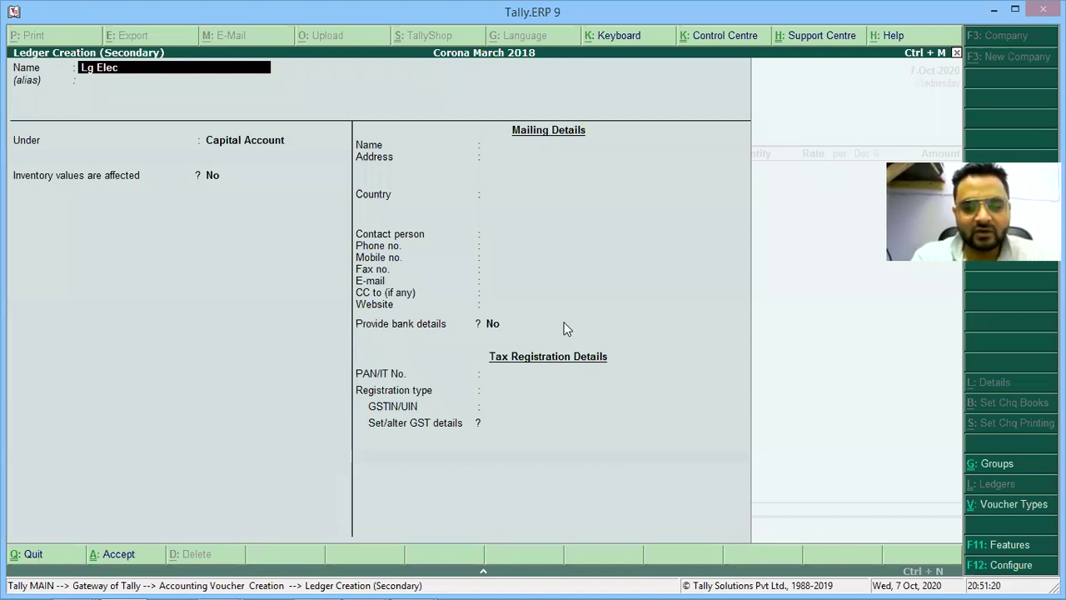
type("tronics")
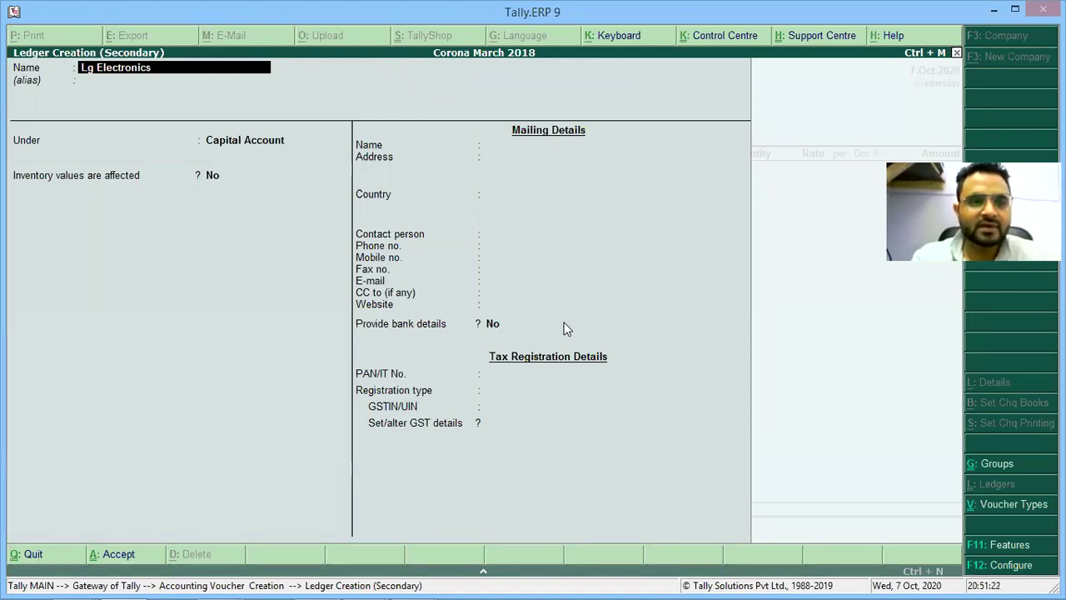
key("Return")
key("Return")
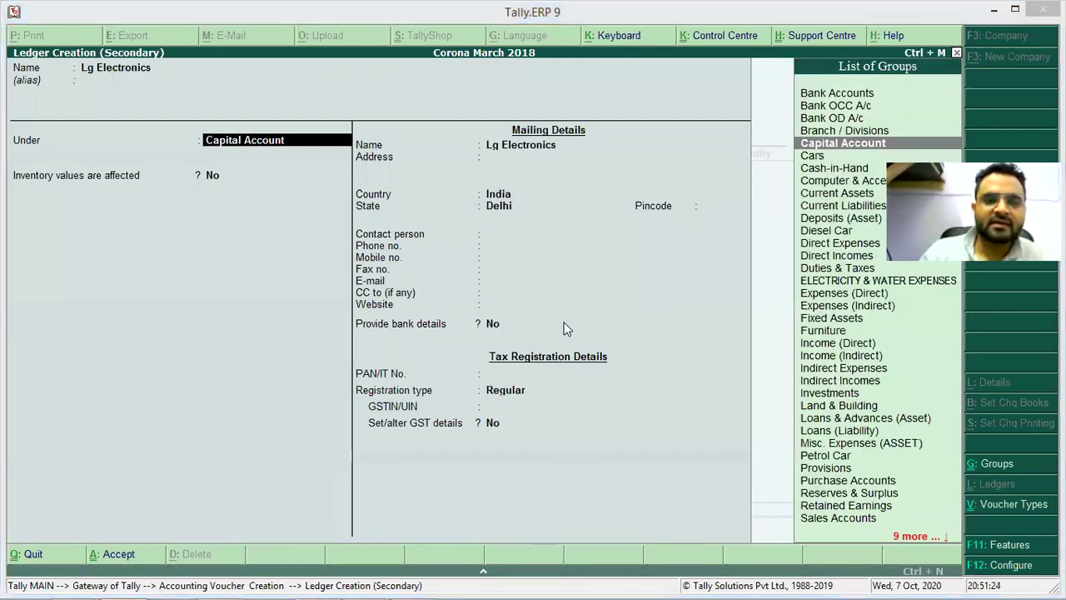
Write 'Name' and 'Under → Creditors' labels in the step 4 notes.
key("alt+Tab")
key("alt+Tab")
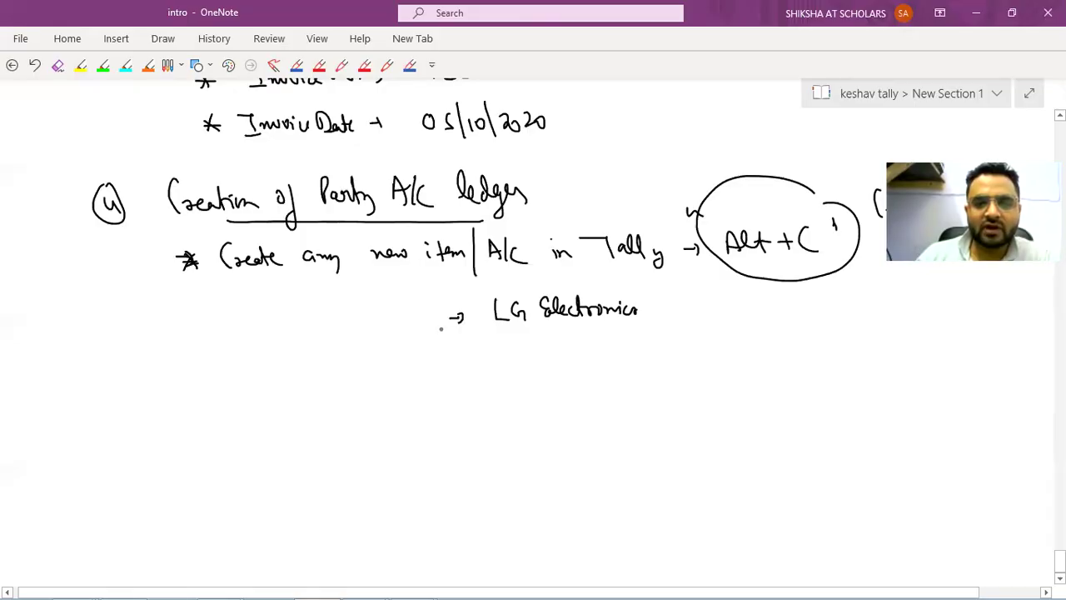
mouse_move(359, 326)
left_mouse_down()
mouse_move(376, 306)
mouse_move(413, 322)
left_mouse_up()
mouse_move(355, 344)
left_mouse_down()
mouse_move(369, 356)
mouse_move(416, 356)
left_mouse_up()
left_click_drag(438, 357, 454, 360)
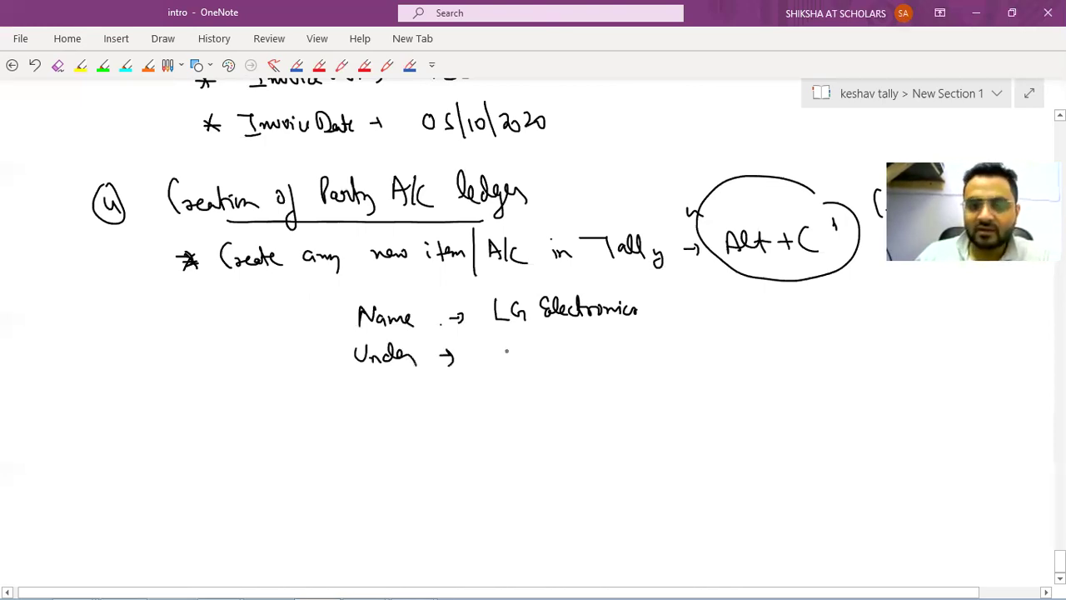
left_click_drag(506, 336, 586, 350)
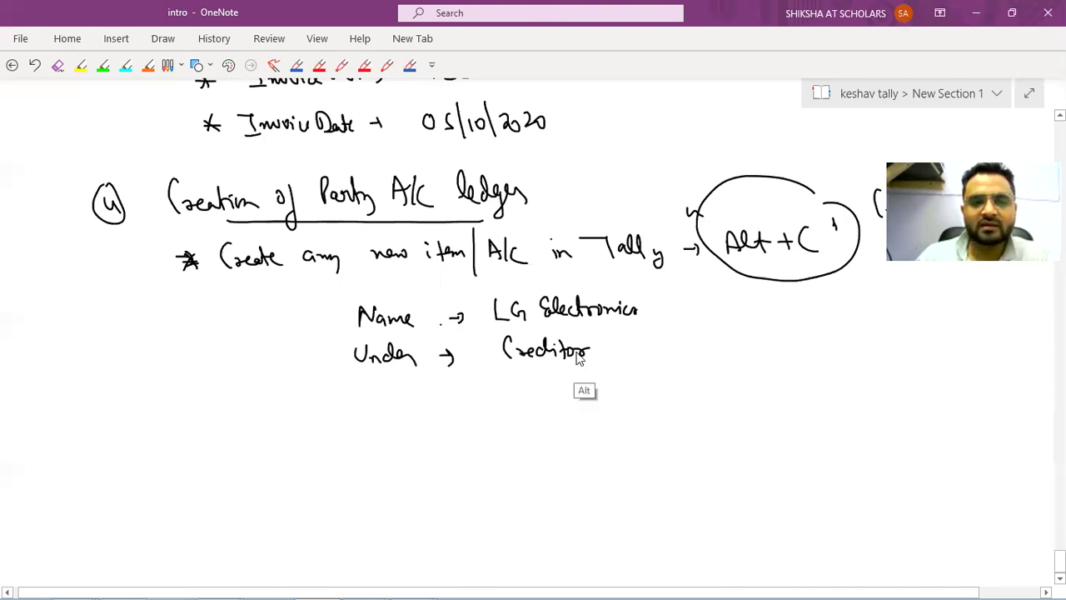
Place the Lg Electronics ledger under the Sundry Creditors group.
key("alt+Tab")
type("Creditor")
key("Return")
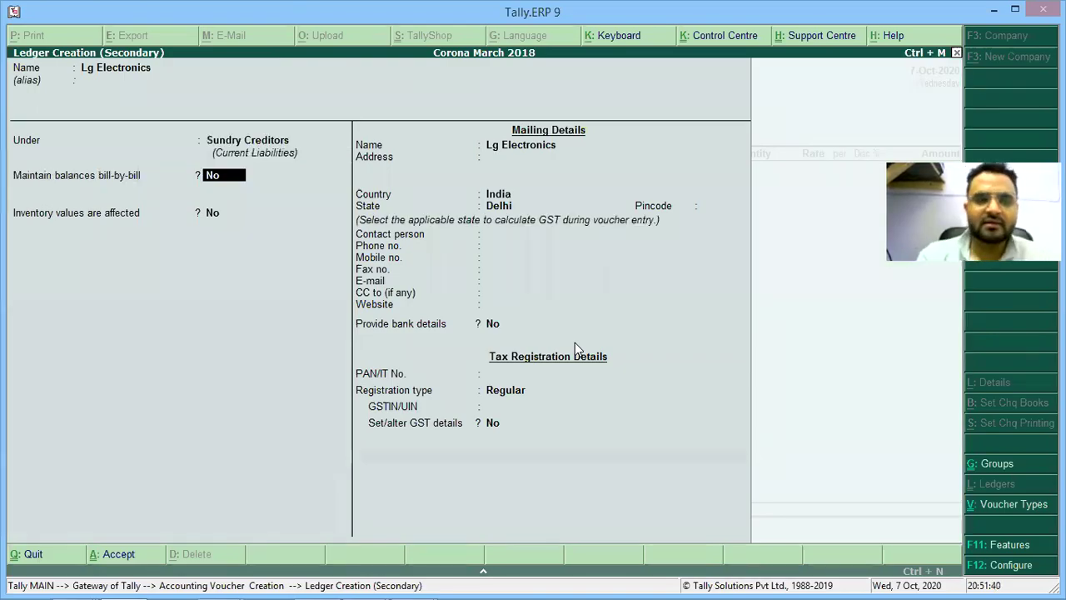
key("alt+Tab")
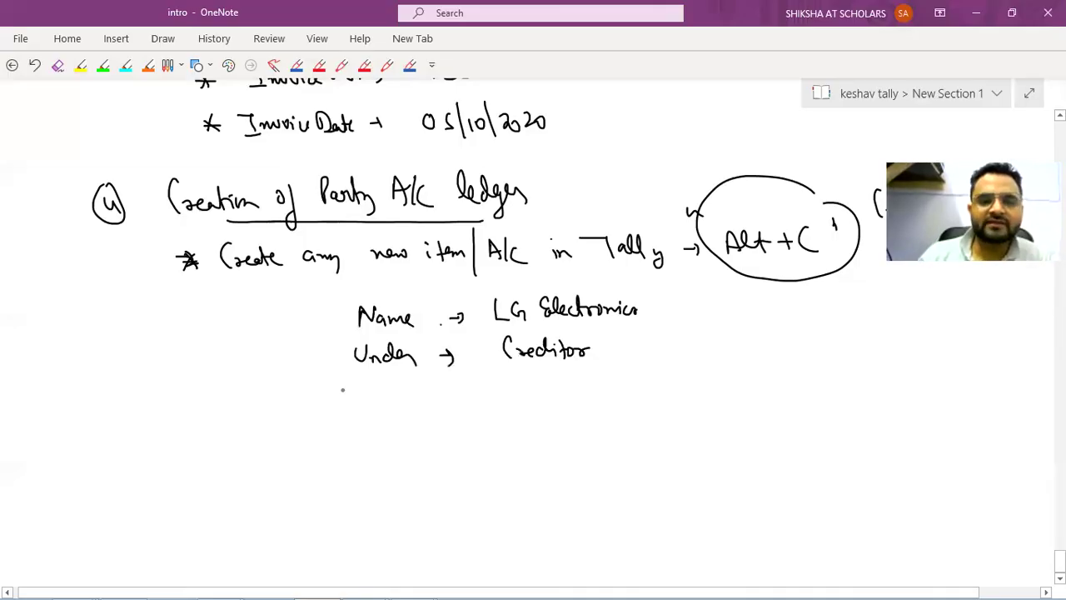
Set the ledger's 'Maintain balances bill-by-bill' option to Yes.
left_click_drag(350, 385, 343, 408)
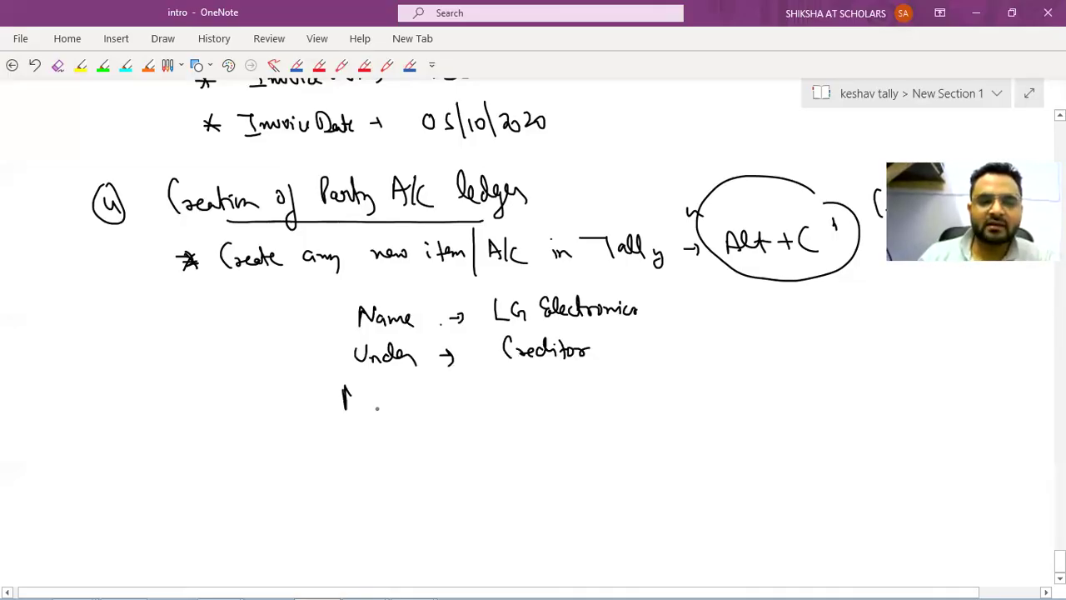
key("alt+Tab")
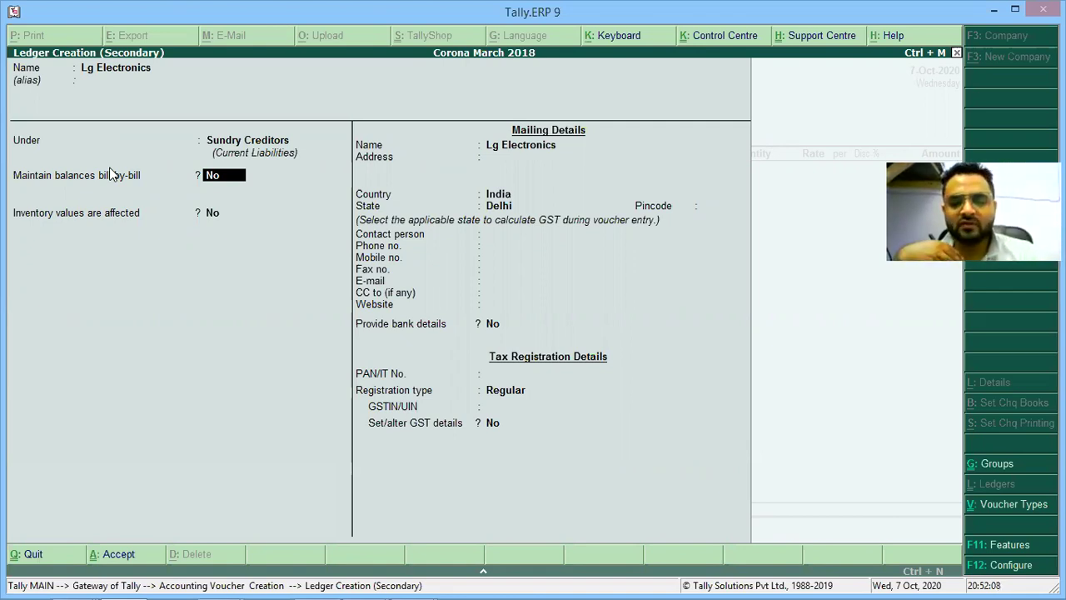
type("y")
key("Return")
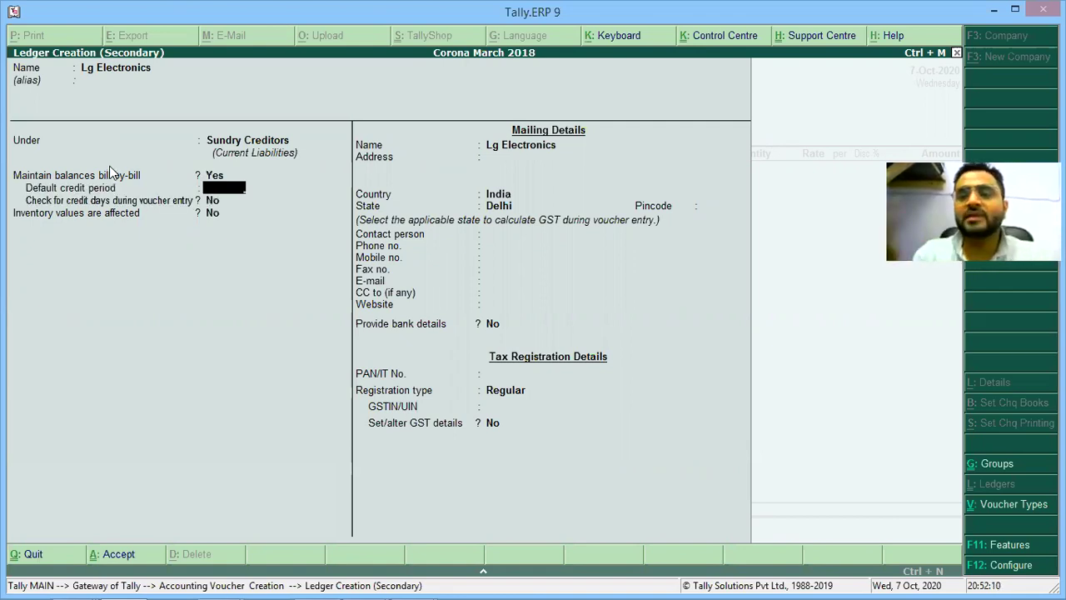
Note 'Maintain bill wise → Yes' and leave the ledger's credit period blank.
key("alt+Tab")
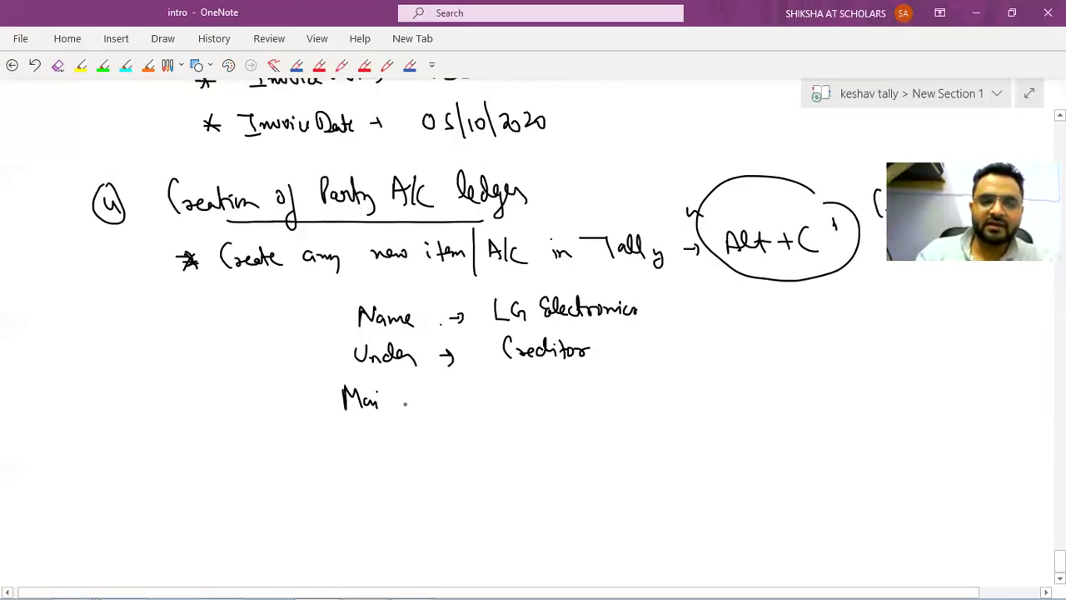
left_click_drag(390, 401, 615, 396)
left_click_drag(620, 393, 625, 393)
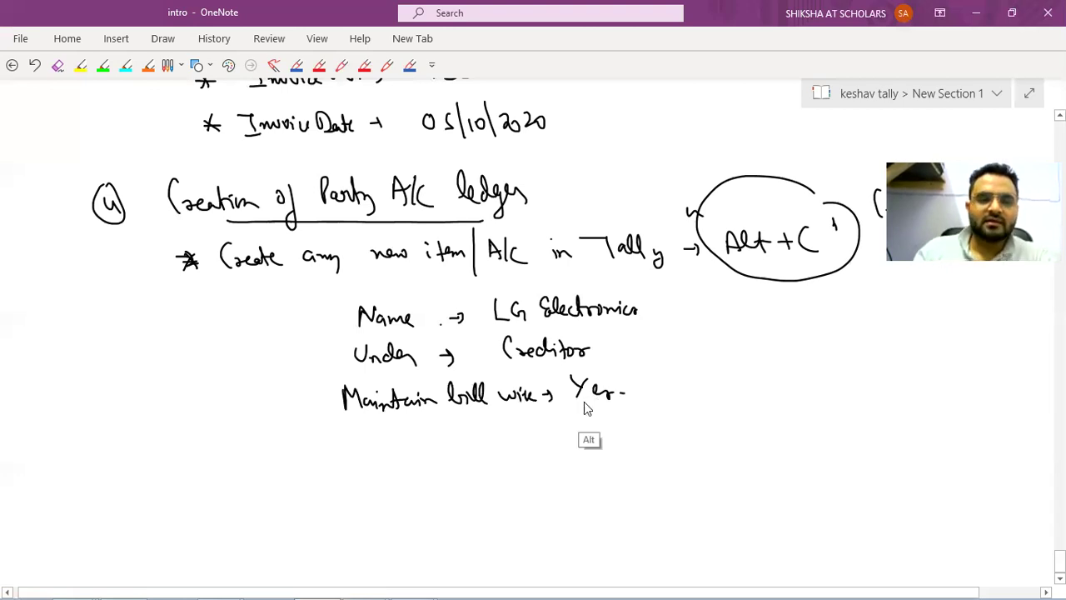
key("alt+Tab")
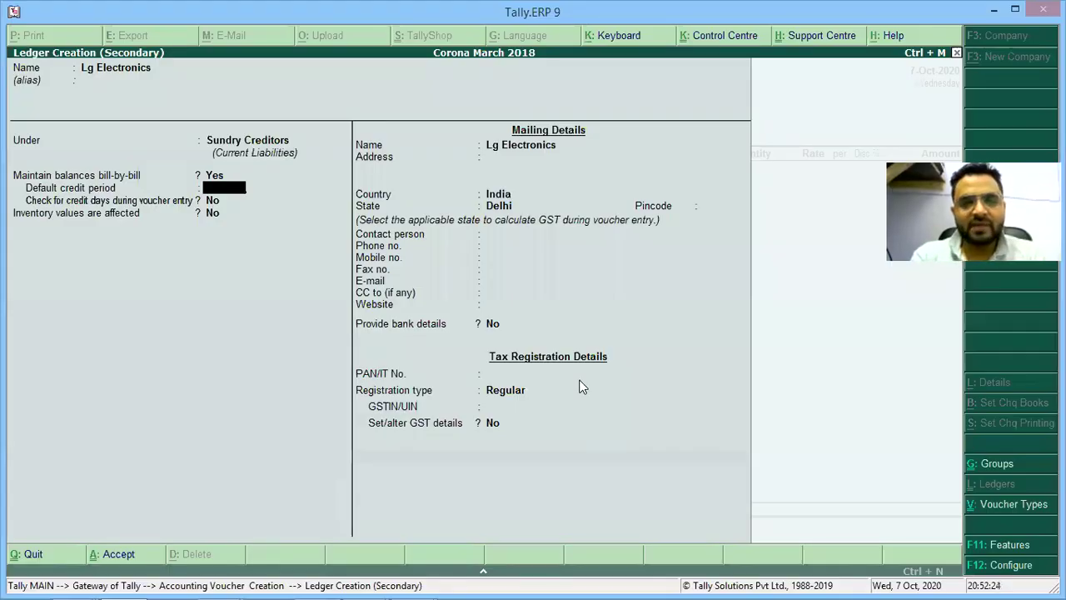
key("Return")
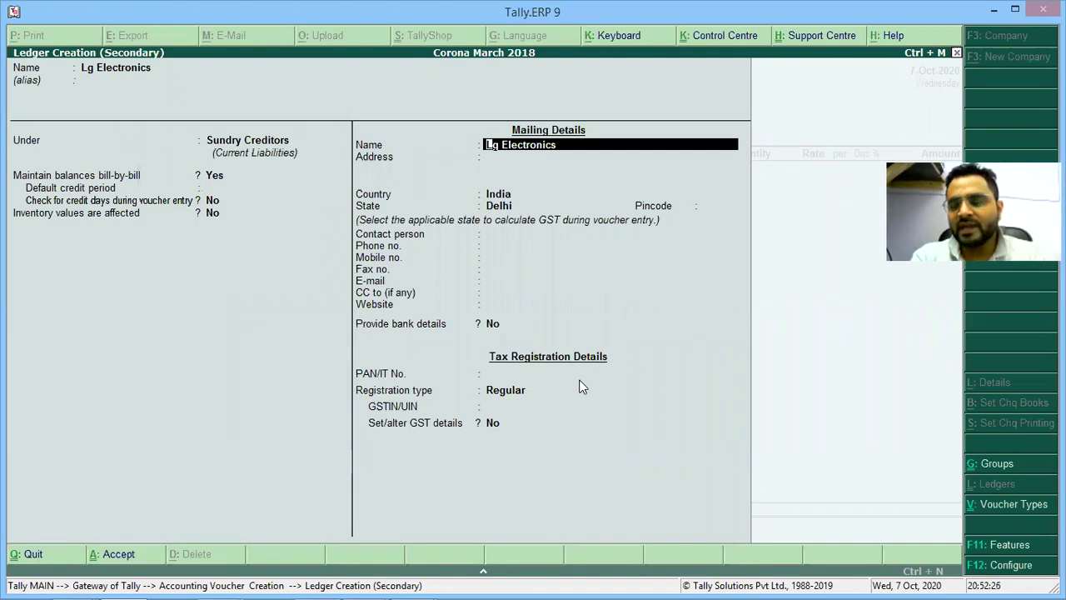
Keep the Lg Electronics mailing name and State Delhi, leaving address, pincode, contact, phone and fax blank.
key("Return")
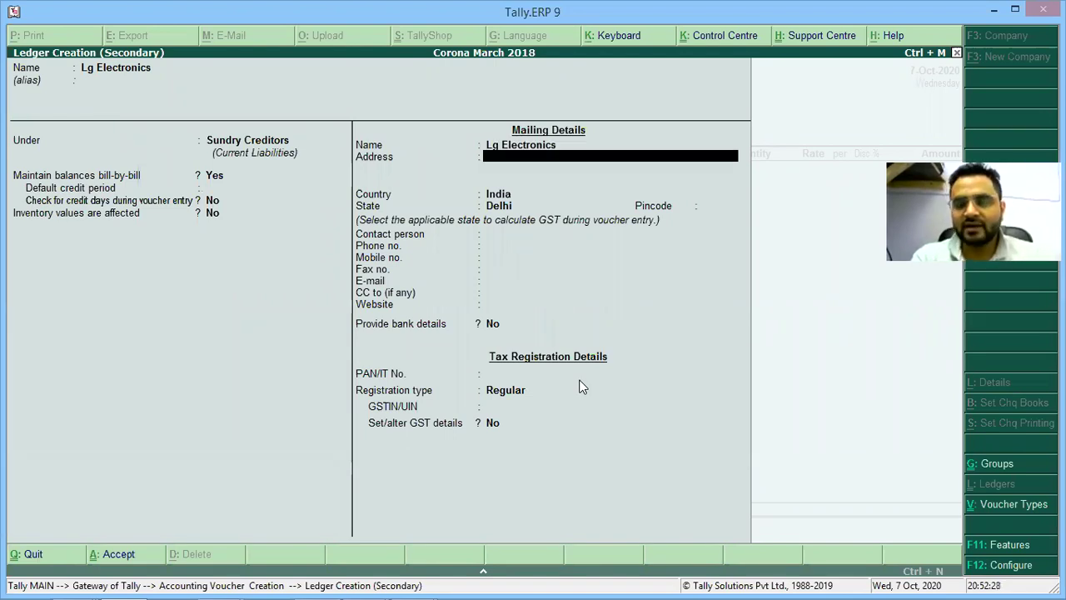
key("Return")
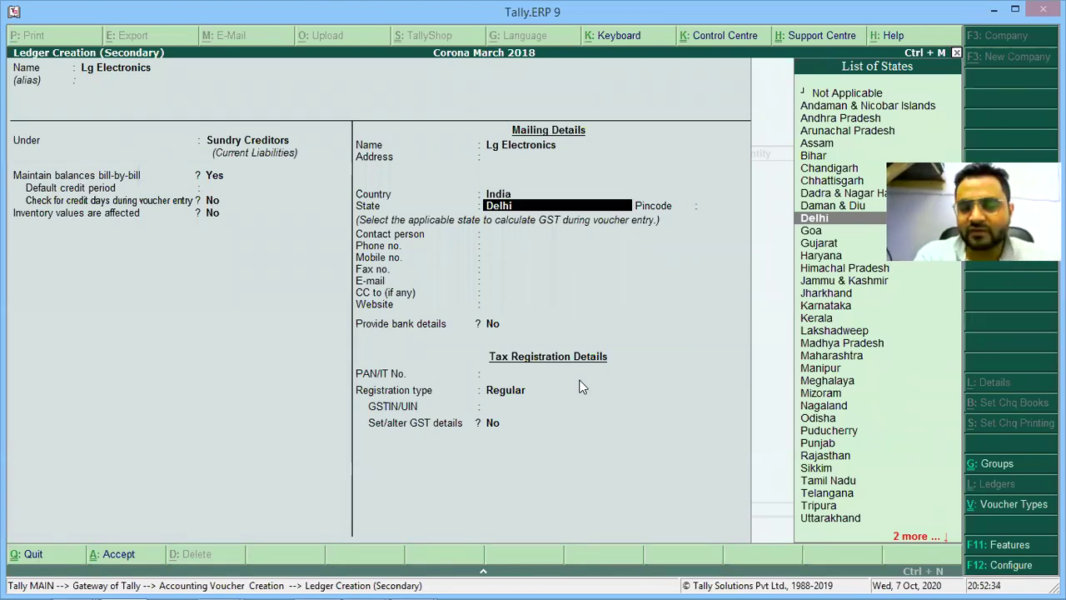
key("Return")
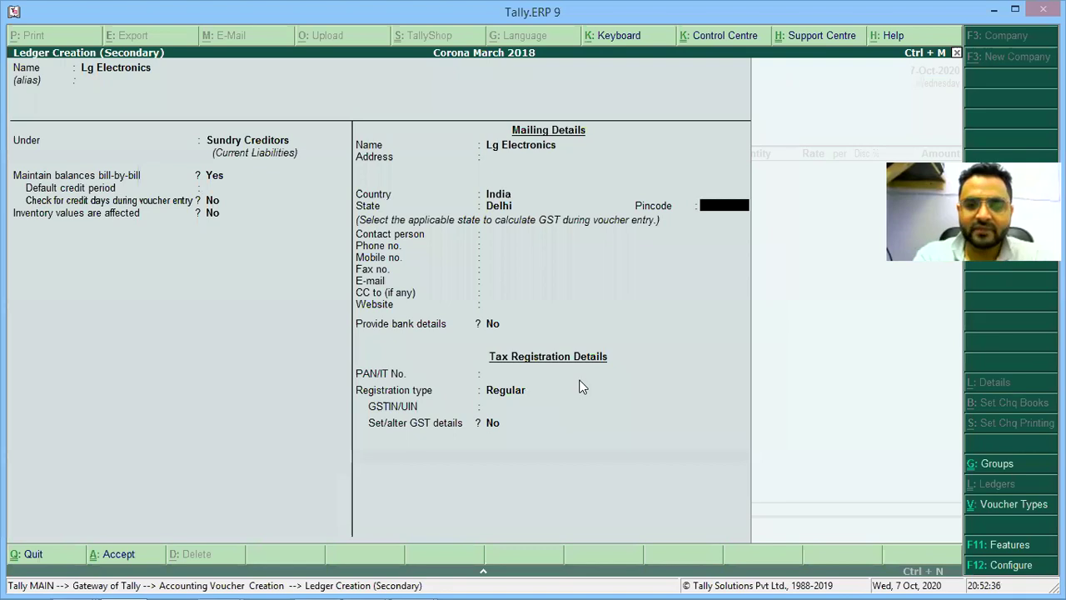
key("Return")
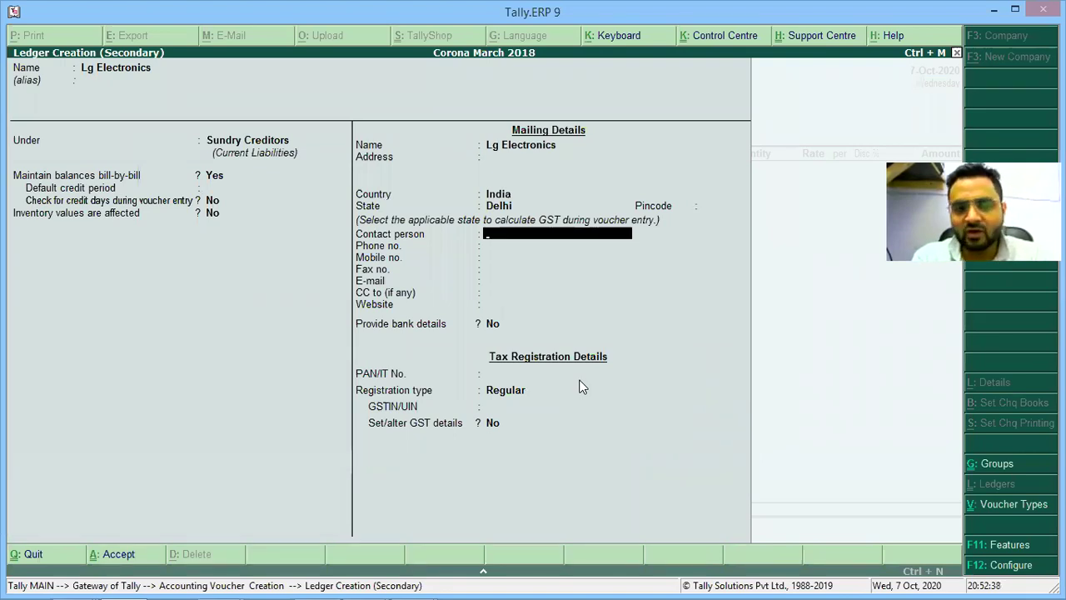
key("Return")
key("Return")
key("Return")
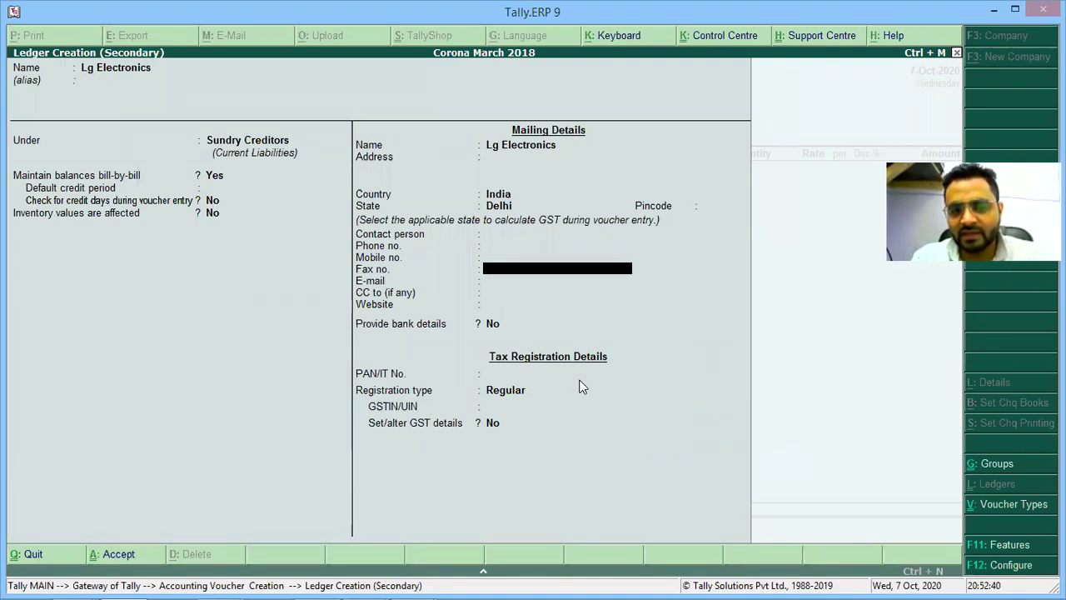
key("Return")
key("Return")
key("Return")
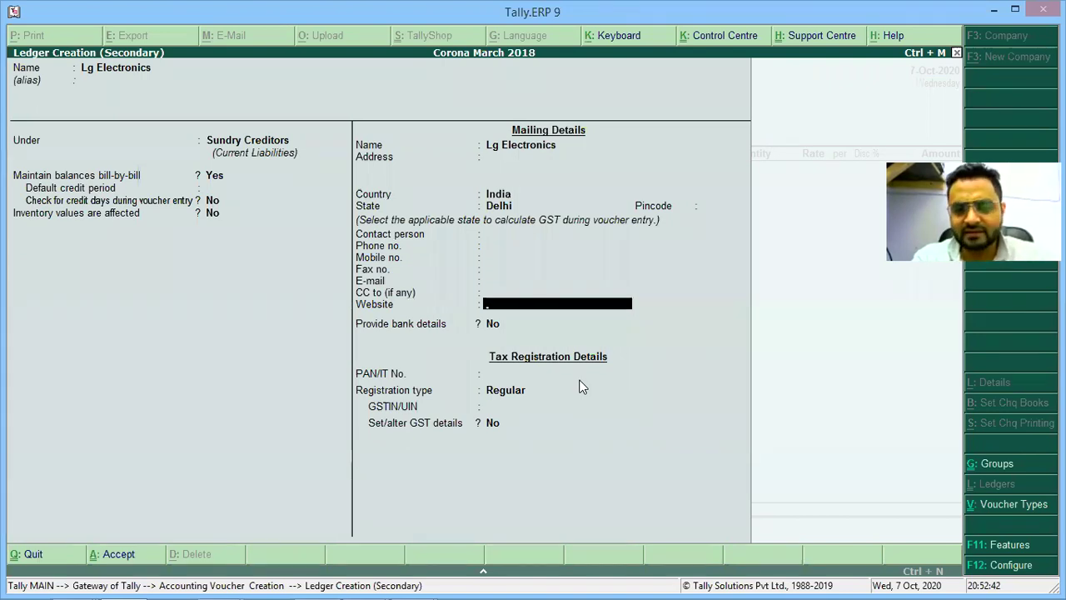
key("Return")
key("Return")
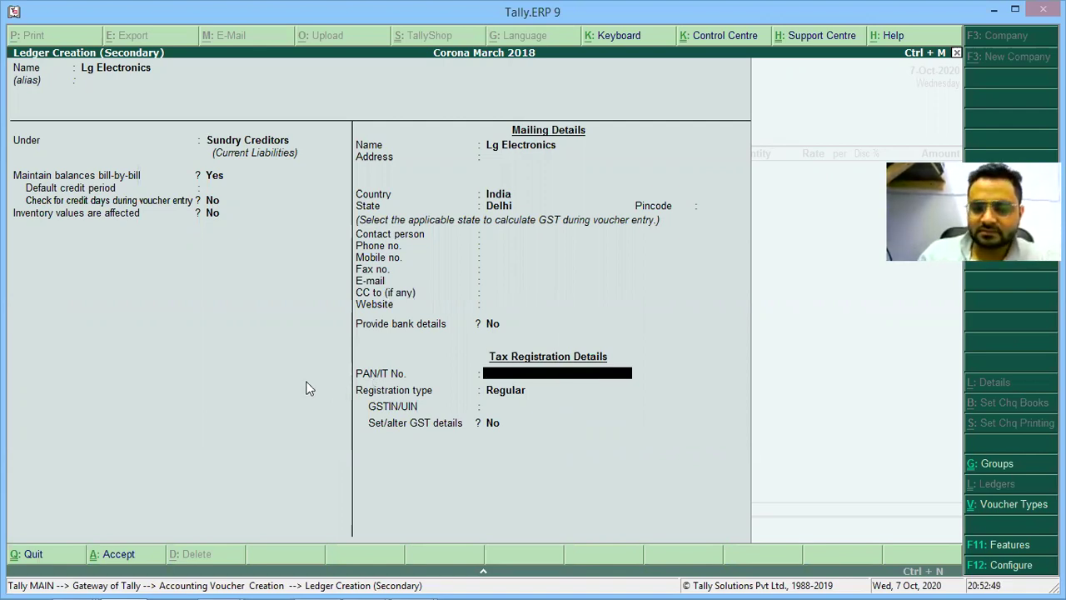
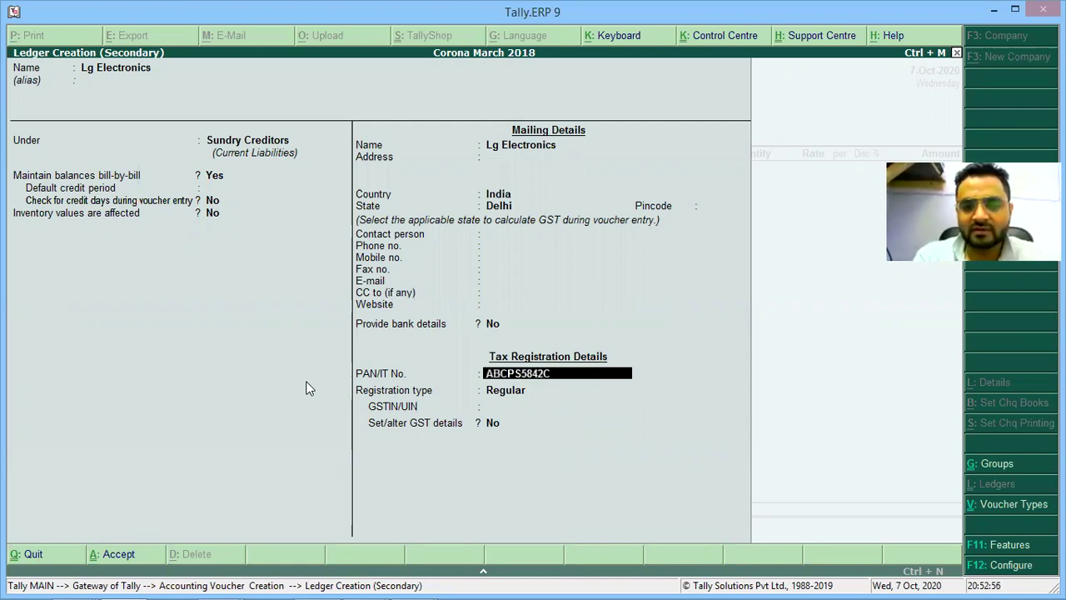
Enter the supplier's PAN and keep Regular as the GST registration type.
key("Return")
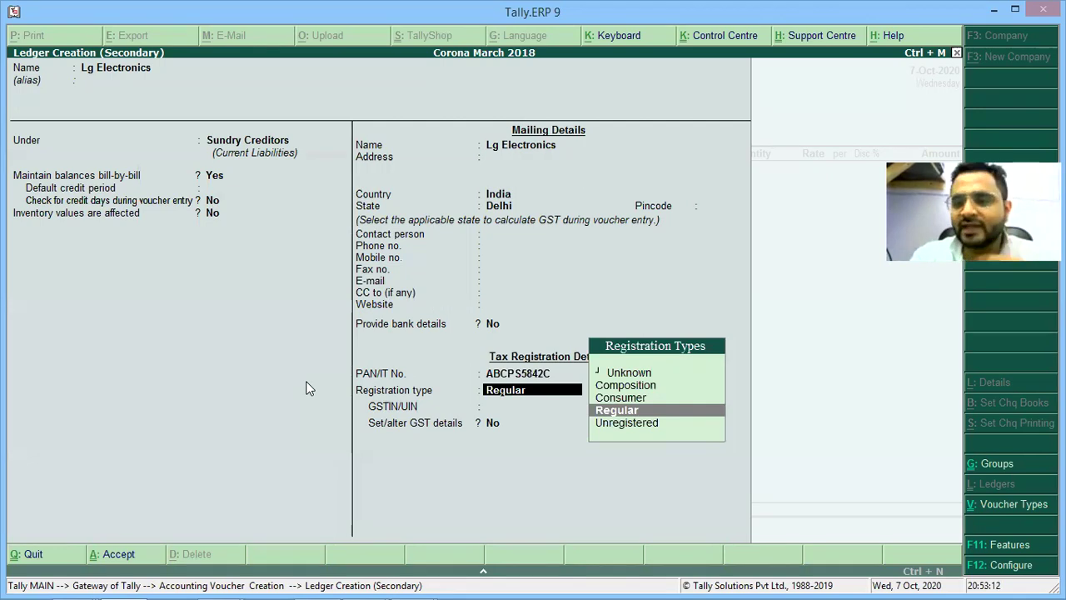
key("Return")
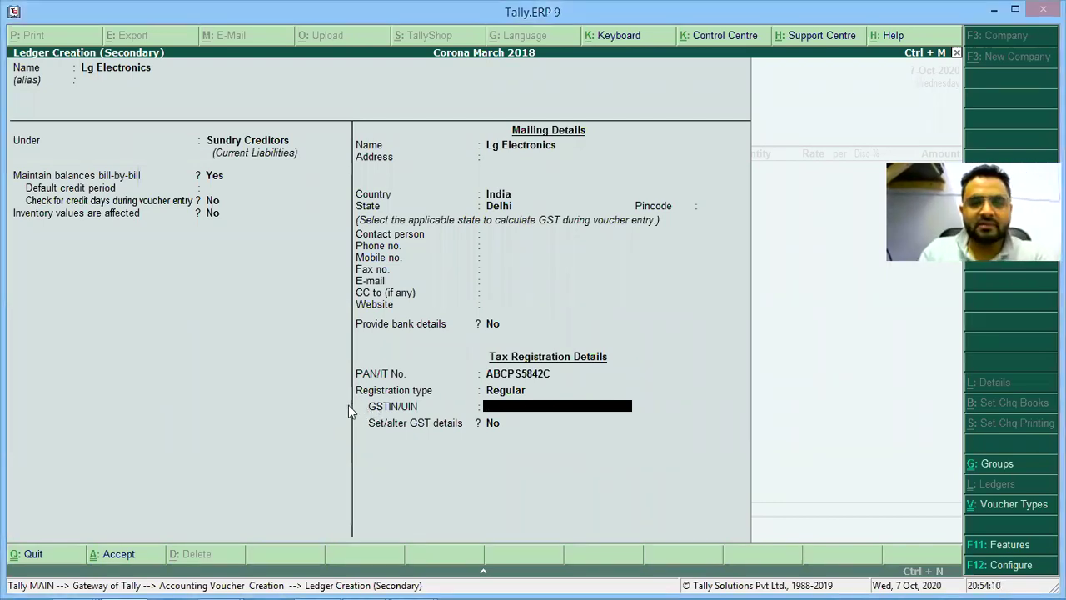
Handwrite 'State → Delhi' in the OneNote notes below 'Maintain bill wise → Yes'.
key("alt+Tab")
key("alt+Tab")
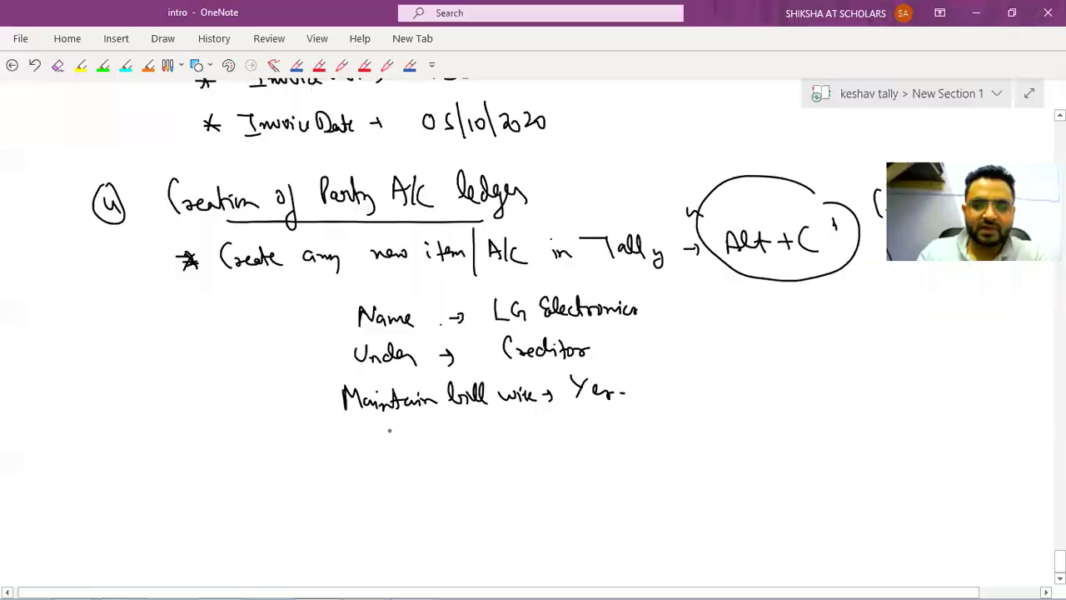
left_click_drag(383, 425, 373, 443)
left_click_drag(392, 427, 397, 443)
mouse_move(407, 438)
left_mouse_down()
mouse_move(413, 428)
mouse_move(428, 441)
left_mouse_up()
left_click_drag(433, 437, 441, 445)
mouse_move(475, 422)
left_mouse_down()
mouse_move(478, 441)
mouse_move(528, 429)
mouse_move(531, 443)
left_mouse_up()
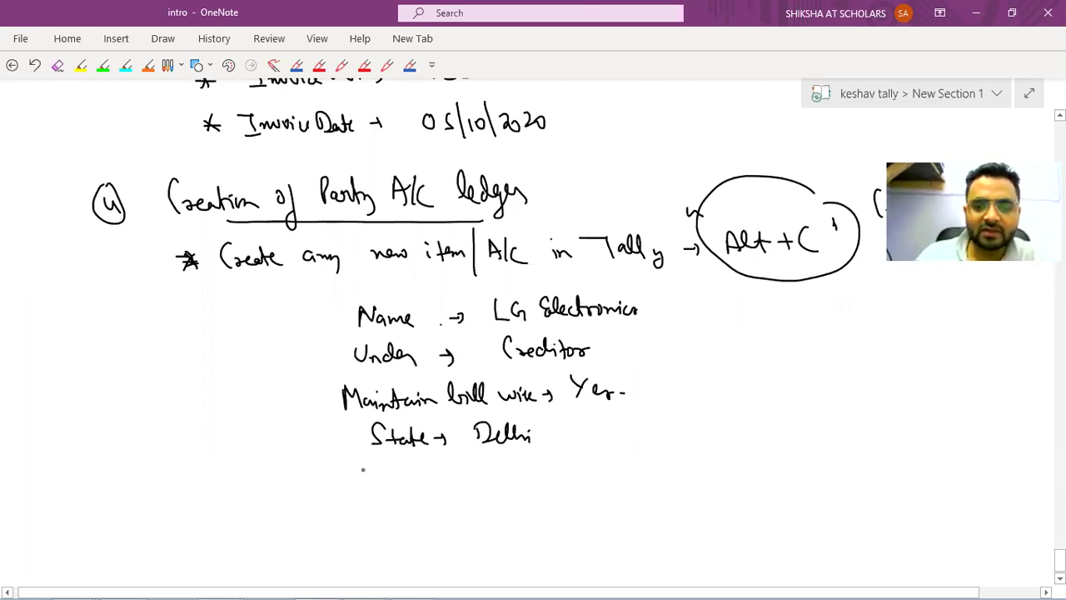
Handwrite a GSTIN line with circled state code 07 and 'PAN NO.' over a line.
left_click_drag(369, 469, 377, 481)
mouse_move(388, 471)
left_mouse_down()
mouse_move(423, 490)
mouse_move(448, 471)
mouse_move(470, 480)
left_mouse_up()
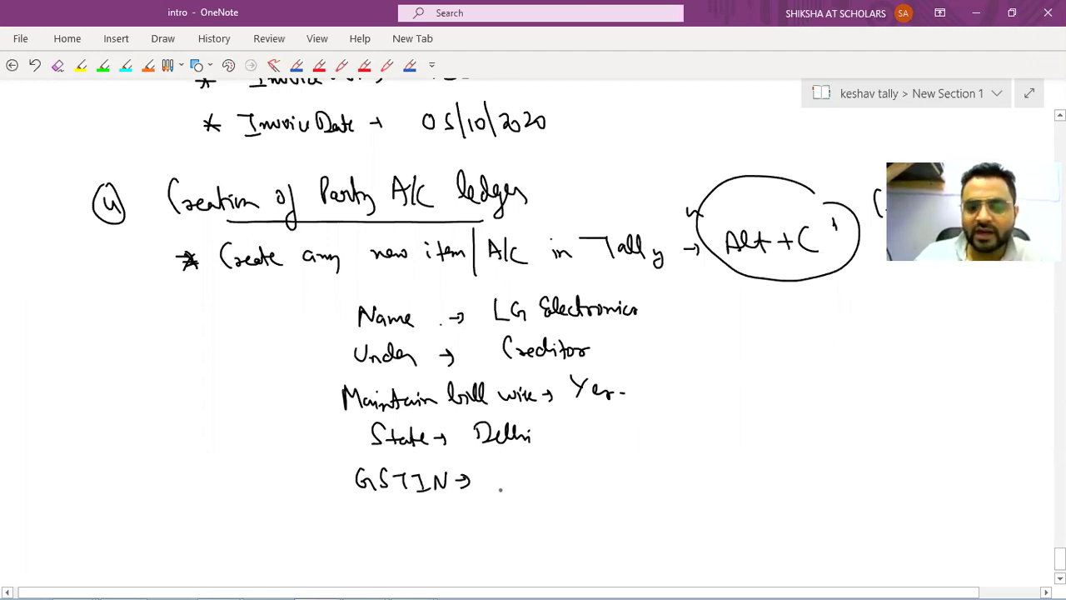
mouse_move(501, 491)
left_mouse_down()
mouse_move(519, 490)
mouse_move(505, 477)
left_mouse_up()
mouse_move(520, 490)
left_mouse_down()
mouse_move(537, 490)
mouse_move(523, 488)
mouse_move(540, 448)
mouse_move(578, 450)
left_mouse_up()
left_click_drag(558, 492, 721, 487)
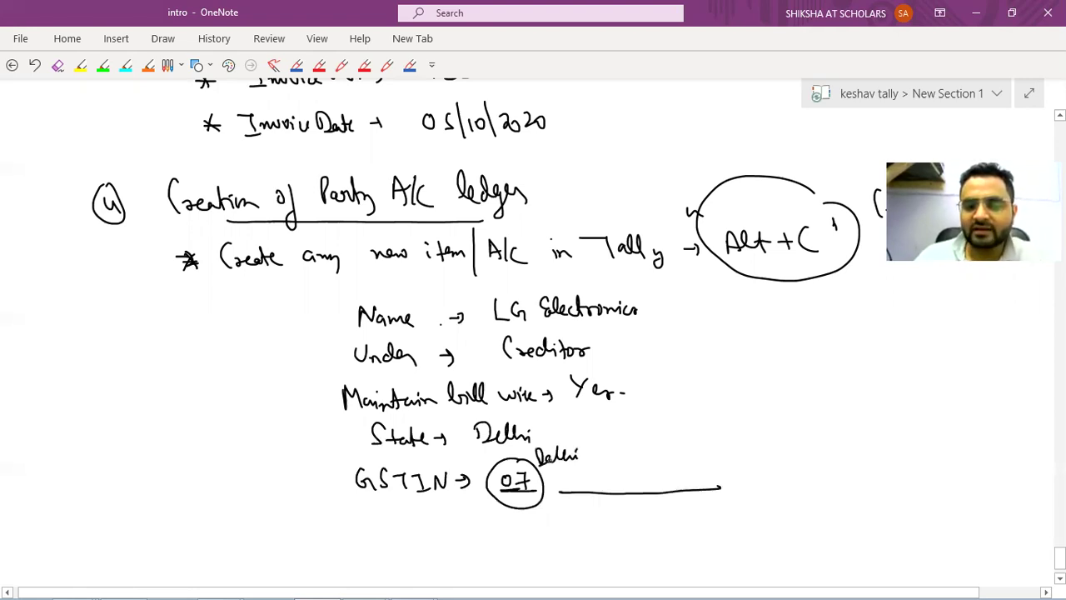
mouse_move(583, 464)
left_mouse_down()
mouse_move(586, 484)
mouse_move(606, 473)
left_mouse_up()
mouse_move(613, 481)
left_mouse_down()
mouse_move(629, 462)
mouse_move(646, 480)
mouse_move(660, 463)
left_mouse_up()
left_click_drag(671, 464, 672, 465)
left_click(685, 475)
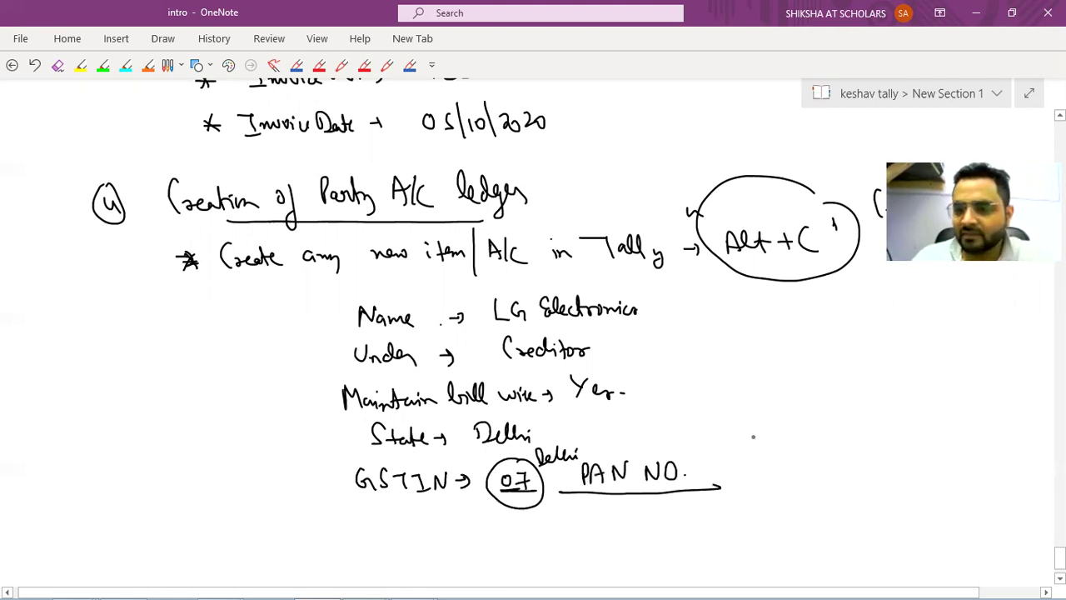
Add a second line with a circled 1Z code and a small arrow beneath it.
left_click_drag(739, 489, 813, 484)
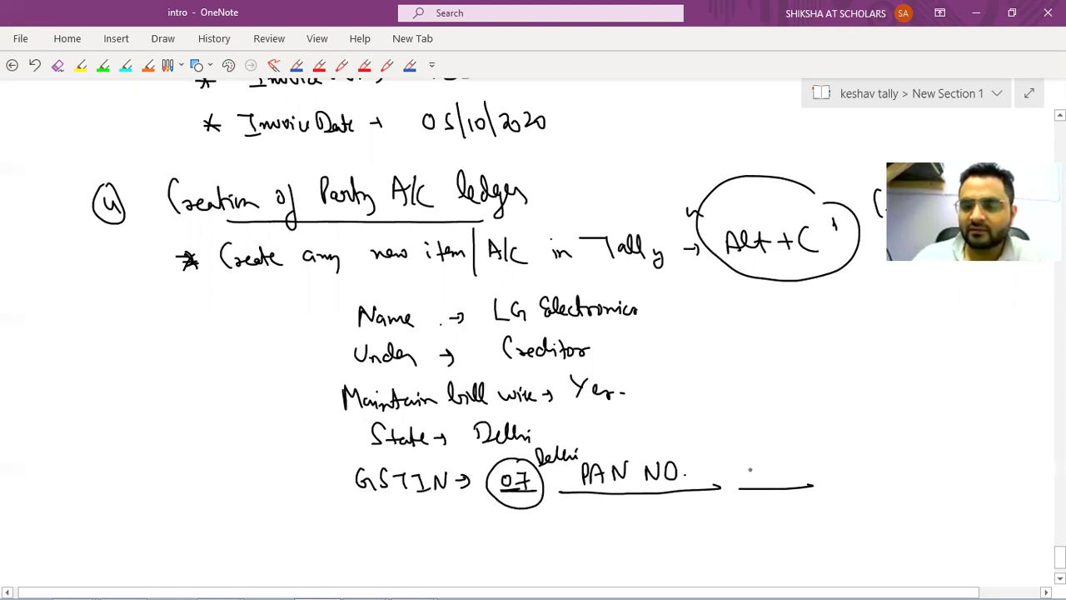
left_click_drag(791, 492, 850, 504)
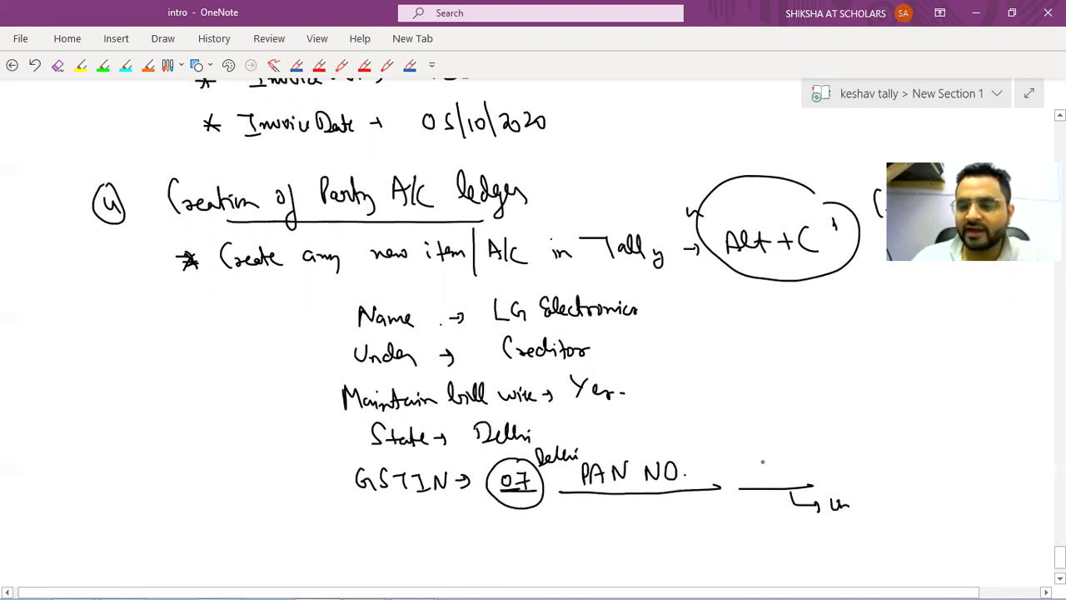
left_click_drag(747, 462, 748, 479)
mouse_move(761, 462)
left_mouse_down()
mouse_move(804, 480)
mouse_move(773, 434)
mouse_move(742, 488)
left_mouse_up()
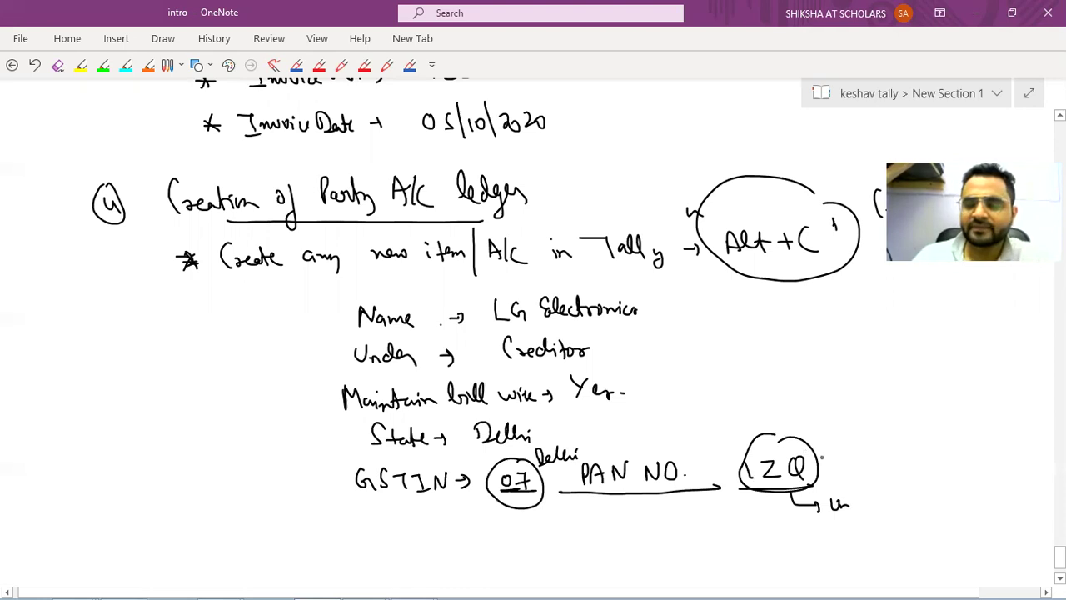
left_click_drag(809, 458, 829, 431)
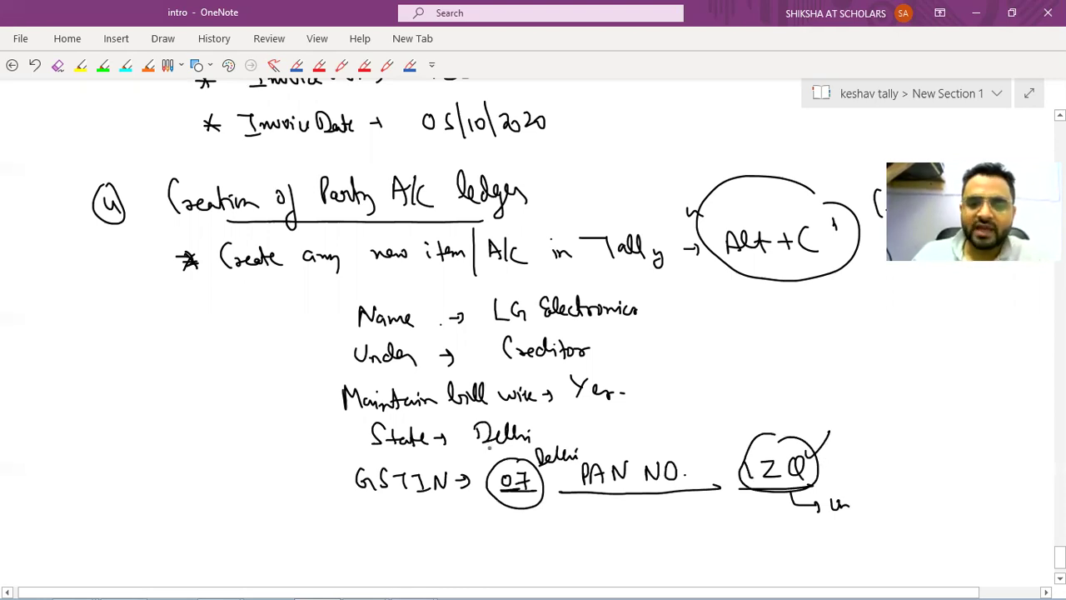
Enter the supplier's GSTIN and save the Lg Electronics ledger.
key("alt+Tab")
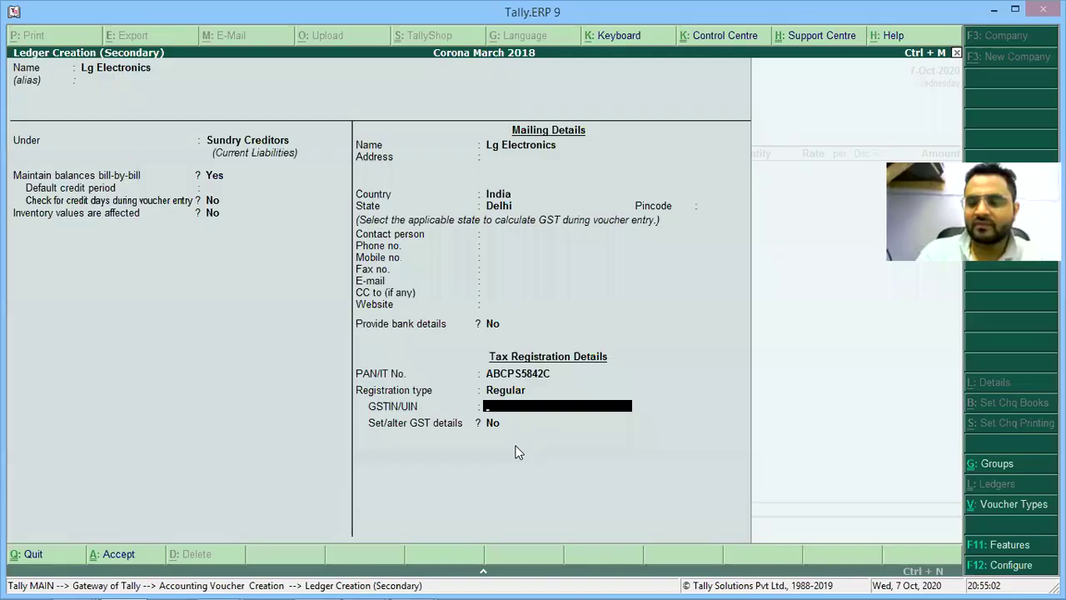
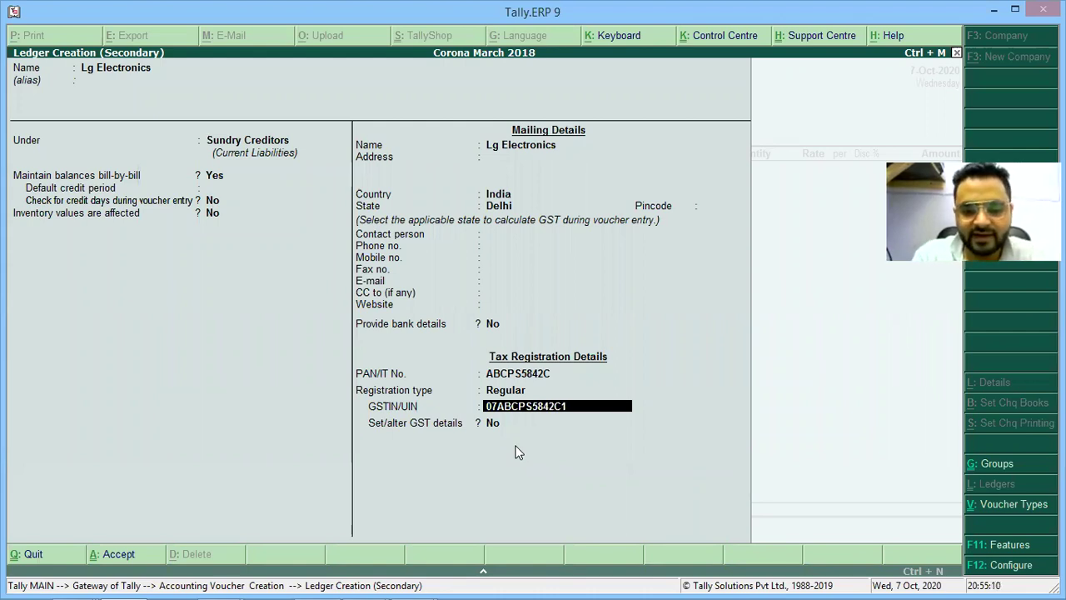
key("Return")
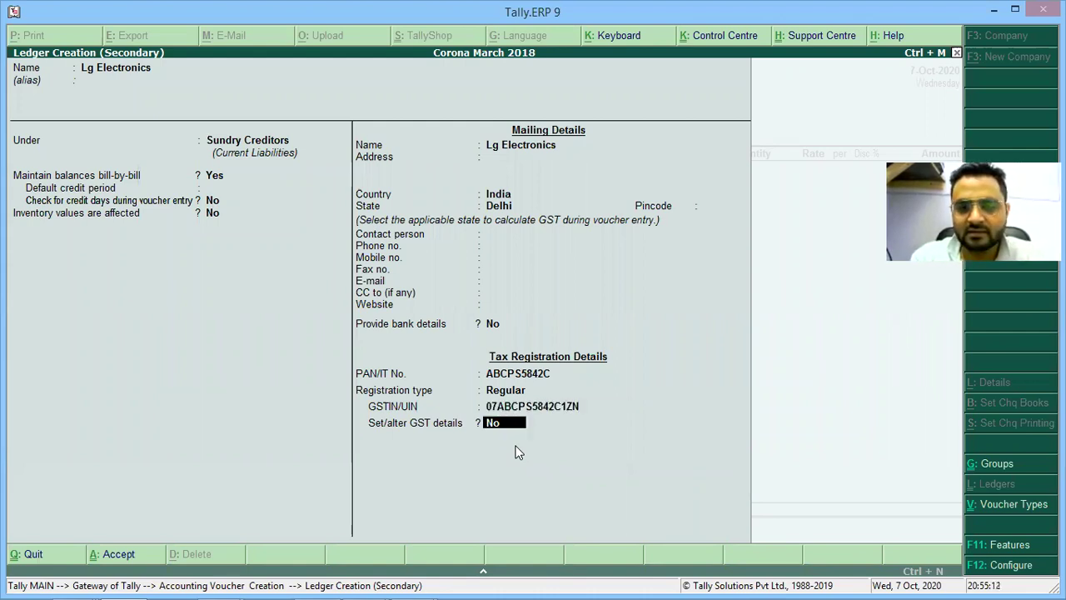
key("Return")
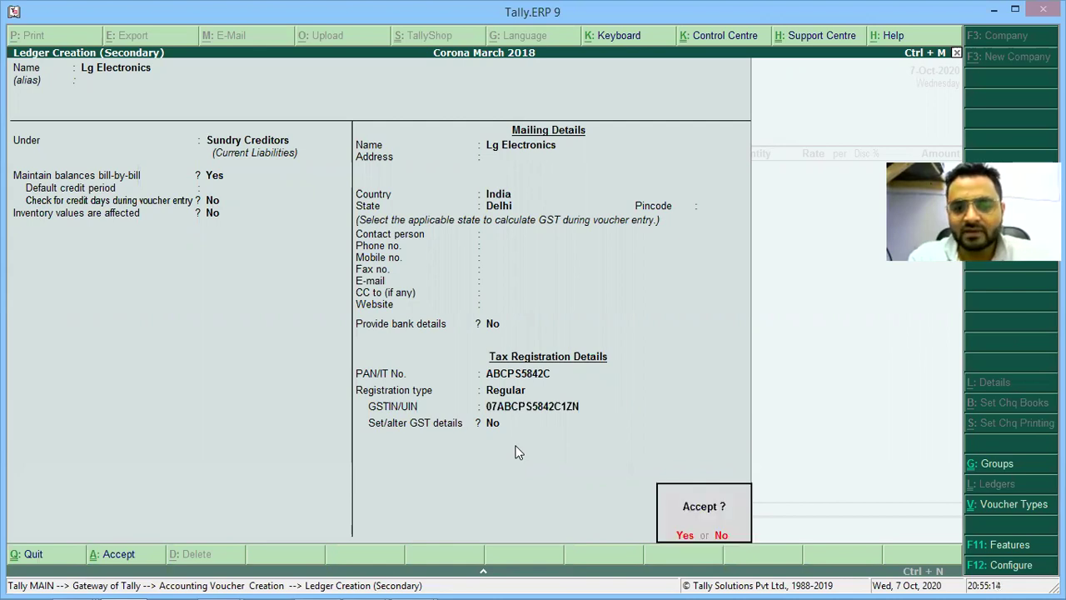
key("Return")
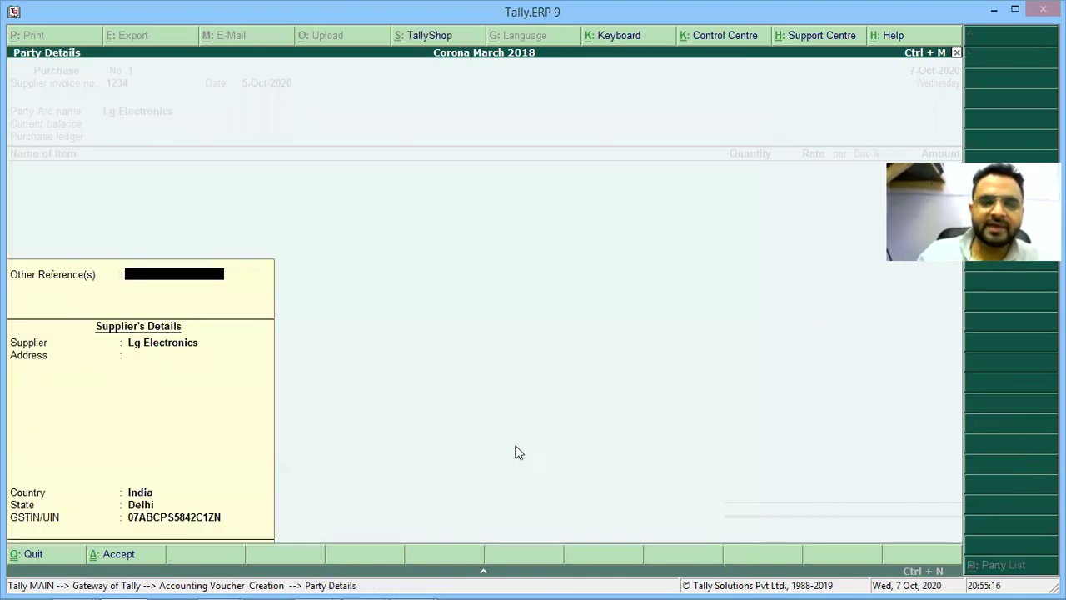
Fill the voucher's Party Details with the supplier address, India and Delhi, and accept them.
key("alt+Tab")
key("alt+Tab")
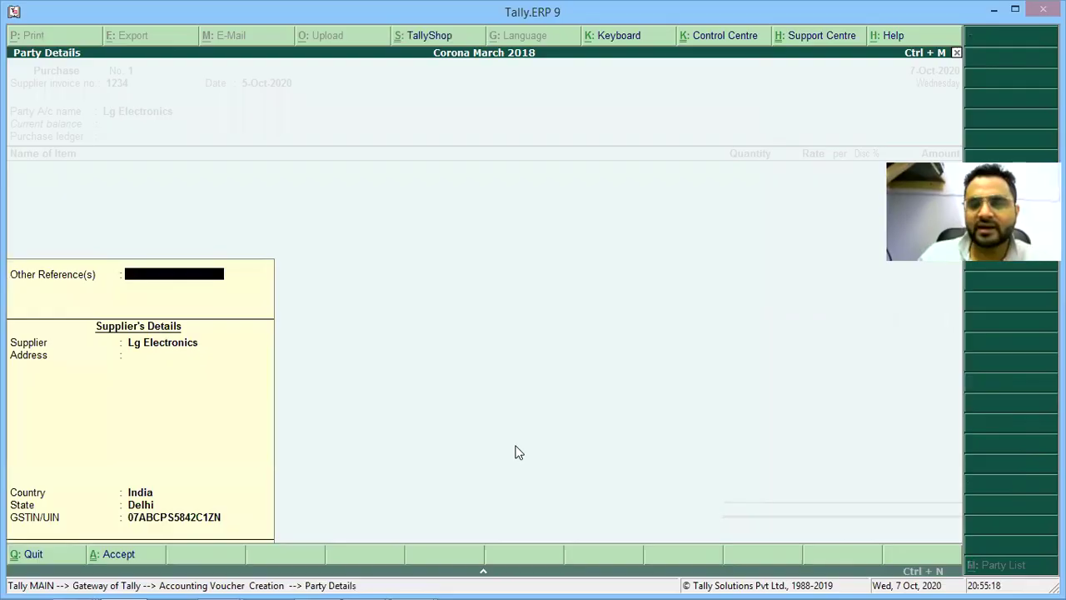
key("alt+Tab")
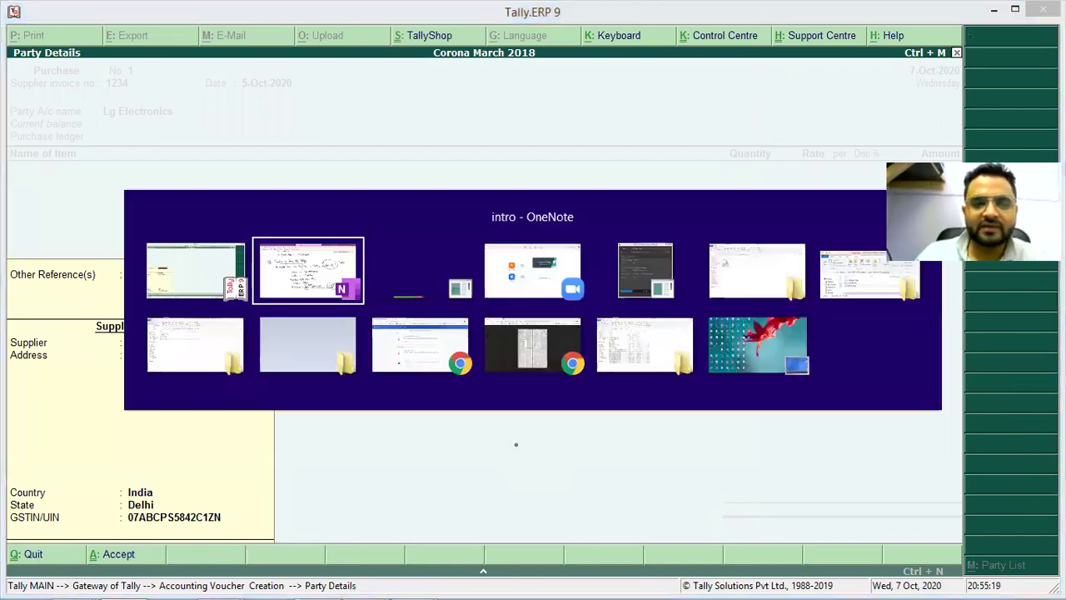
key("Escape")
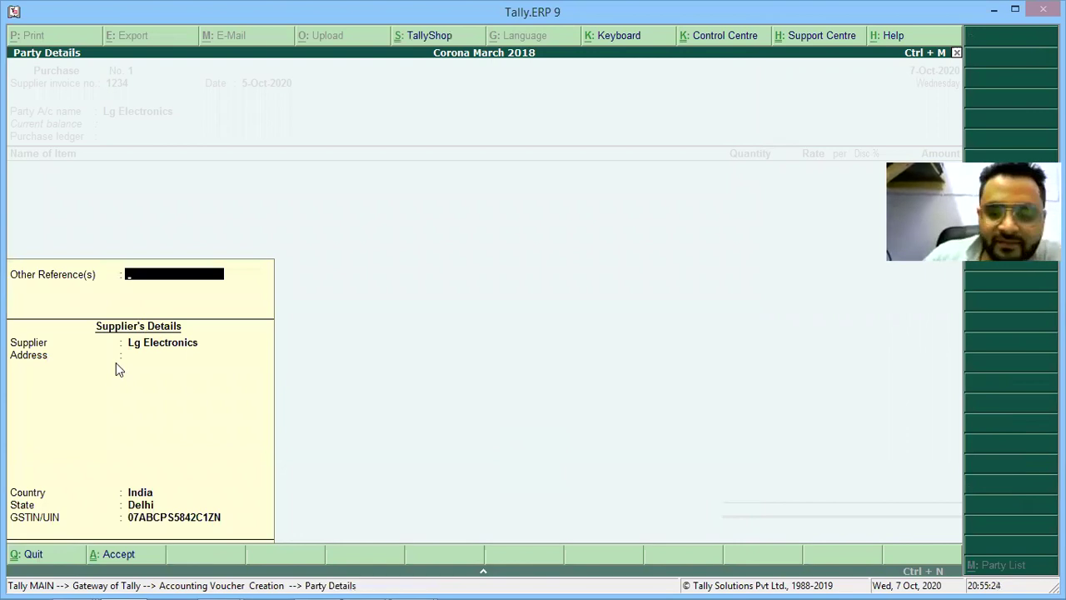
key("Return")
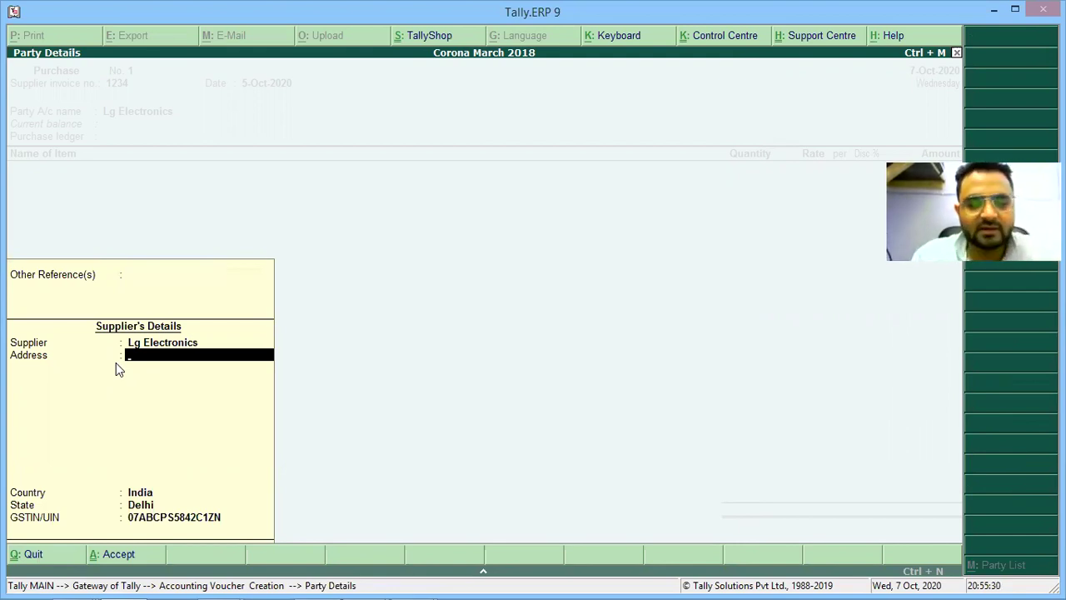
type("Sha")
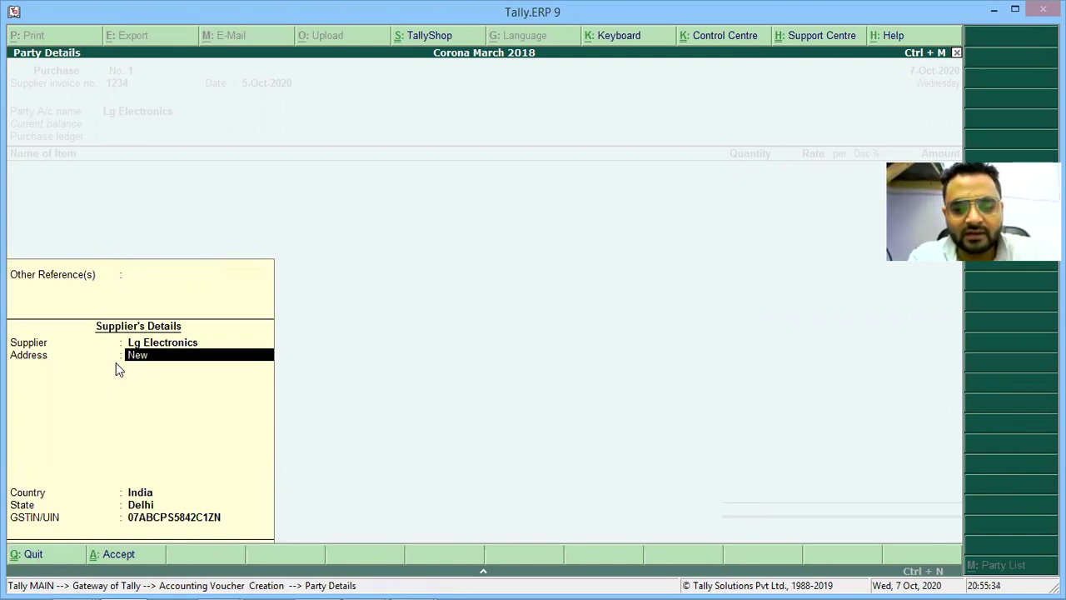
type(" Friends")
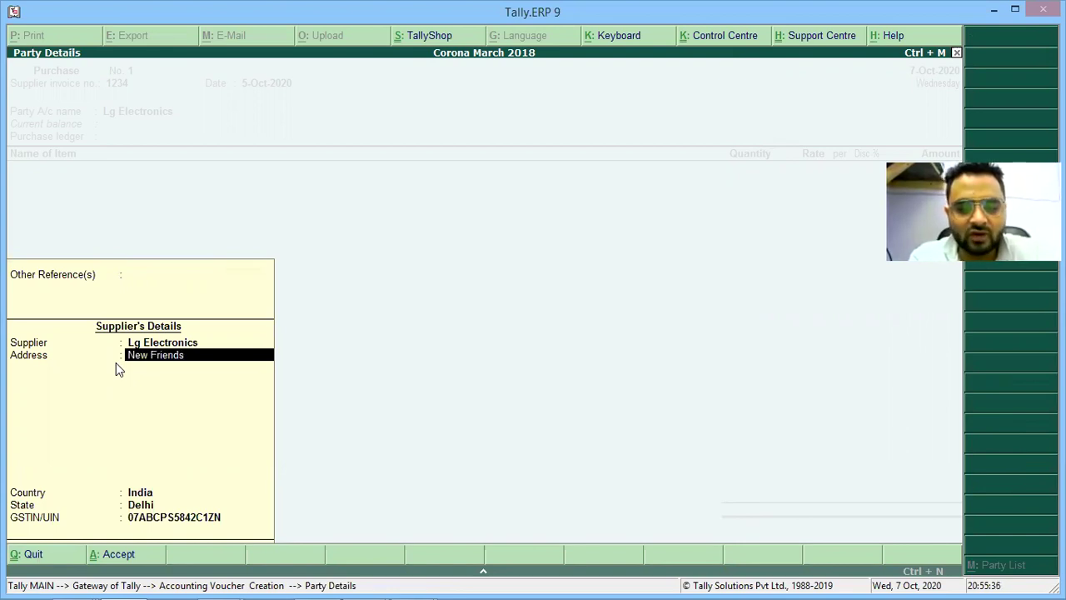
type(" Colony")
key("Return")
key("Return")
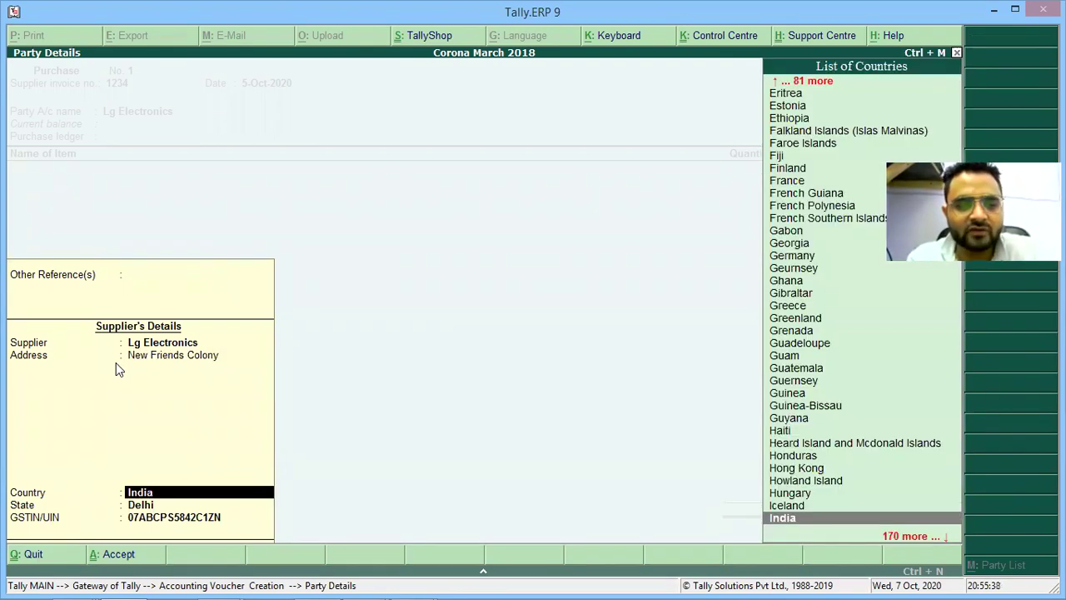
key("Return")
key("Return")
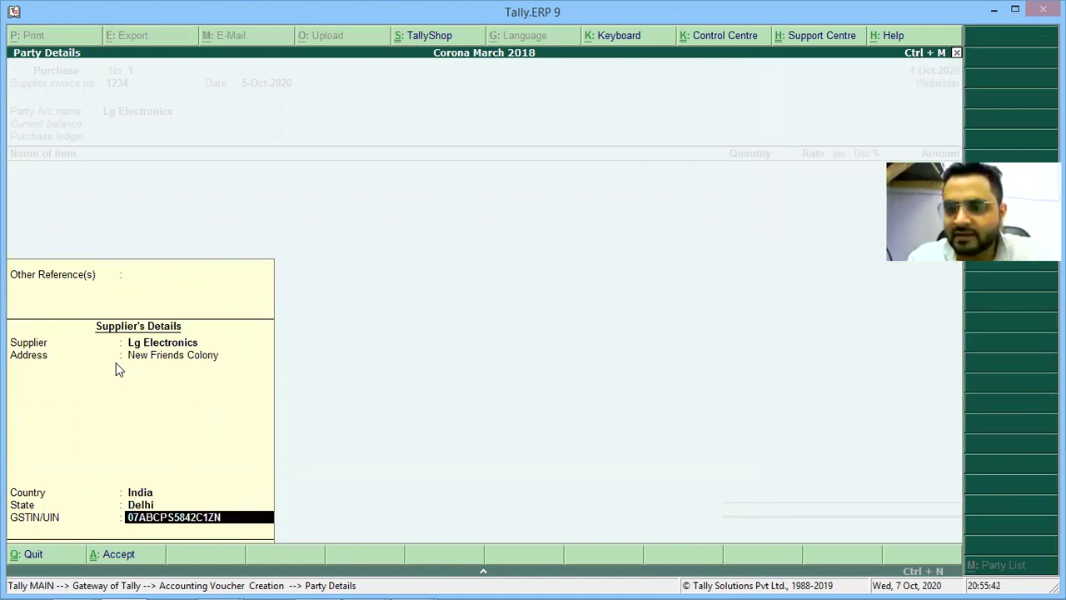
key("Return")
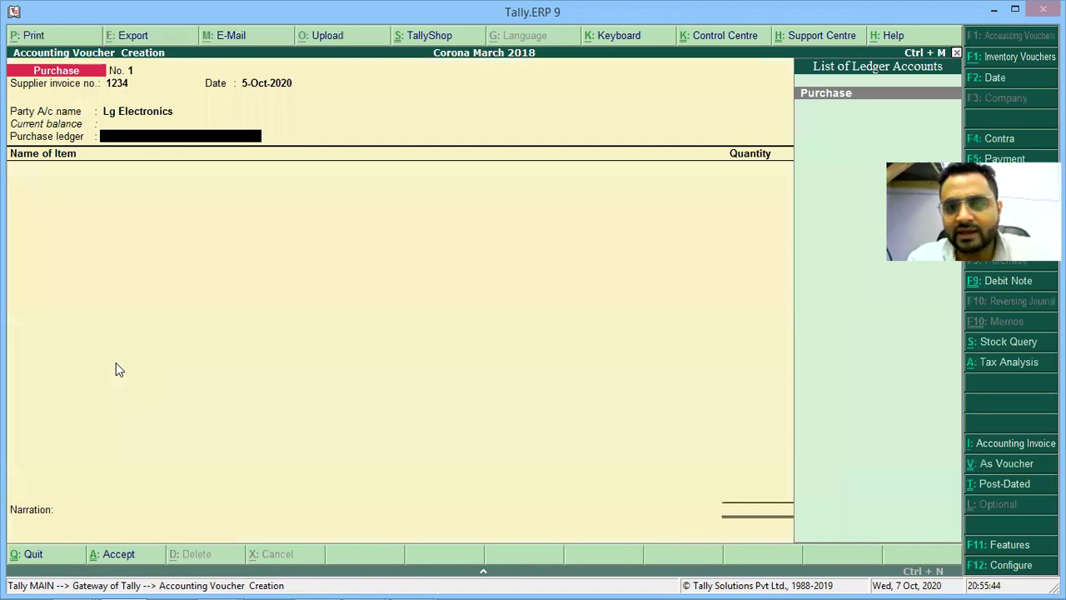
Handwrite a circled step 5 heading 'Purchase Ledger' with an arrow to 'Create [Alt+C]'.
key("alt+Tab")
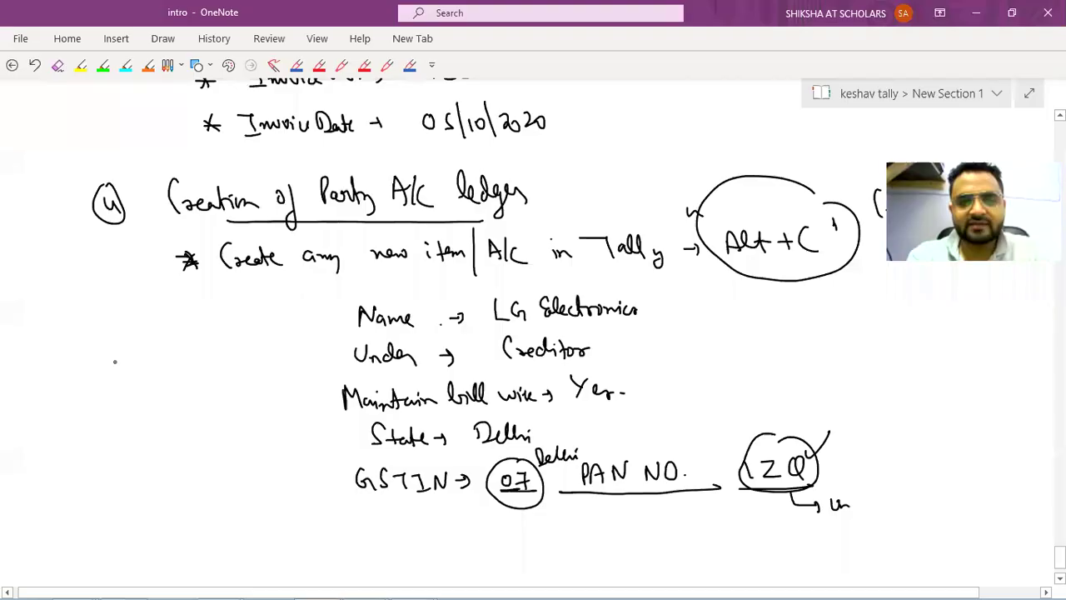
scroll(115, 361, "down", 5)
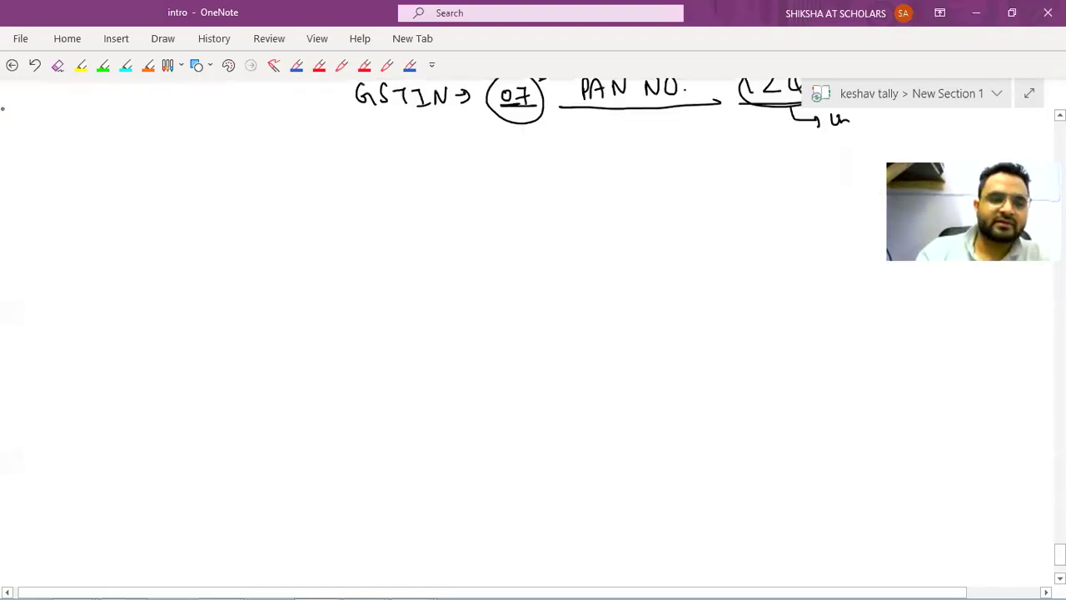
mouse_move(117, 165)
left_mouse_down()
mouse_move(131, 164)
mouse_move(124, 189)
left_mouse_up()
left_click_drag(163, 158, 177, 178)
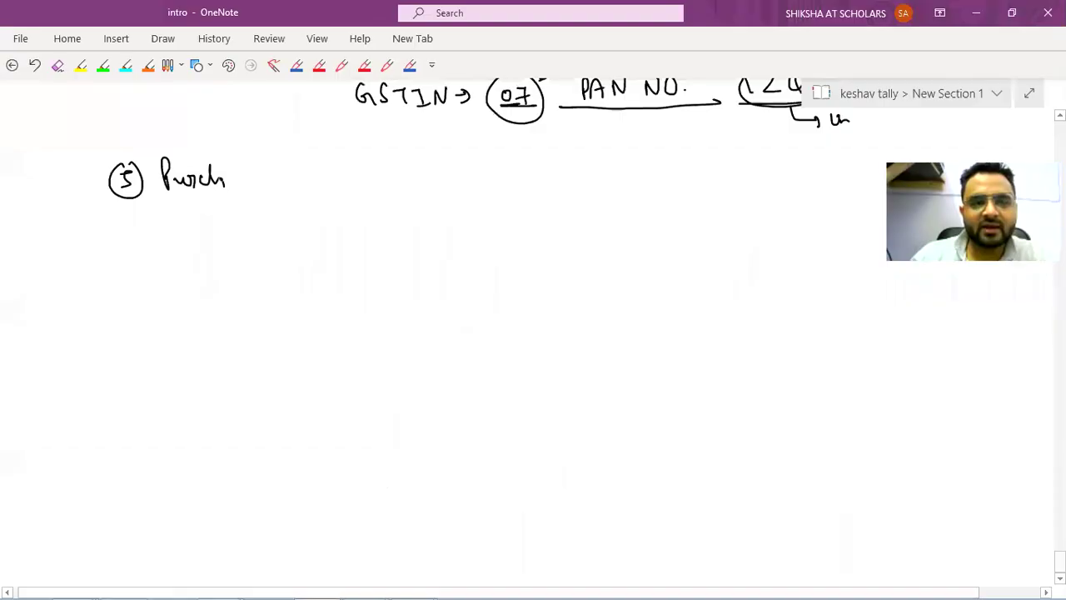
left_click_drag(226, 177, 265, 183)
mouse_move(290, 159)
left_mouse_down()
mouse_move(314, 183)
mouse_move(367, 179)
left_mouse_up()
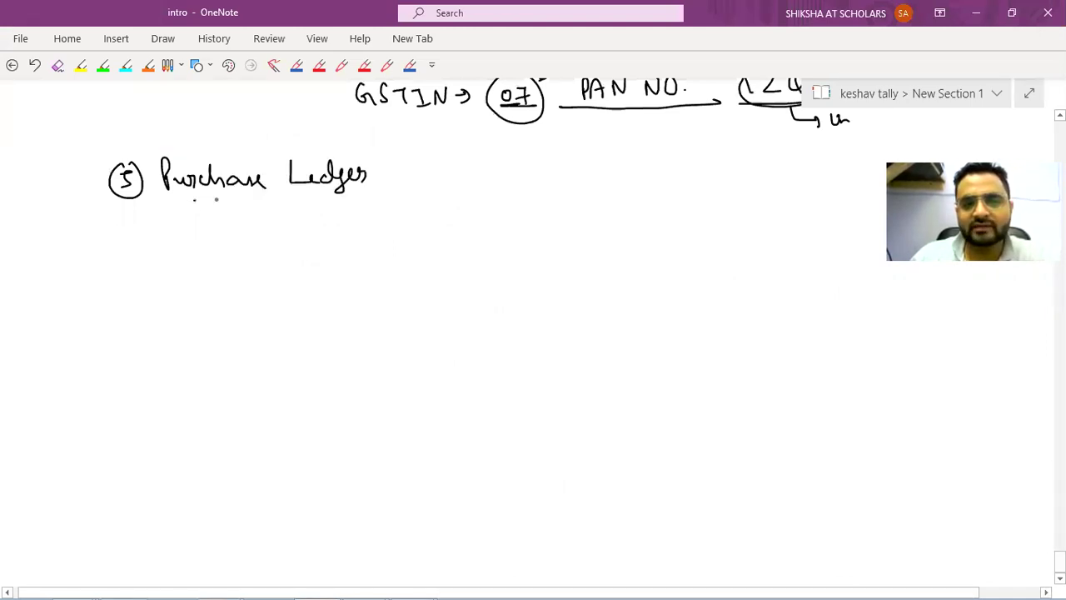
left_click_drag(193, 200, 378, 190)
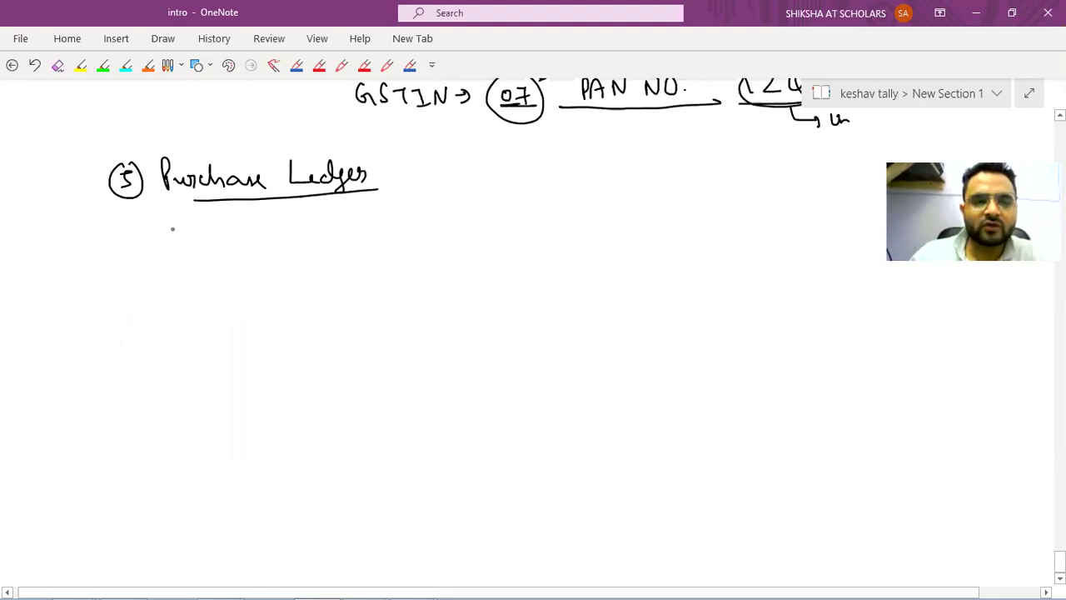
left_click_drag(110, 235, 172, 245)
left_click_drag(176, 237, 271, 245)
left_click_drag(276, 238, 333, 226)
left_click_drag(327, 220, 326, 236)
left_click_drag(348, 218, 346, 237)
mouse_move(355, 208)
left_mouse_down()
mouse_move(357, 239)
mouse_move(418, 233)
left_mouse_up()
left_click_drag(408, 223, 410, 239)
Start creating a new ledger from the Tally purchase voucher with Alt+C.
key("alt+Tab")
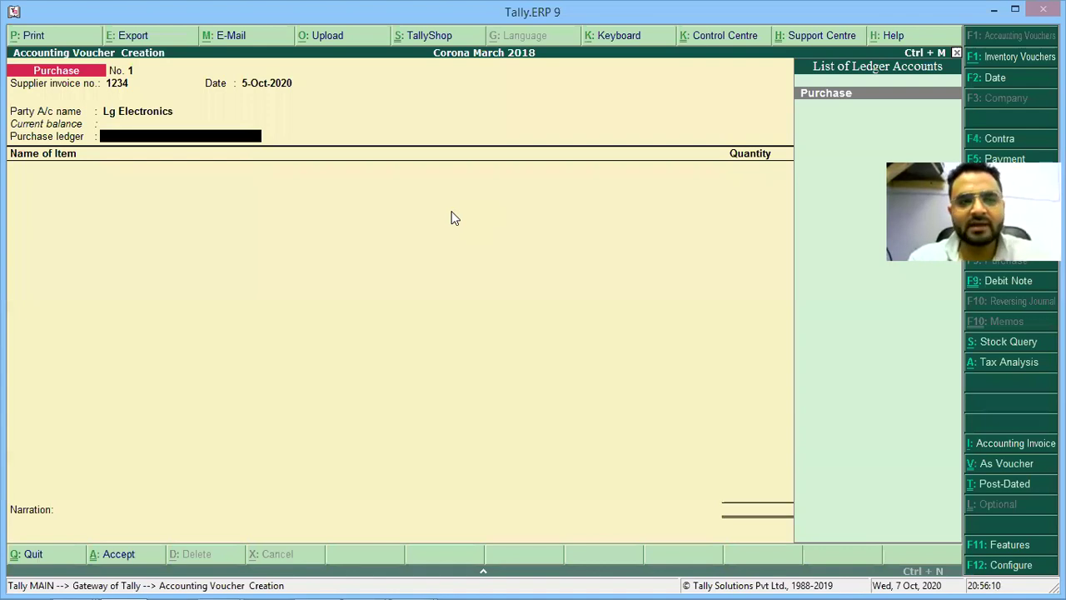
left_click(451, 212)
key("alt+c")
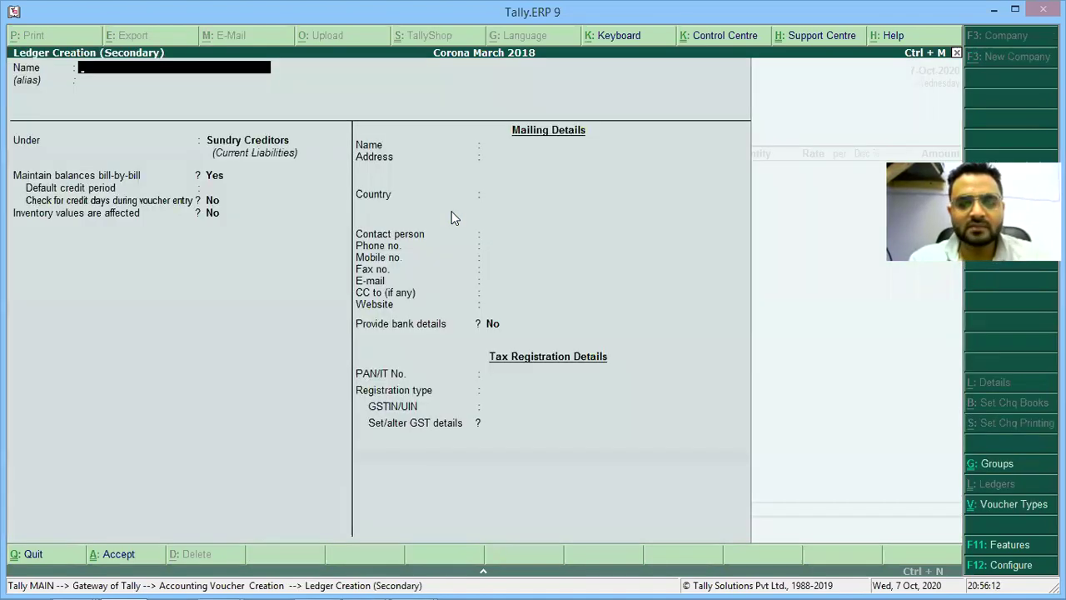
key("alt+Tab")
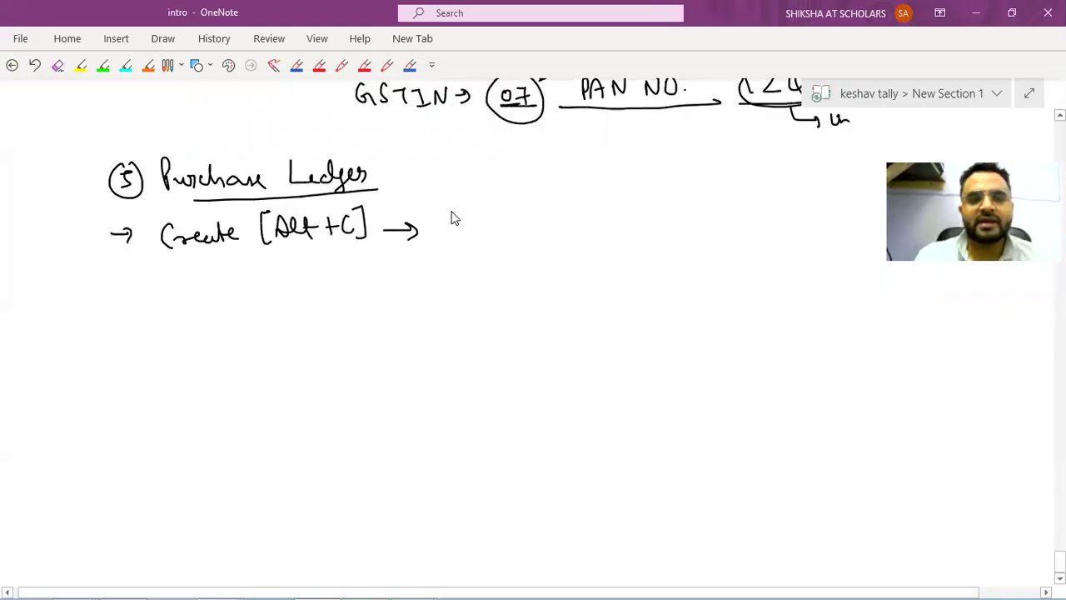
key("alt+Tab")
key("alt+Tab")
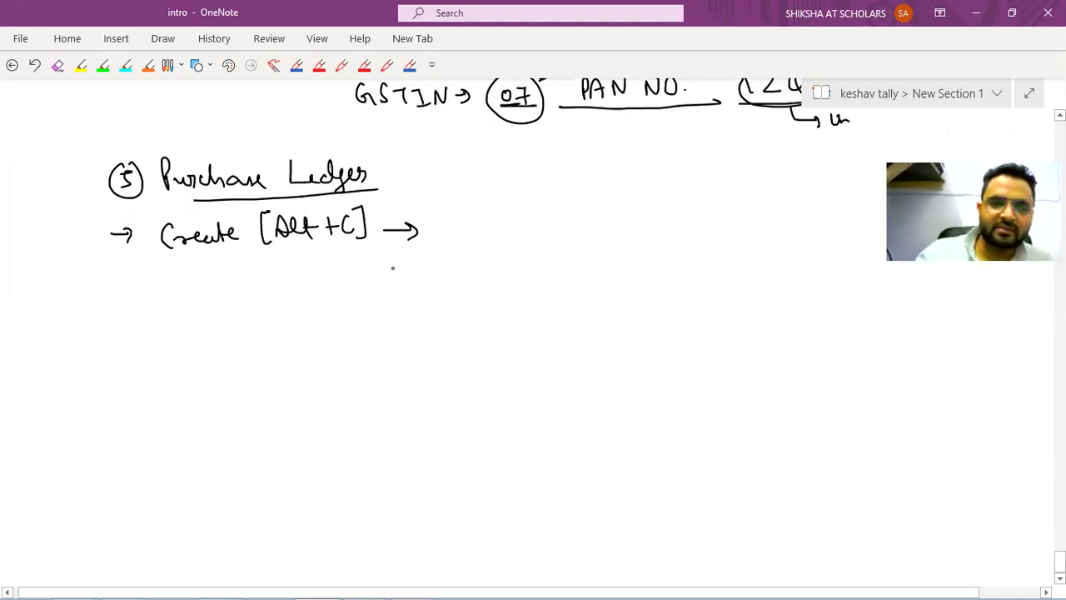
Handwrite 'Name → Purchase A/c' beneath the Create [Alt+C] line.
left_click_drag(297, 290, 316, 308)
left_click_drag(300, 307, 315, 288)
left_click_drag(333, 271, 334, 308)
mouse_move(333, 278)
left_mouse_down()
mouse_move(336, 292)
mouse_move(365, 303)
mouse_move(446, 294)
left_mouse_up()
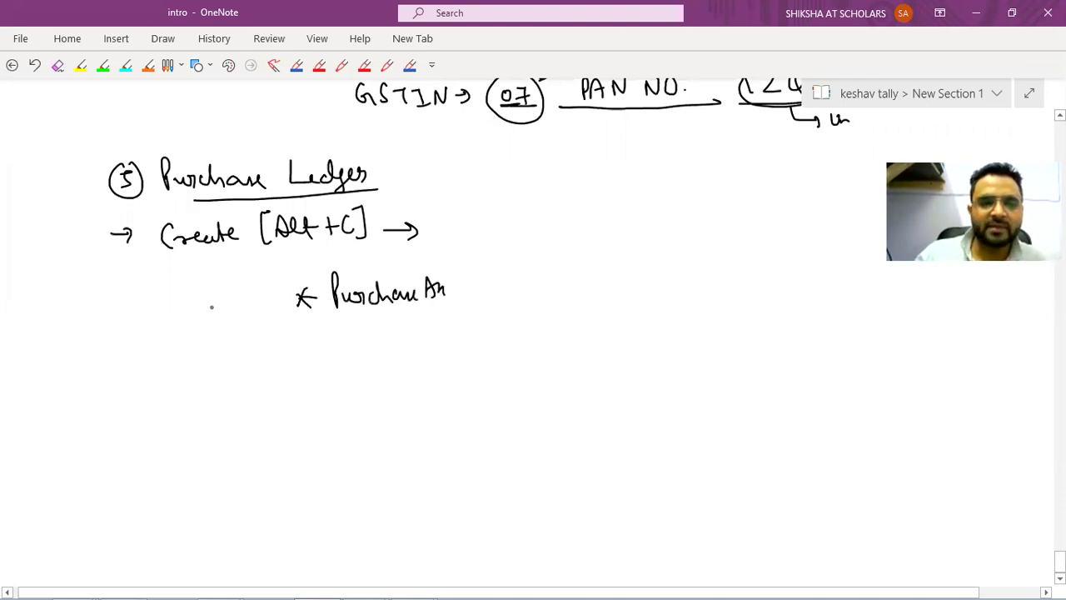
left_click_drag(203, 312, 218, 288)
left_click_drag(225, 299, 254, 306)
mouse_move(263, 301)
left_mouse_down()
mouse_move(316, 296)
mouse_move(292, 313)
left_mouse_up()
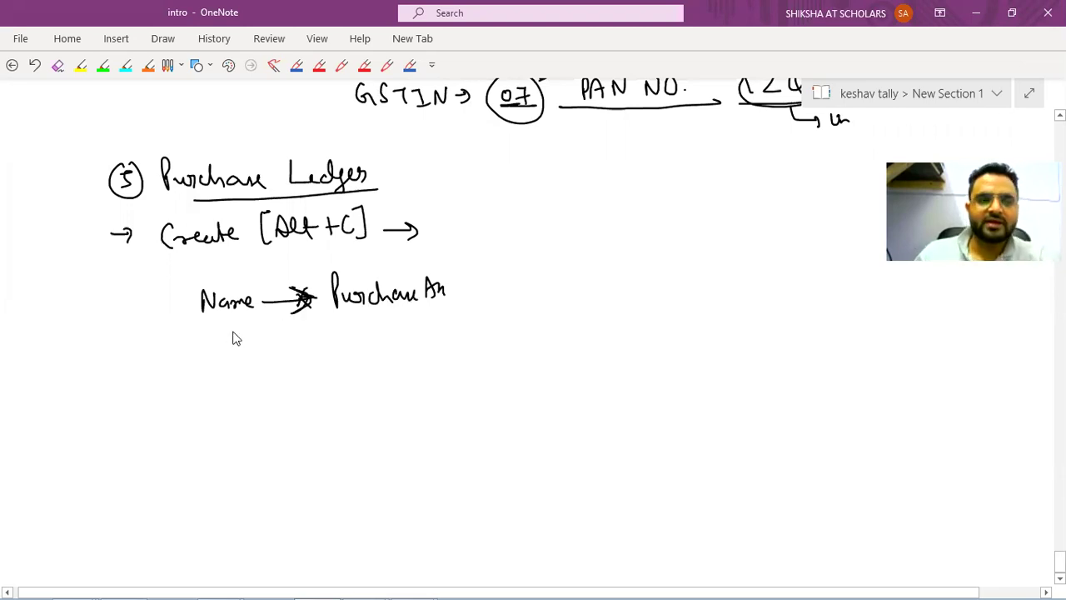
Name the new ledger 'Purchases', correcting the earlier typing slips.
key("alt+Tab")
type("Pur")
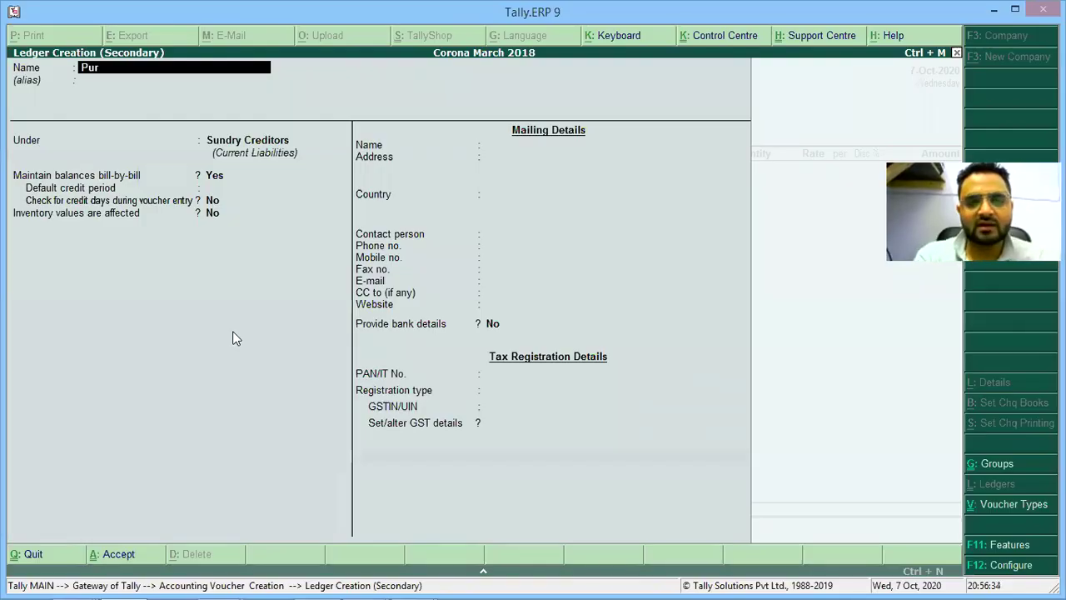
type("chase")
key("Return")
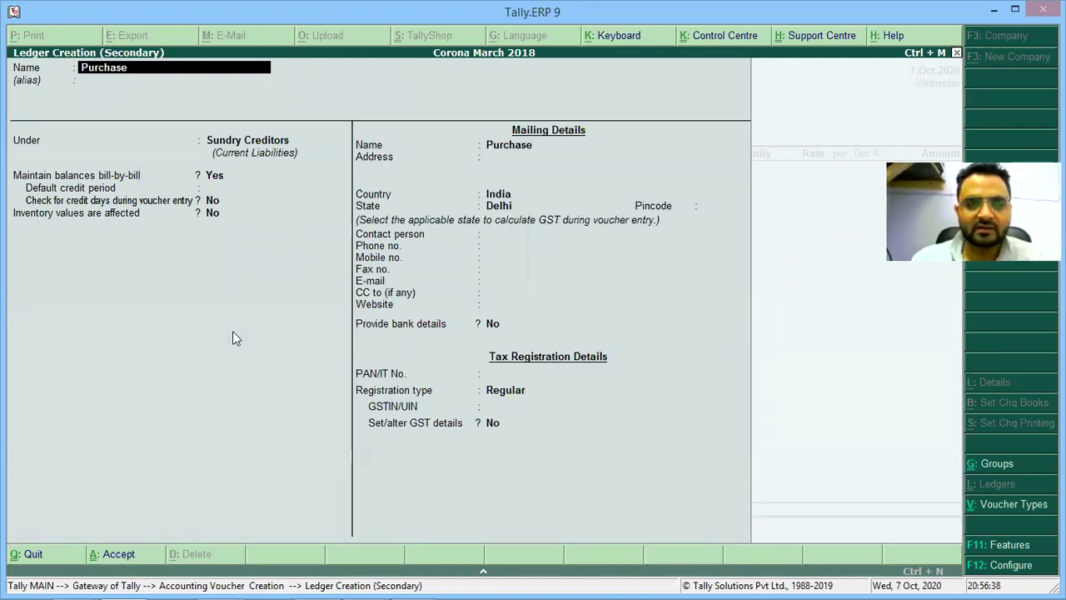
type("d")
key("Return")
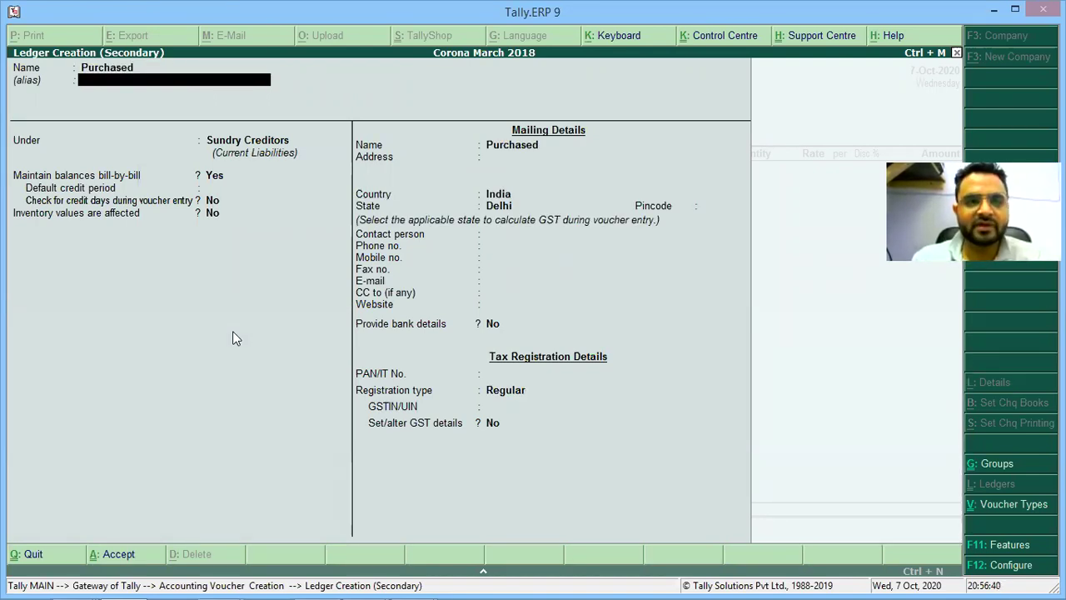
key("Return")
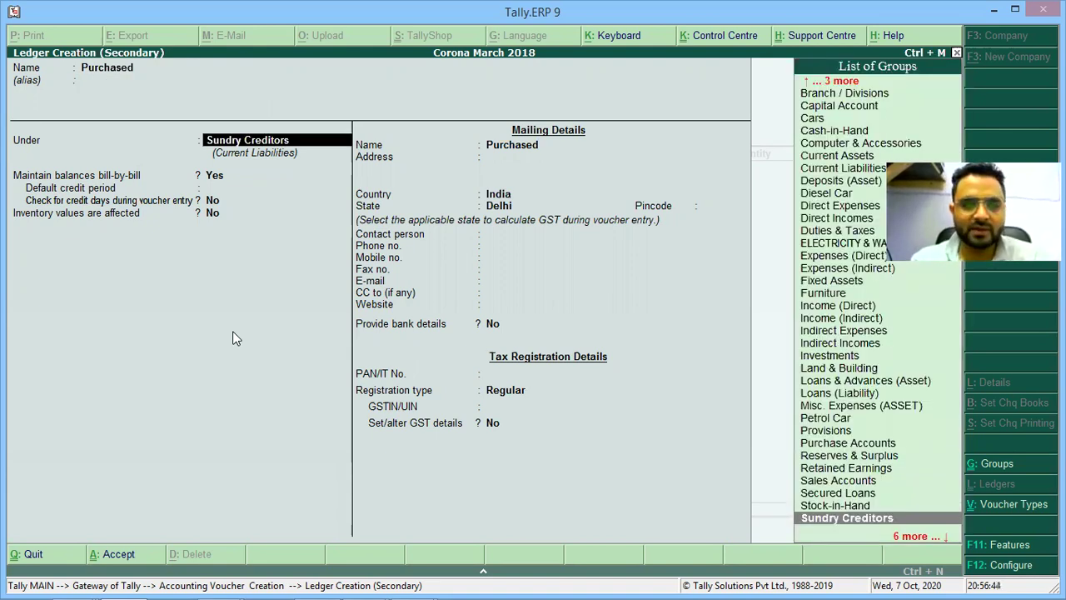
key("BackSpace")
key("BackSpace")
type("P")
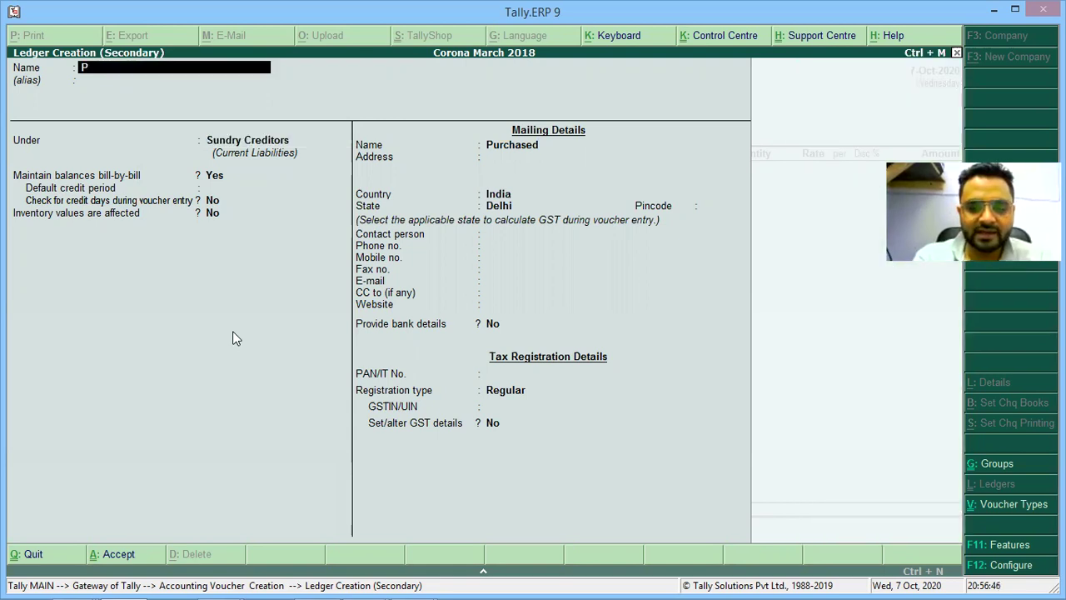
type("urchj")
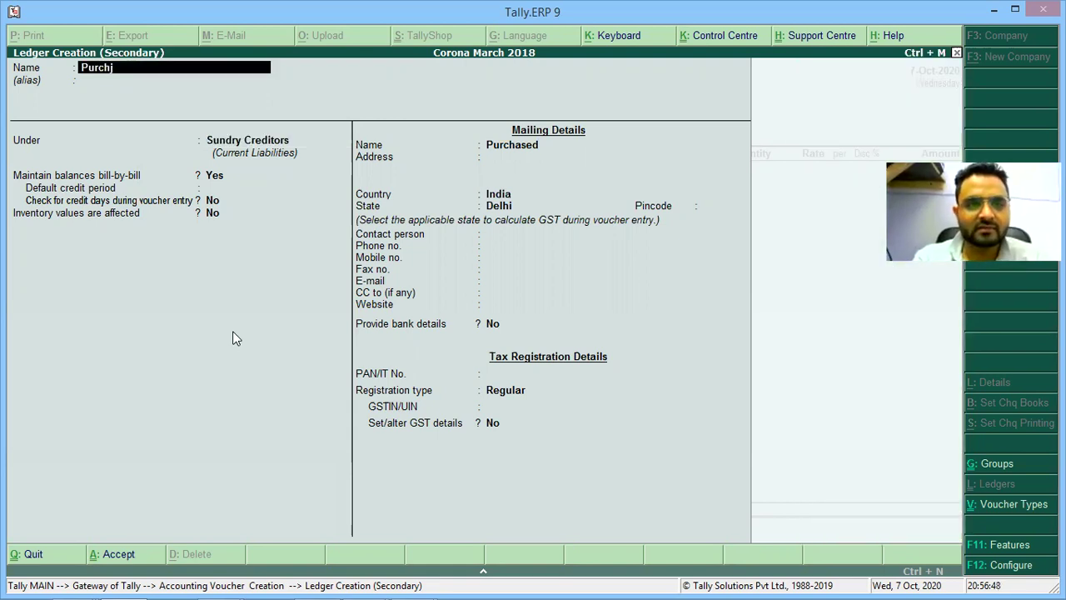
key("BackSpace")
type("ases")
key("Return")
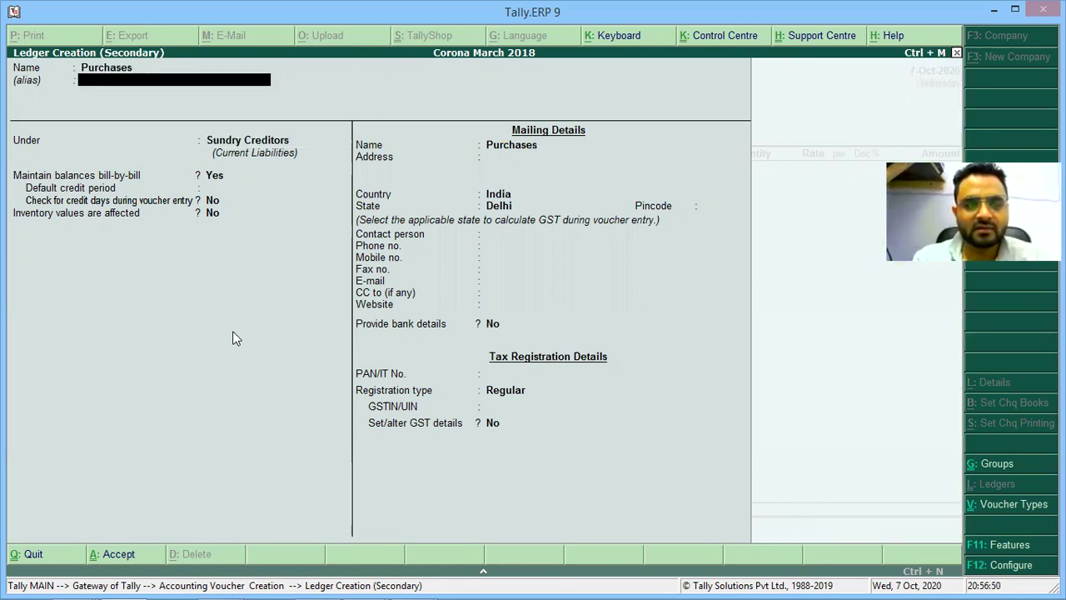
Group the Purchases ledger under Purchase Accounts by typing 'Purch'.
key("alt+Tab")
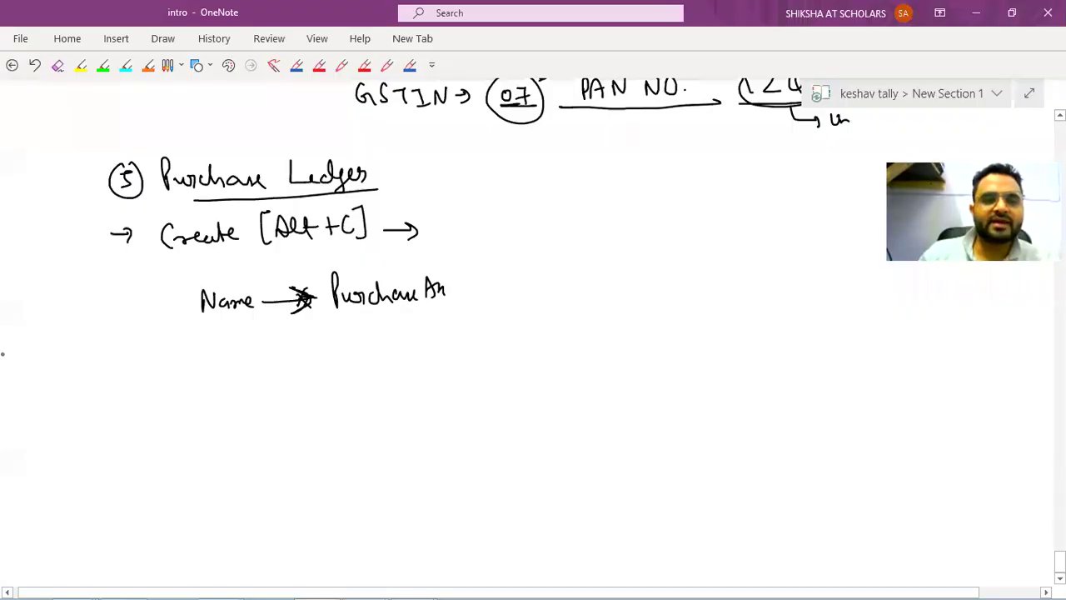
key("alt+Tab")
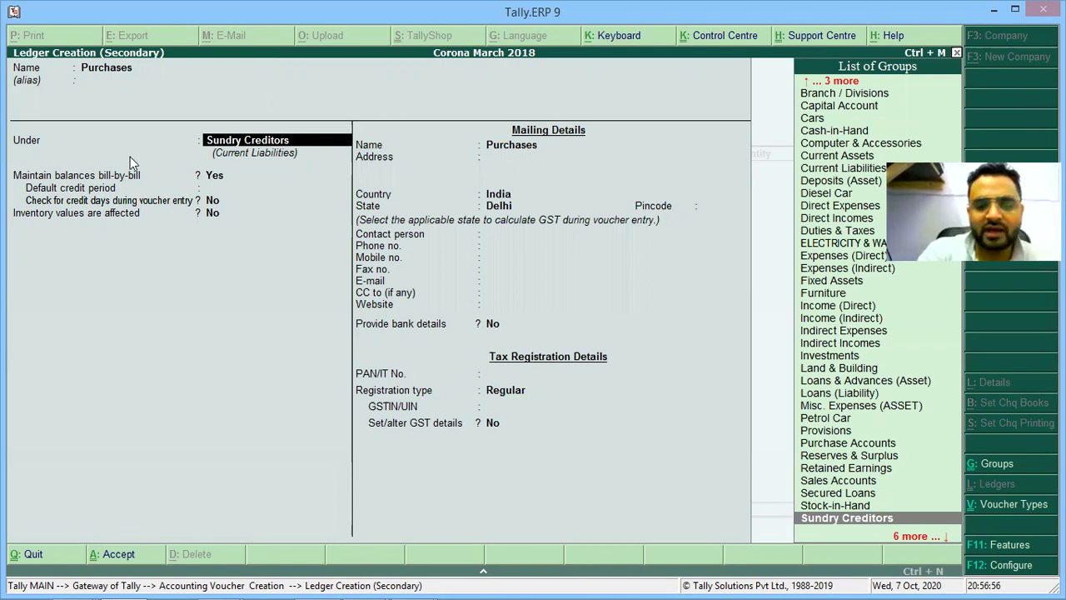
type("Purch")
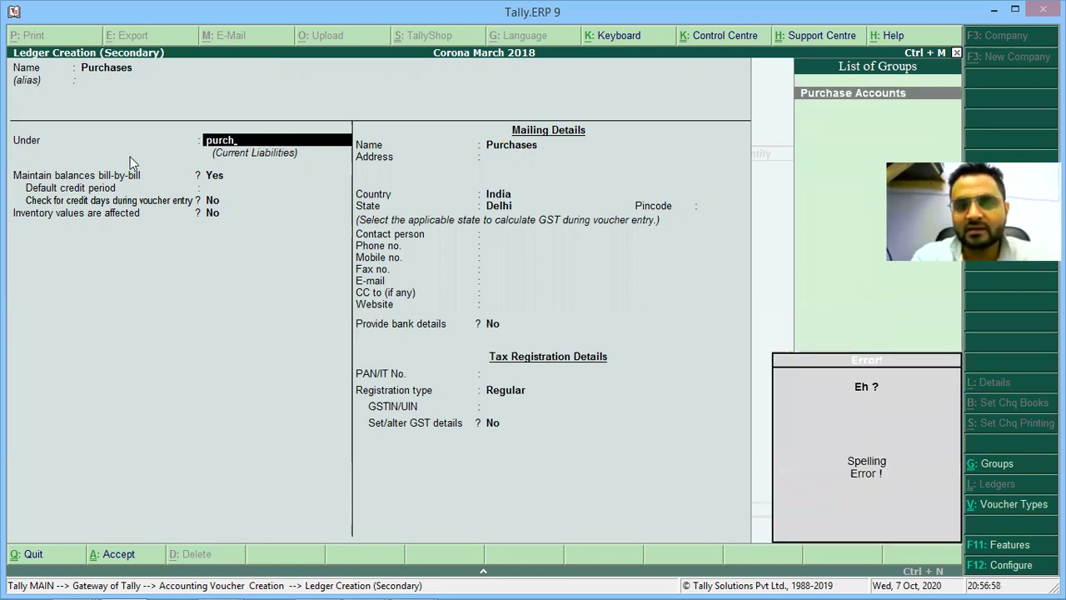
key("Return")
key("alt+Tab")
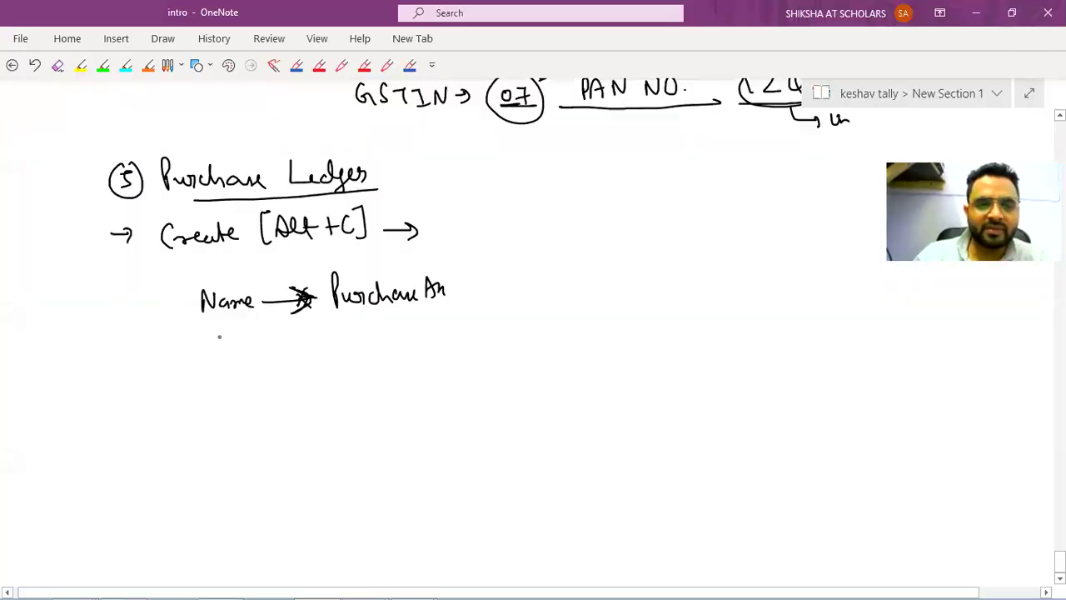
Handwrite 'Under → Purchase Accounts' below the Name line.
left_click_drag(203, 323, 218, 327)
left_click_drag(223, 336, 263, 341)
left_click_drag(265, 340, 275, 347)
mouse_move(326, 343)
left_mouse_down()
mouse_move(326, 326)
mouse_move(370, 334)
left_mouse_up()
mouse_move(373, 320)
left_mouse_down()
mouse_move(383, 341)
mouse_move(432, 309)
mouse_move(441, 335)
left_mouse_up()
left_click_drag(428, 325, 440, 324)
left_click_drag(456, 320, 455, 335)
mouse_move(464, 319)
left_mouse_down()
mouse_move(464, 335)
mouse_move(473, 323)
left_mouse_up()
left_click_drag(484, 321, 511, 326)
left_click_drag(515, 313, 520, 330)
left_click_drag(511, 321, 524, 320)
left_click_drag(535, 317, 528, 330)
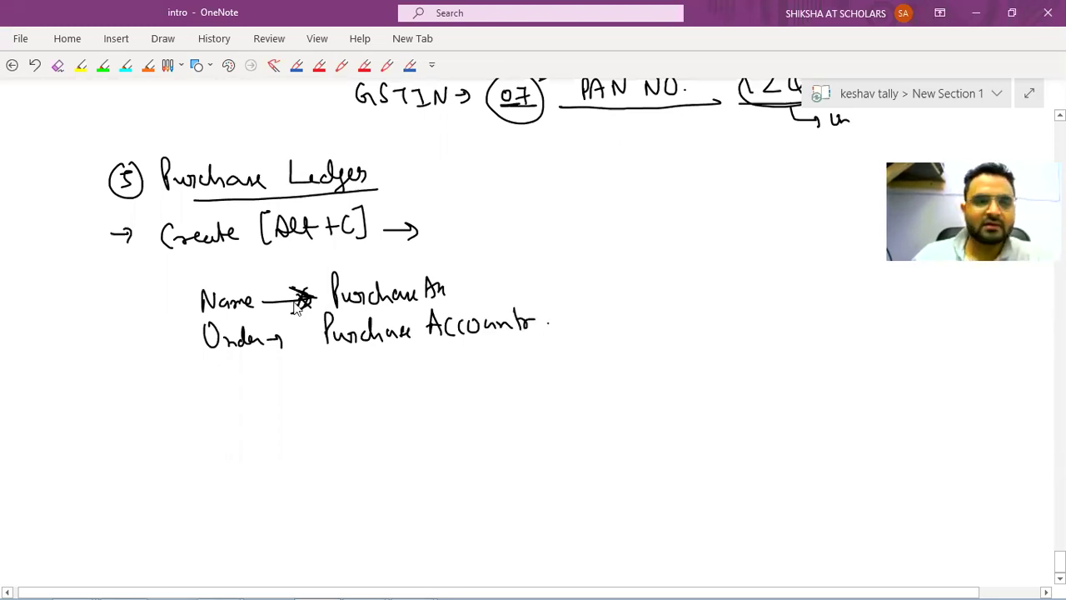
Write 'Inventory Values are affected → Yes' and add asterisk bullets before all three lines.
key("alt+Tab")
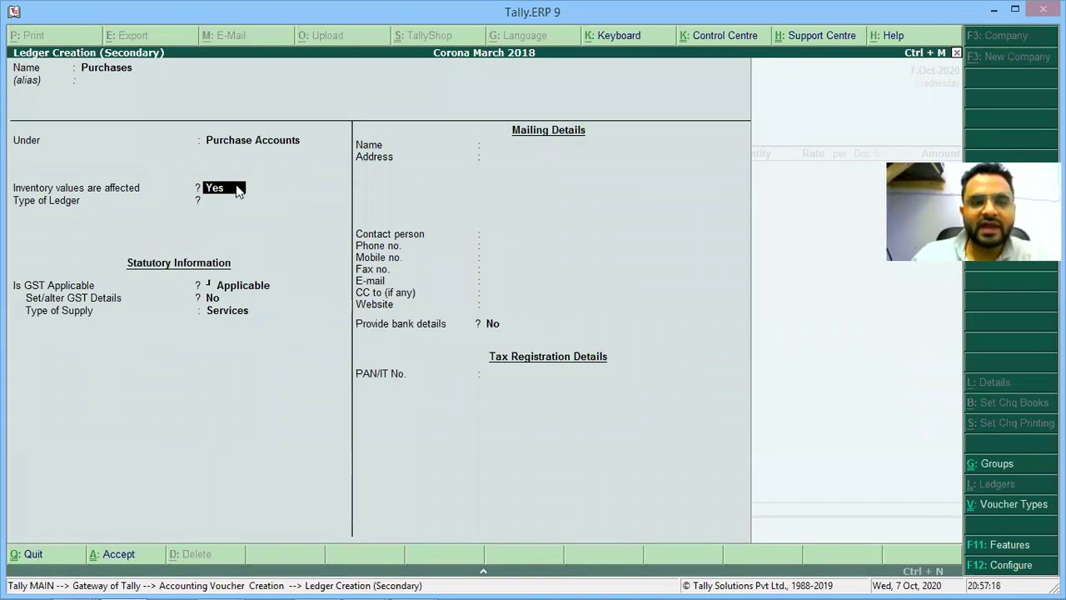
key("alt+Tab")
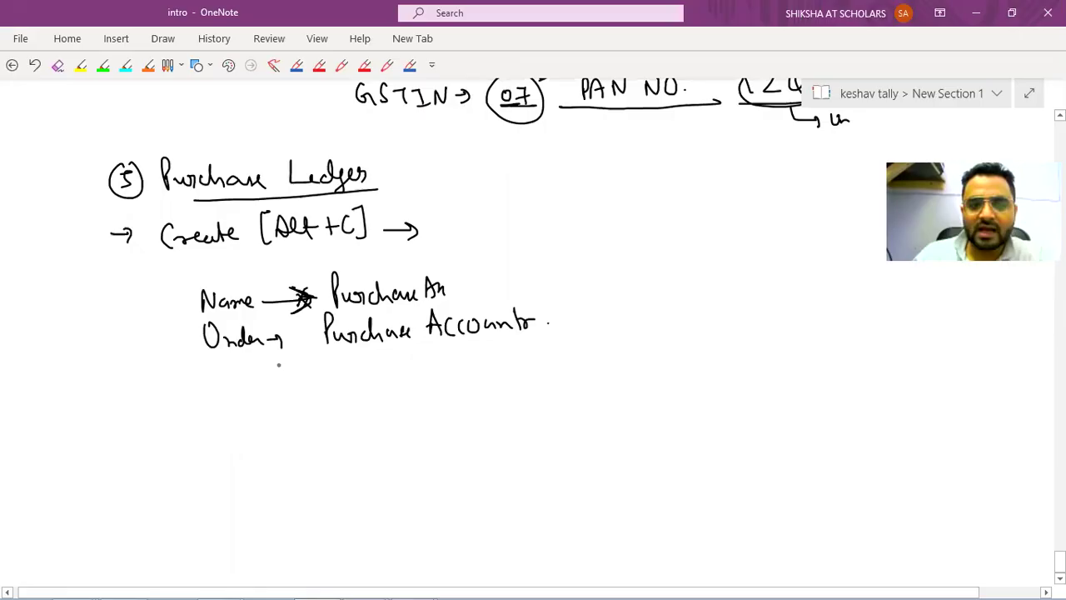
mouse_move(187, 372)
left_mouse_down()
mouse_move(206, 372)
mouse_move(196, 396)
left_mouse_up()
left_click_drag(190, 396, 209, 395)
mouse_move(214, 394)
left_mouse_down()
mouse_move(285, 381)
mouse_move(288, 399)
left_mouse_up()
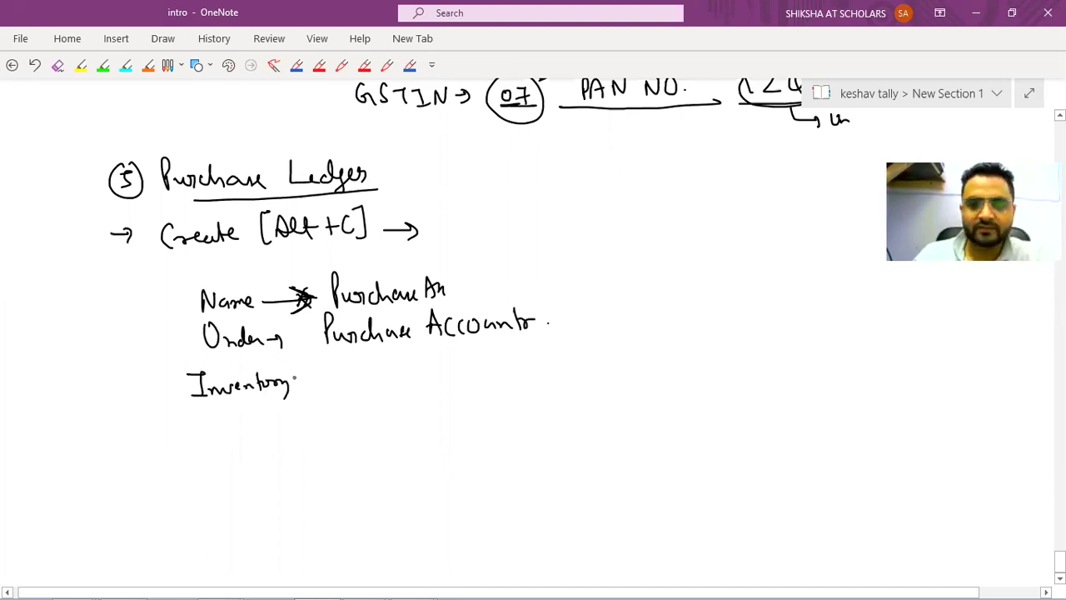
left_click_drag(297, 371, 341, 388)
left_click_drag(376, 376, 397, 380)
left_click_drag(175, 298, 186, 309)
left_click_drag(173, 336, 180, 343)
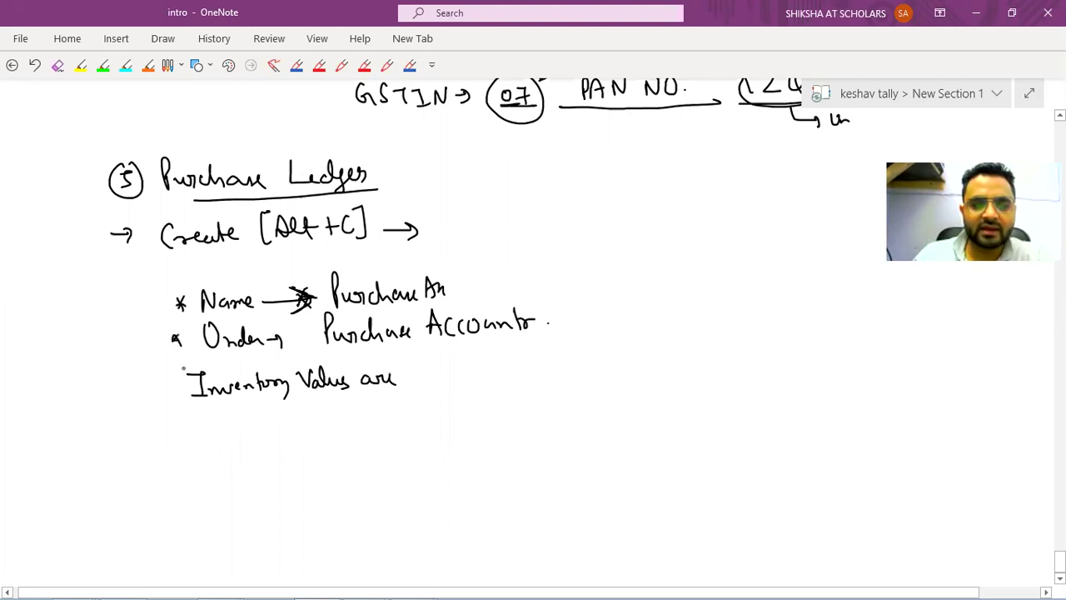
left_click_drag(169, 379, 182, 390)
left_click_drag(411, 379, 426, 388)
mouse_move(433, 369)
left_mouse_down()
mouse_move(435, 390)
mouse_move(525, 379)
mouse_move(509, 379)
left_mouse_up()
left_click_drag(516, 379, 538, 383)
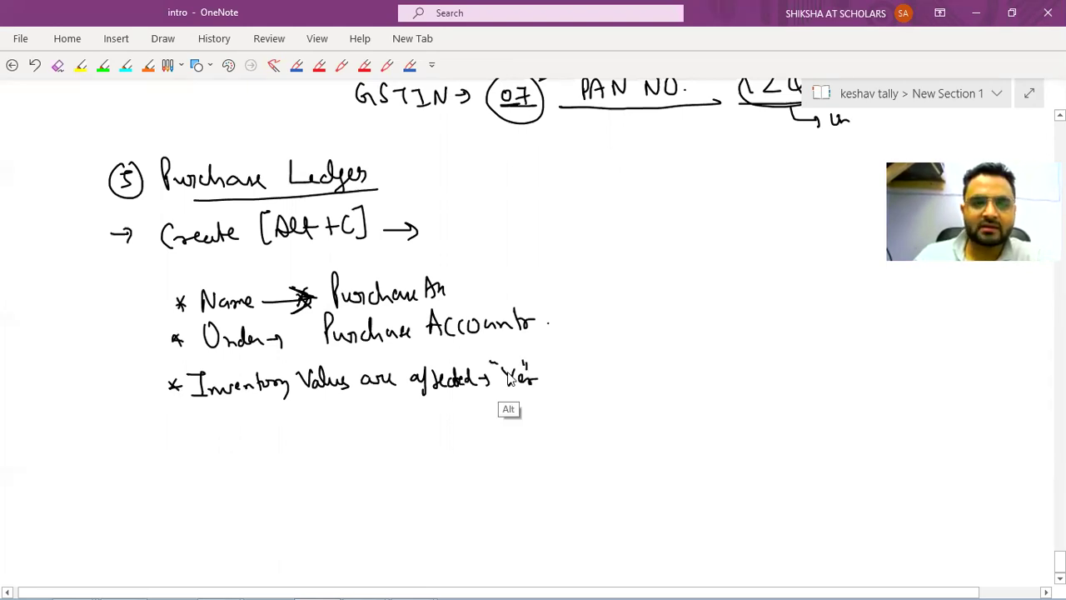
Set inventory values affected to Yes, Type of Ledger to Not Applicable, and keep GST Applicable.
key("alt+Tab")
type("y")
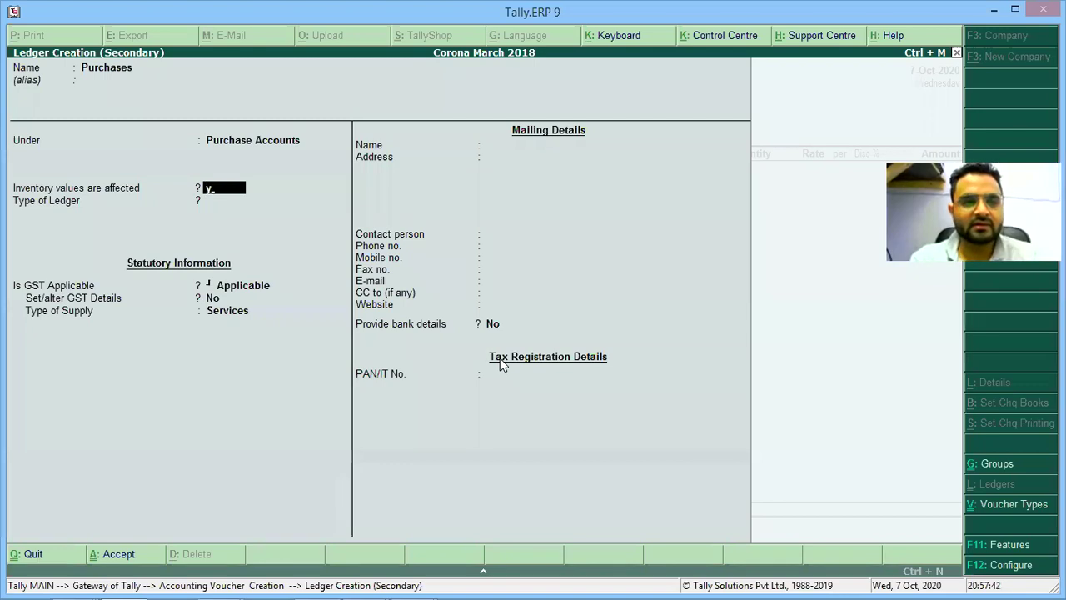
key("Return")
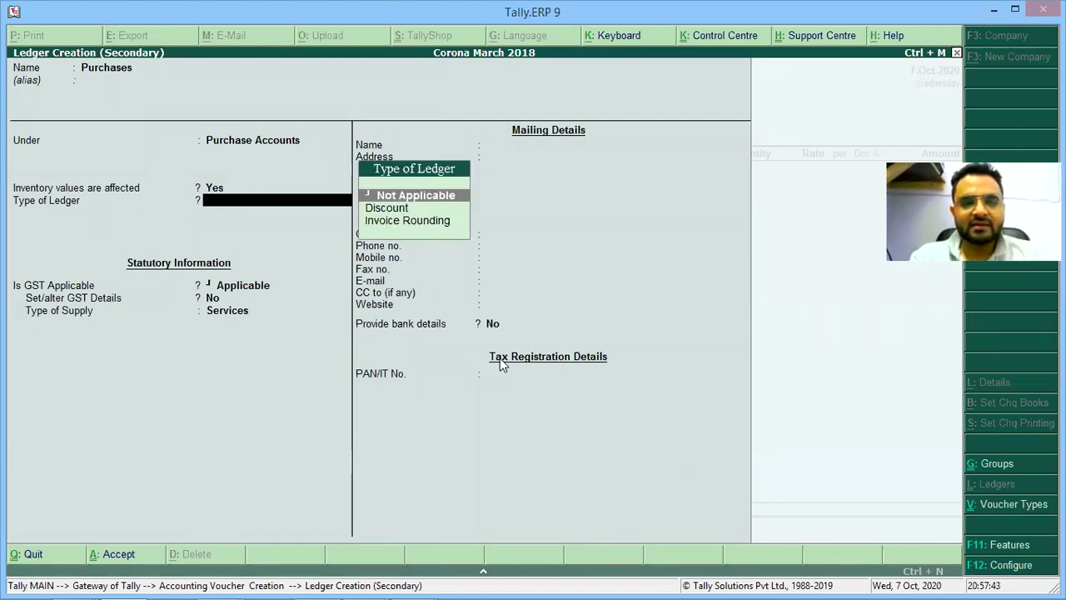
key("Return")
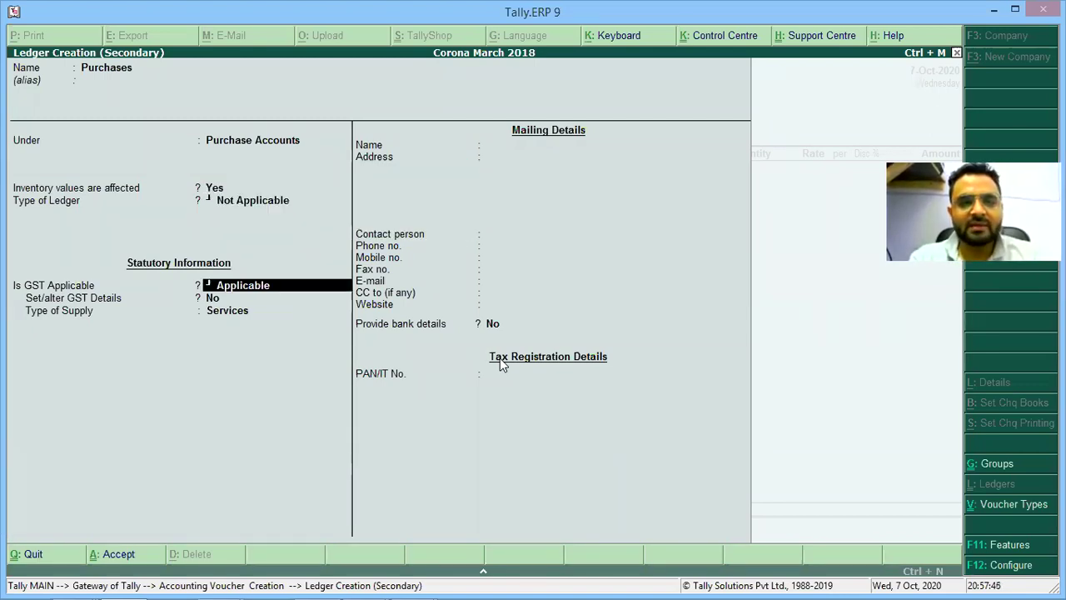
key("y")
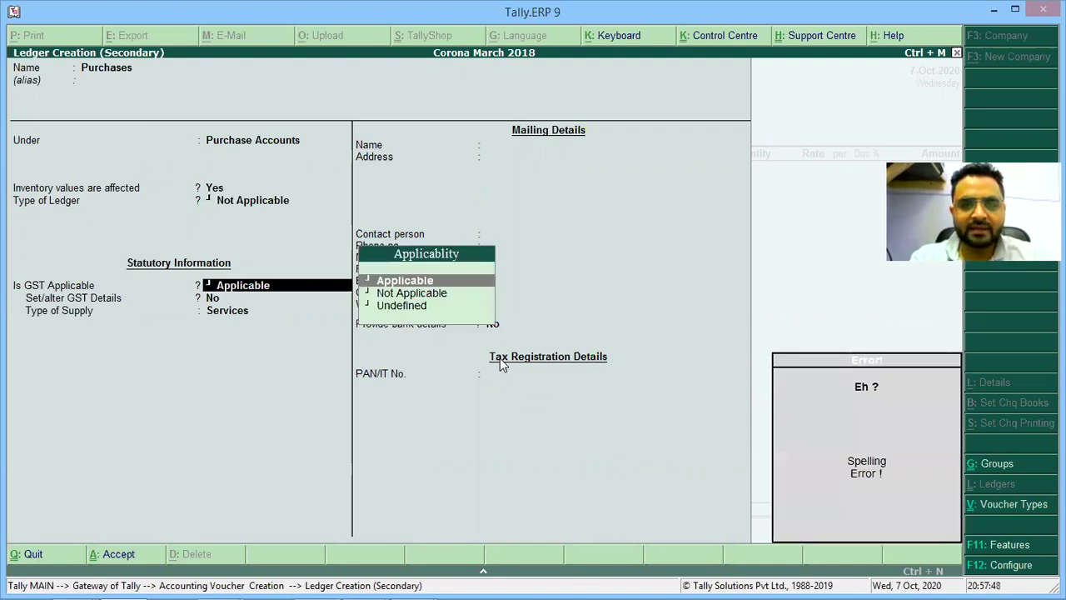
key("BackSpace")
key("BackSpace")
key("BackSpace")
key("BackSpace")
key("BackSpace")
key("BackSpace")
key("BackSpace")
key("BackSpace")
key("BackSpace")
key("BackSpace")
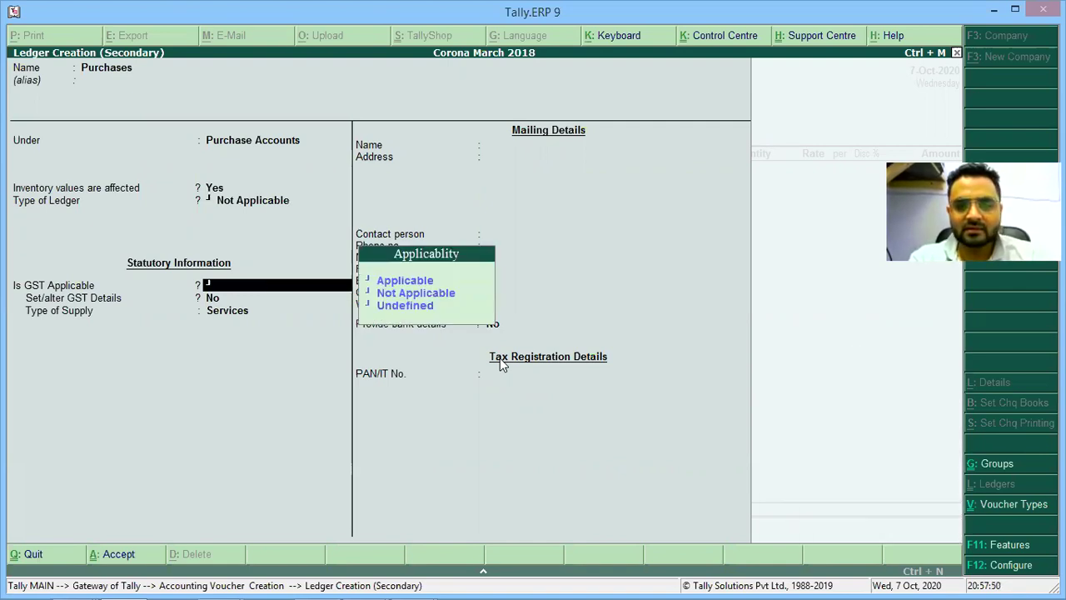
key("BackSpace")
key("Return")
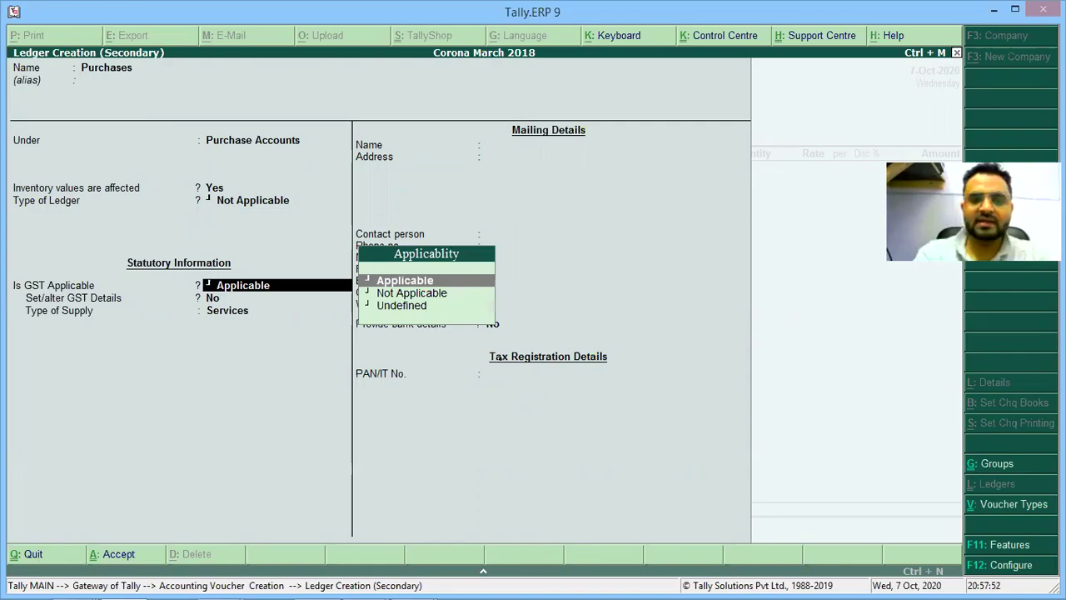
Add a new asterisk bullet in the notes below the Inventory line.
key("alt+Tab")
left_click_drag(170, 422, 187, 427)
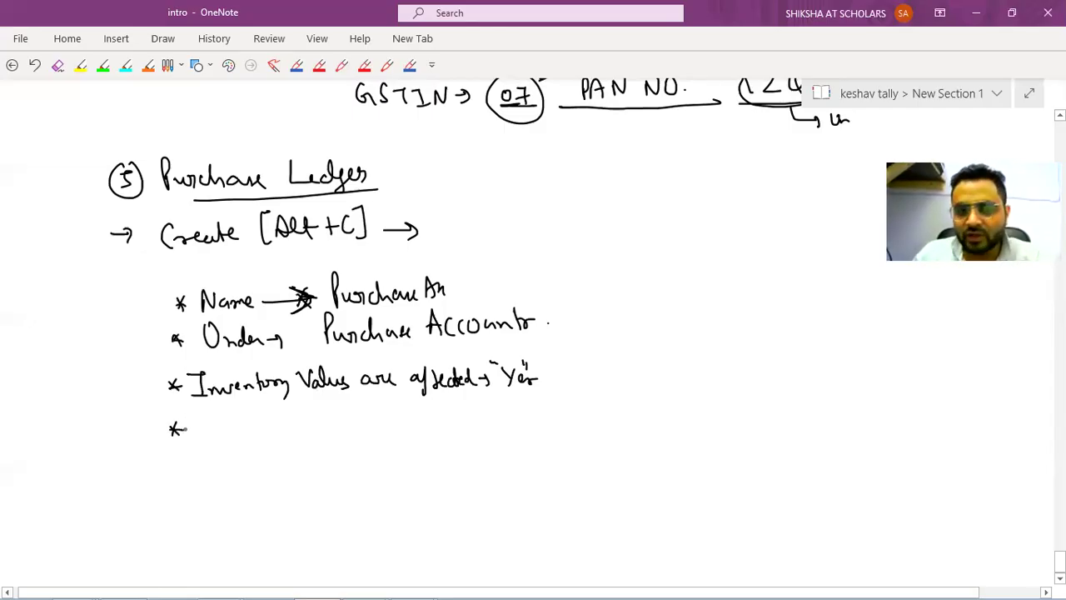
key("alt+Tab")
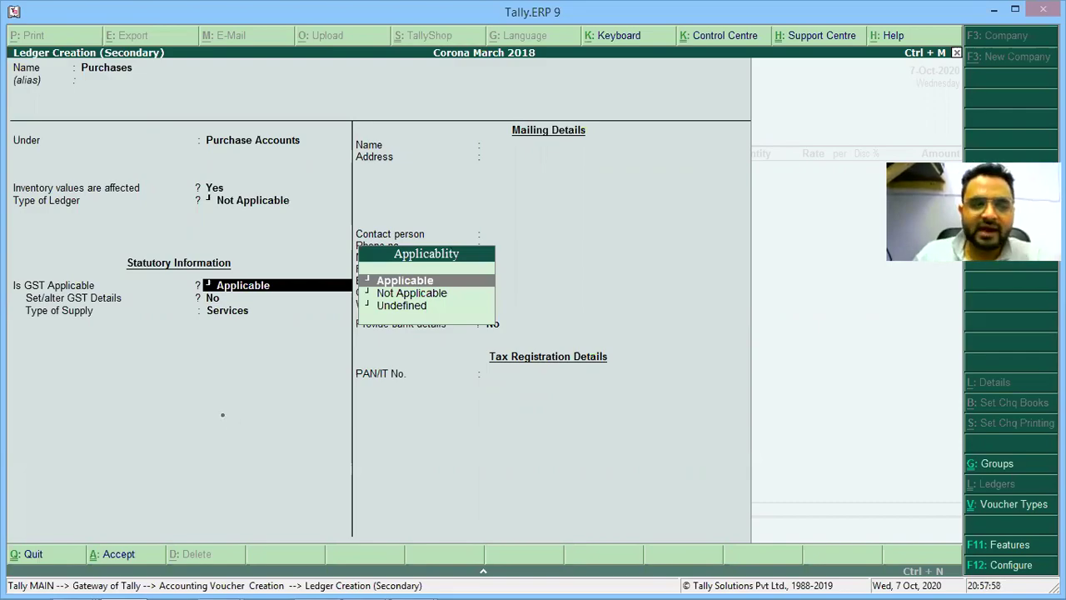
key("alt+Tab")
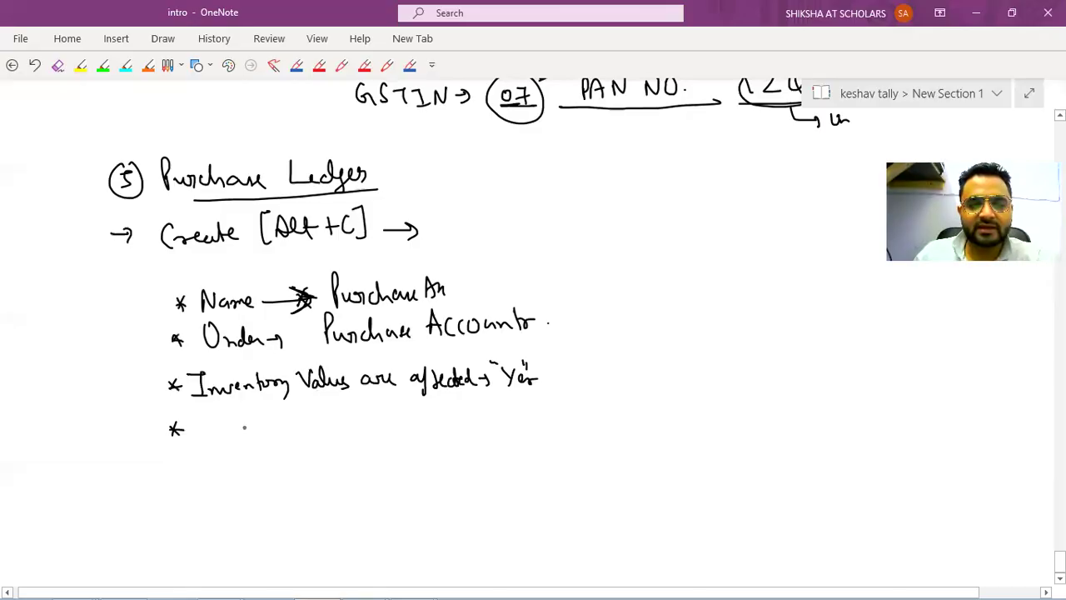
Finish the 'Type of Ledger' note, then in Tally accept GST Applicable and Set/Alter No.
left_click_drag(205, 423, 285, 450)
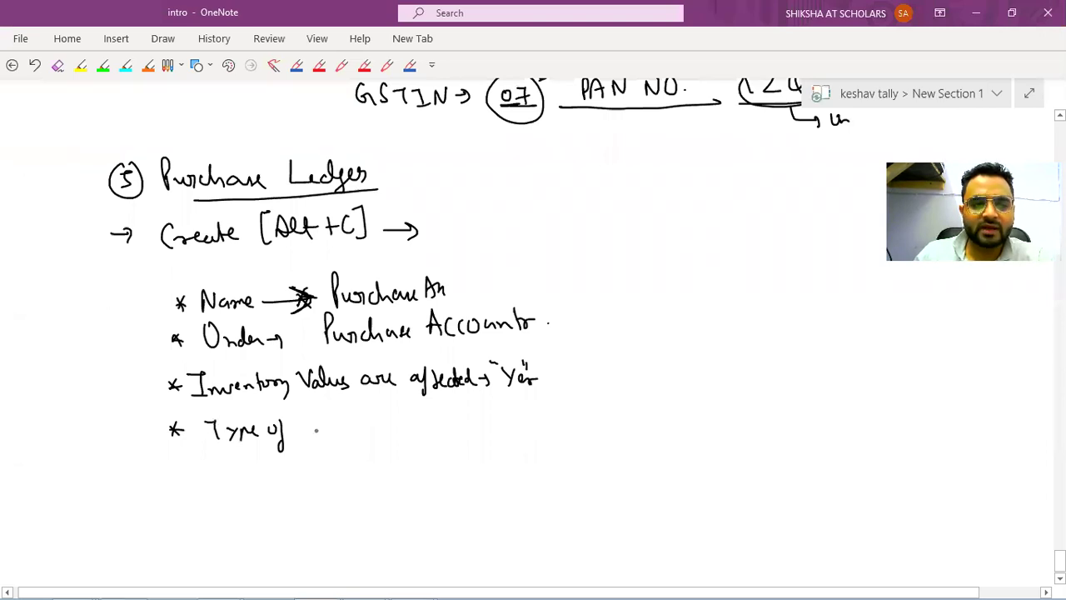
mouse_move(316, 429)
left_mouse_down()
mouse_move(488, 416)
mouse_move(504, 427)
mouse_move(567, 423)
left_mouse_up()
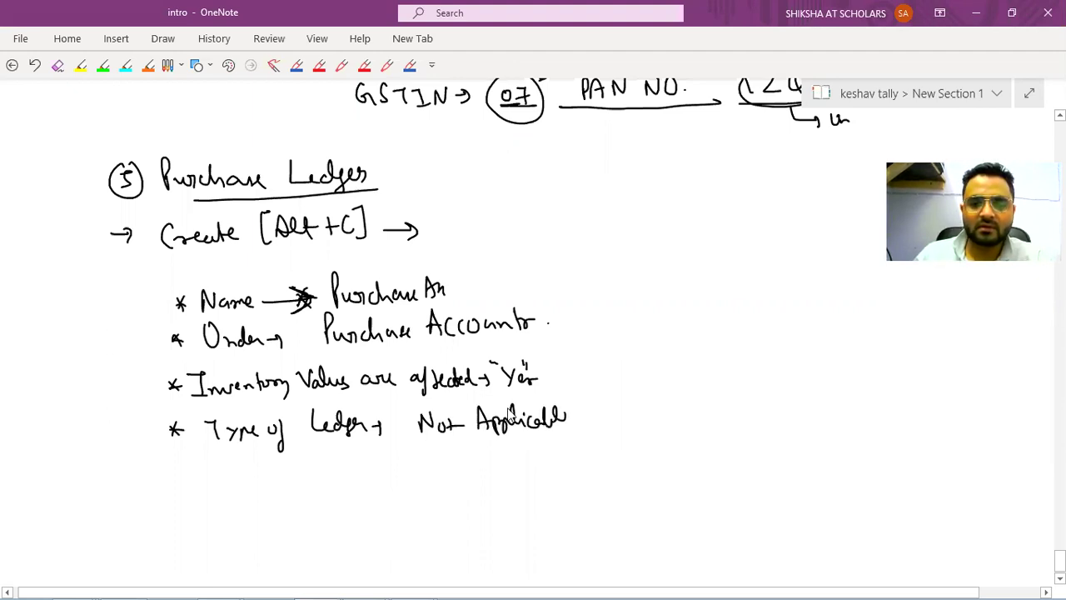
key("alt+Tab")
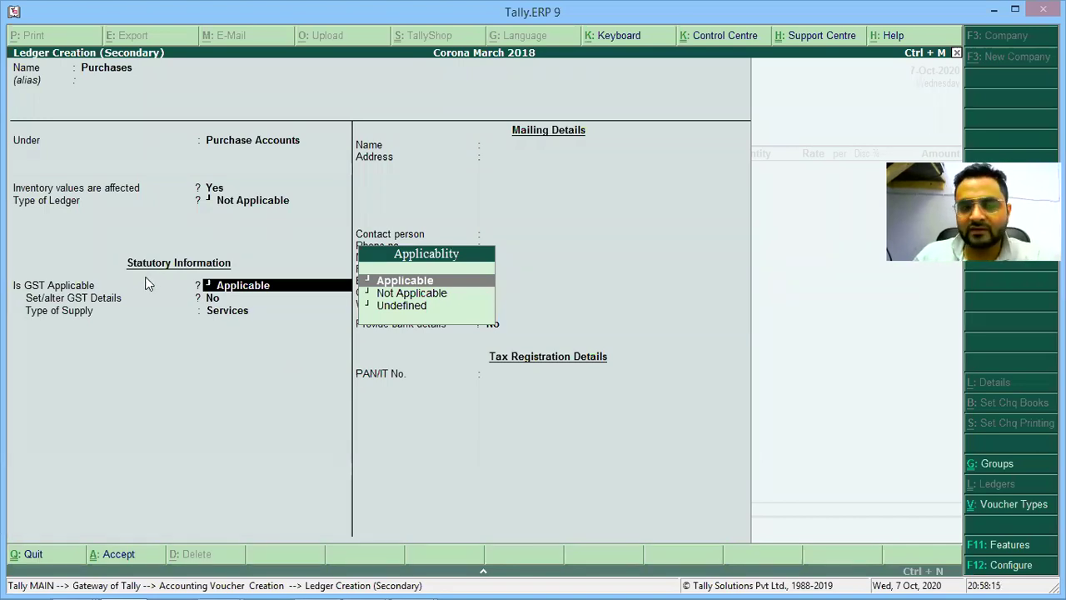
key("Return")
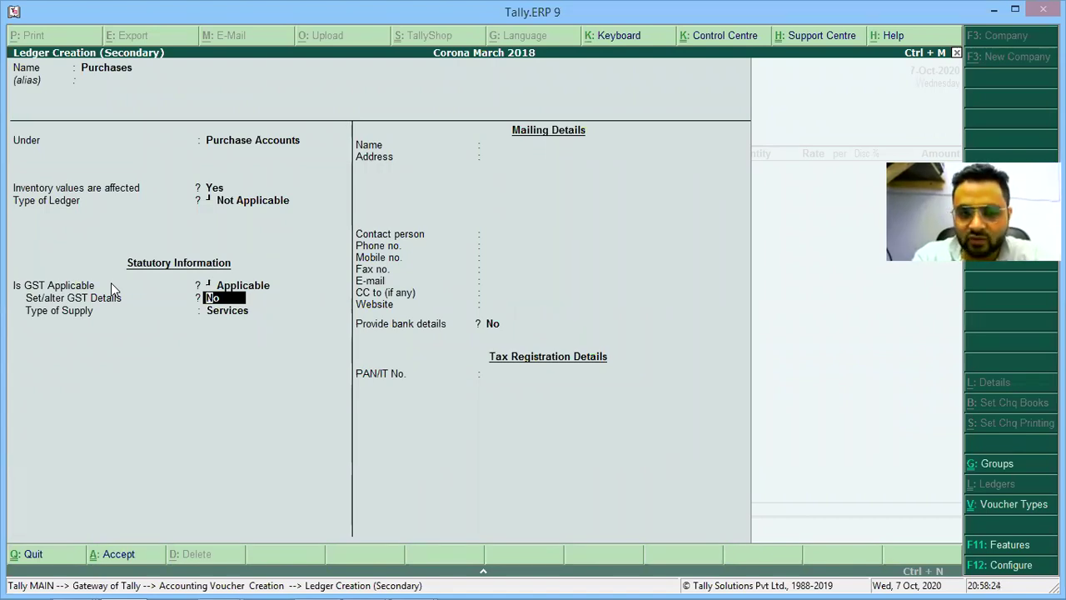
key("Return")
Handwrite a starred 'GST Applicable → Yes' line in the OneNote notes.
key("alt+Tab")
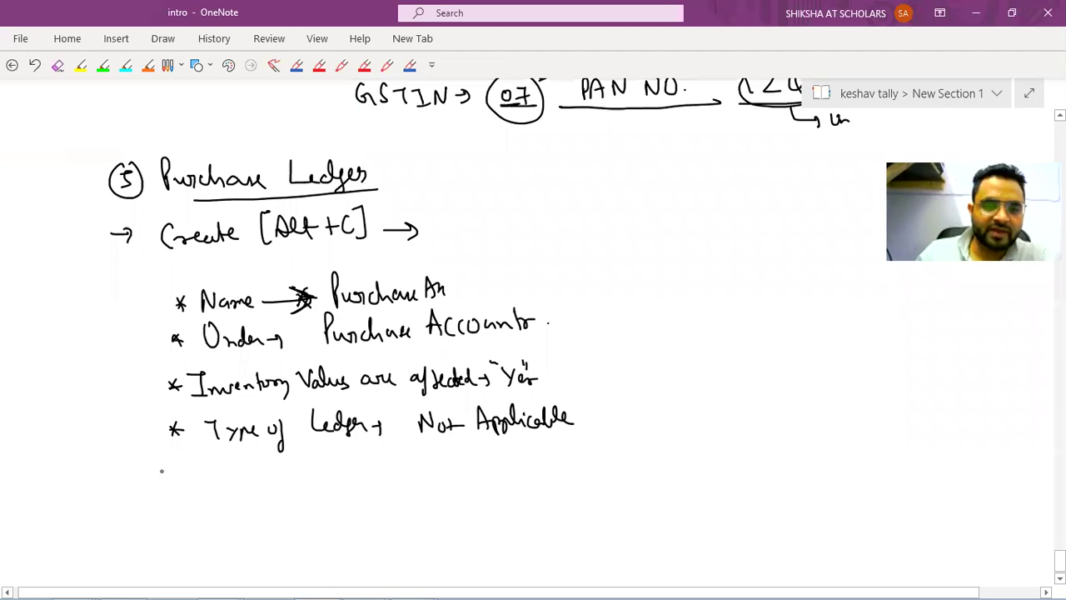
left_click_drag(161, 466, 182, 485)
left_click_drag(180, 466, 163, 484)
mouse_move(225, 456)
left_mouse_down()
mouse_move(219, 471)
mouse_move(303, 463)
mouse_move(315, 475)
mouse_move(326, 456)
mouse_move(443, 471)
left_mouse_up()
left_click_drag(170, 506, 179, 519)
Handwrite 'Set/Alter → No' and draw a star bullet on the right of the page.
left_click_drag(165, 515, 219, 517)
left_click_drag(226, 512, 242, 516)
left_click_drag(235, 508, 246, 505)
left_click_drag(252, 495, 248, 526)
mouse_move(265, 513)
left_mouse_down()
mouse_move(273, 495)
mouse_move(278, 513)
left_mouse_up()
left_click_drag(265, 504, 301, 511)
left_click_drag(302, 504, 340, 503)
mouse_move(335, 498)
left_mouse_down()
mouse_move(336, 509)
mouse_move(371, 491)
mouse_move(380, 499)
left_mouse_up()
left_click(387, 505)
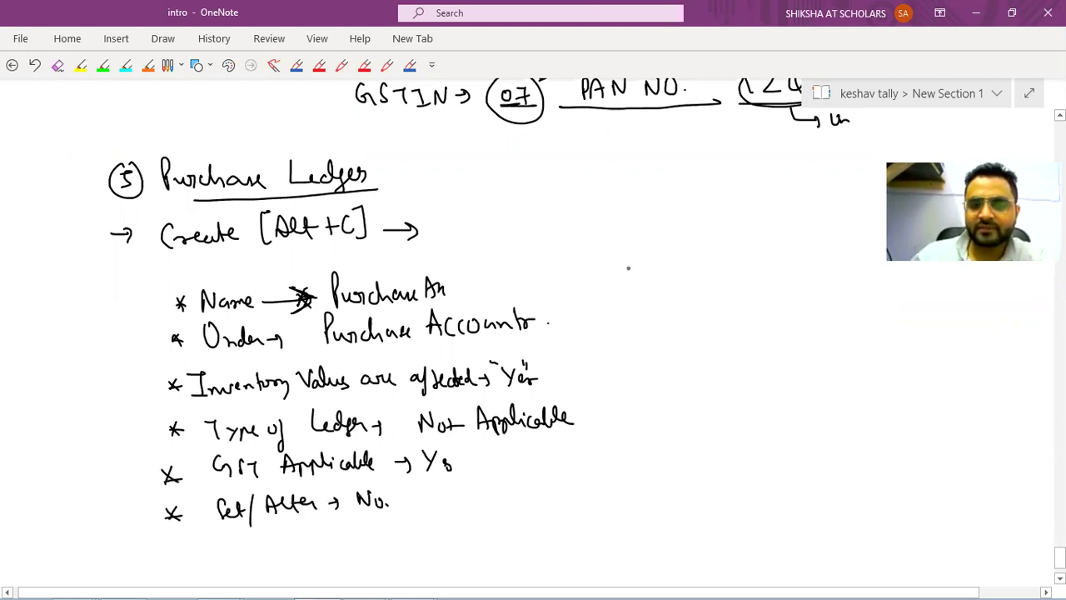
left_click_drag(624, 267, 628, 285)
left_click_drag(620, 281, 635, 273)
left_click_drag(620, 274, 637, 283)
Choose Goods as the supply type, skip bank details, save the Purchases ledger, and note 'Type'.
key("alt+Tab")
key("alt+Tab")
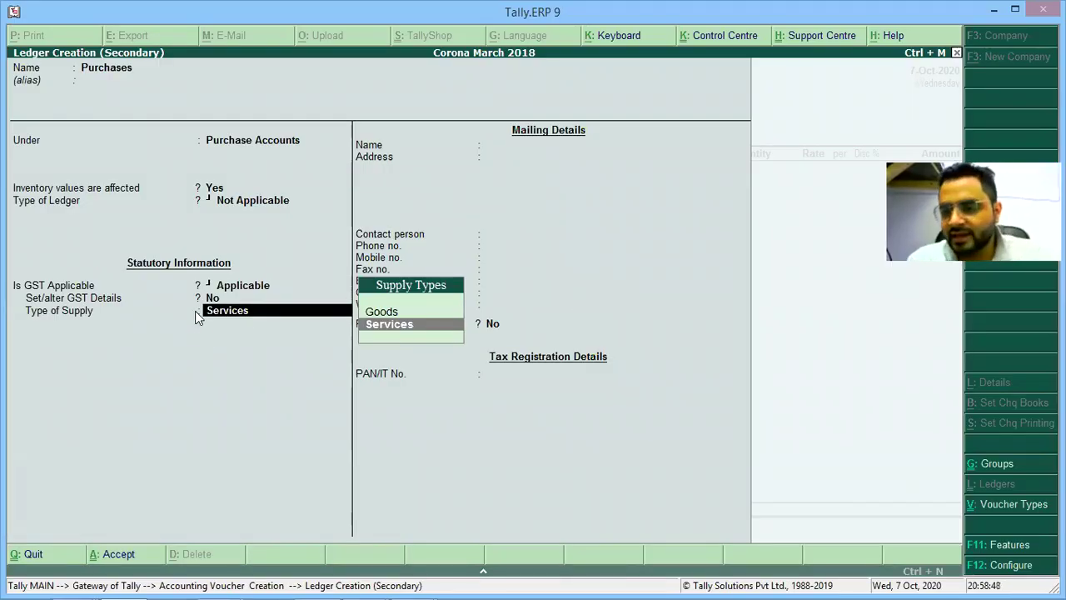
key("Up")
key("Return")
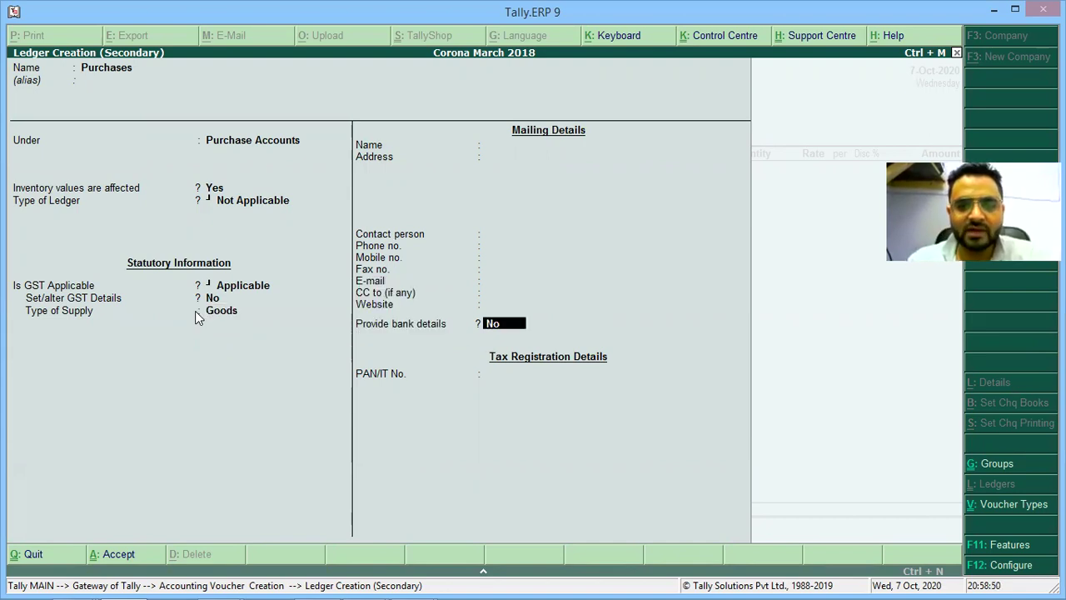
key("Return")
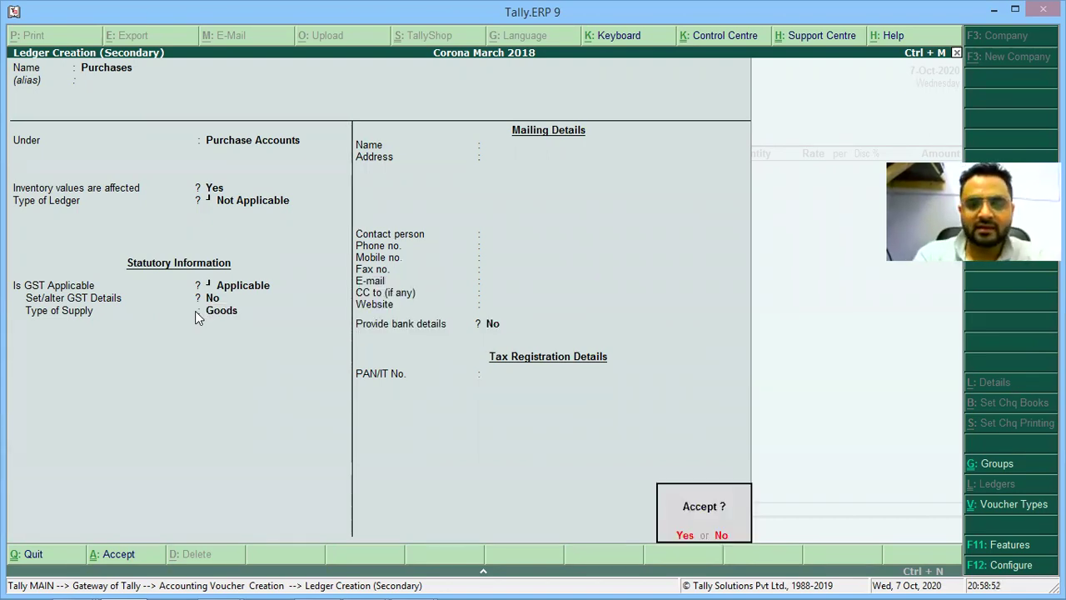
key("Return")
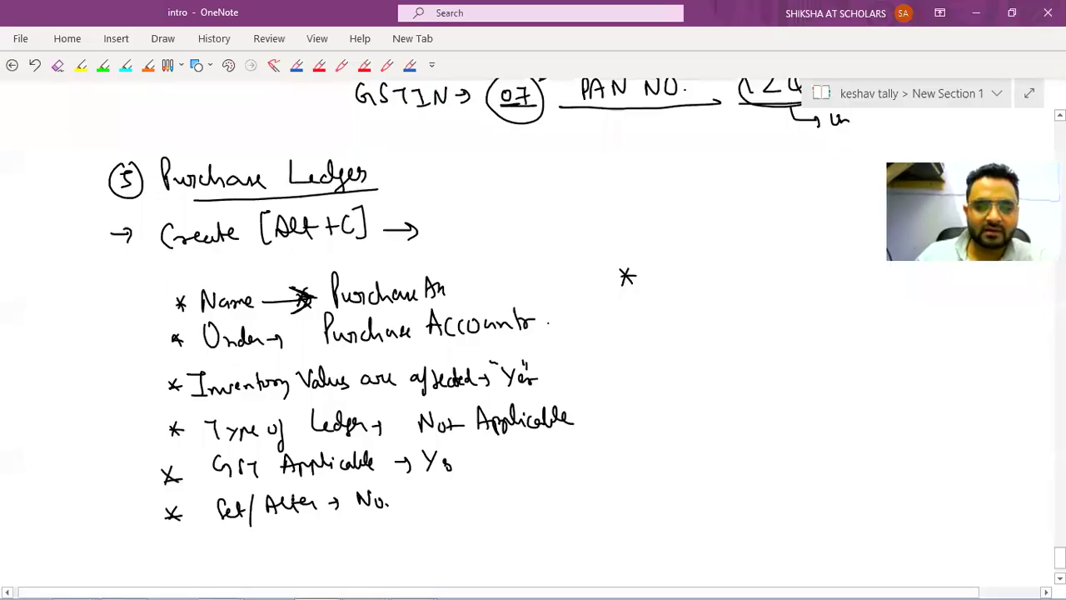
mouse_move(646, 269)
left_mouse_down()
mouse_move(684, 293)
mouse_move(698, 279)
mouse_move(795, 276)
mouse_move(818, 288)
mouse_move(915, 272)
left_mouse_up()
Search 'Purchase' in Tax Classification and select Purchase Taxable as the nature of transaction.
key("alt+Tab")
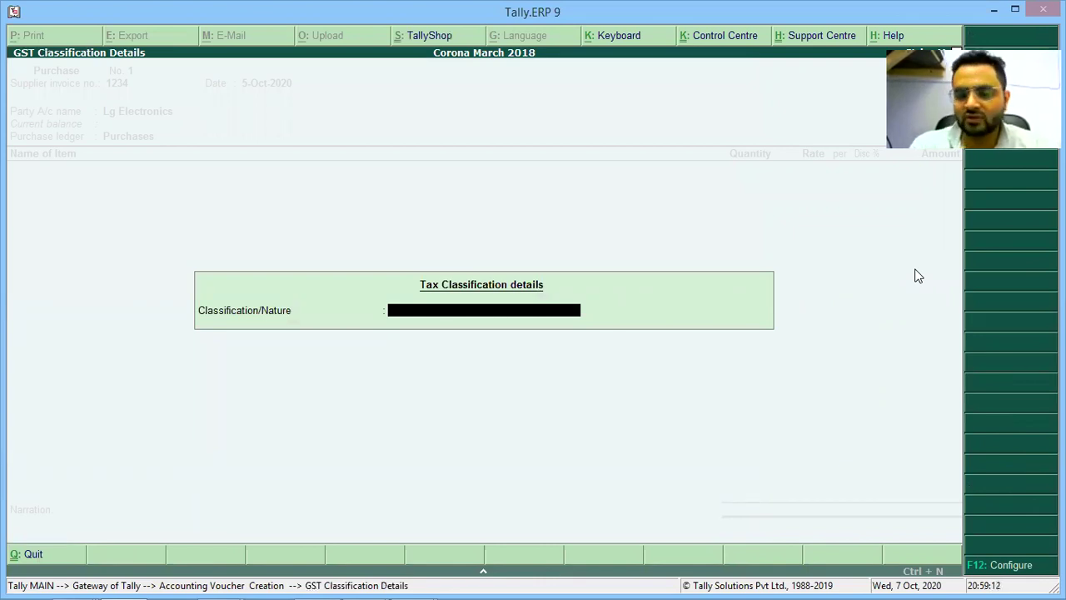
type("Purch")
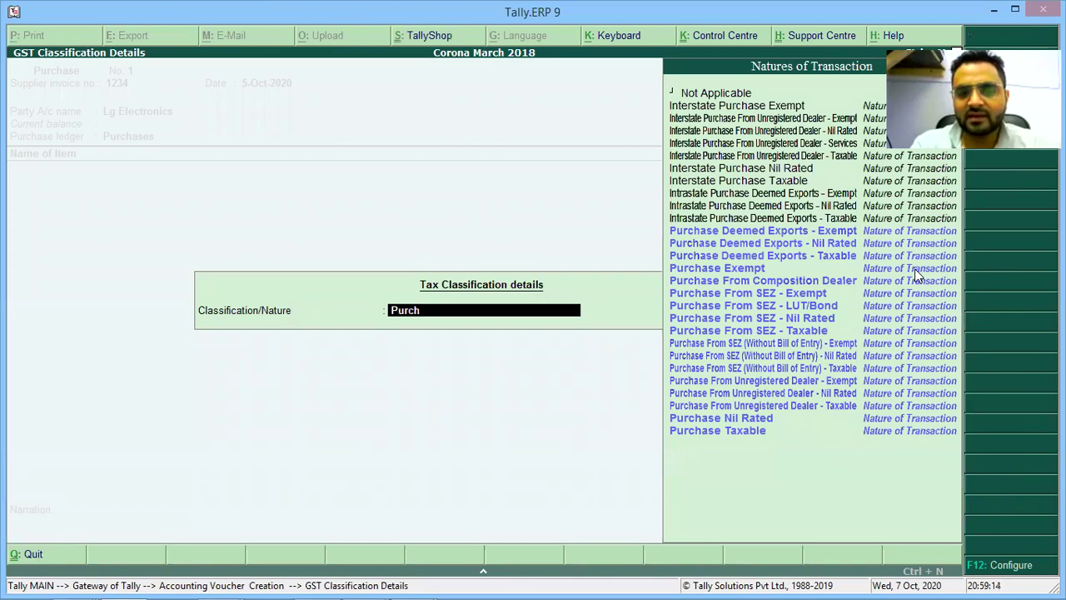
type("ase")
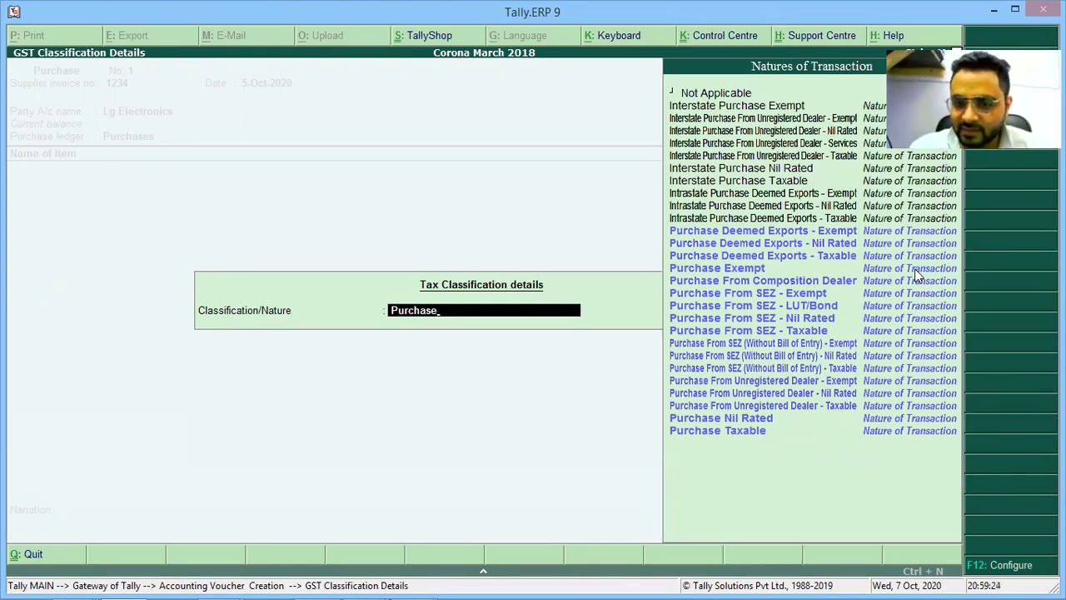
key("Down")
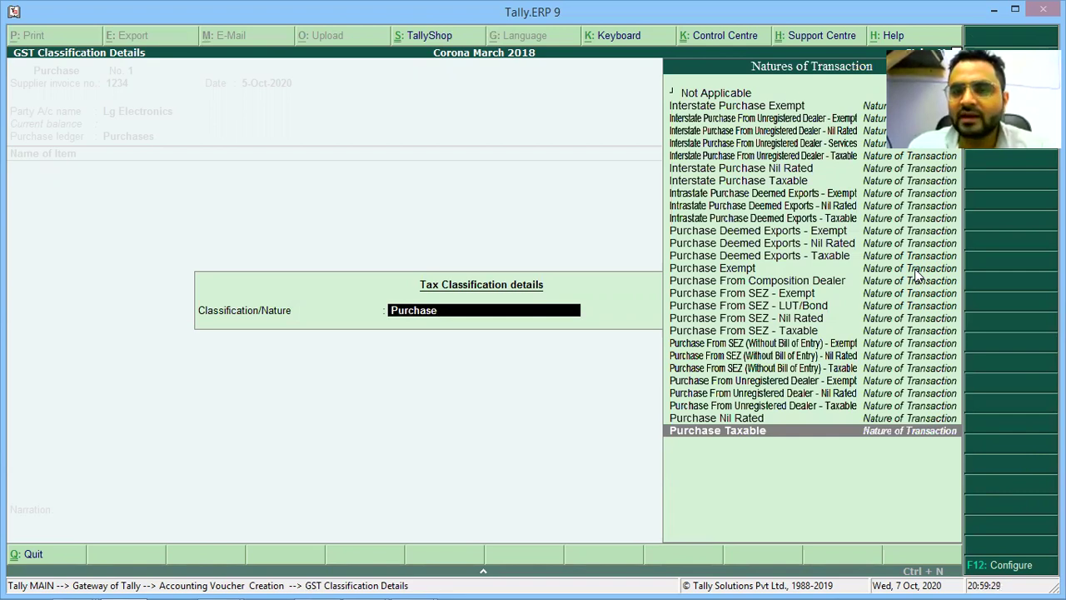
key("Down")
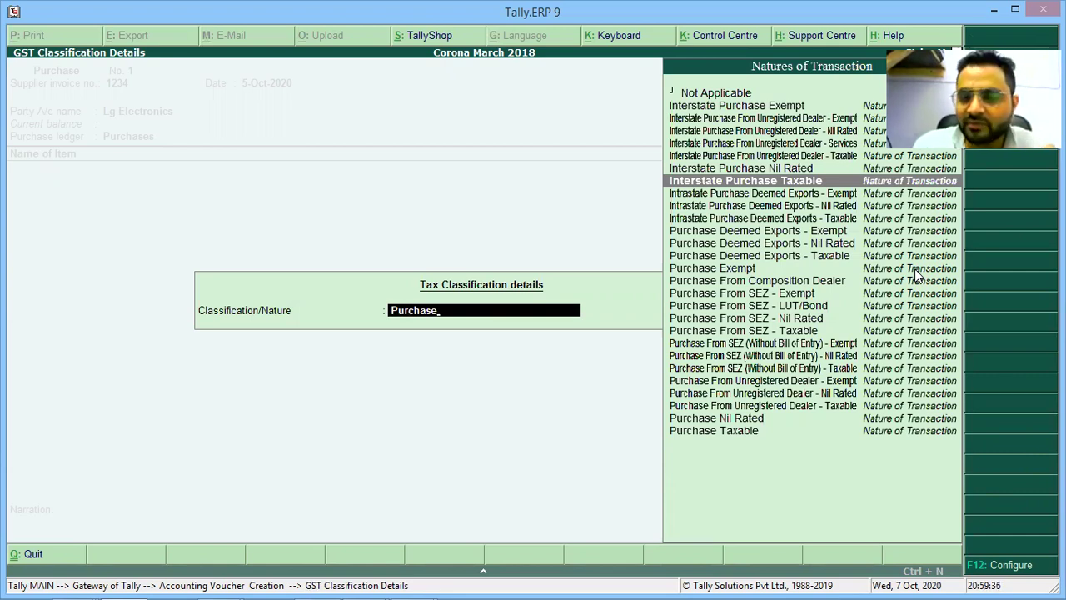
key("Page_Down")
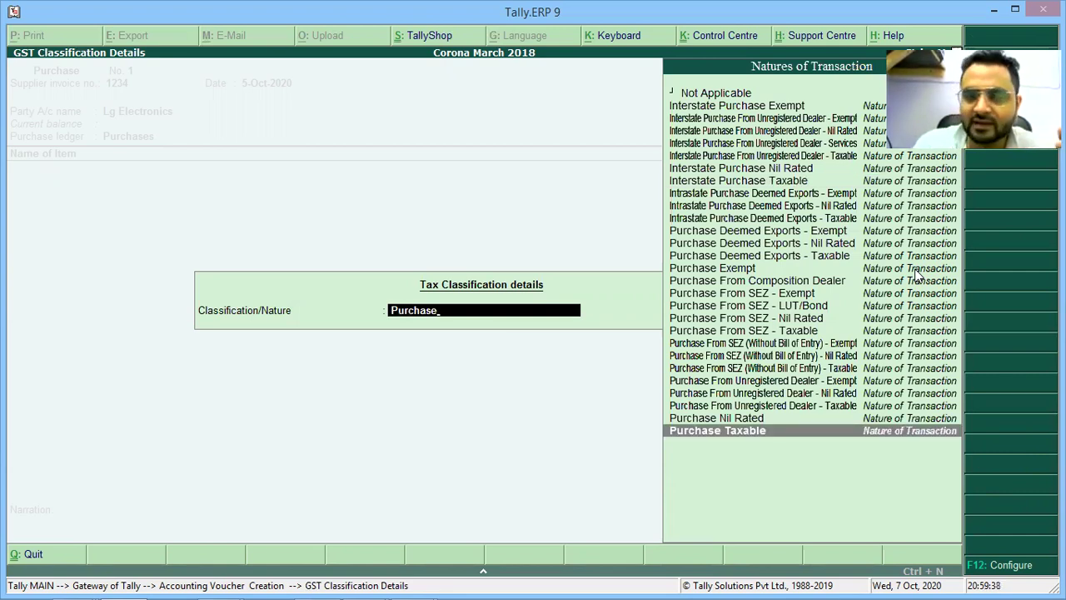
key("Return")
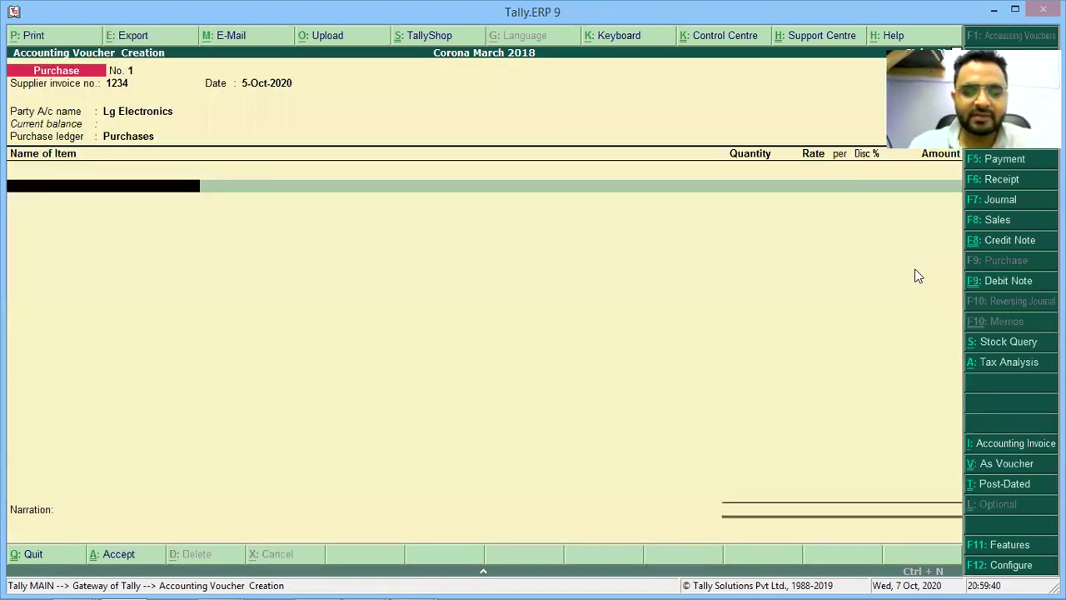
Handwrite '"Purchase Taxable" [Classification]' beneath the 'Type of Supply → Goods' line.
key("alt+Tab")
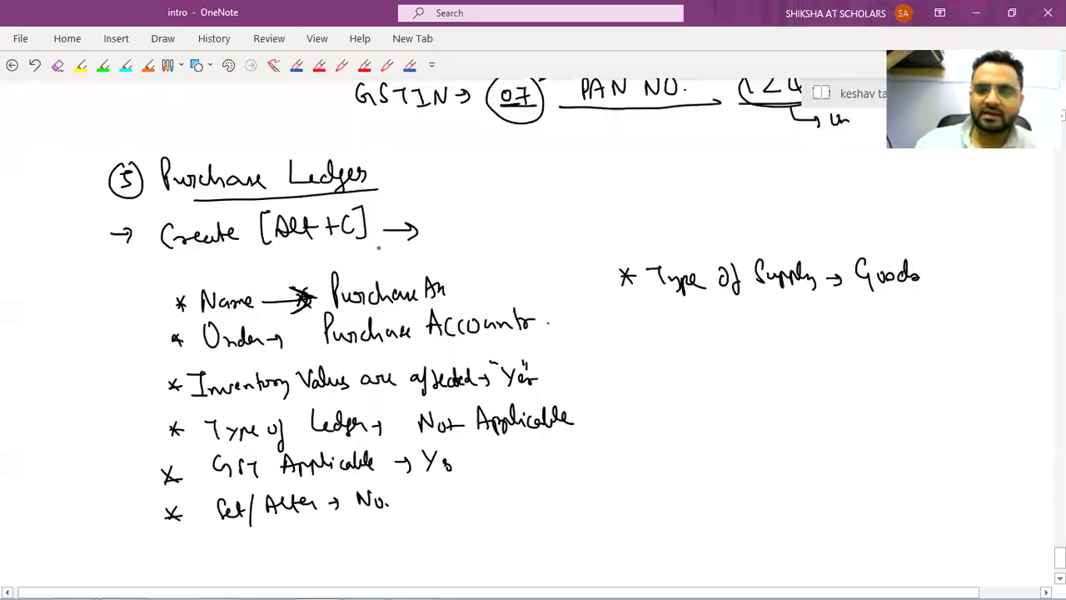
mouse_move(683, 329)
left_mouse_down()
mouse_move(683, 342)
mouse_move(846, 330)
left_mouse_up()
left_click_drag(646, 310, 659, 308)
mouse_move(836, 330)
left_mouse_down()
mouse_move(863, 304)
mouse_move(914, 340)
mouse_move(924, 335)
left_mouse_up()
mouse_move(935, 309)
left_mouse_down()
mouse_move(954, 326)
mouse_move(1024, 330)
left_mouse_up()
mouse_move(1012, 292)
left_mouse_down()
mouse_move(1029, 290)
mouse_move(1028, 341)
left_mouse_up()
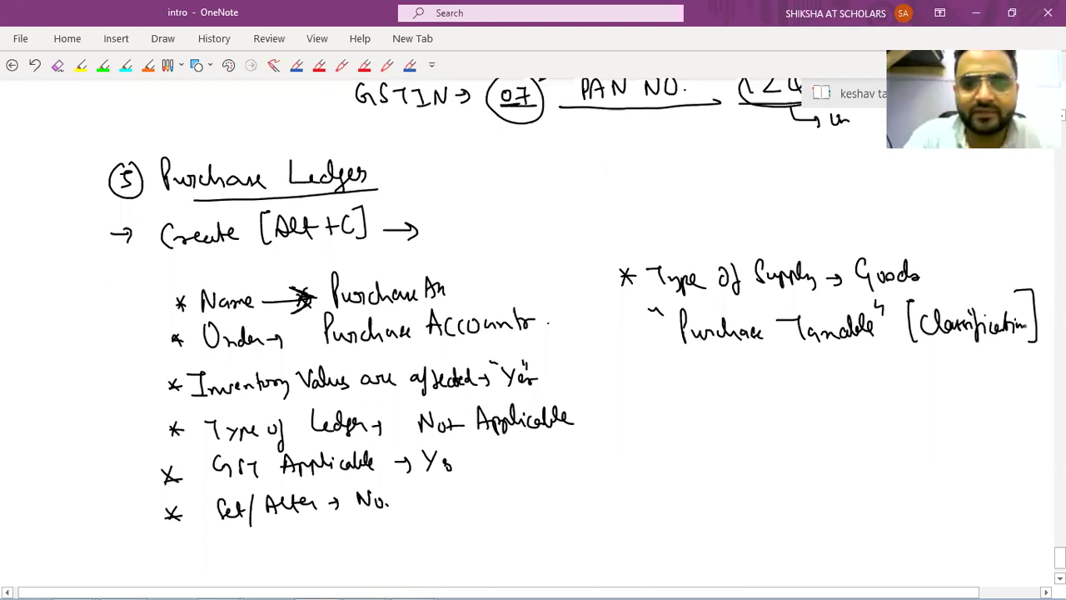
key("alt+Tab")
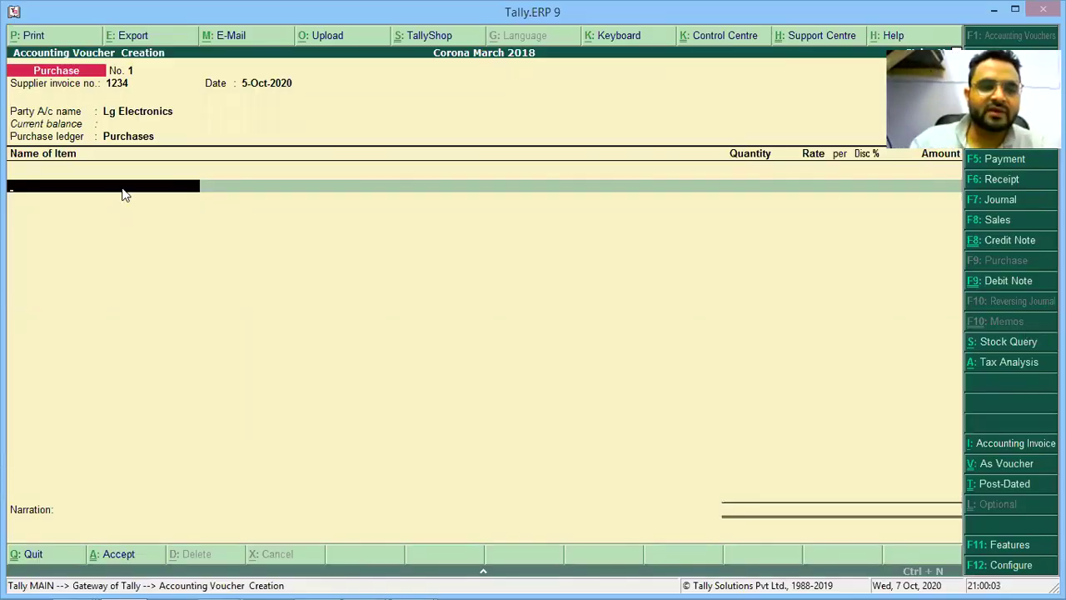
key("alt+Tab")
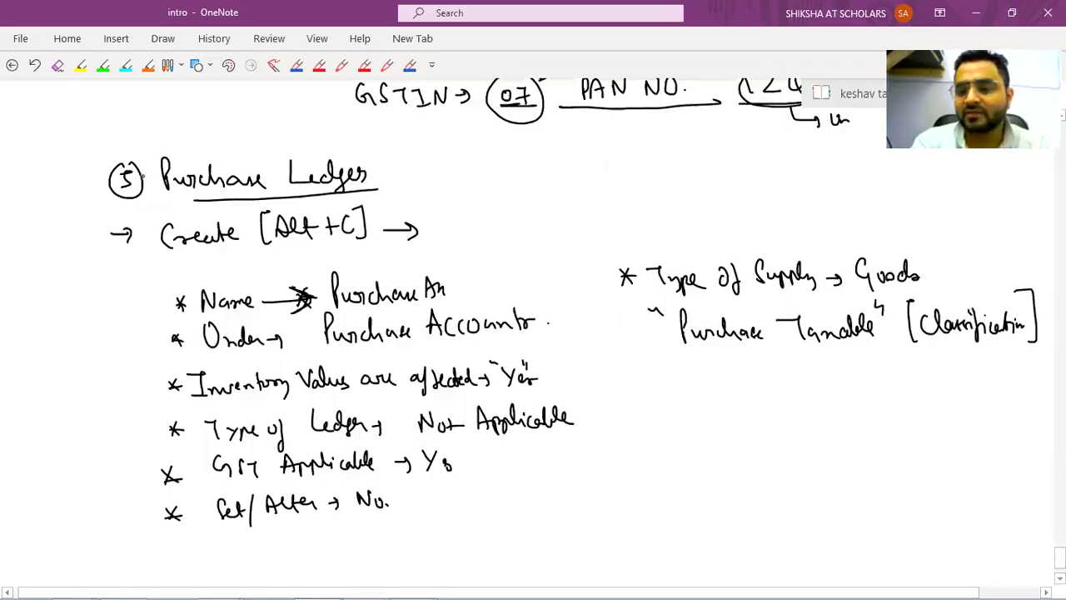
Scroll down and write a circled 6 with the underlined heading 'Creation of Stock Items'.
scroll(143, 176, "down", 1)
scroll(143, 175, "down", 4)
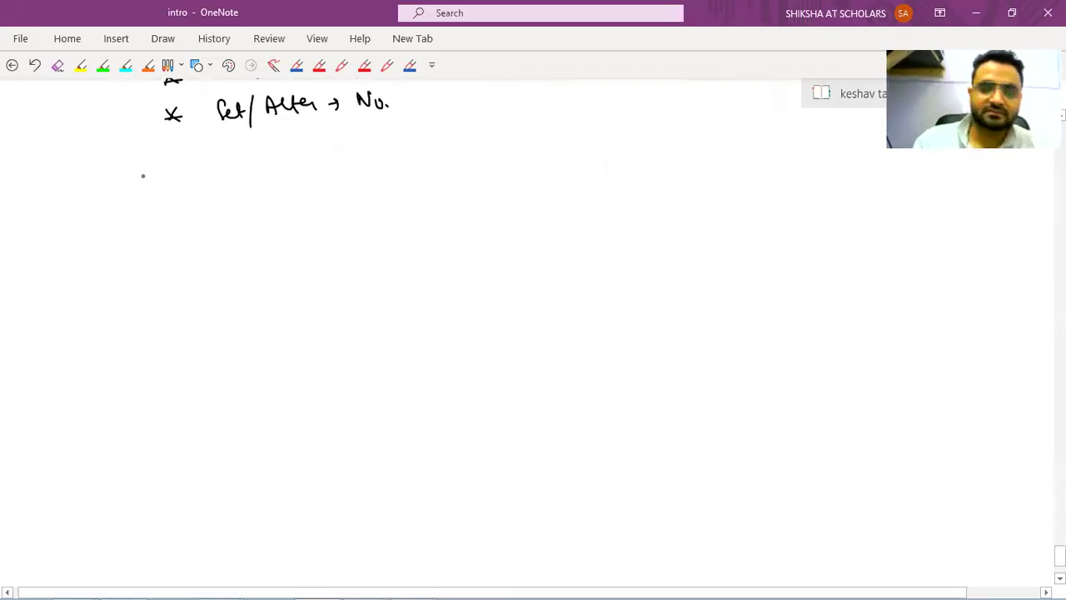
left_click_drag(117, 172, 105, 203)
mouse_move(182, 178)
left_mouse_down()
mouse_move(184, 206)
mouse_move(254, 198)
left_mouse_up()
left_click_drag(283, 191, 288, 220)
mouse_move(339, 182)
left_mouse_down()
mouse_move(330, 198)
mouse_move(352, 201)
left_mouse_up()
left_click_drag(355, 195, 429, 203)
mouse_move(442, 185)
left_mouse_down()
mouse_move(444, 202)
mouse_move(453, 190)
left_mouse_up()
left_click_drag(452, 193, 486, 197)
left_click_drag(191, 213, 436, 204)
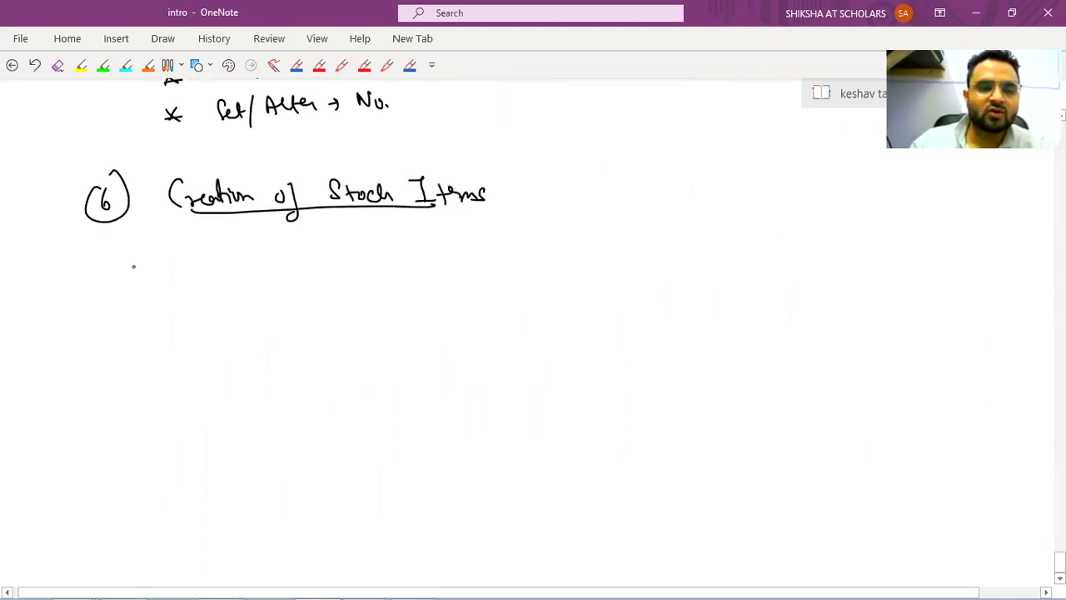
Write 'Create (Alt+C)' beneath the new heading.
left_click_drag(131, 236, 127, 267)
mouse_move(136, 257)
left_mouse_down()
mouse_move(185, 250)
mouse_move(205, 263)
left_mouse_up()
left_click_drag(216, 255, 262, 255)
mouse_move(270, 238)
left_mouse_down()
mouse_move(272, 258)
mouse_move(281, 245)
left_mouse_up()
left_click_drag(300, 240, 297, 257)
left_click_drag(303, 230, 304, 262)
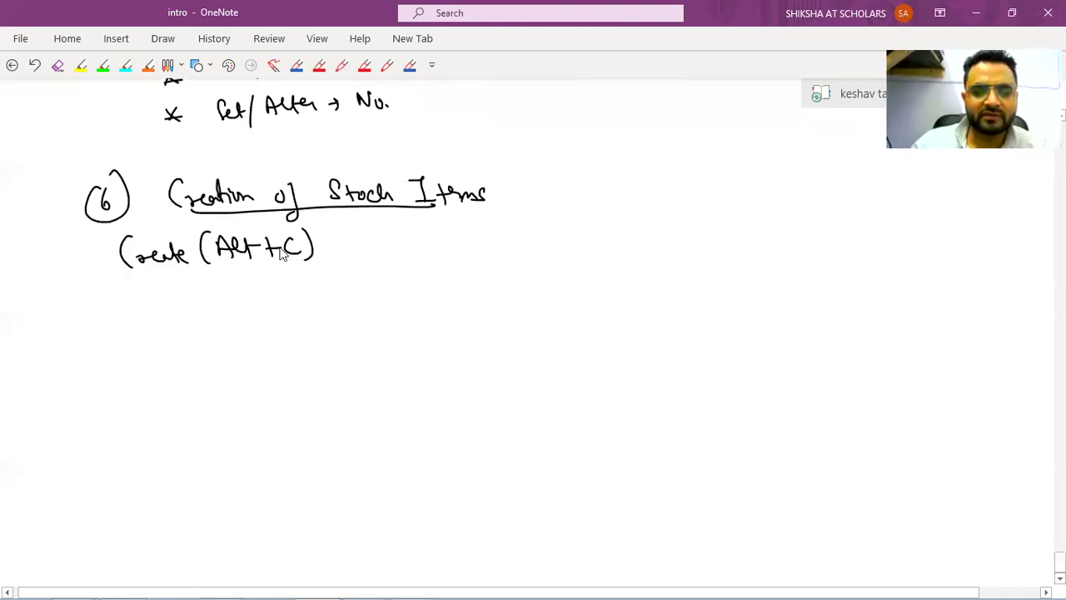
key("alt+Tab")
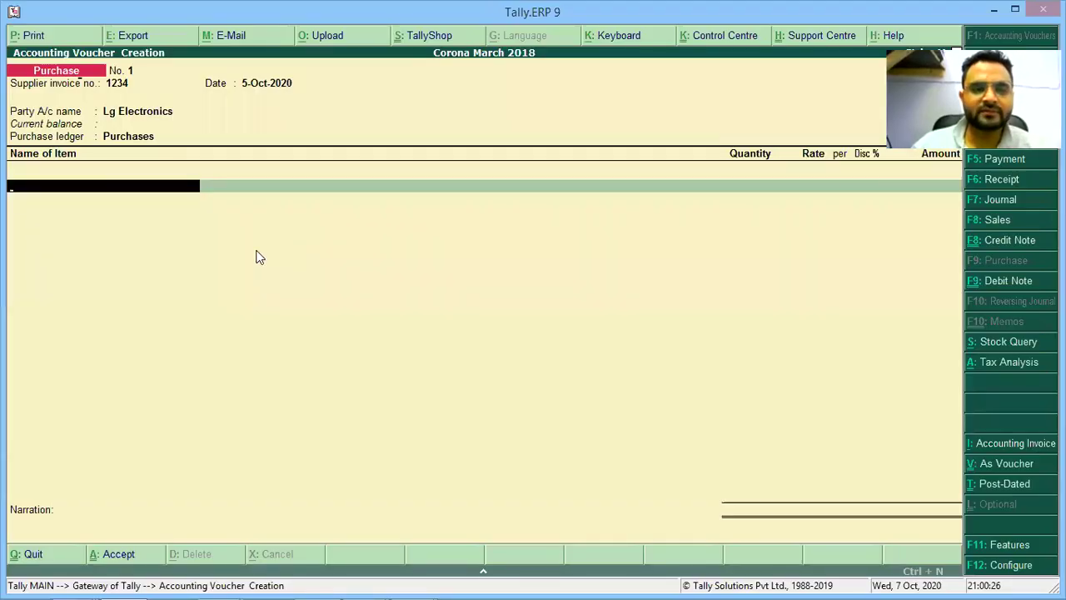
Open Stock Item Creation with Alt+C and note 'Name → LG LED TV' in OneNote.
key("alt+c")
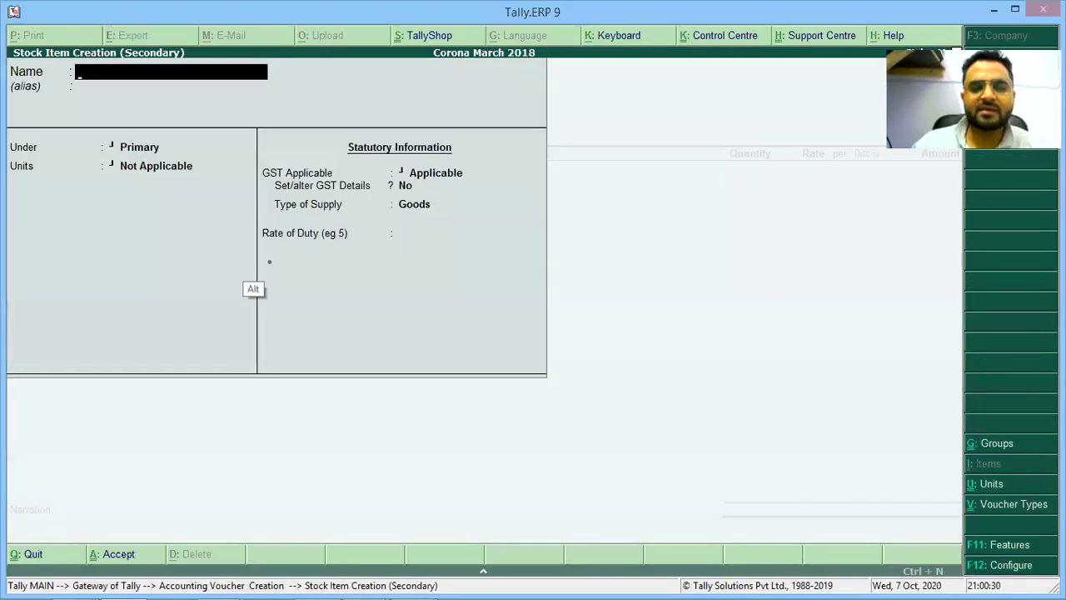
key("alt+Tab")
mouse_move(256, 303)
left_mouse_down()
mouse_move(277, 284)
mouse_move(313, 291)
left_mouse_up()
left_click_drag(227, 296, 234, 302)
left_click_drag(237, 296, 230, 306)
left_click_drag(305, 294, 313, 294)
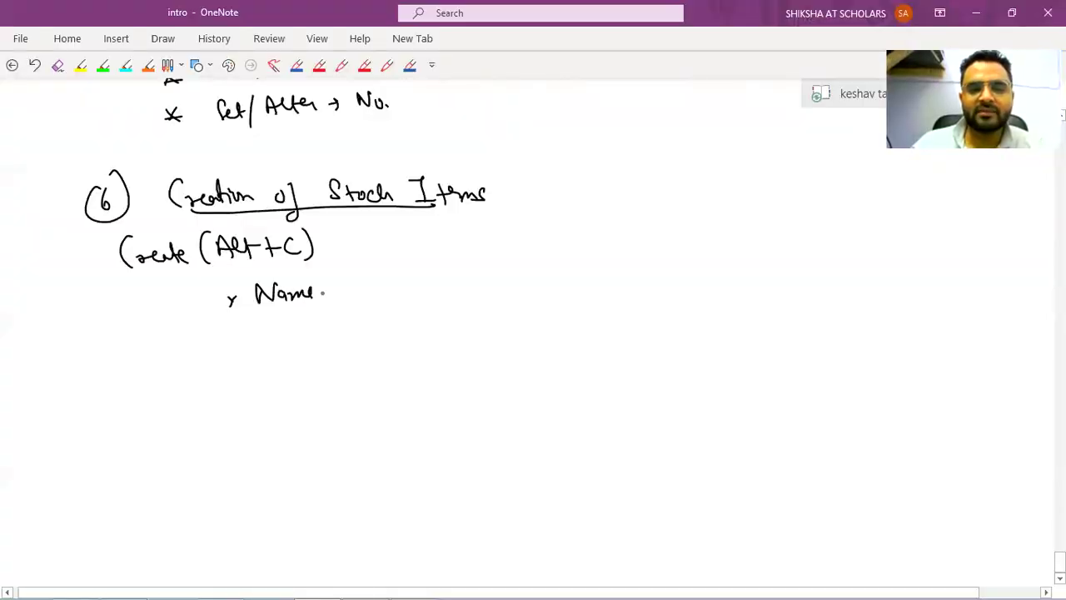
left_click_drag(228, 303, 248, 303)
left_click_drag(323, 294, 396, 297)
mouse_move(410, 282)
left_mouse_down()
mouse_move(412, 293)
mouse_move(475, 293)
left_mouse_up()
left_click_drag(488, 279, 527, 275)
left_click_drag(519, 276, 518, 294)
left_click_drag(532, 274, 547, 273)
Enter 'Lg Led tv' as the new stock item's name in Tally.
key("alt+Tab")
type("Lg Led t")
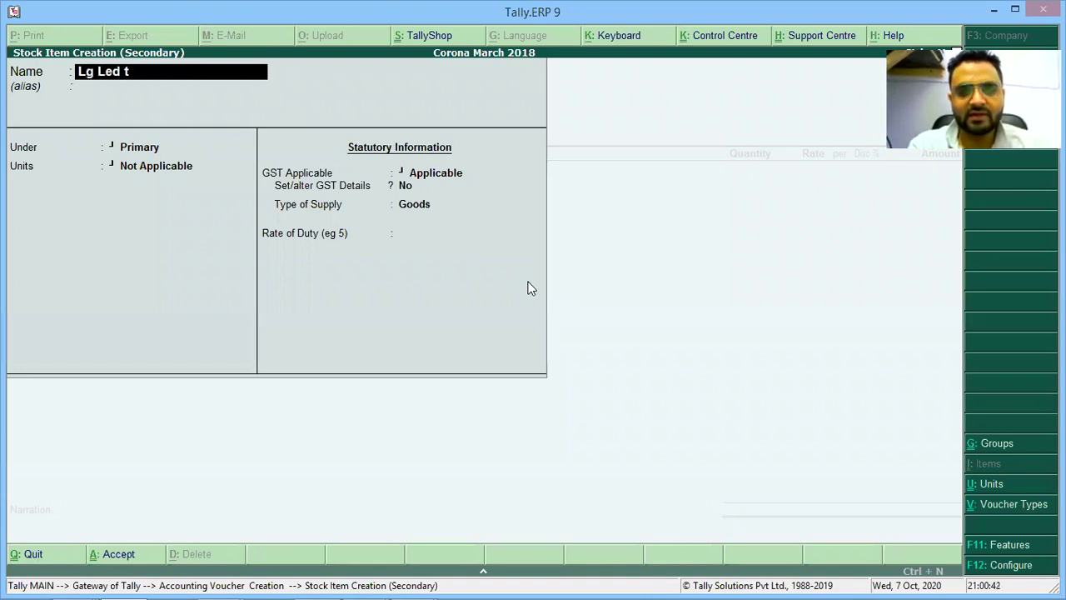
type("v")
key("Return")
key("Return")
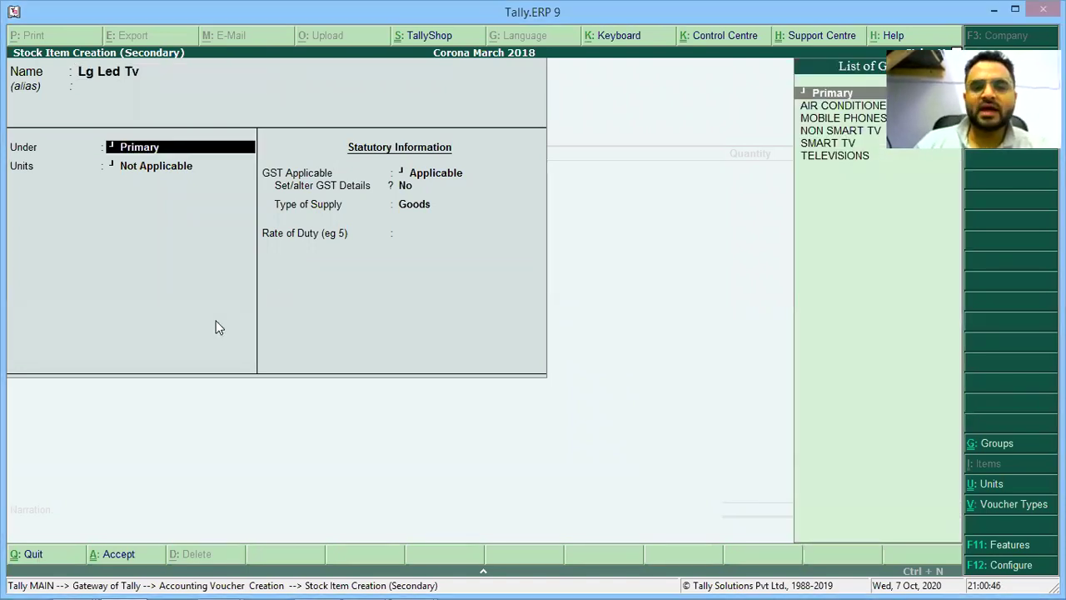
key("alt+Tab")
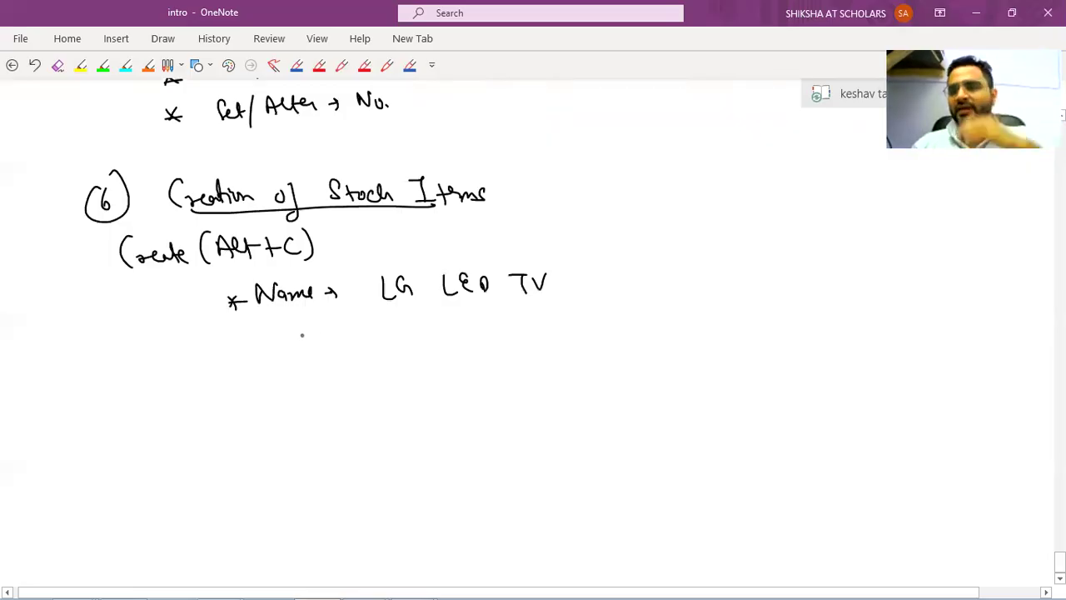
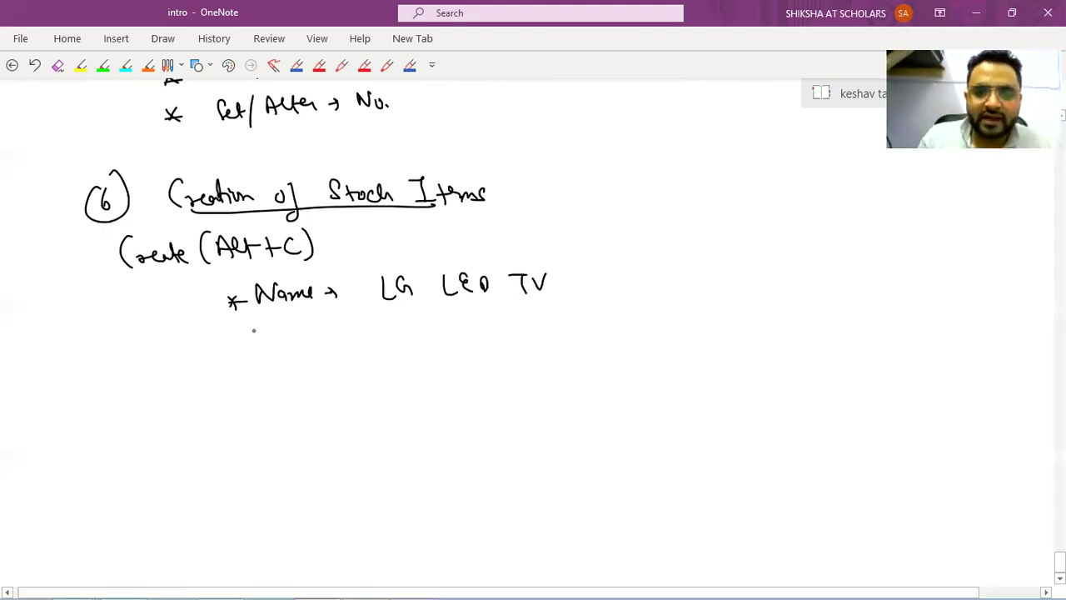
Start a new note bullet and accept Primary as the Lg Led tv item's group in Tally.
left_click_drag(223, 335, 237, 352)
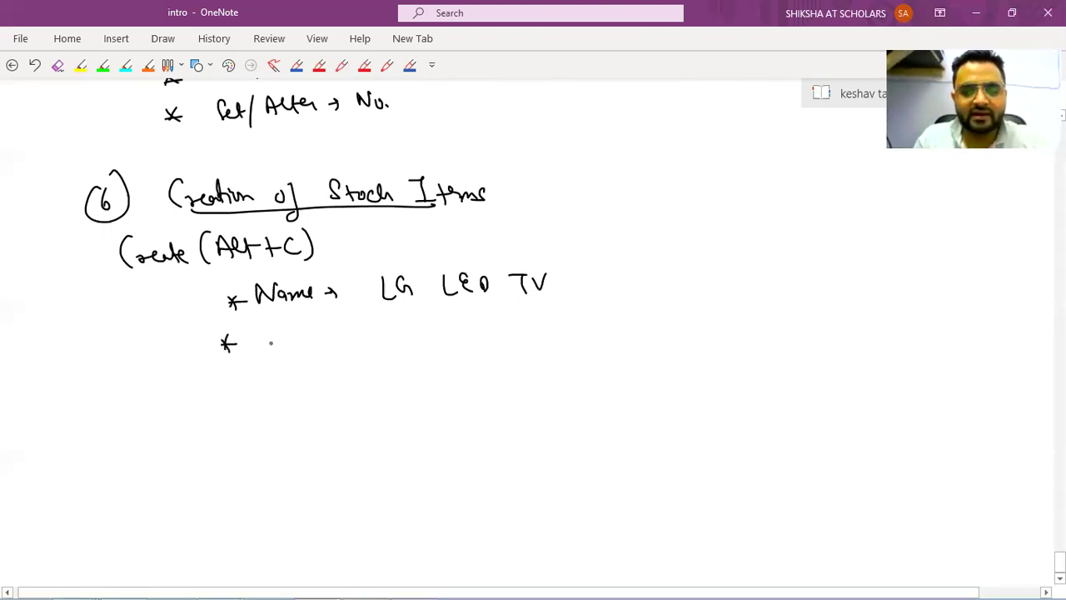
key("alt")
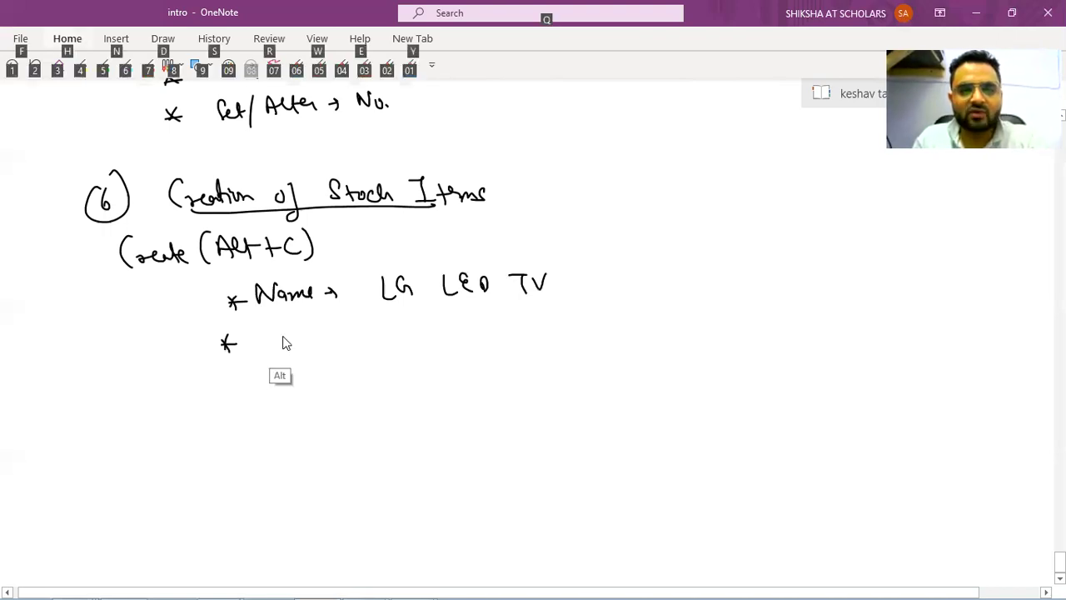
key("alt+Tab")
key("alt+shift+Tab")
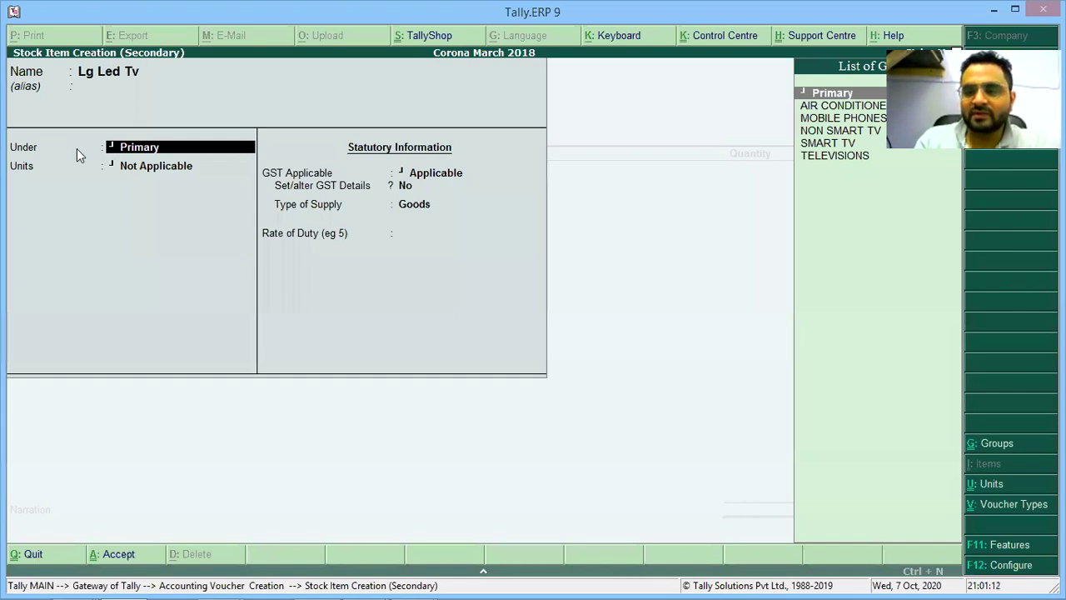
key("Return")
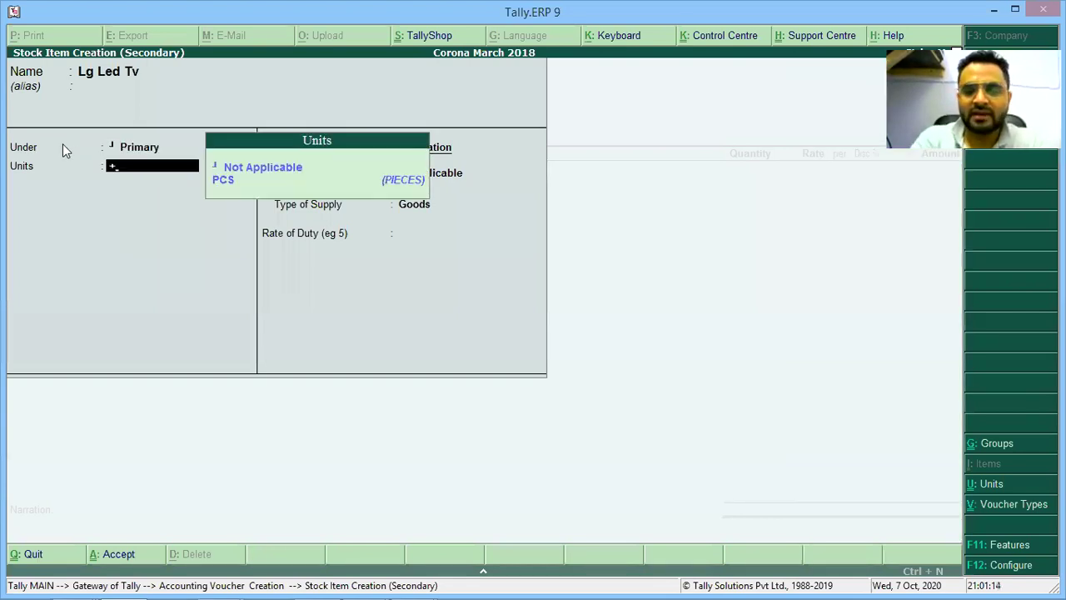
Note 'Primary → ✓' beside the new bullet in OneNote.
key("alt+Tab")
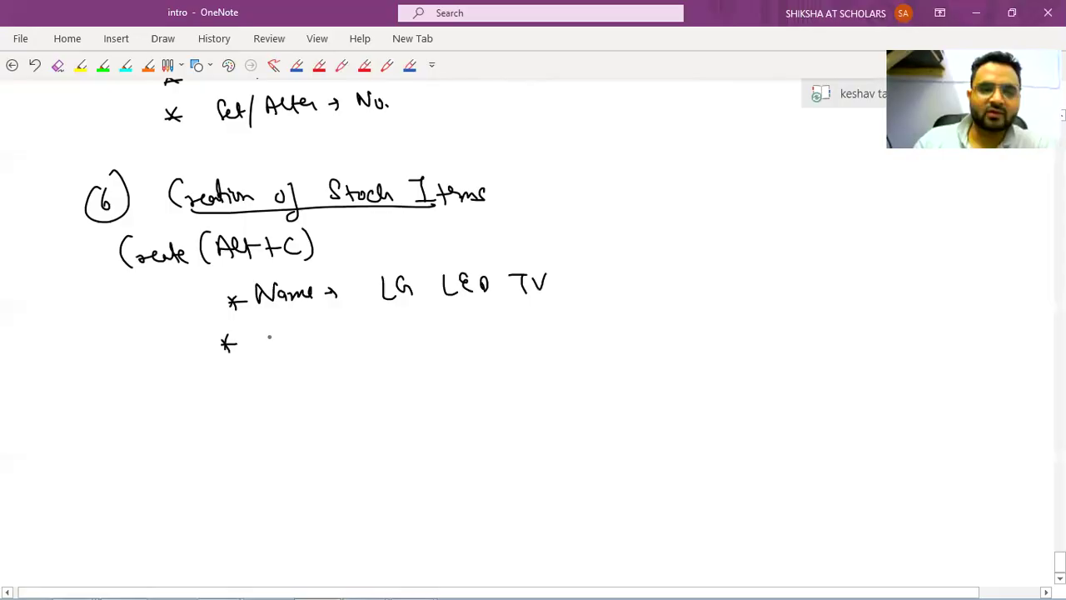
mouse_move(252, 336)
left_mouse_down()
mouse_move(253, 346)
mouse_move(301, 340)
mouse_move(320, 350)
left_mouse_up()
left_click_drag(337, 342, 408, 317)
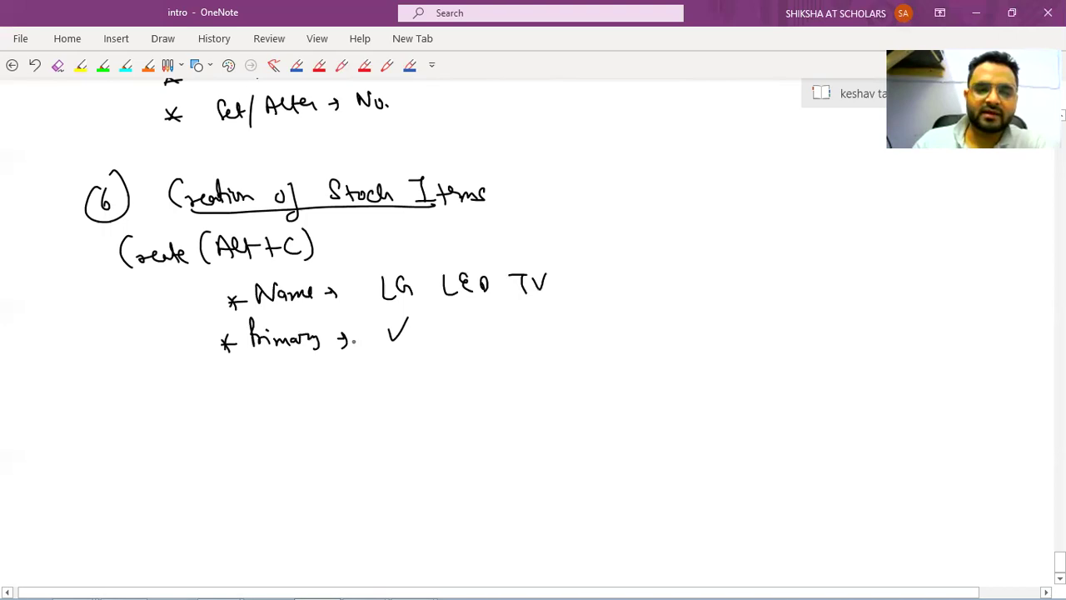
Start a third bullet labelled 'Units' below the Primary note.
key("alt+Tab")
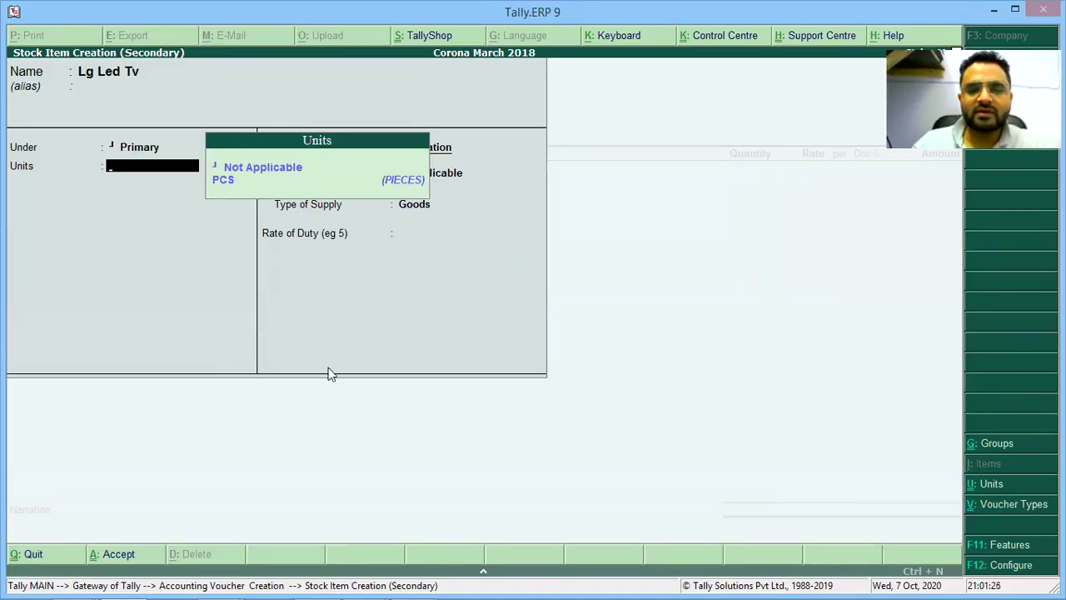
key("alt+Tab")
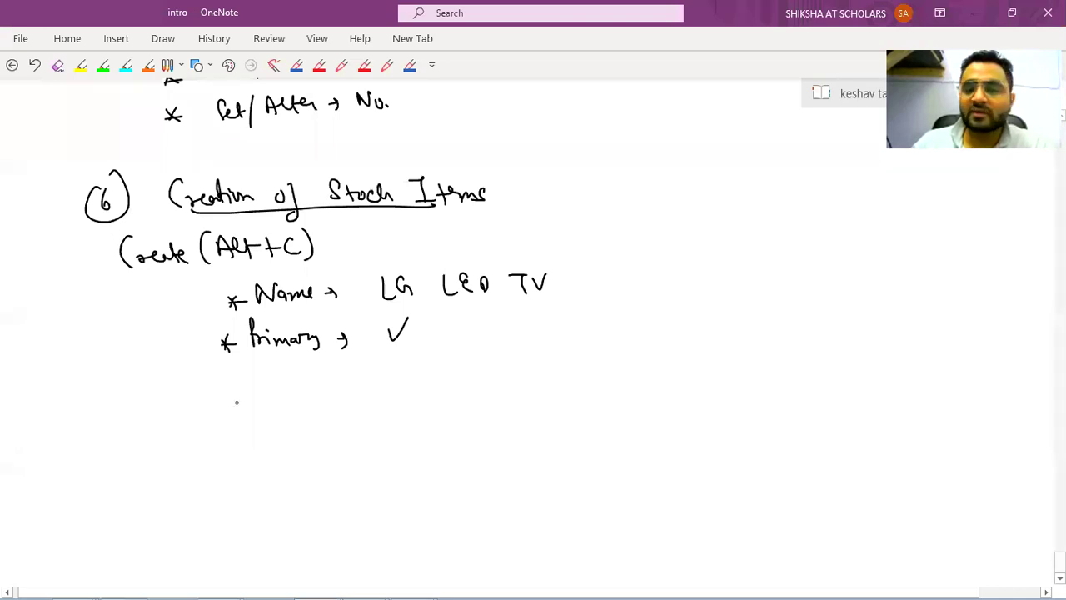
left_click_drag(218, 387, 235, 403)
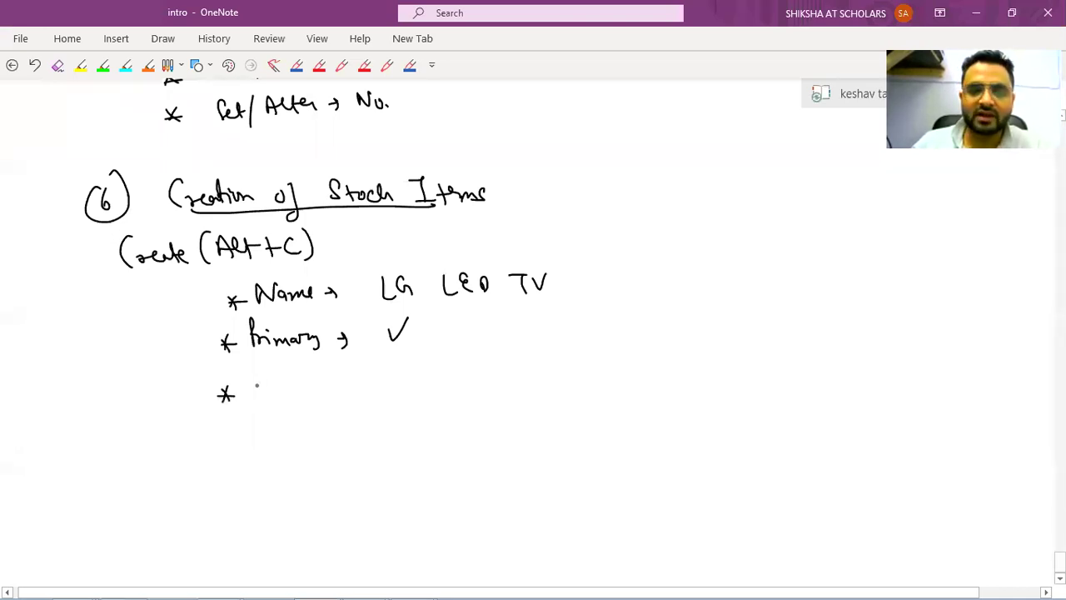
mouse_move(255, 383)
left_mouse_down()
mouse_move(288, 400)
mouse_move(339, 396)
left_mouse_up()
Write 'Units → PCS, Unit, No's' on the Units bullet.
left_click(294, 400)
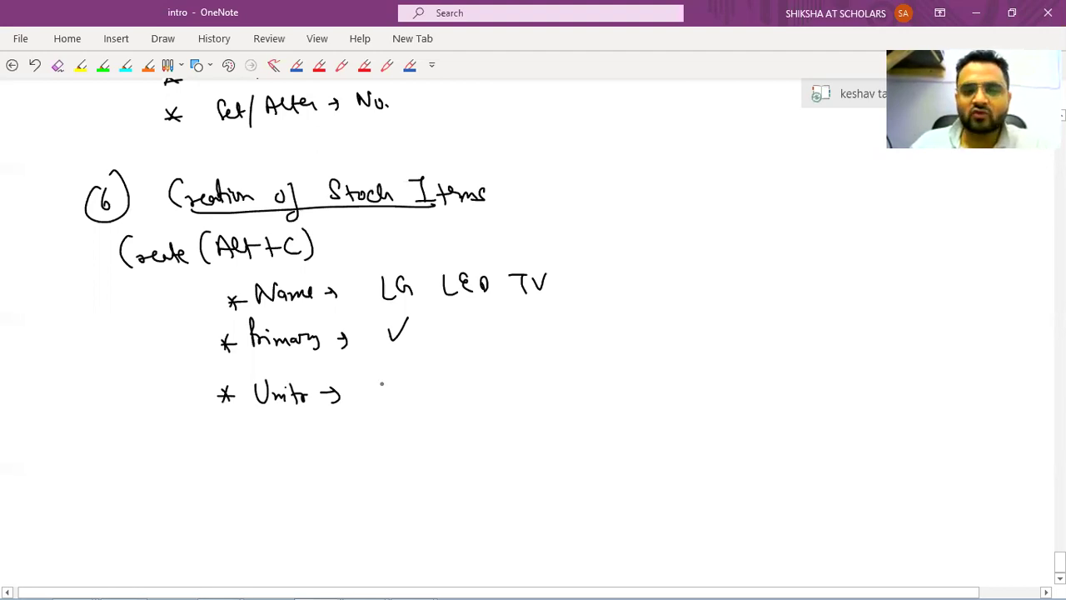
left_click_drag(381, 376, 383, 385)
mouse_move(395, 390)
left_mouse_down()
mouse_move(401, 381)
mouse_move(408, 393)
left_mouse_up()
mouse_move(429, 391)
left_mouse_down()
mouse_move(425, 401)
mouse_move(447, 381)
left_mouse_up()
mouse_move(451, 385)
left_mouse_down()
mouse_move(459, 397)
mouse_move(477, 377)
mouse_move(480, 400)
left_mouse_up()
left_click_drag(495, 390, 509, 382)
left_click_drag(517, 375, 523, 386)
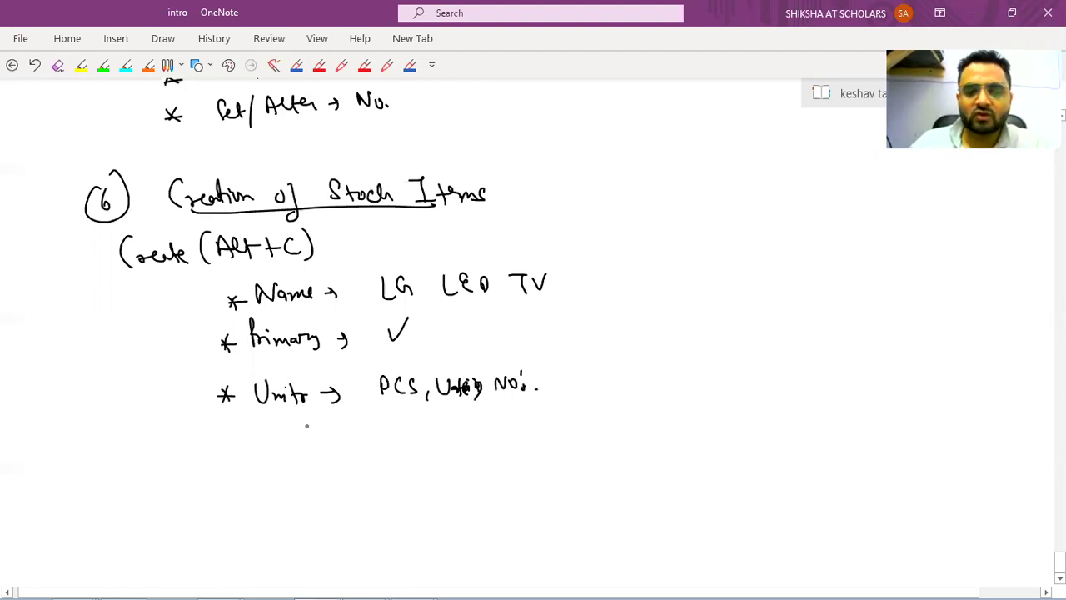
Circle No's and add a circled 'Create → Alt+C' sub-note beneath the Units line.
left_click_drag(279, 411, 333, 447)
left_click_drag(343, 440, 379, 431)
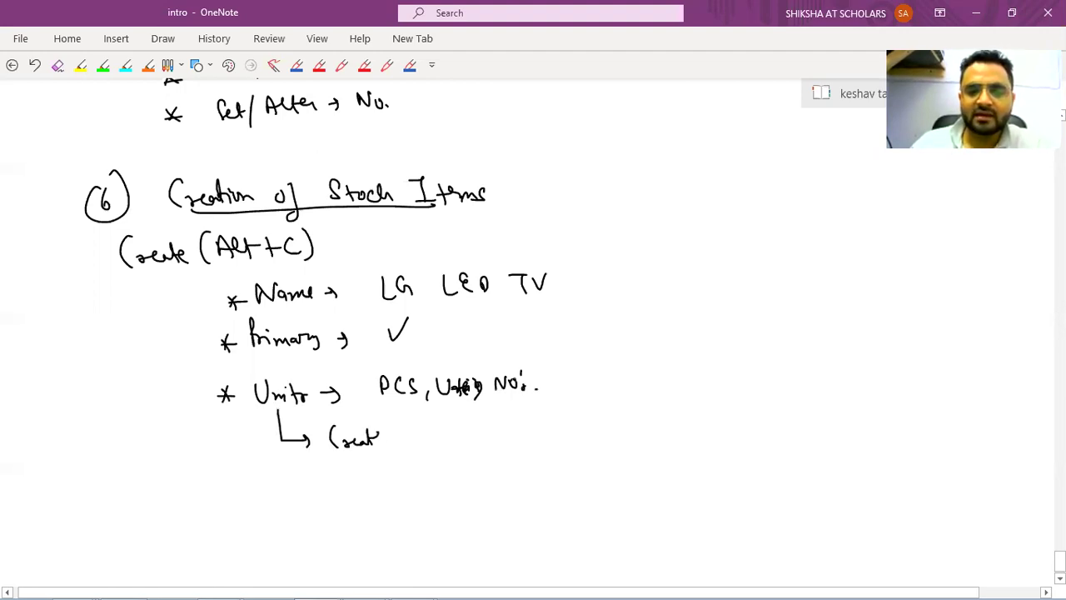
mouse_move(486, 391)
left_mouse_down()
mouse_move(512, 352)
mouse_move(476, 408)
left_mouse_up()
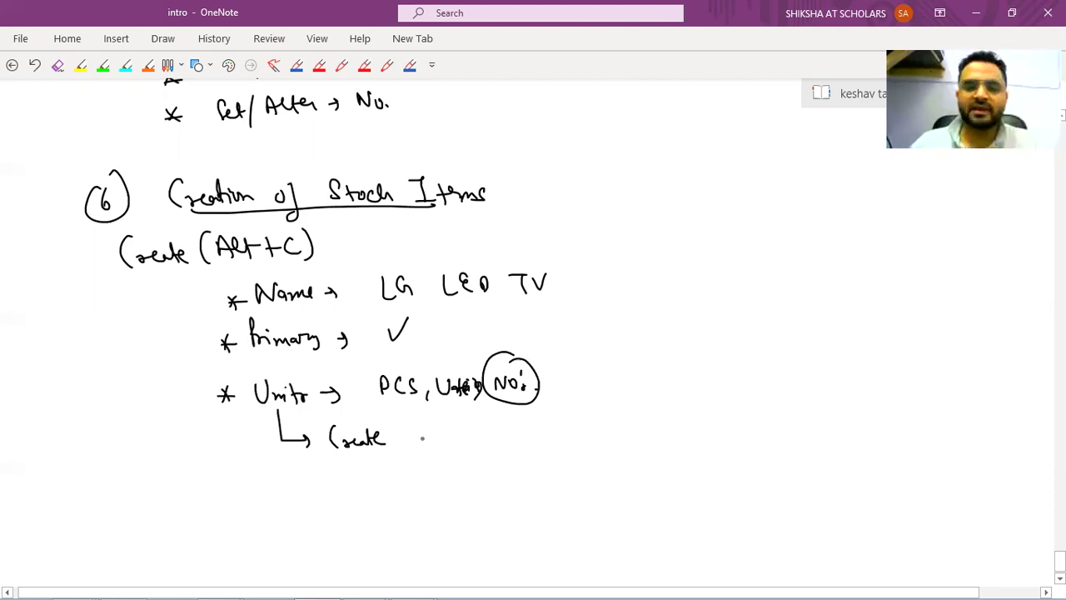
left_click_drag(402, 442, 455, 441)
left_click_drag(457, 424, 472, 439)
left_click_drag(490, 422, 490, 438)
left_click_drag(483, 430, 508, 436)
left_click_drag(479, 412, 485, 411)
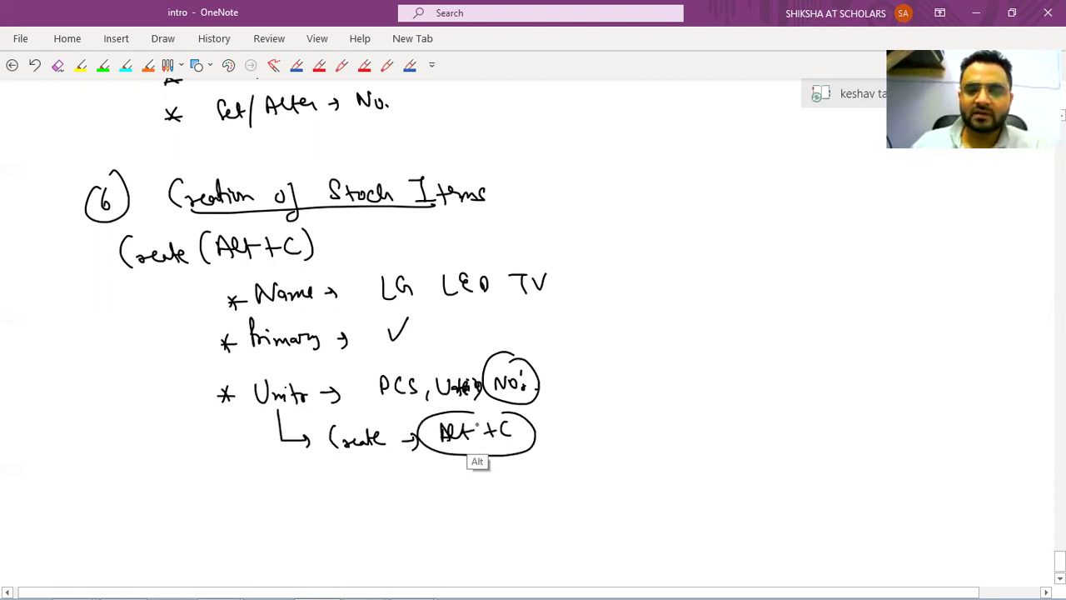
key("alt+Tab")
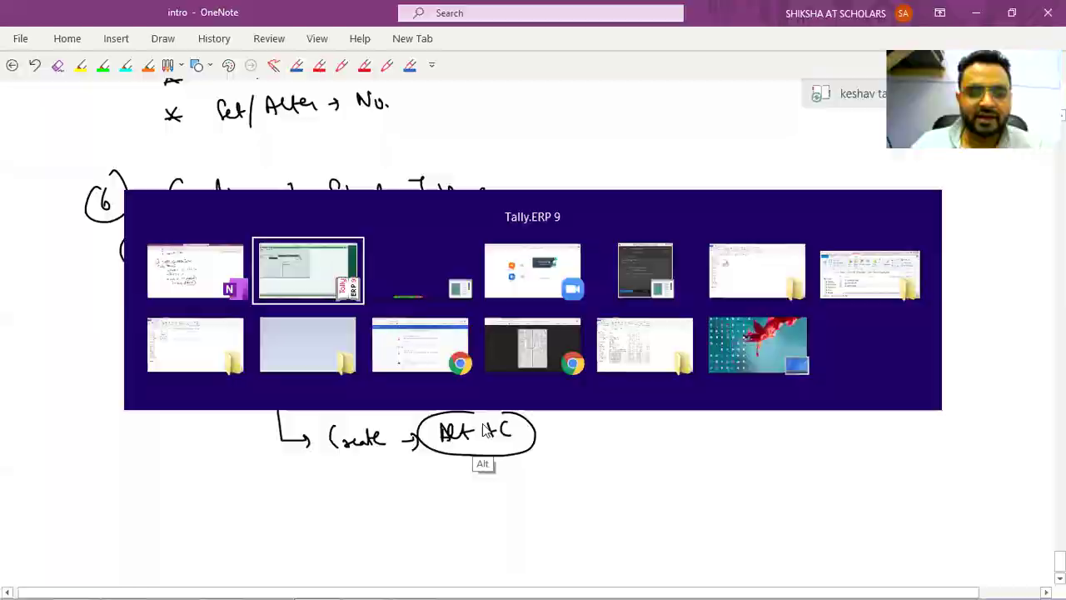
Open unit creation in Tally with Alt+C, then branch Create into circled Simple and Compound.
key("alt+c")
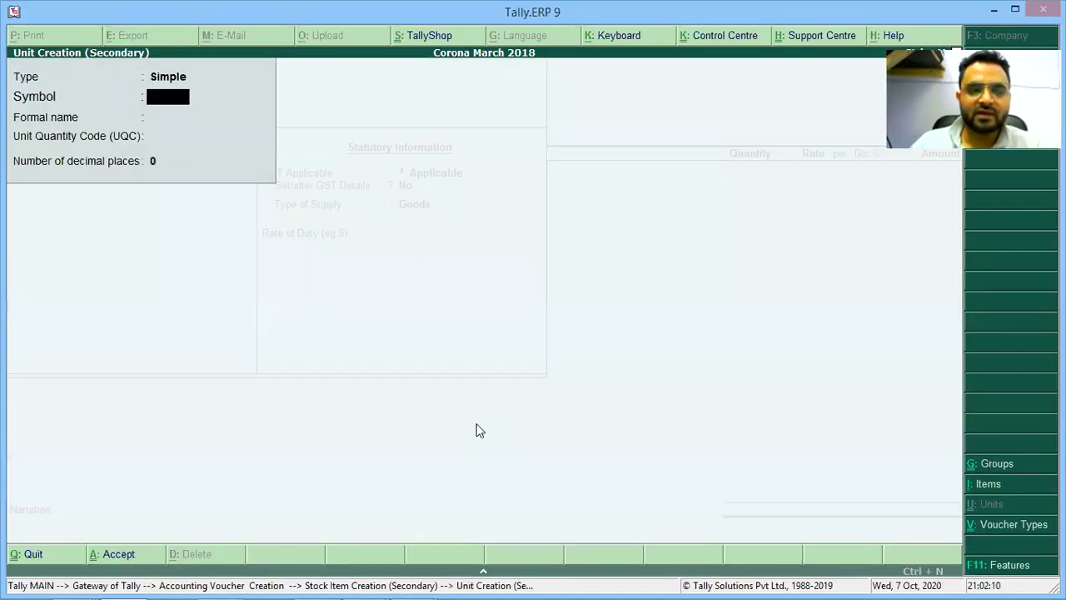
key("alt+Tab")
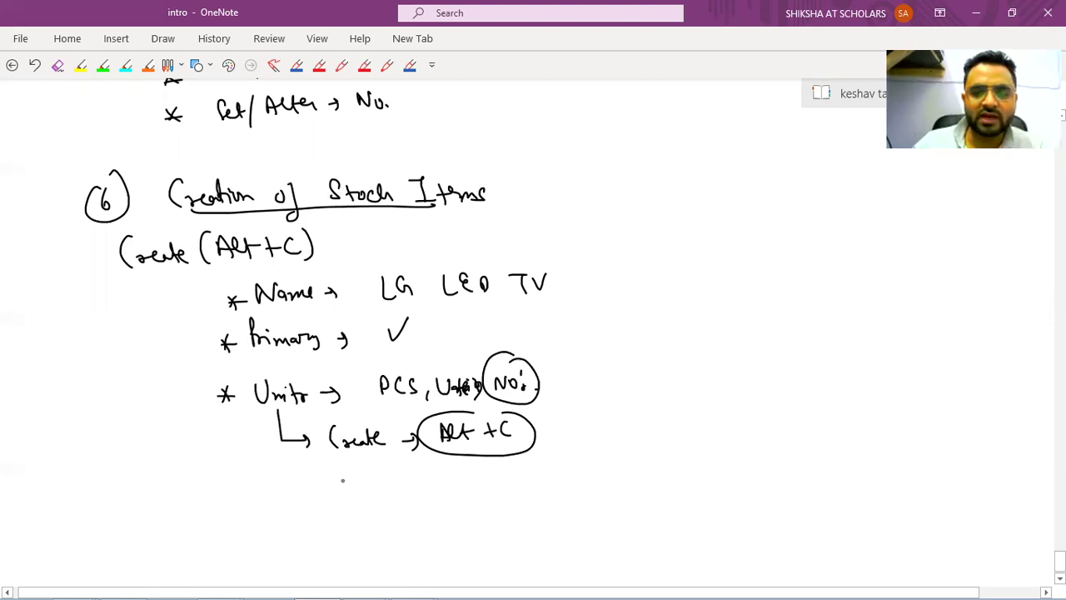
left_click_drag(332, 493, 450, 494)
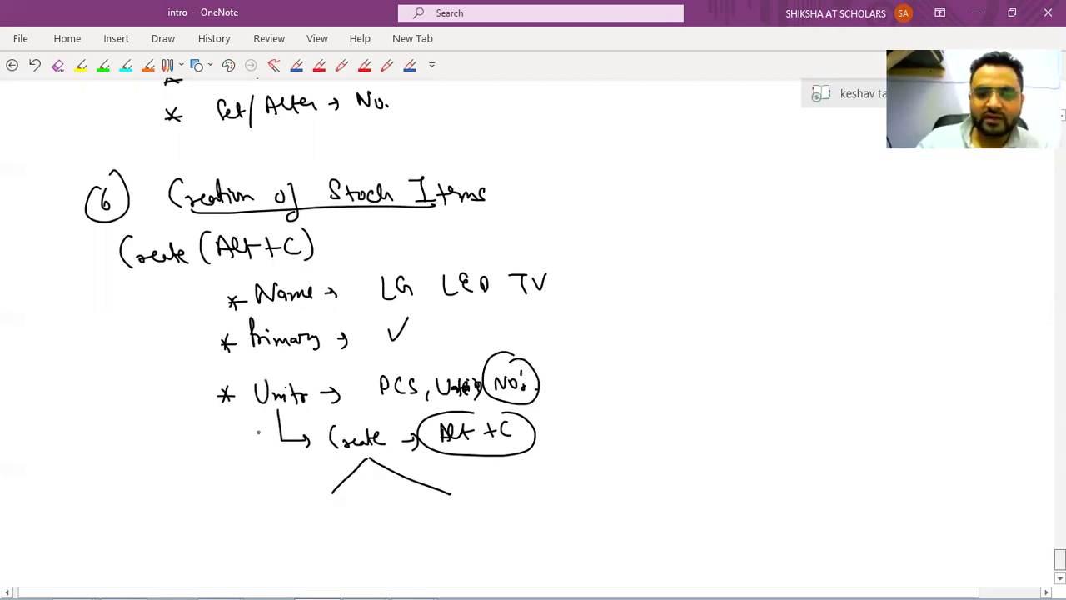
scroll(287, 434, "down", 2)
mouse_move(300, 430)
left_mouse_down()
mouse_move(285, 453)
mouse_move(354, 455)
left_mouse_up()
mouse_move(460, 426)
left_mouse_down()
mouse_move(456, 452)
mouse_move(531, 443)
mouse_move(543, 423)
left_mouse_up()
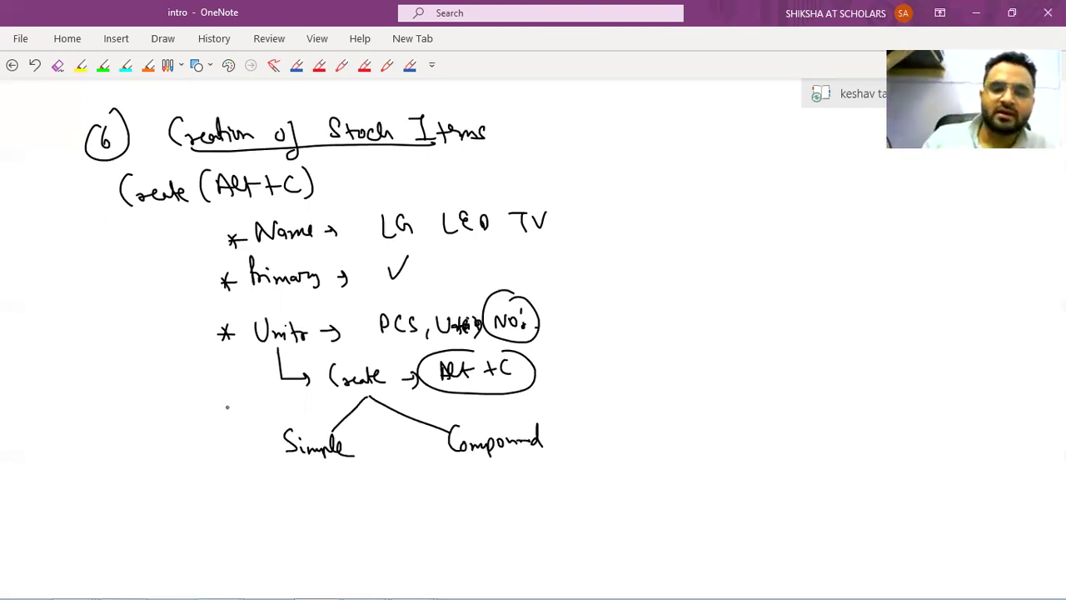
mouse_move(310, 422)
left_mouse_down()
mouse_move(329, 473)
mouse_move(333, 429)
left_mouse_up()
List dozen, Crate and Kgs as Compound unit examples.
left_click_drag(568, 435, 670, 430)
left_click_drag(698, 410, 701, 427)
left_click_drag(705, 423, 734, 422)
mouse_move(744, 422)
left_mouse_down()
mouse_move(740, 431)
mouse_move(793, 418)
left_mouse_up()
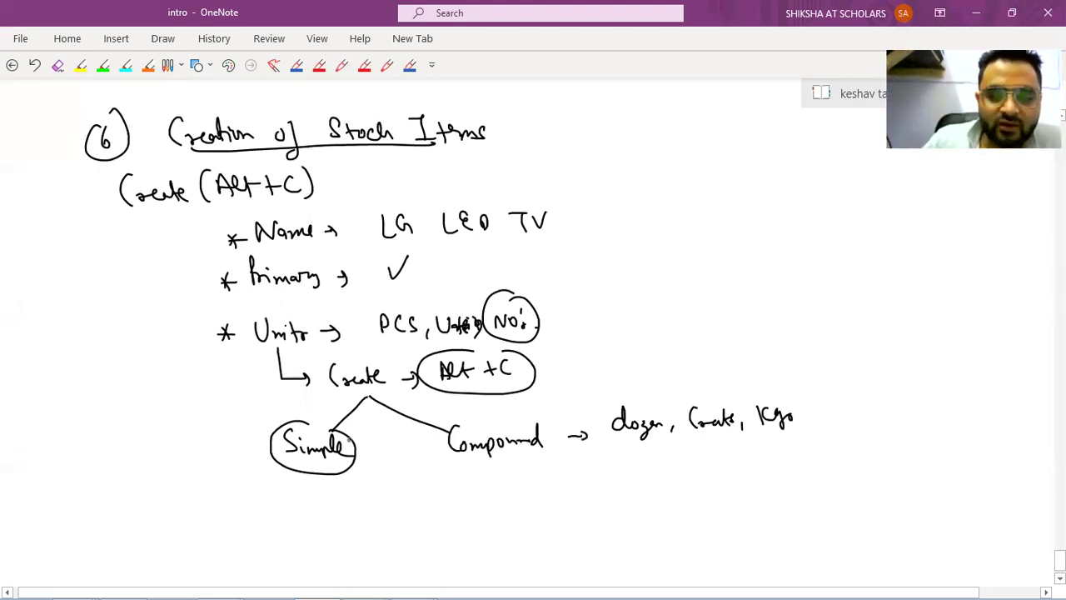
Circle Simple again and write 'Numbers (' beneath it.
mouse_move(339, 469)
left_mouse_down()
mouse_move(349, 421)
mouse_move(365, 408)
left_mouse_up()
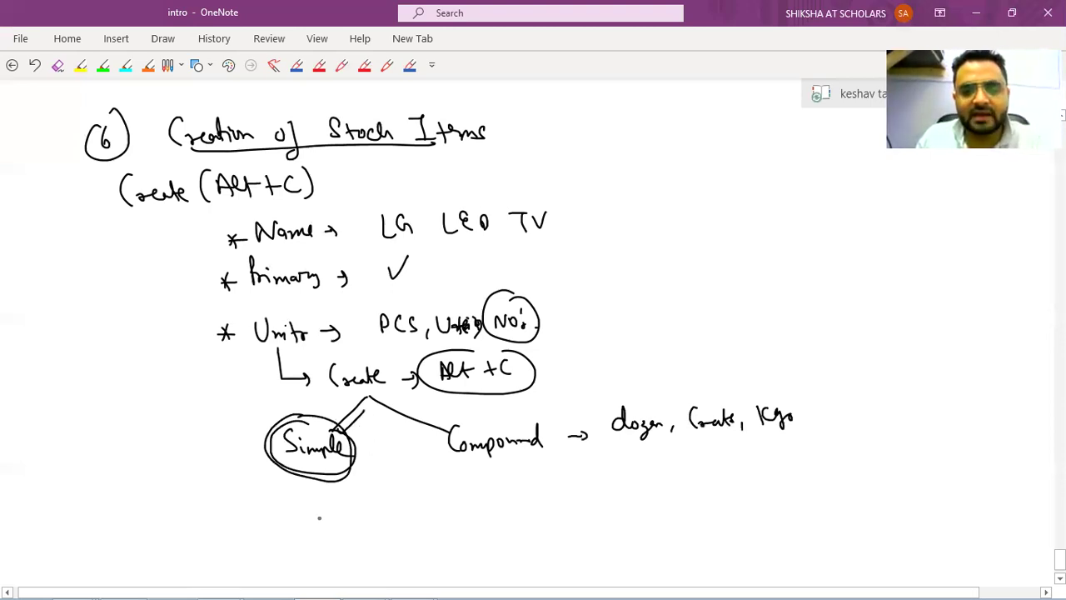
left_click_drag(327, 478, 338, 488)
left_click_drag(292, 518, 305, 499)
left_click_drag(309, 508, 386, 518)
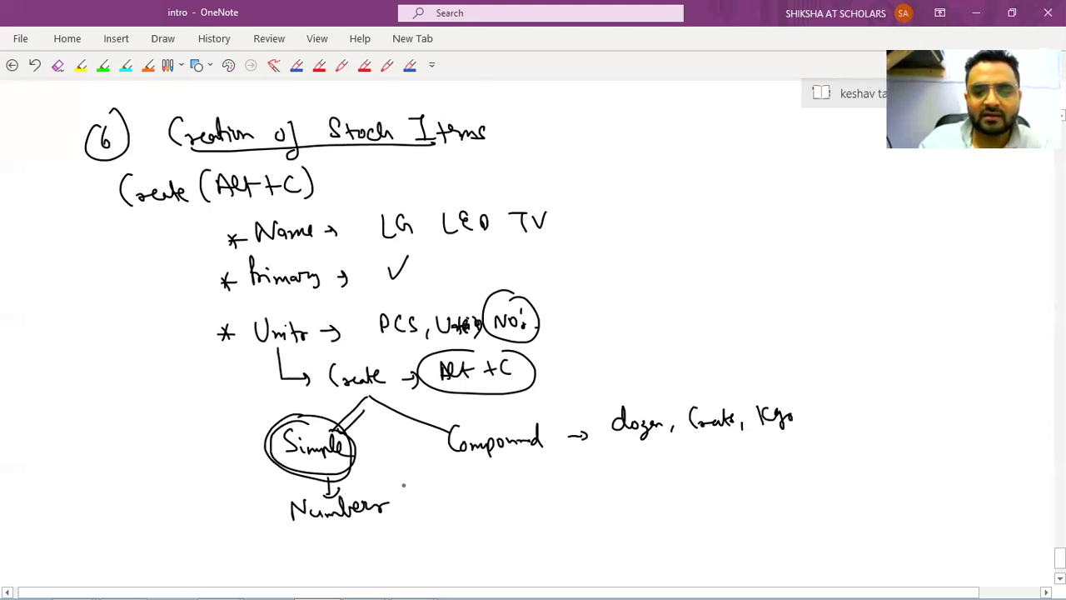
mouse_move(415, 486)
left_mouse_down()
mouse_move(409, 517)
mouse_move(428, 494)
left_mouse_up()
Finish 'Numbers (No.' in the notes and enter no.s as the unit symbol in Tally.
left_click(444, 505)
left_click_drag(436, 501, 449, 498)
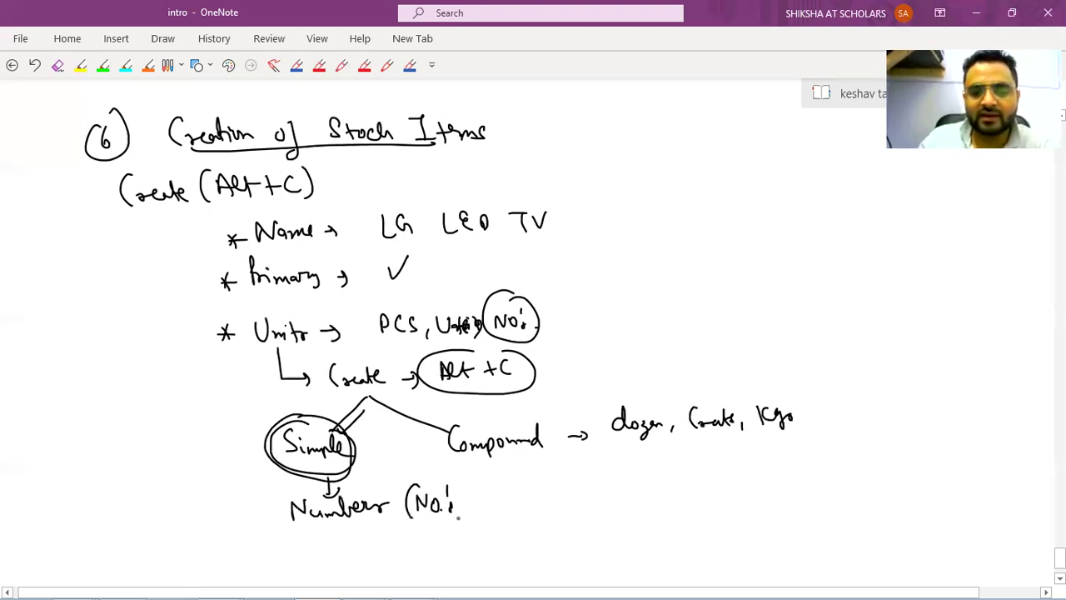
key("alt+Tab")
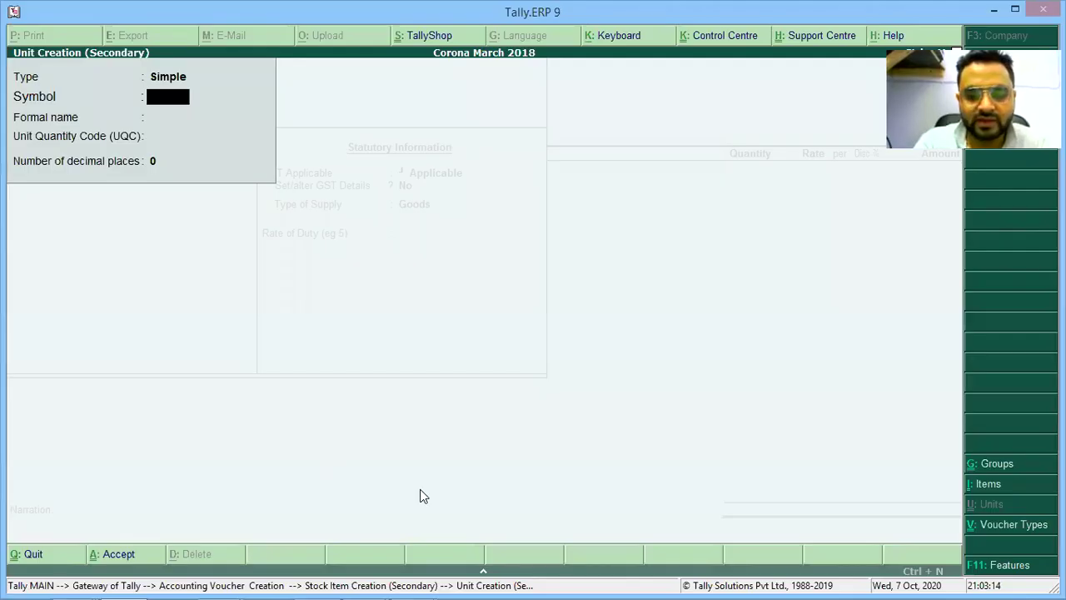
type("no")
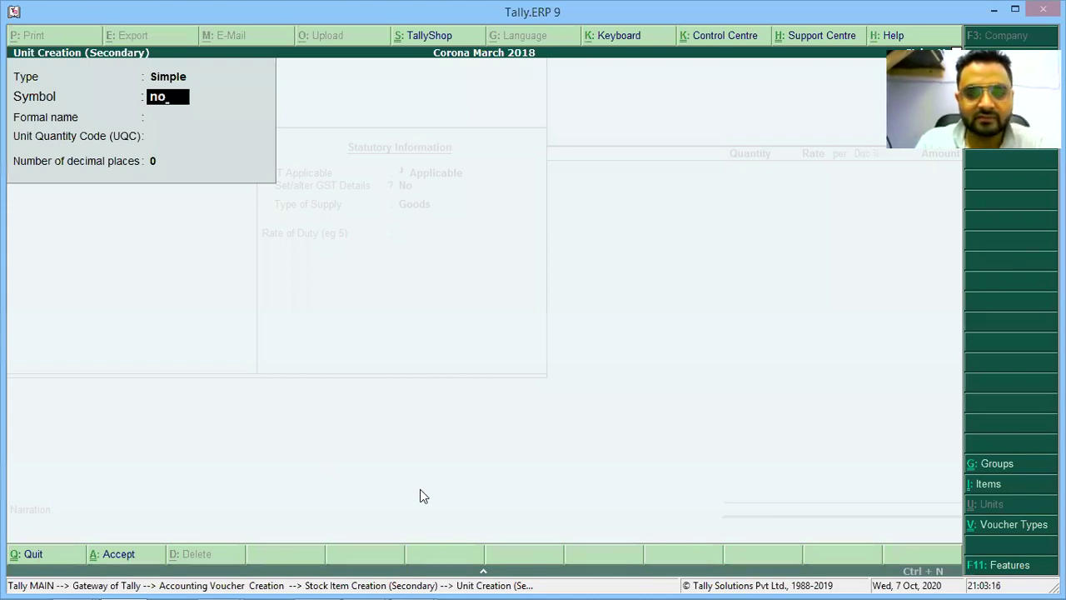
type(".d")
key("BackSpace")
type("s")
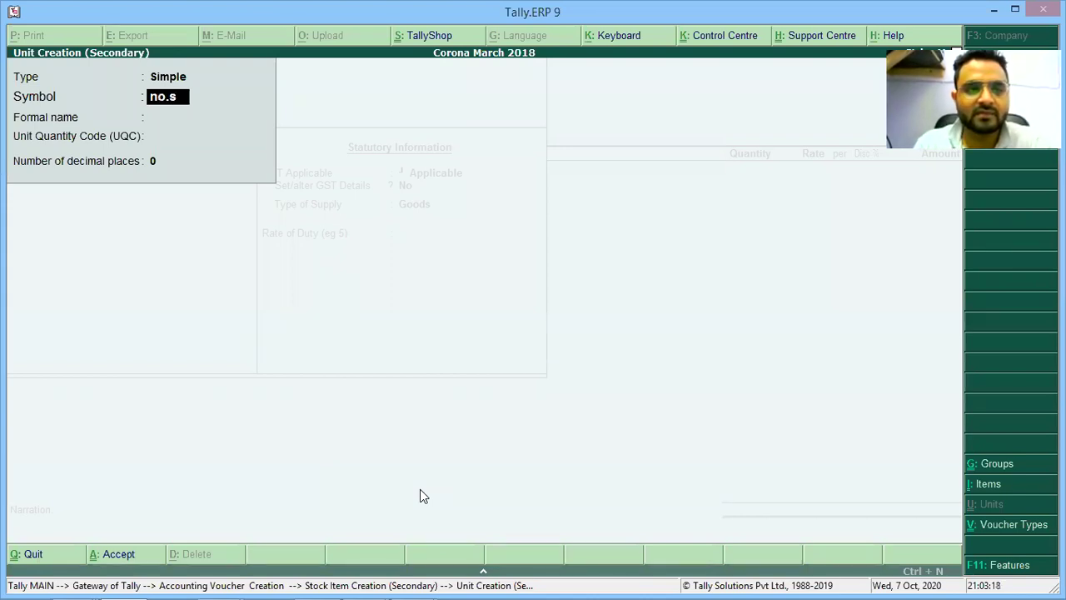
key("Return")
Give the unit the formal name Number and pick UQC NOS-NUMBERS from the filtered list.
type("N")
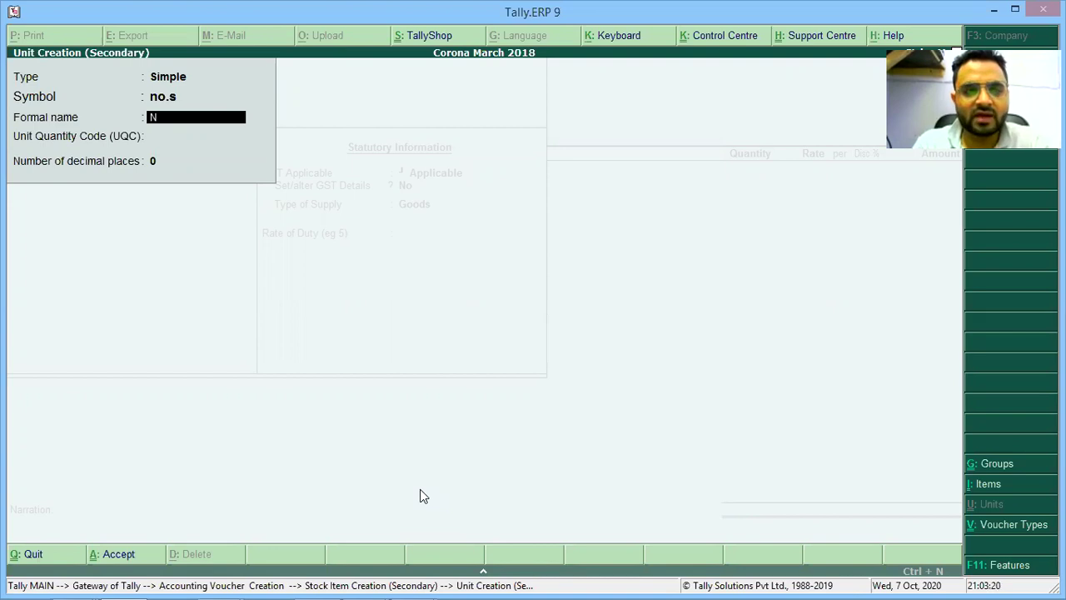
type("umber")
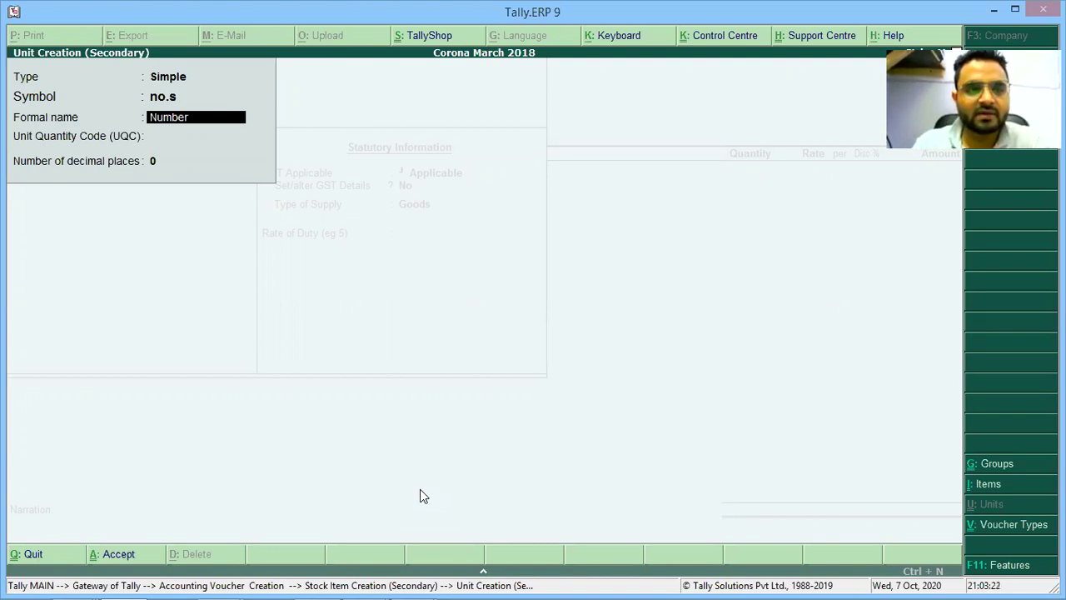
key("Return")
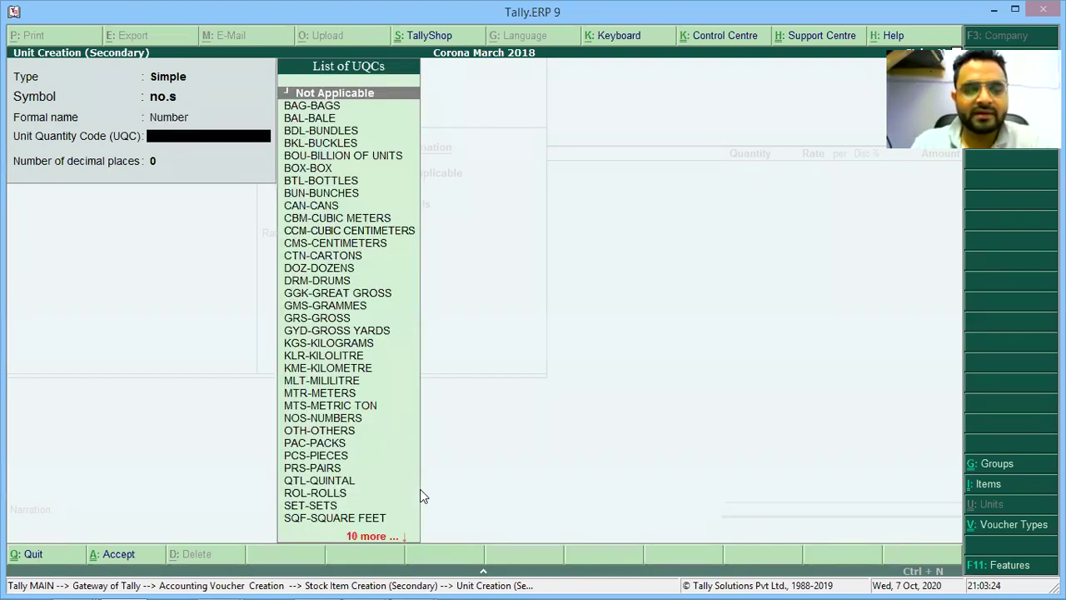
type("nu")
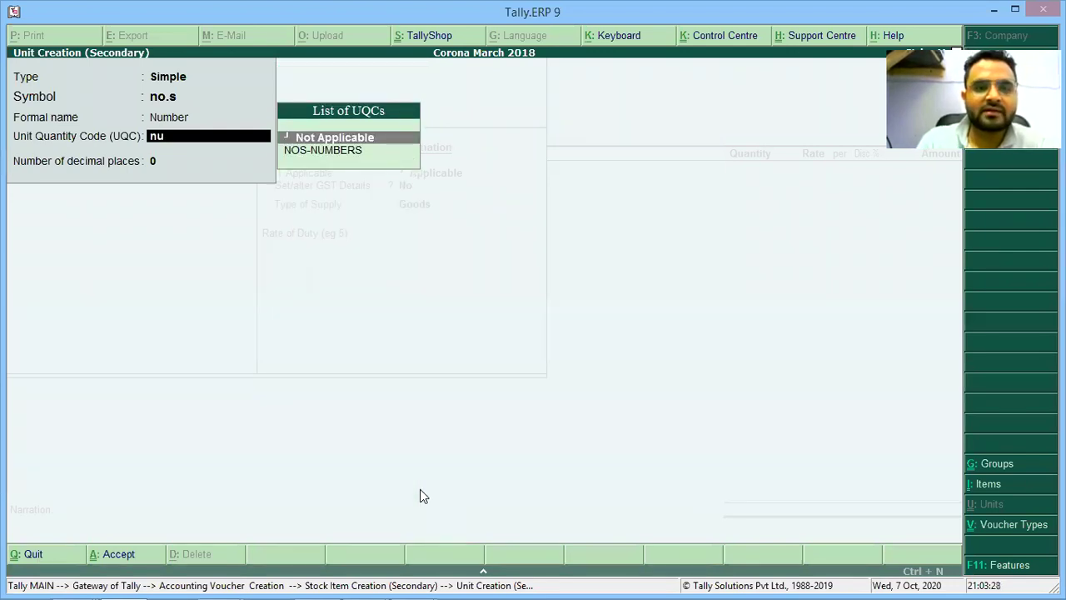
key("Down")
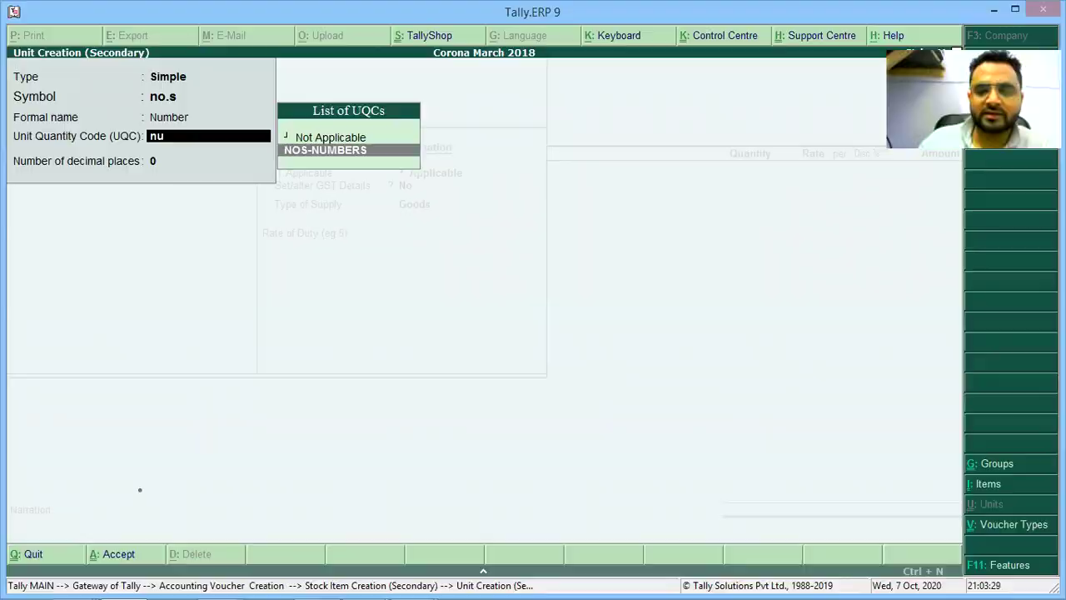
key("alt+Tab")
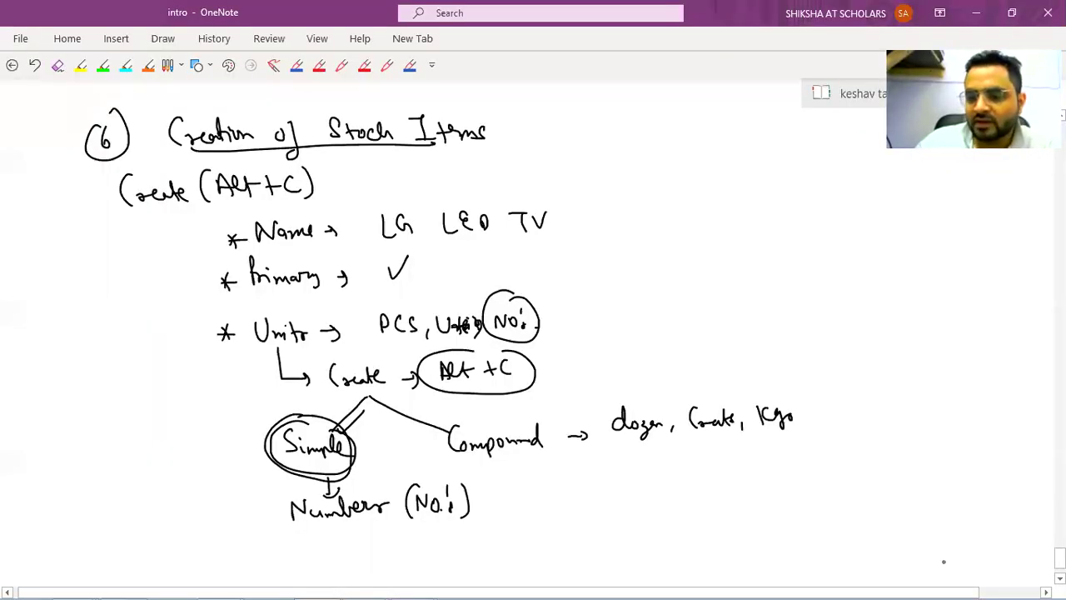
Add a 'UQC → N' bullet below Numbers (No.s) in the notes.
scroll(271, 447, "down", 2)
mouse_move(238, 479)
left_mouse_down()
mouse_move(232, 495)
mouse_move(242, 489)
left_mouse_up()
left_click_drag(229, 481, 241, 495)
left_click_drag(261, 472, 279, 473)
mouse_move(297, 472)
left_mouse_down()
mouse_move(306, 494)
mouse_move(360, 485)
left_mouse_up()
left_click_drag(349, 478, 350, 491)
mouse_move(410, 486)
left_mouse_down()
mouse_move(429, 469)
mouse_move(441, 485)
left_mouse_up()
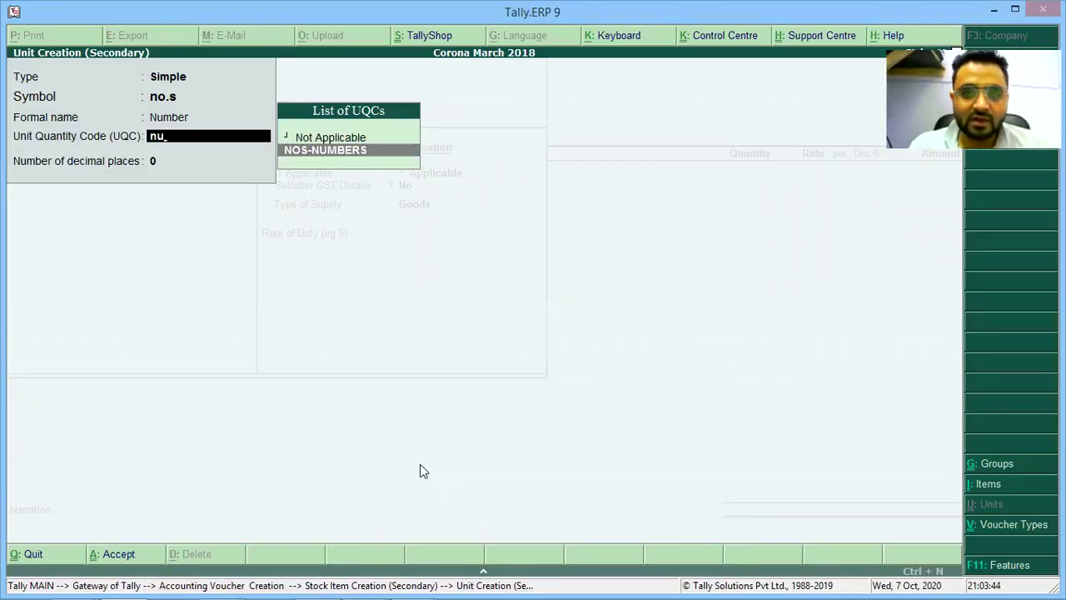
Save the no.s unit with UQC NOS-NUMBERS and 0 decimal places.
key("Return")
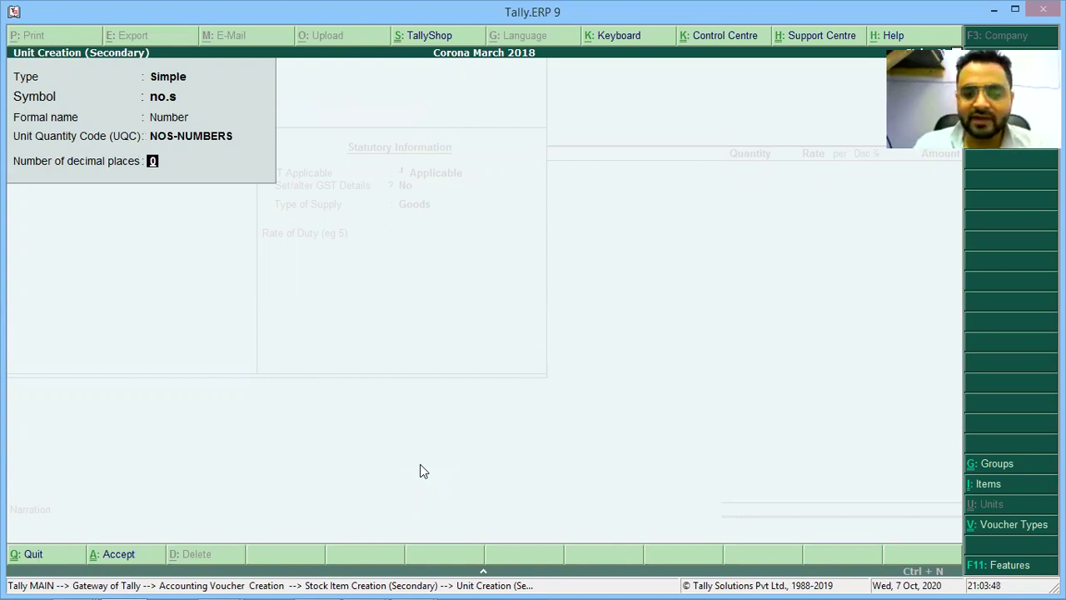
key("Return")
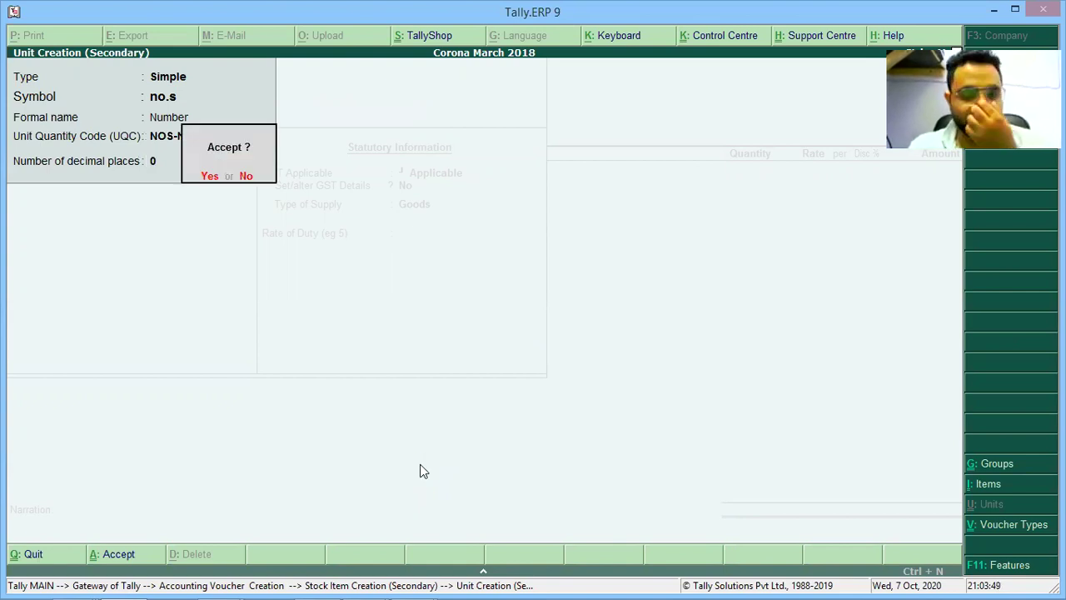
key("Return")
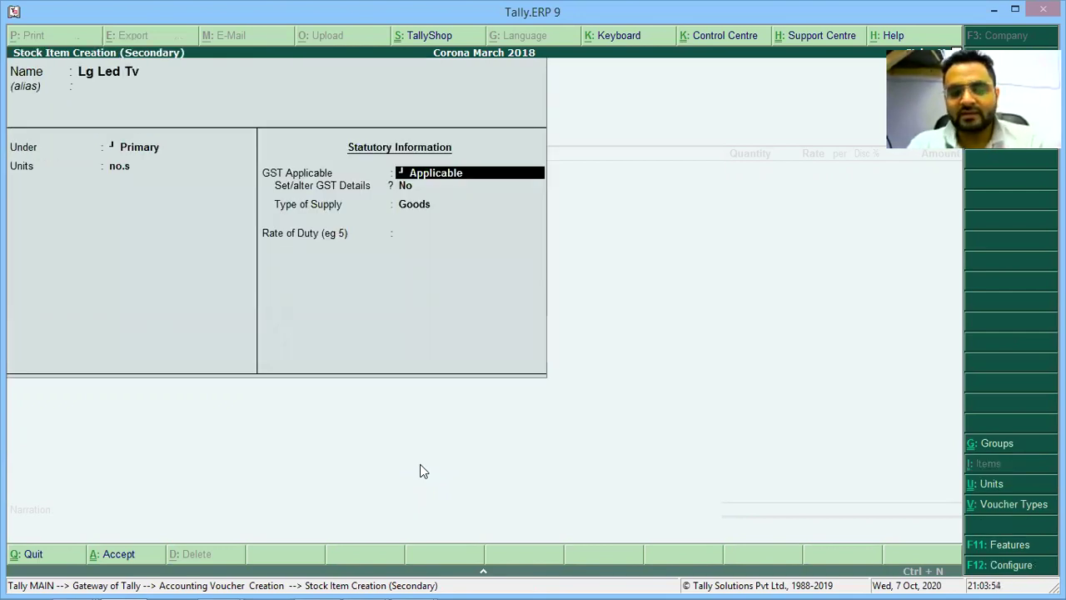
Note 'GST → Applicable' as a new bullet in OneNote.
key("alt+Tab")
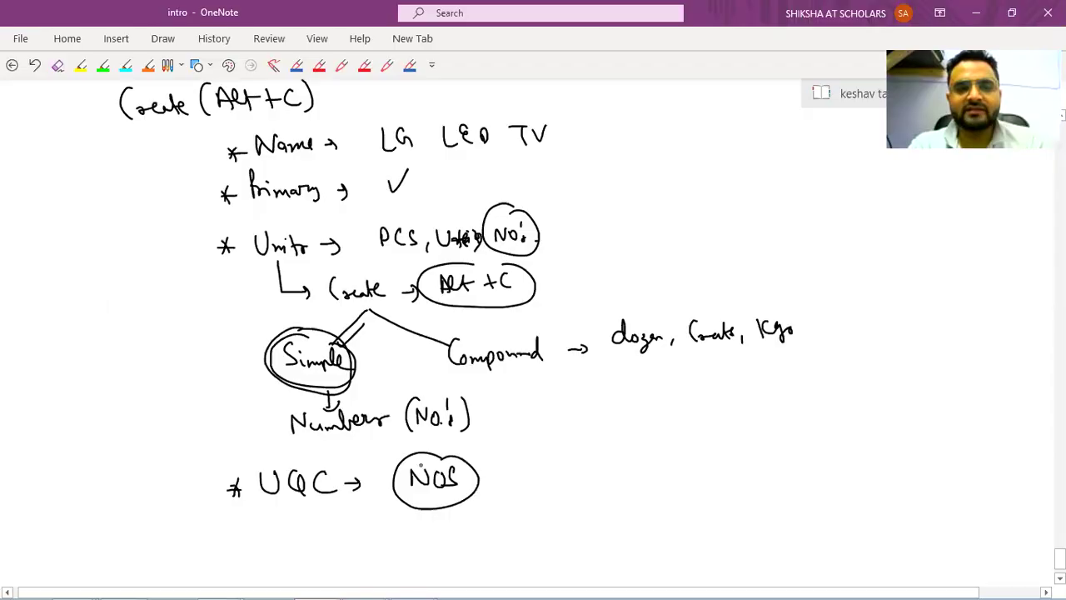
scroll(422, 464, "down", 3)
scroll(127, 191, "down", 2)
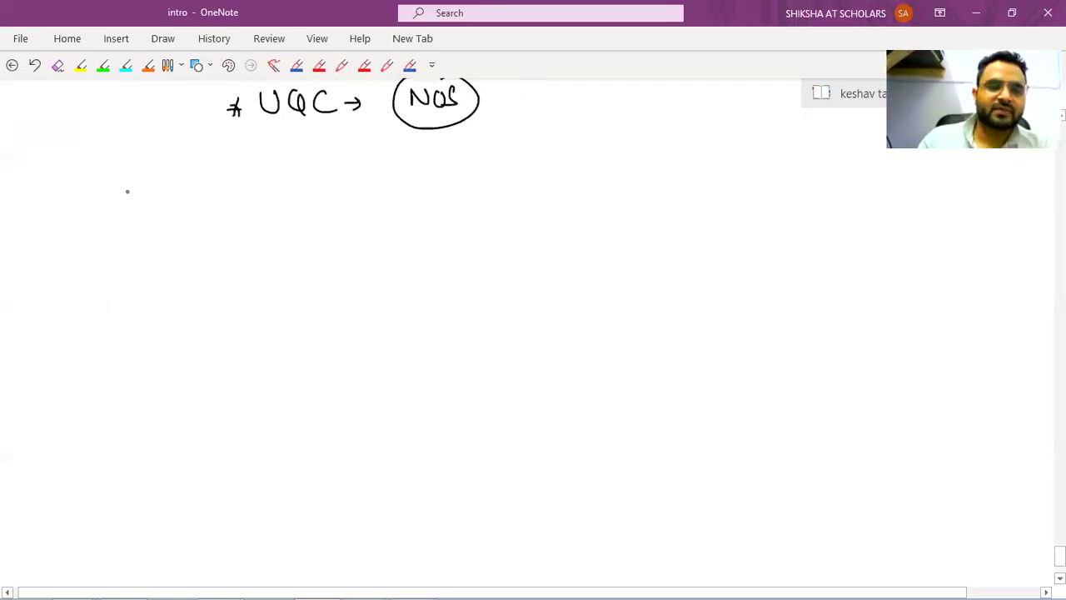
mouse_move(131, 208)
left_mouse_down()
mouse_move(140, 192)
mouse_move(144, 210)
mouse_move(187, 206)
left_mouse_up()
mouse_move(206, 188)
left_mouse_down()
mouse_move(198, 206)
mouse_move(230, 209)
left_mouse_up()
left_click_drag(243, 201, 381, 193)
left_click_drag(388, 196, 455, 200)
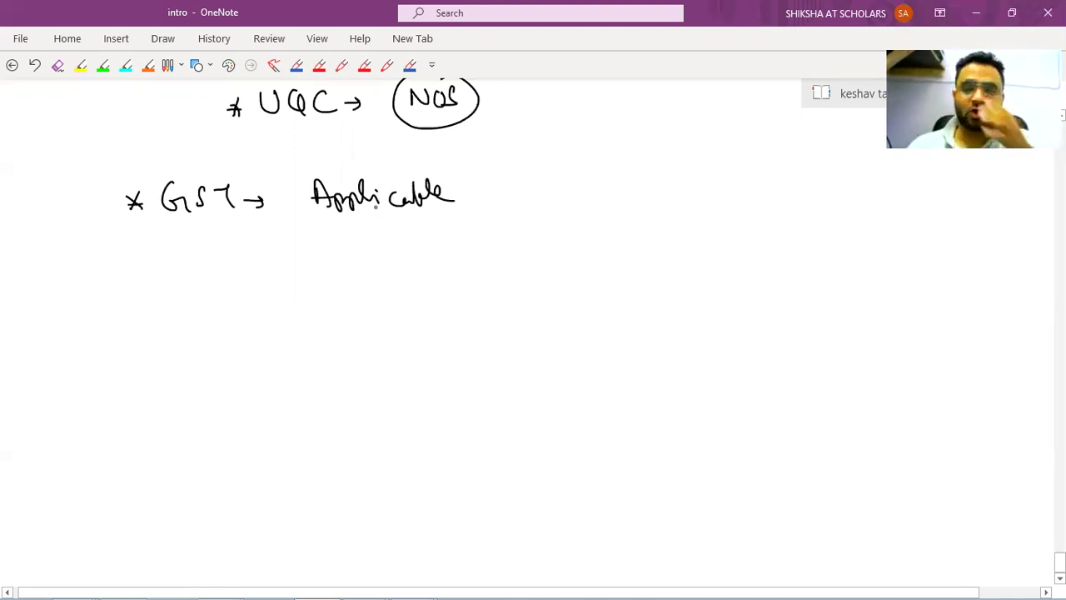
Add the bullet 'Set/Alter GST → Yes' below the GST note.
left_click_drag(145, 252, 163, 269)
left_click_drag(146, 266, 210, 265)
left_click_drag(202, 252, 214, 251)
left_click_drag(225, 236, 226, 271)
mouse_move(235, 264)
left_mouse_down()
mouse_move(253, 245)
mouse_move(280, 255)
left_mouse_up()
mouse_move(306, 245)
left_mouse_down()
mouse_move(303, 262)
mouse_move(348, 260)
left_mouse_up()
left_click_drag(353, 254, 372, 253)
mouse_move(364, 247)
left_mouse_down()
mouse_move(371, 258)
mouse_move(397, 250)
left_mouse_up()
left_click_drag(403, 241, 398, 260)
left_click_drag(407, 254, 428, 254)
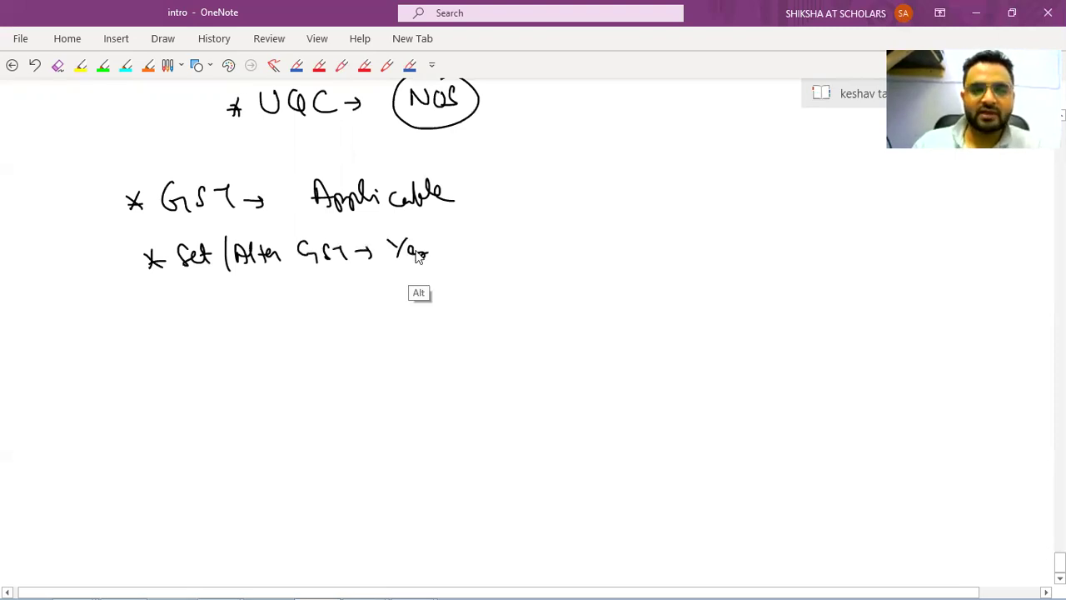
key("alt+Tab")
Set Set/alter GST Details to Yes for Lg Led Tv and check its Tax Rate History.
key("Return")
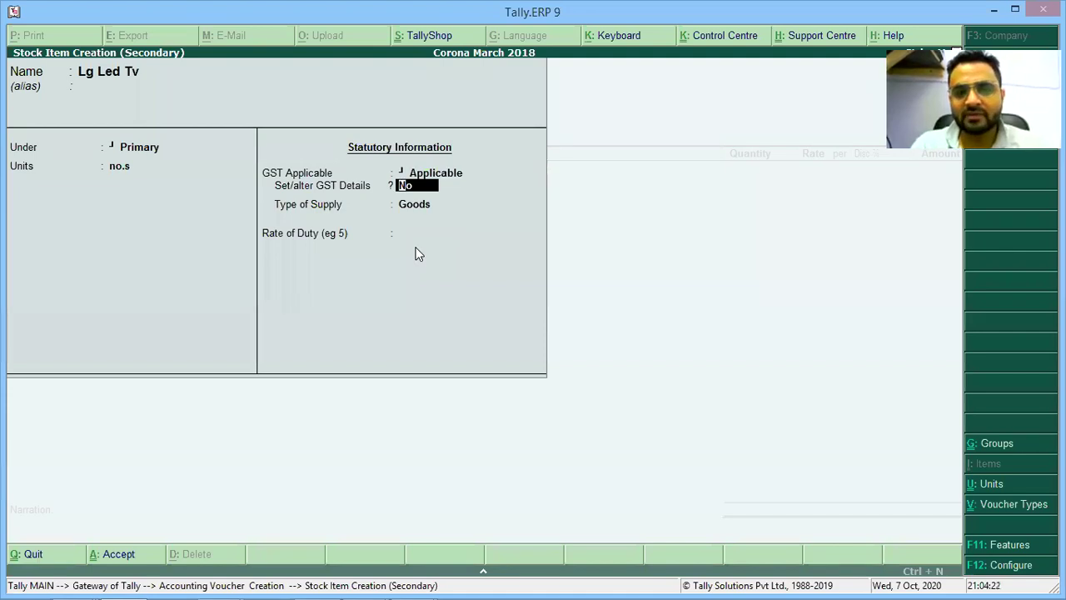
key("y")
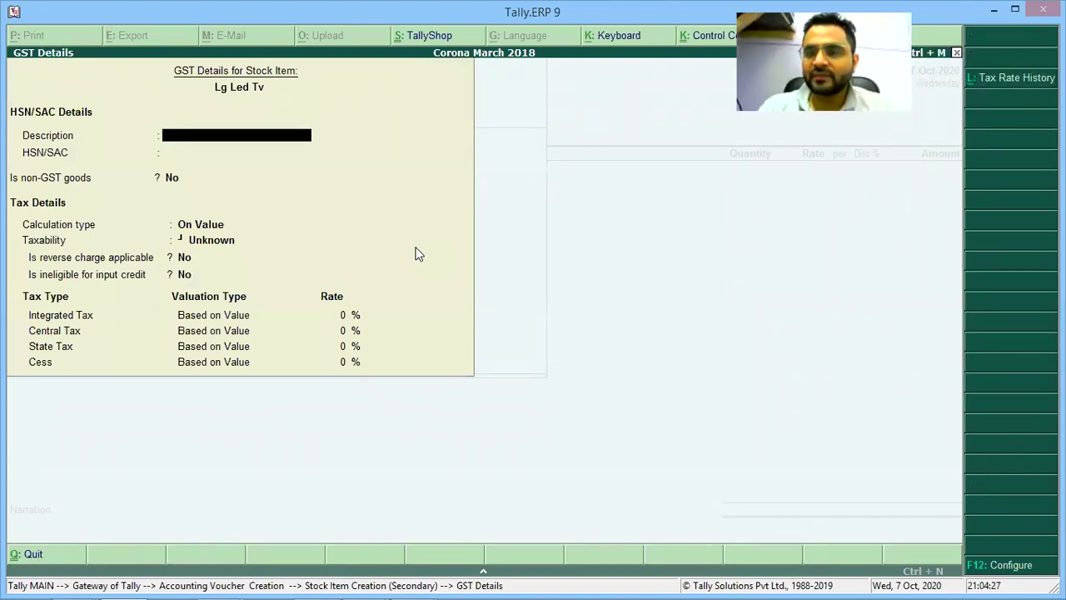
left_click(991, 85)
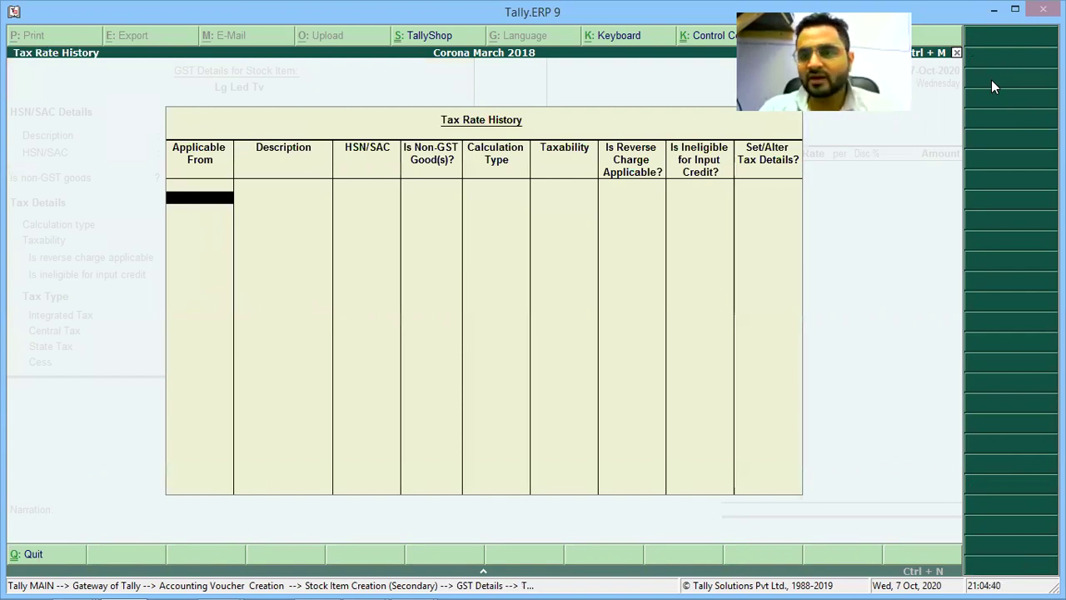
key("Escape")
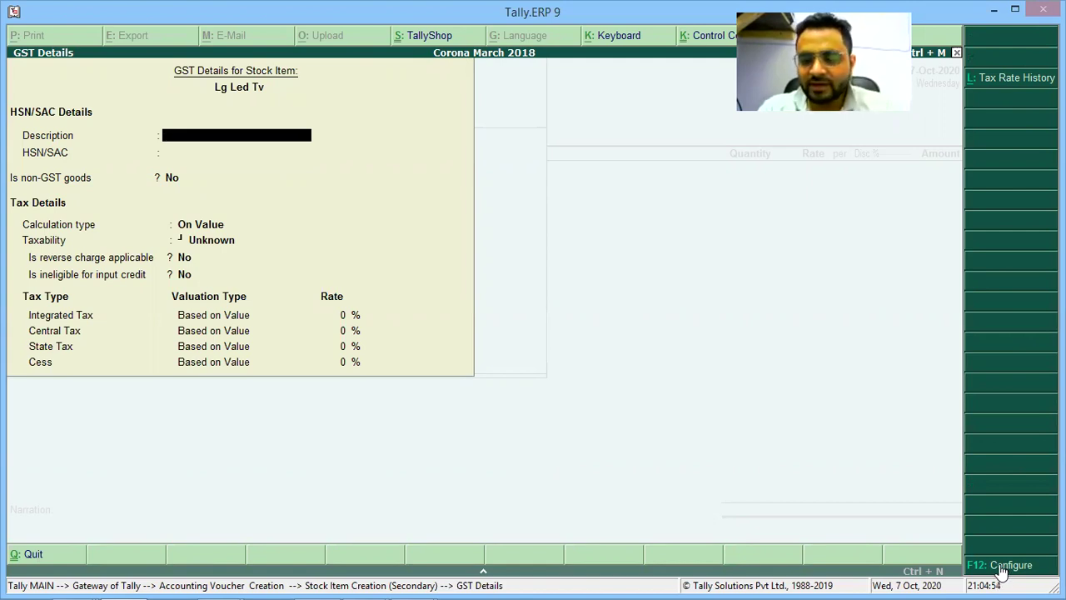
Start a note 'F12 →' to the right of the Set/Alter GST line.
key("alt+Tab")
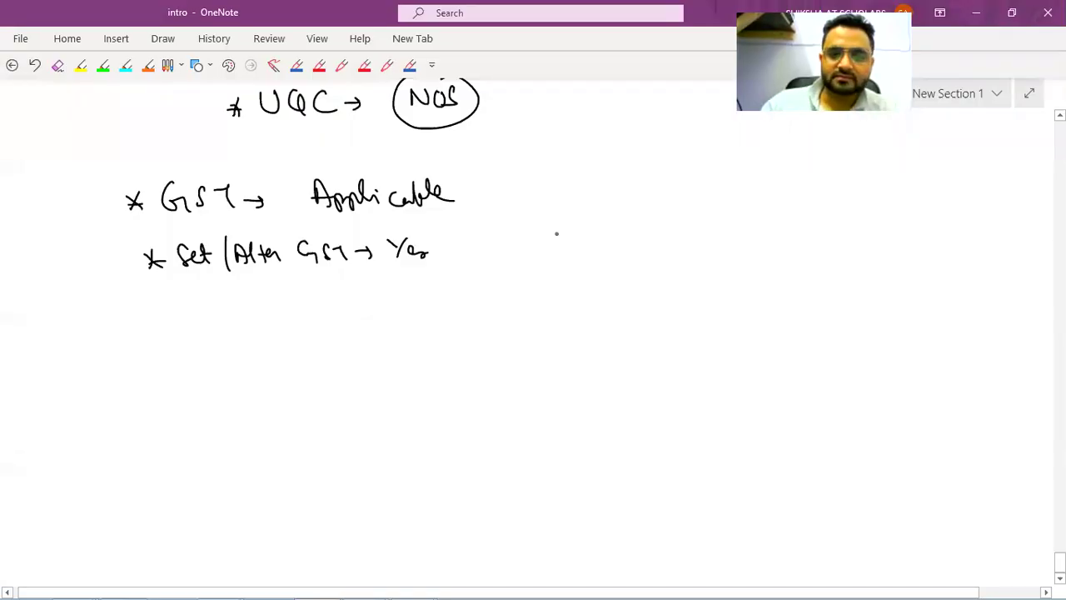
left_click_drag(566, 229, 556, 254)
left_click_drag(555, 241, 565, 240)
left_click_drag(573, 235, 588, 249)
left_click_drag(592, 242, 607, 242)
left_click_drag(627, 221, 624, 250)
left_click_drag(639, 240, 677, 238)
Complete the note as 'F12 → Configure → Select all Yes'.
left_click_drag(683, 236, 681, 249)
left_click_drag(692, 236, 750, 239)
mouse_move(760, 225)
left_mouse_down()
mouse_move(769, 230)
mouse_move(760, 243)
left_mouse_up()
left_click_drag(770, 240, 815, 235)
left_click_drag(823, 237, 851, 242)
left_click_drag(871, 222, 901, 238)
key("alt+Tab")
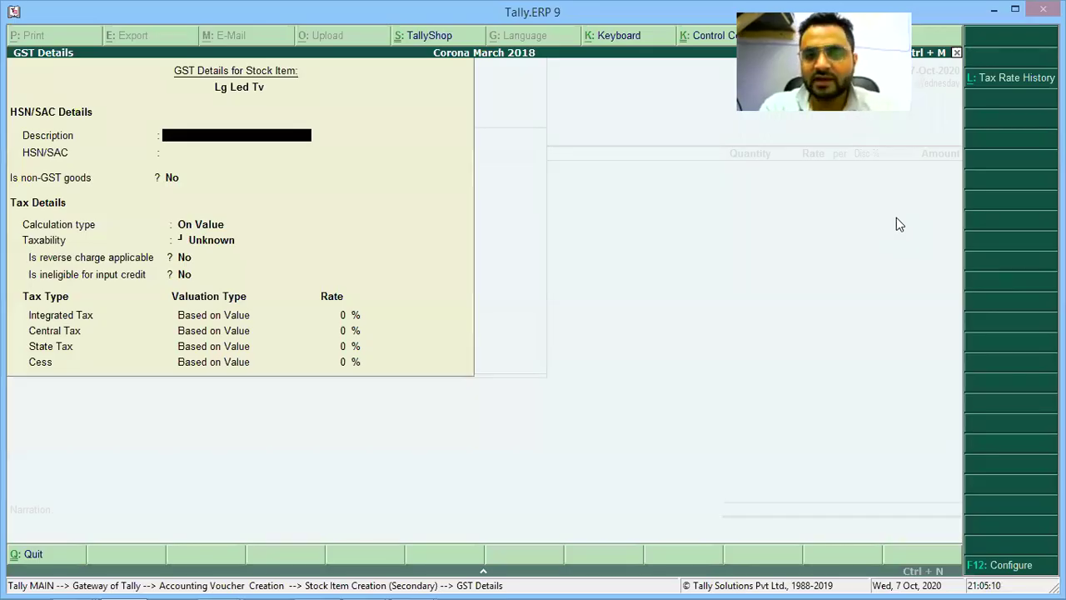
Turn every F12 configuration option to Yes, including HSN/SAC details, in GST Details.
key("F12")
type("n")
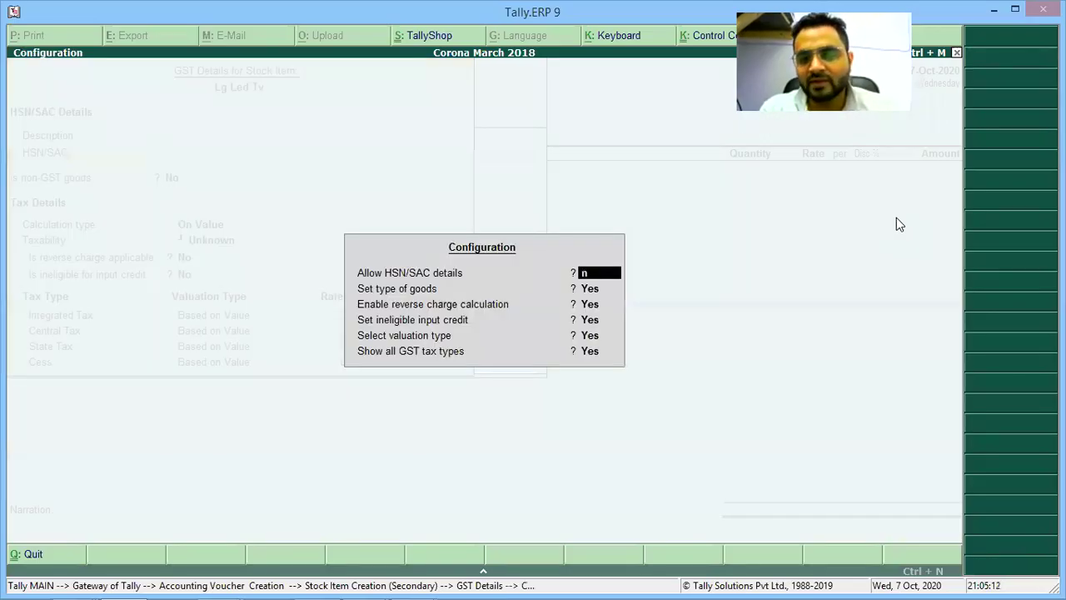
key("Return")
type("n")
key("Return")
type("n")
key("Return")
type("n")
key("Return")
type("n")
key("Return")
type("n")
key("Return")
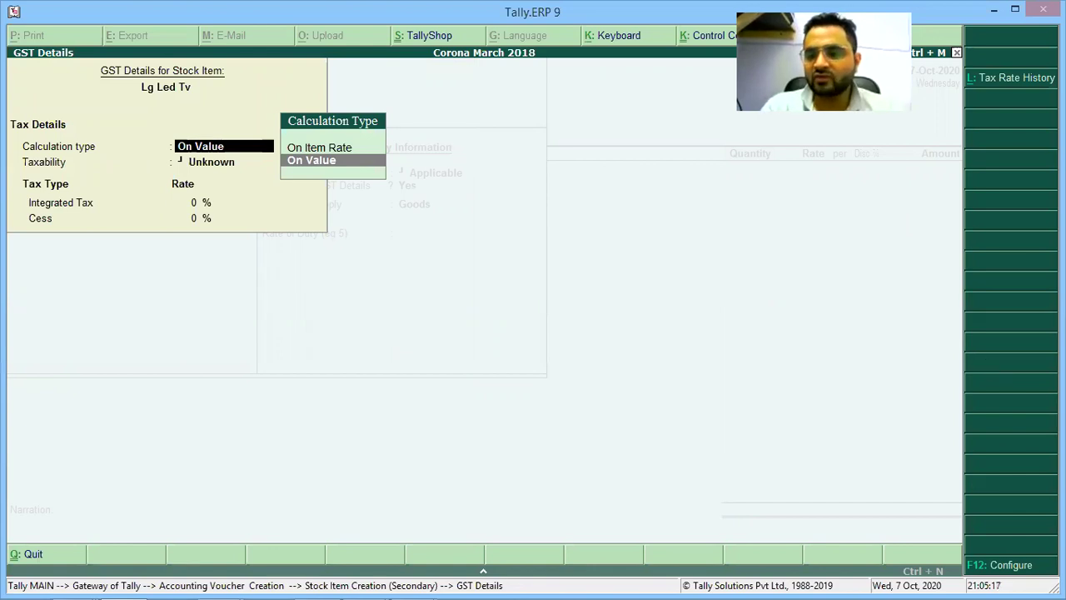
left_click(1011, 566)
key("y")
key("y")
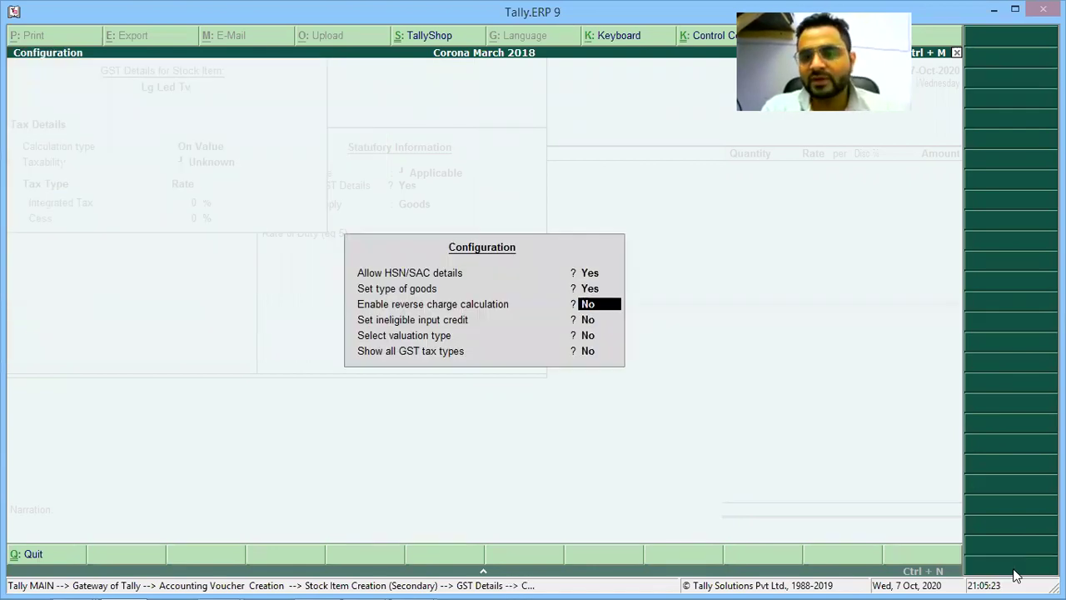
key("y")
key("y")
key("y")
key("y")
key("Return")
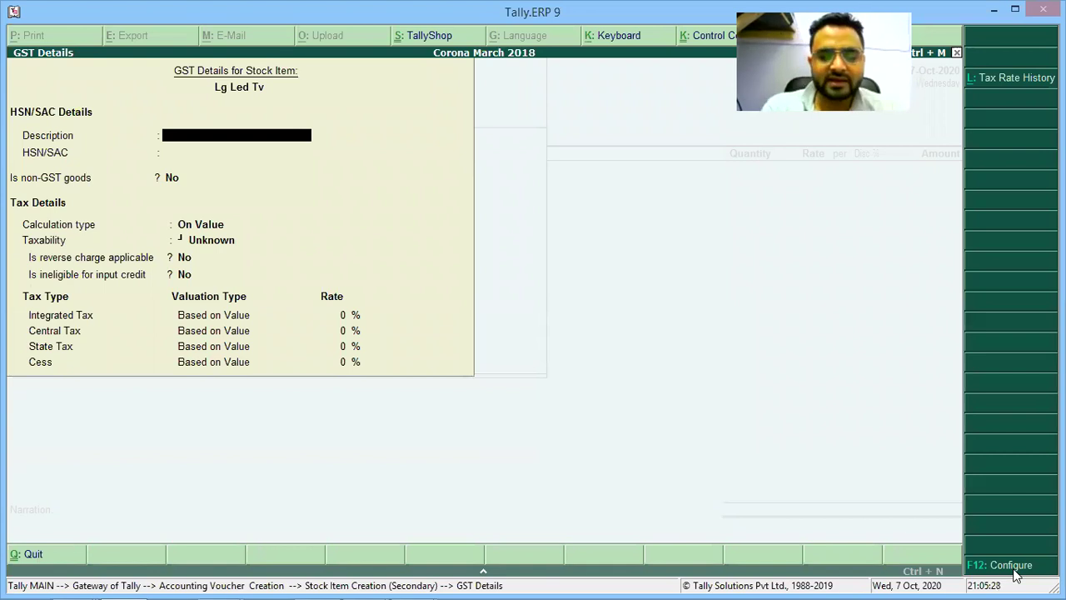
Enter 'Televisions' as the GST description and leave HSN/SAC blank.
type("Tel")
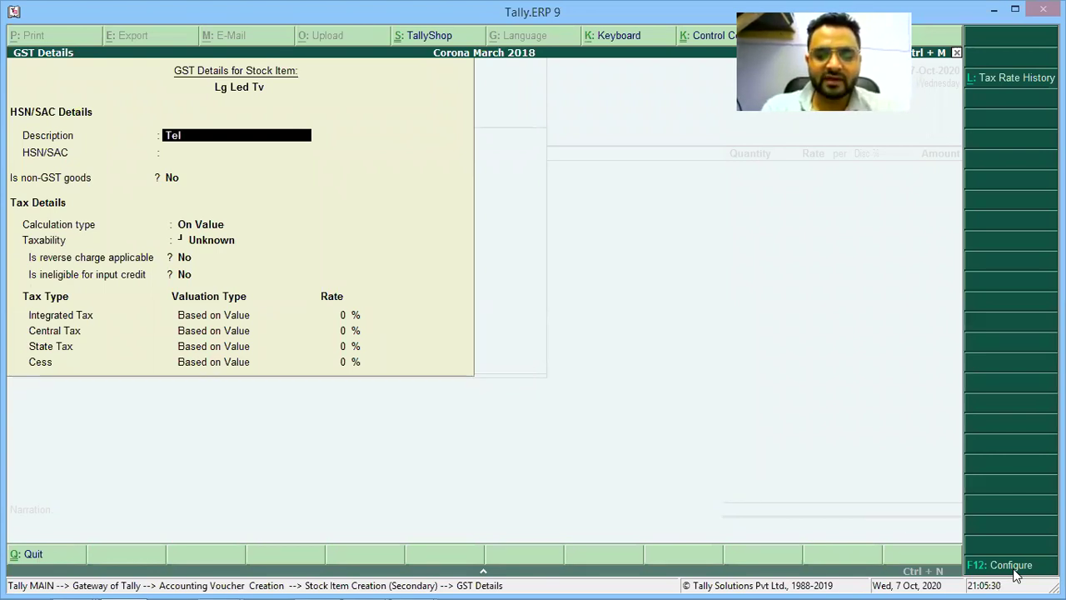
type("evisions")
key("Return")
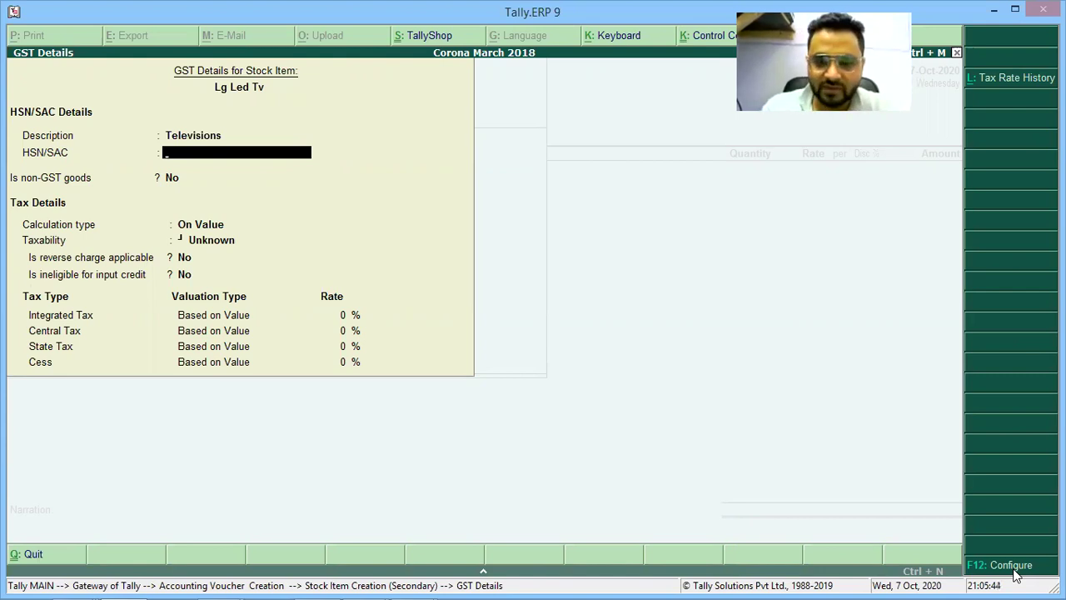
key("Return")
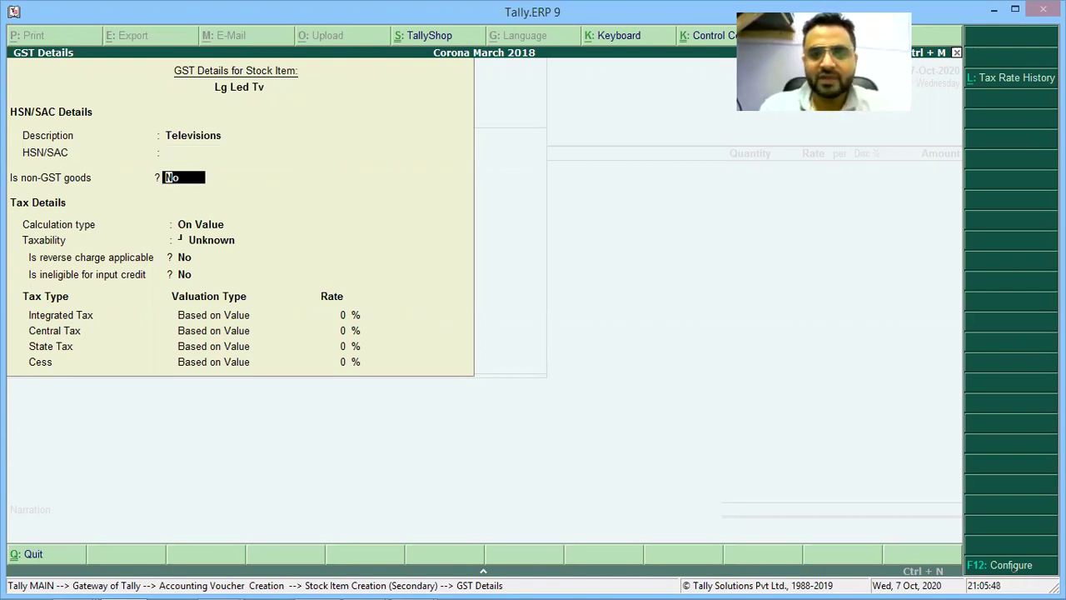
key("alt+Tab")
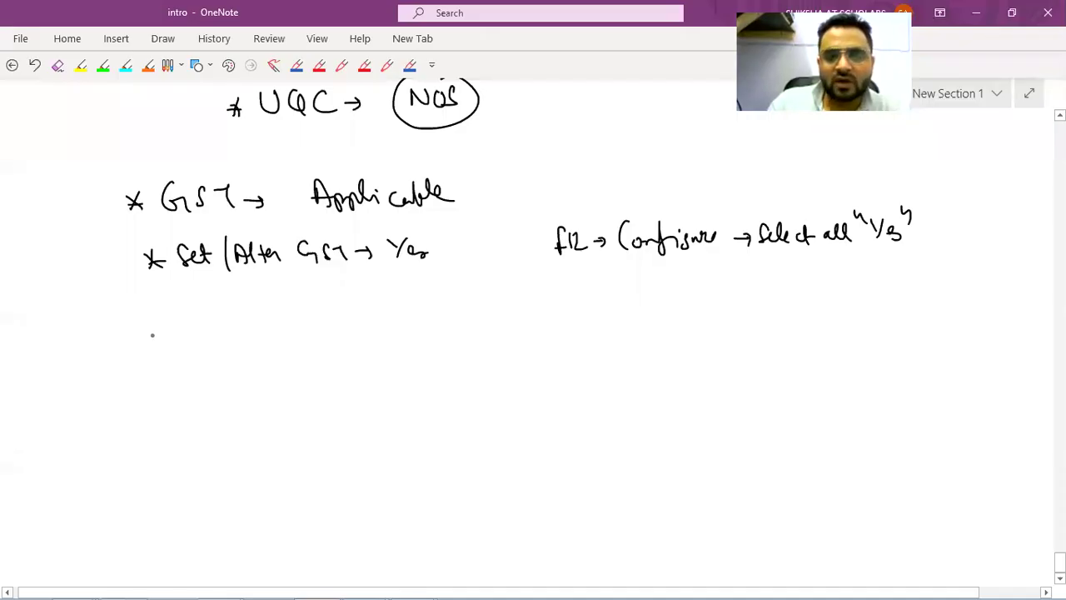
Handwrite 'Is non-GST goods → NO', then advance Tally's GST details to the calculation type.
left_click_drag(148, 317, 172, 332)
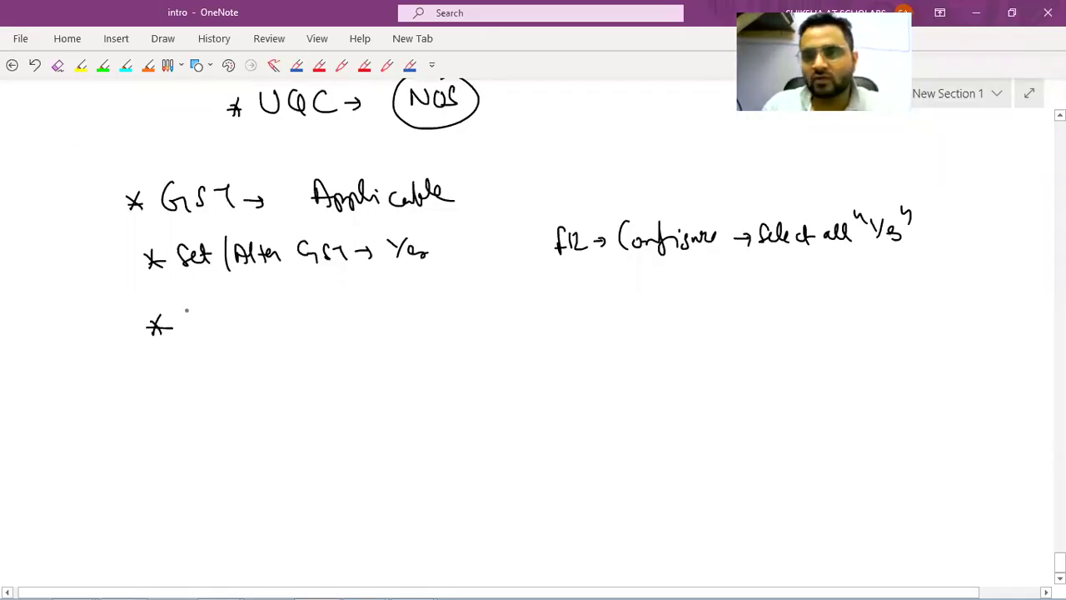
key("alt+Tab")
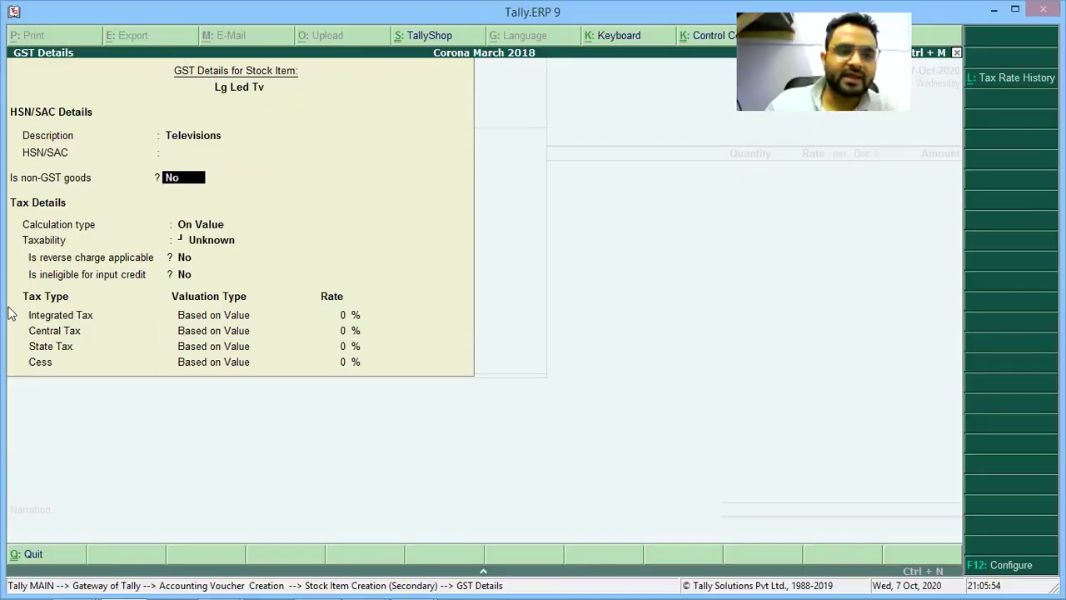
key("alt+Tab")
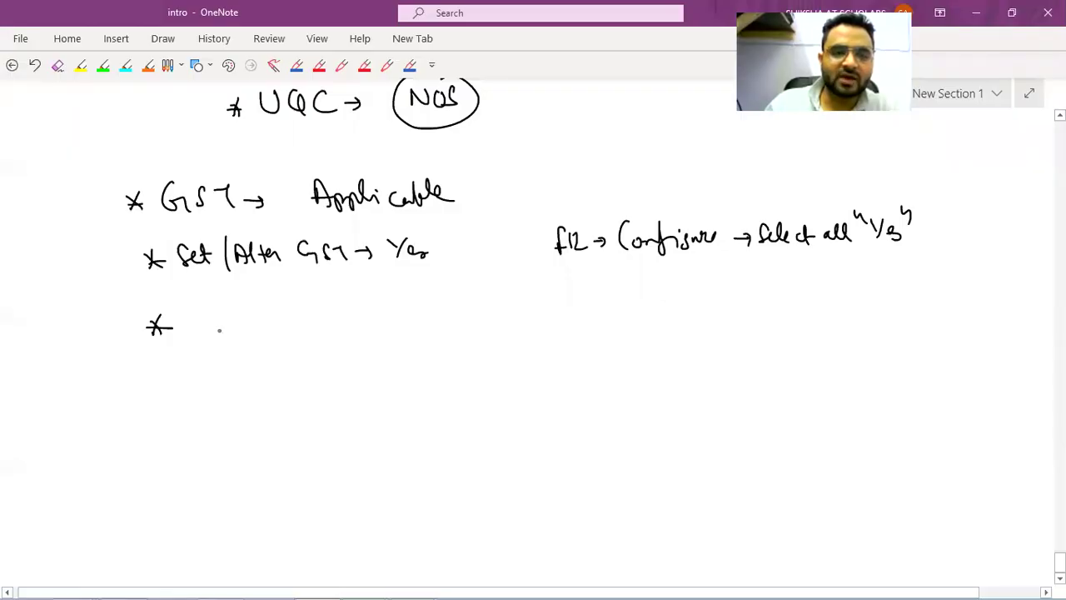
mouse_move(198, 316)
left_mouse_down()
mouse_move(227, 335)
mouse_move(349, 321)
mouse_move(343, 335)
left_mouse_up()
left_click_drag(356, 320, 372, 333)
left_click_drag(388, 323, 482, 331)
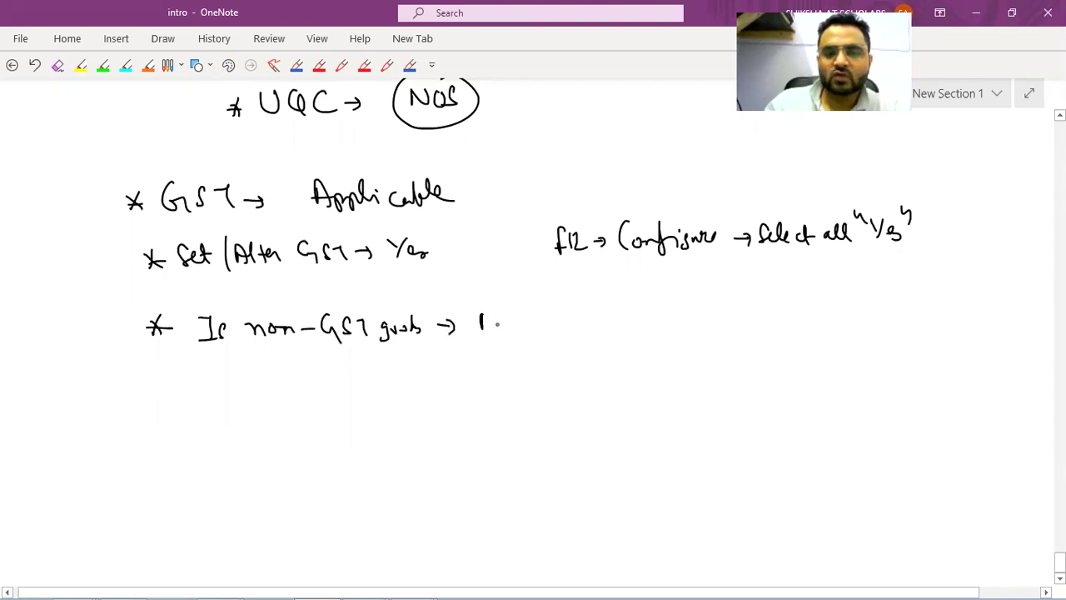
key("alt+Tab")
key("Return")
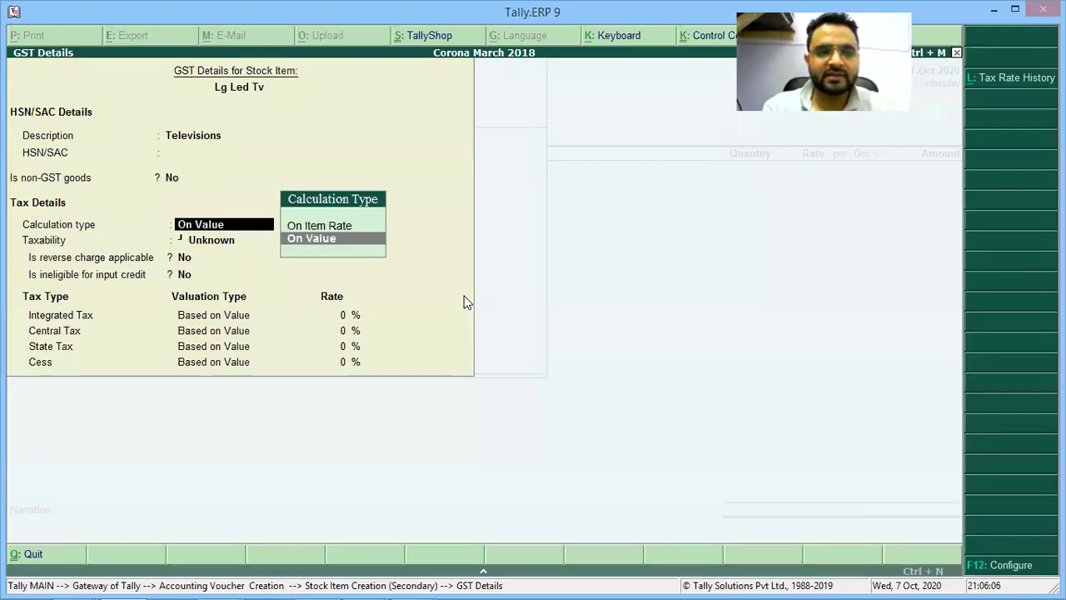
Handwrite a new bullet 'Calculate Type → On Value' in the OneNote notes.
key("alt+Tab")
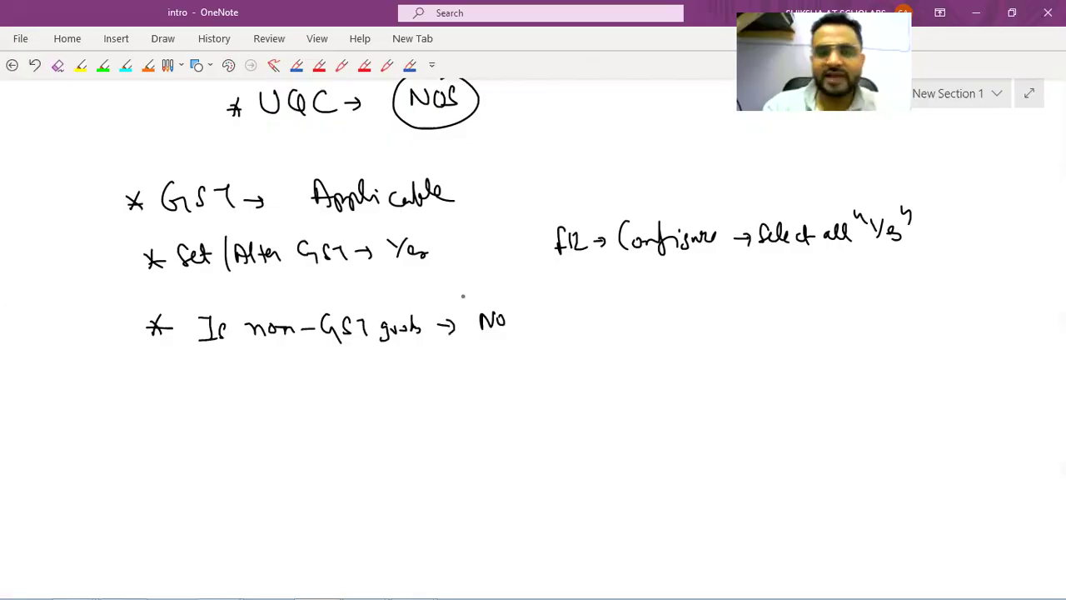
left_click_drag(158, 388, 172, 404)
left_click_drag(170, 387, 158, 406)
mouse_move(153, 398)
left_mouse_down()
mouse_move(272, 384)
mouse_move(378, 393)
left_mouse_up()
left_click_drag(381, 386, 430, 375)
left_click_drag(435, 389, 456, 390)
mouse_move(465, 371)
left_mouse_down()
mouse_move(472, 388)
mouse_move(493, 368)
left_mouse_up()
mouse_move(497, 380)
left_mouse_down()
mouse_move(521, 385)
mouse_move(503, 376)
left_mouse_up()
Accept On Value as Lg Led Tv's calculation type and choose Taxable for Taxability.
key("alt+Tab")
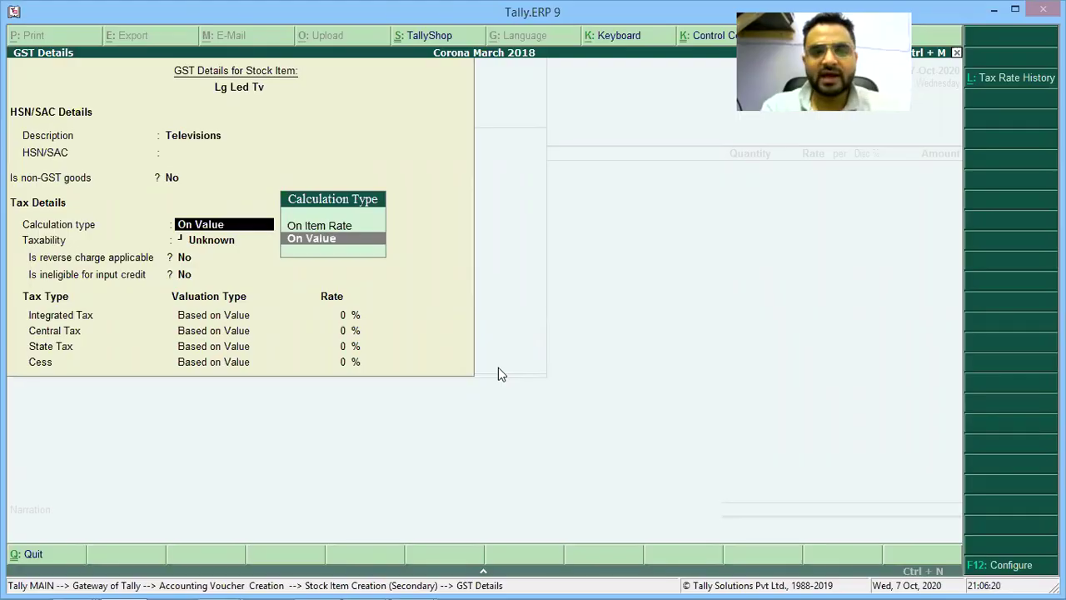
key("Return")
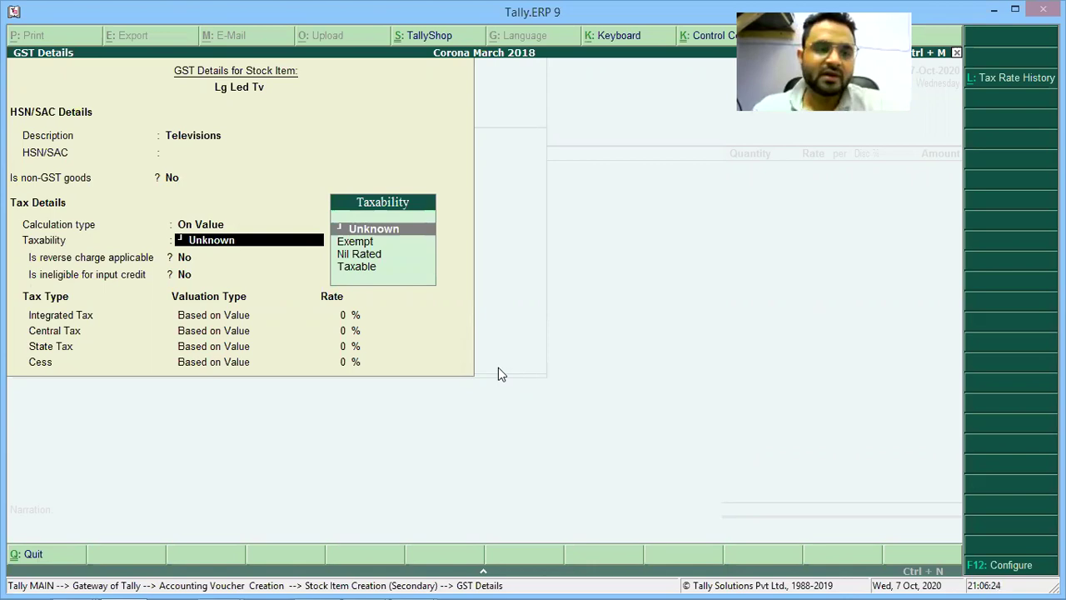
key("Down")
key("Down")
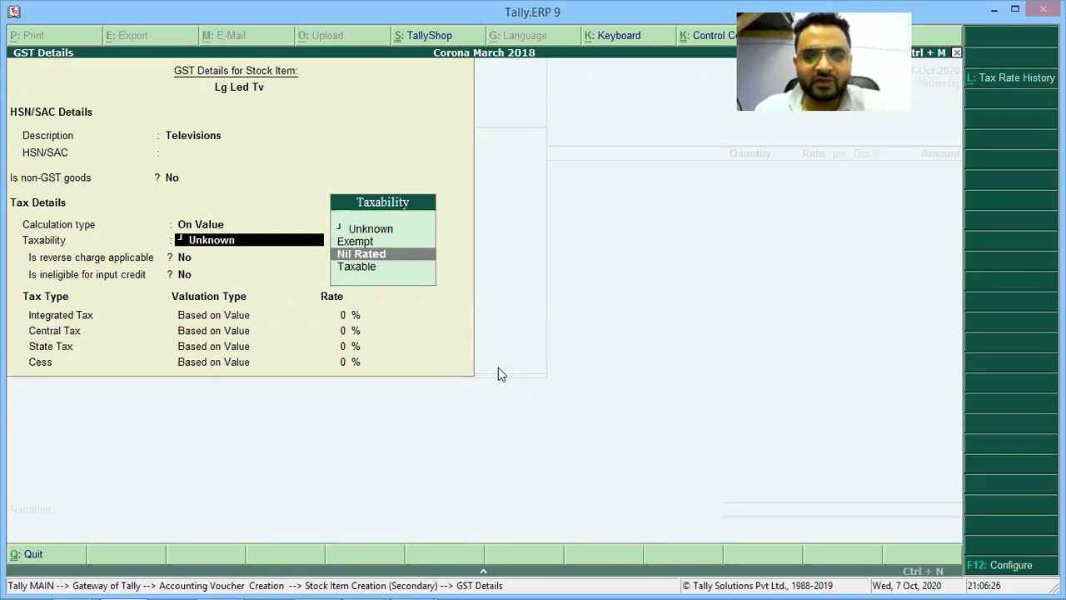
key("Up")
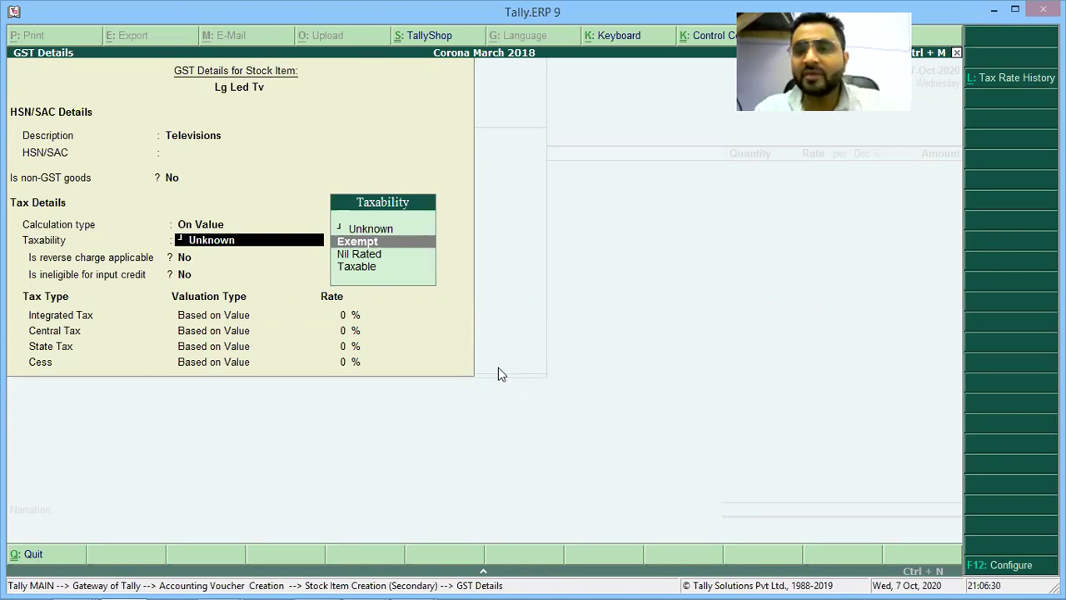
key("Down")
key("Down")
key("Return")
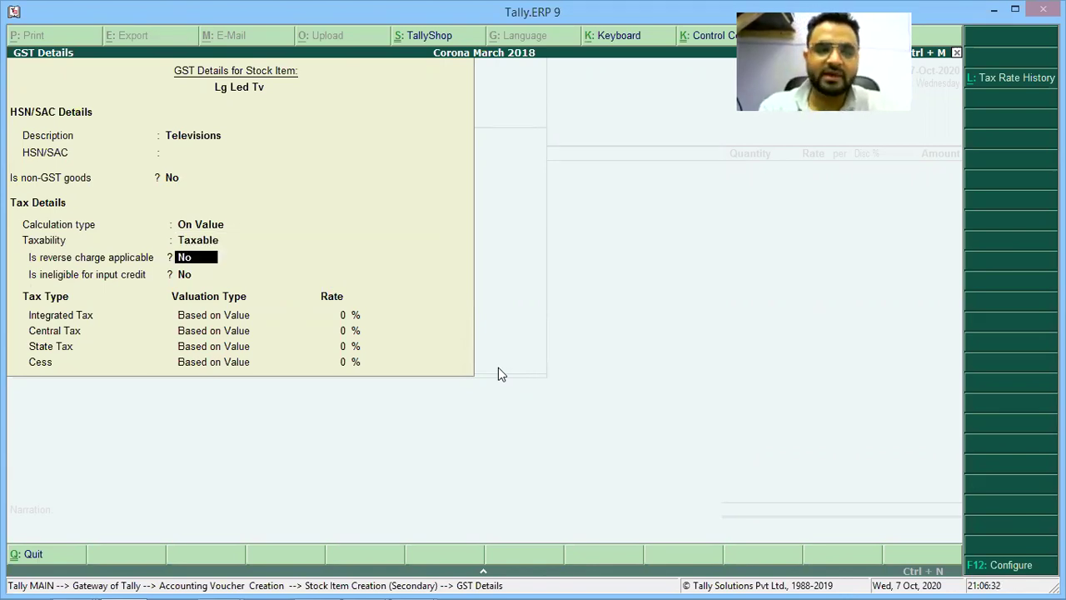
key("alt+Tab")
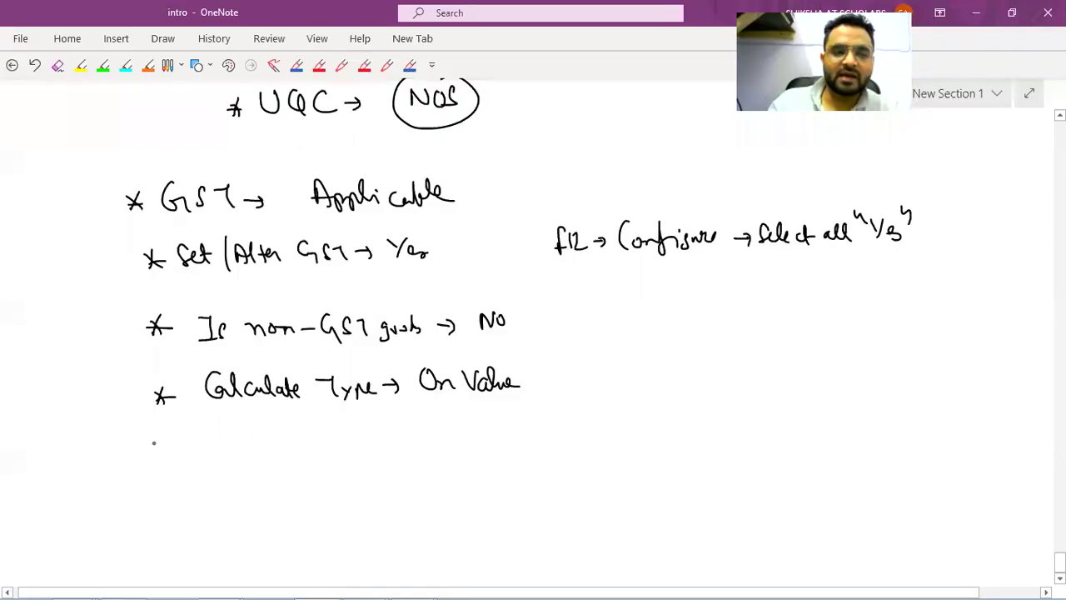
Handwrite the bullet 'Taxability → Taxable', then set reverse charge to No in Tally.
left_click_drag(151, 425, 170, 448)
mouse_move(202, 426)
left_mouse_down()
mouse_move(222, 423)
mouse_move(243, 443)
mouse_move(303, 436)
mouse_move(305, 450)
left_mouse_up()
left_click_drag(311, 435, 363, 441)
mouse_move(372, 435)
left_mouse_down()
mouse_move(426, 438)
mouse_move(403, 450)
mouse_move(433, 440)
left_mouse_up()
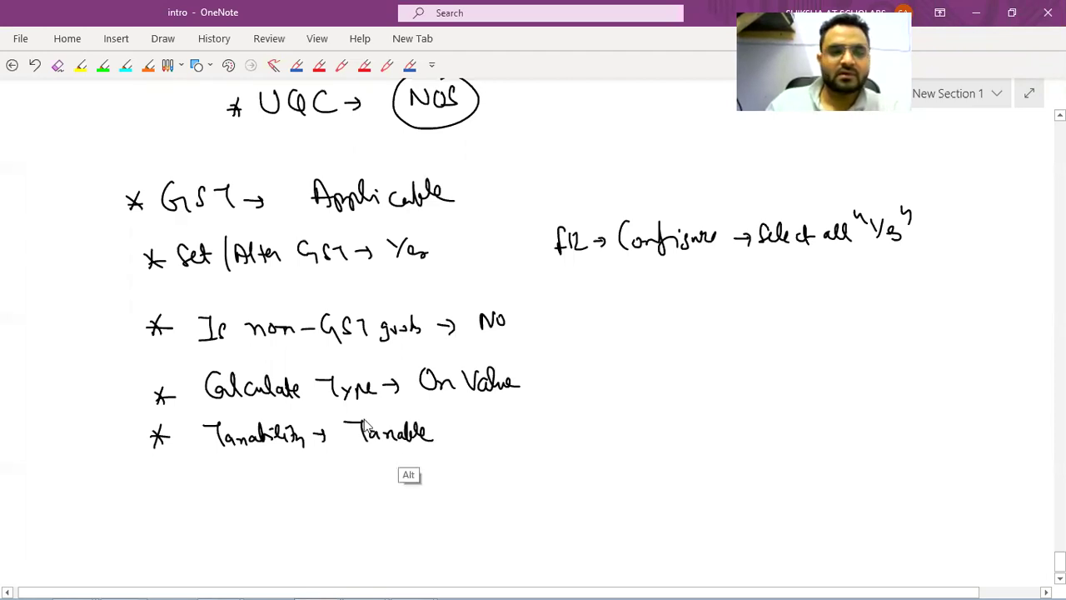
key("alt+Tab")
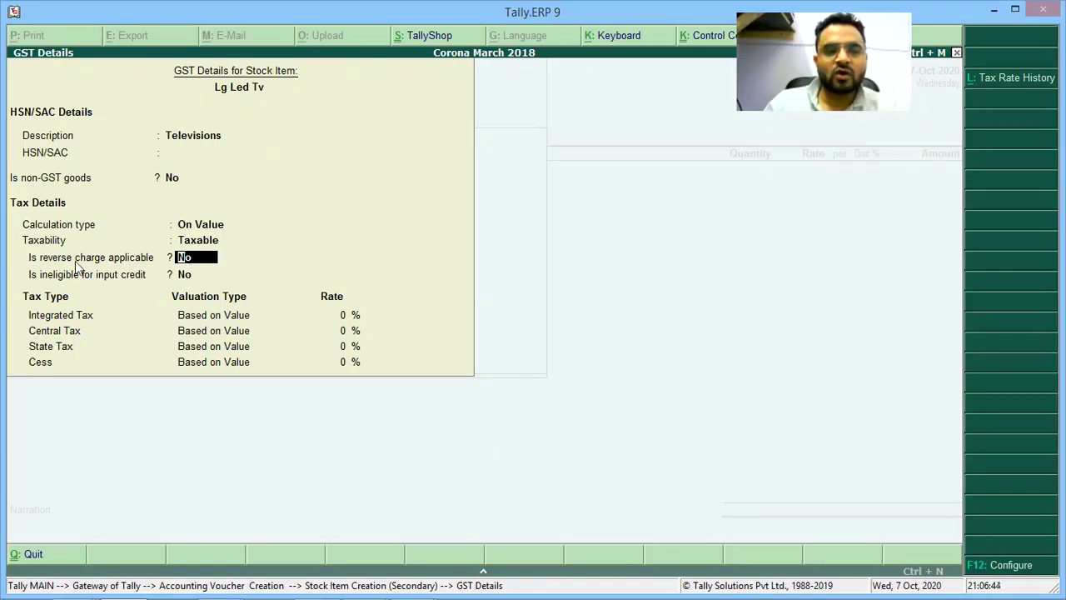
key("Return")
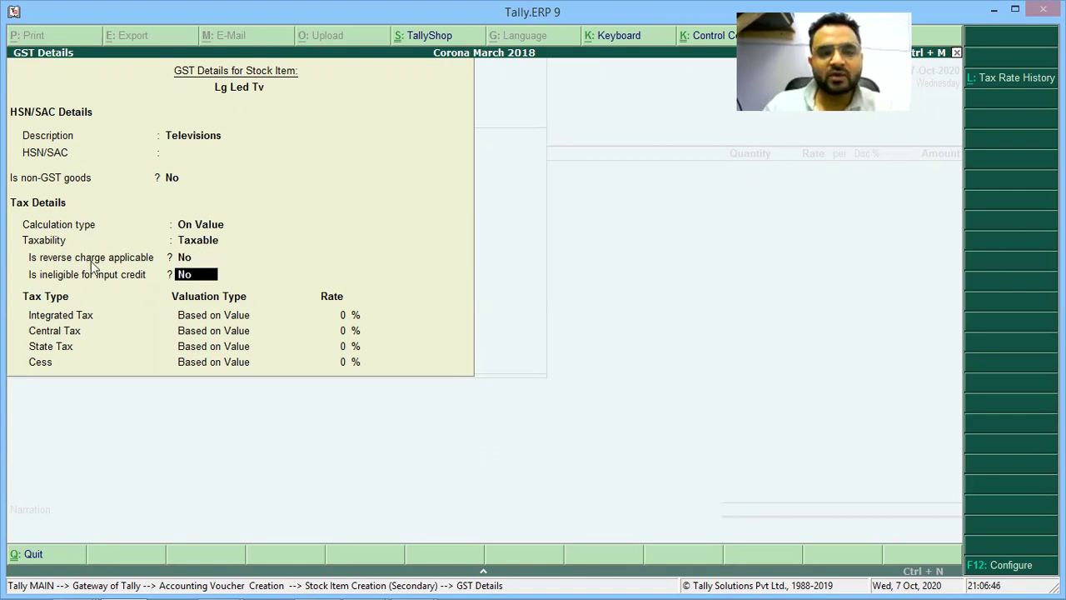
key("Up")
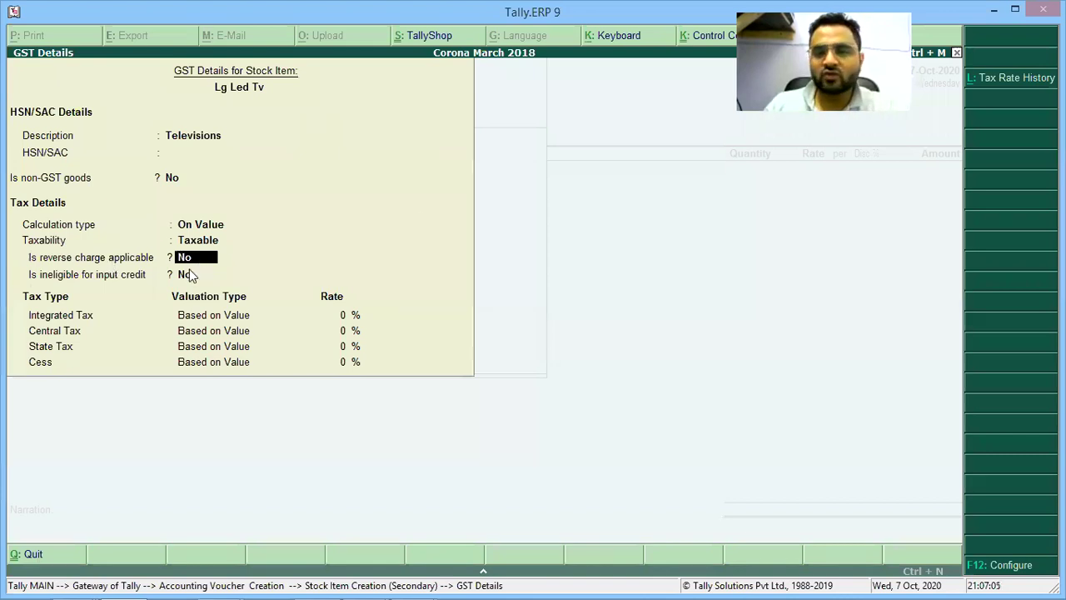
Handwrite the bullet 'Is reverse-charge Applicable → NO' below Taxability.
key("alt+Tab")
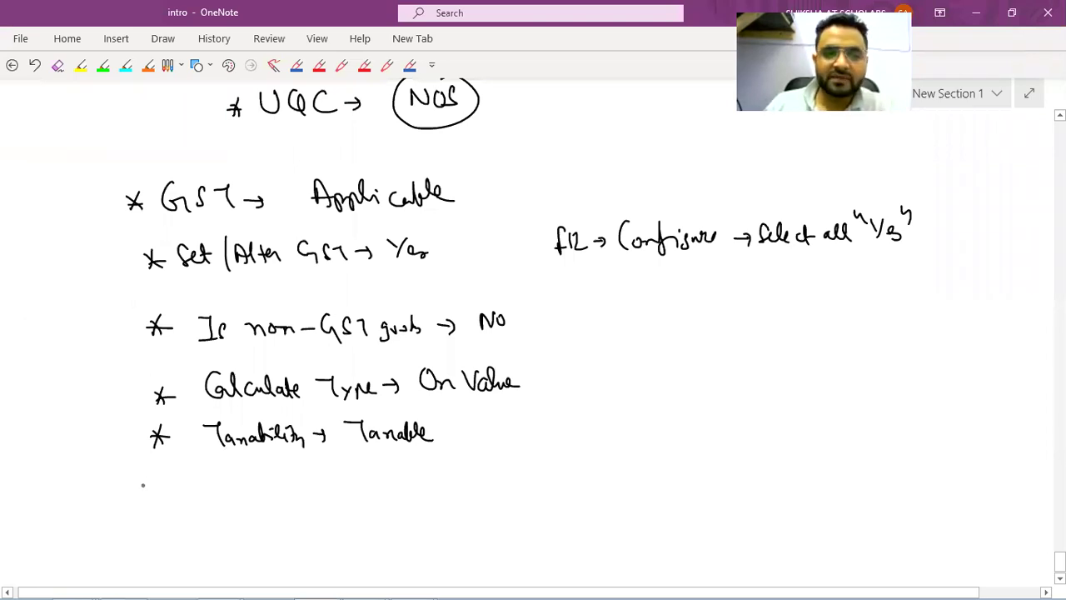
left_click_drag(147, 480, 163, 500)
left_click_drag(161, 481, 145, 499)
left_click_drag(142, 490, 166, 490)
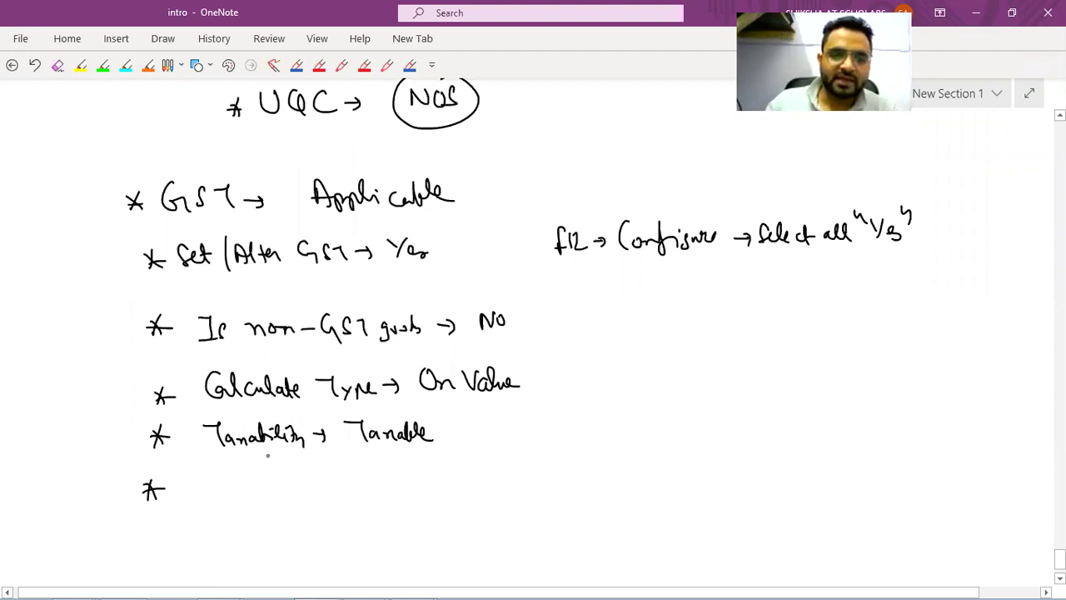
left_click_drag(197, 472, 213, 495)
mouse_move(241, 467)
left_mouse_down()
mouse_move(266, 485)
mouse_move(301, 483)
left_mouse_up()
left_click_drag(310, 485, 510, 475)
mouse_move(541, 466)
left_mouse_down()
mouse_move(541, 482)
mouse_move(564, 472)
left_mouse_up()
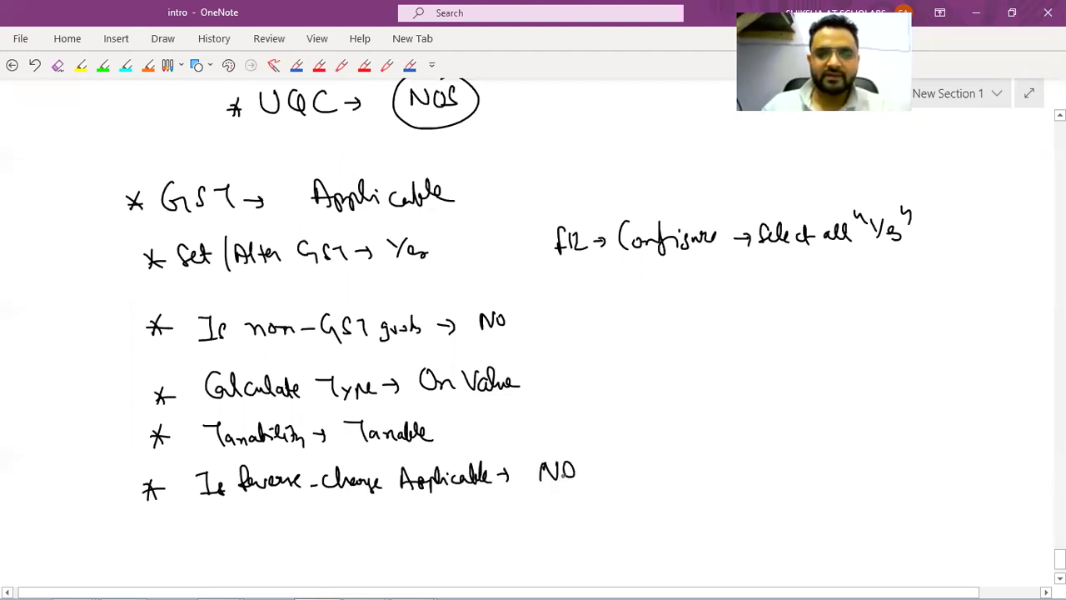
key("alt+Tab")
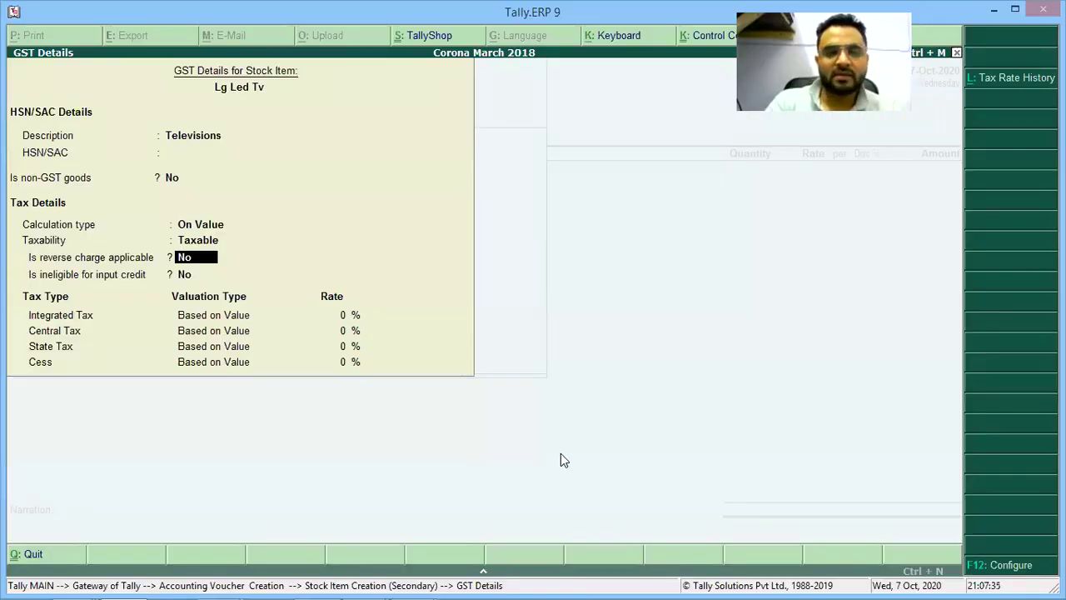
Accept No for reverse charge and handwrite an 'Ineligible →' bullet in the notes.
key("Return")
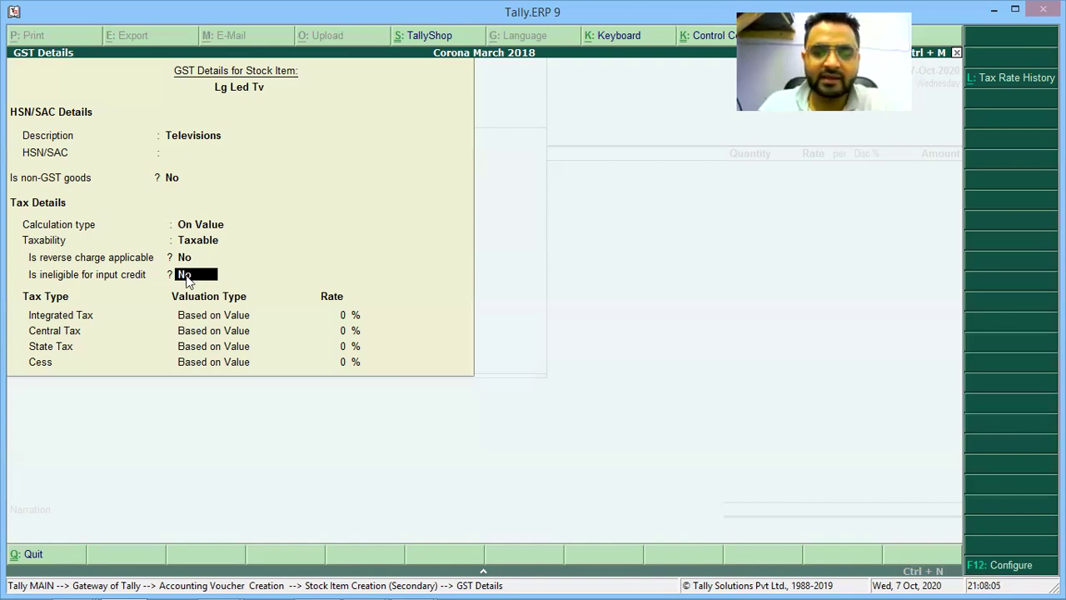
key("alt+Tab")
left_click_drag(161, 519, 163, 532)
mouse_move(210, 518)
left_mouse_down()
mouse_move(229, 514)
mouse_move(217, 533)
left_mouse_up()
mouse_move(238, 533)
left_mouse_down()
mouse_move(283, 512)
mouse_move(294, 525)
mouse_move(325, 516)
left_mouse_up()
left_click_drag(345, 518, 412, 509)
scroll(374, 508, "down", 2)
Accept No for input credit, enter a 12% Integrated Tax rate and close GST Details.
key("alt+Tab")
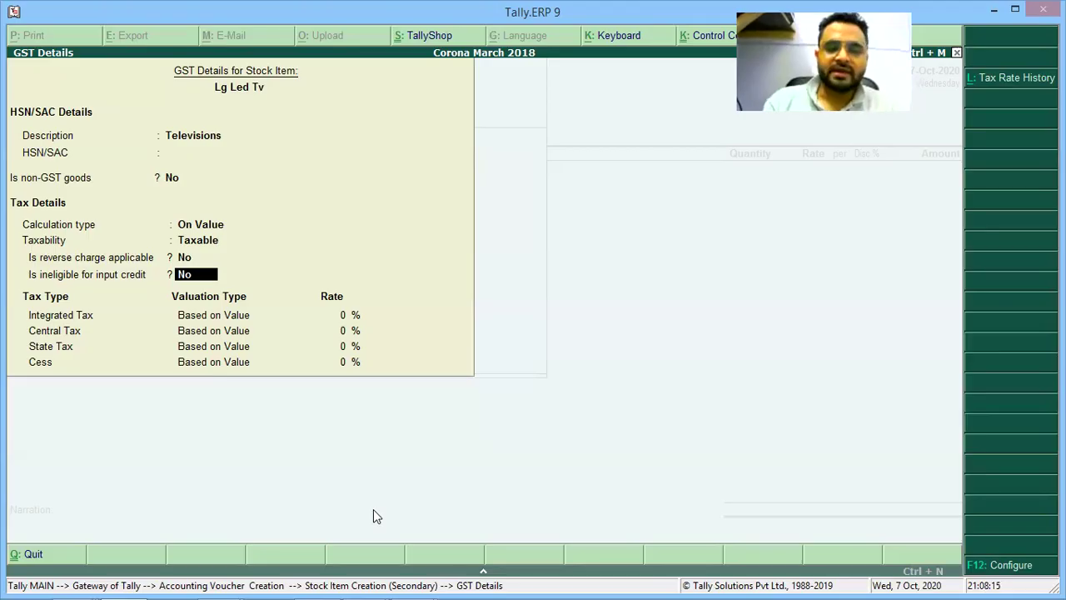
key("Return")
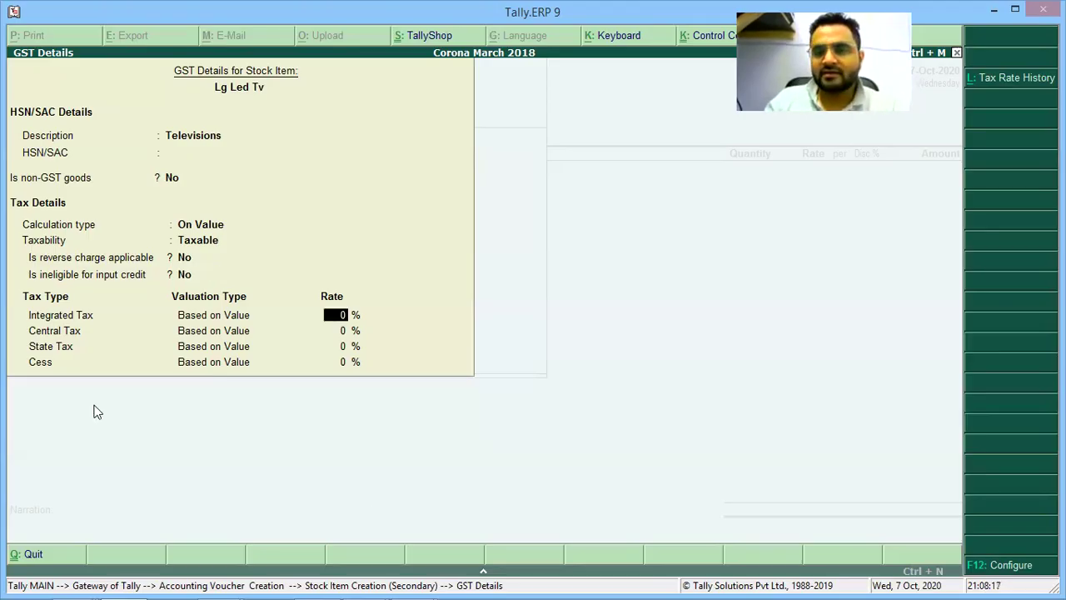
type("1")
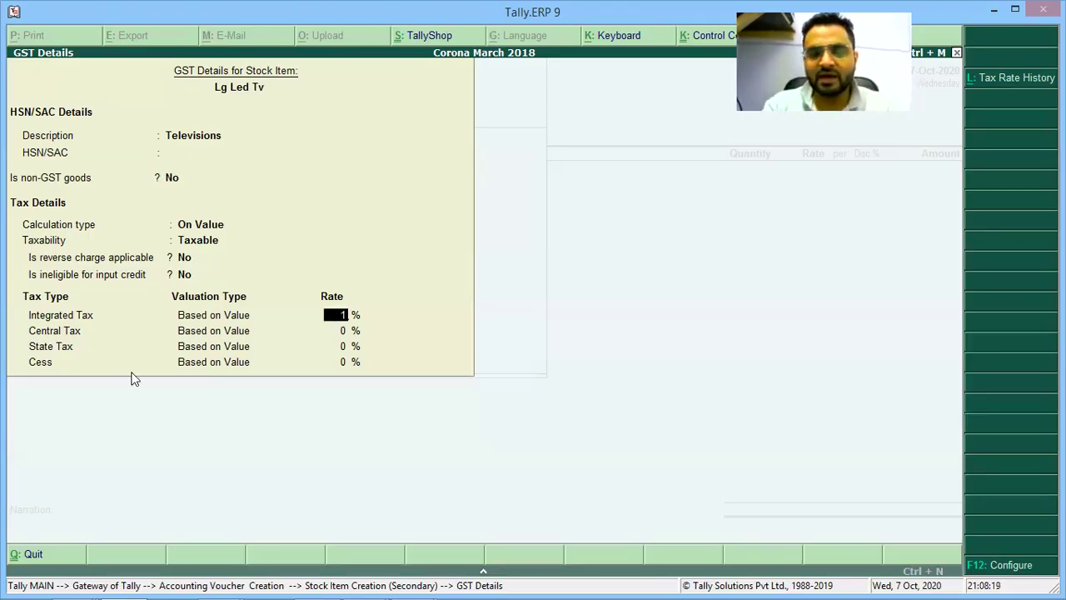
type("2")
key("Return")
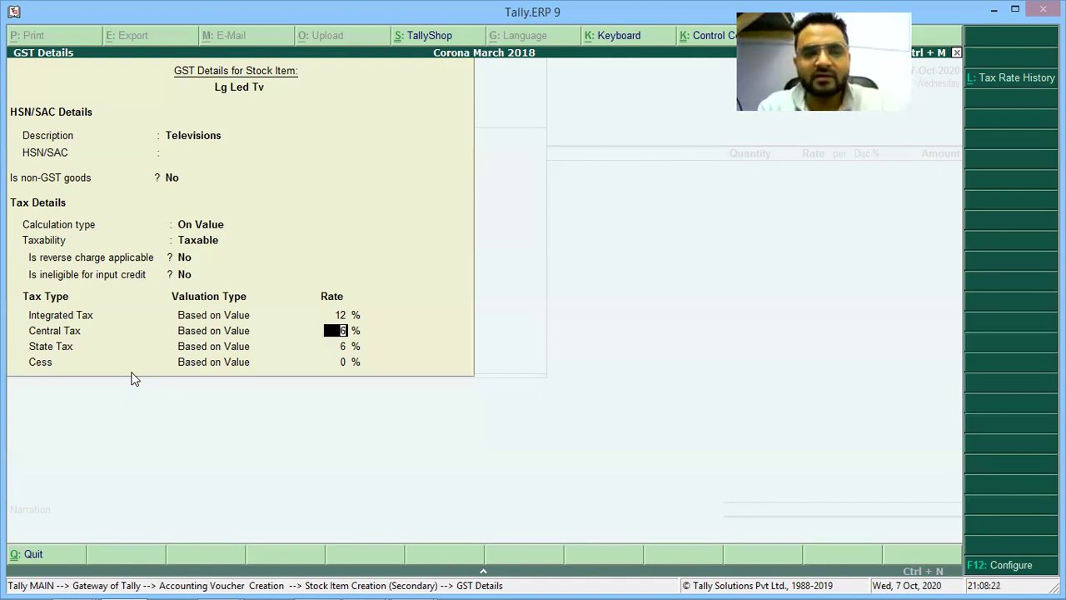
key("ctrl+a")
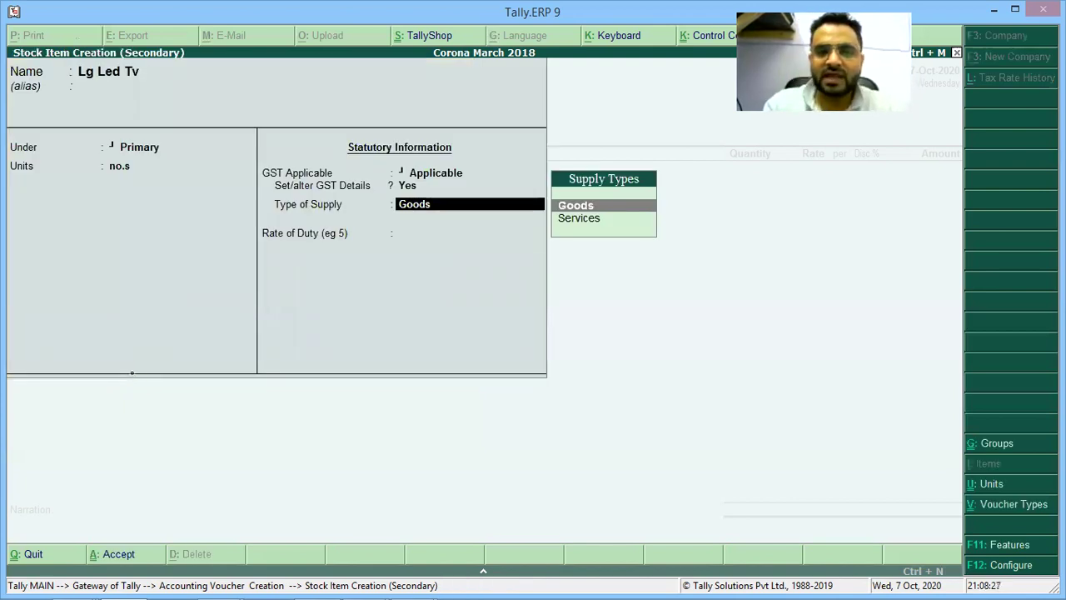
Start a handwritten 'Type of Supply' bullet in the OneNote notes.
key("alt+Tab")
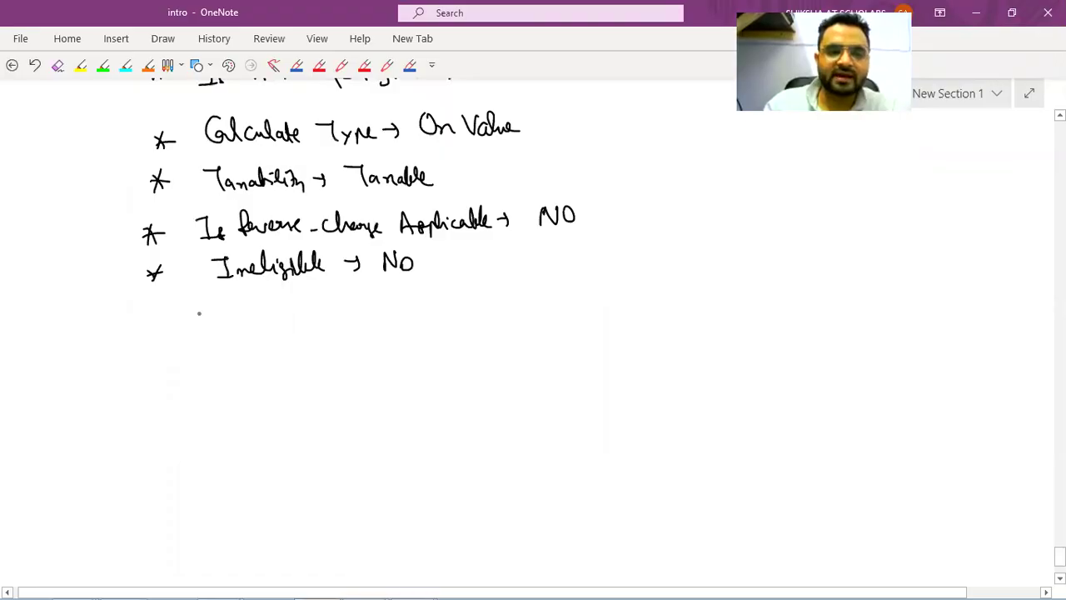
left_click_drag(138, 314, 154, 333)
left_click_drag(154, 313, 137, 333)
left_click_drag(198, 314, 220, 313)
left_click_drag(215, 314, 221, 330)
mouse_move(226, 320)
left_mouse_down()
mouse_move(249, 331)
mouse_move(268, 325)
left_mouse_up()
left_click_drag(283, 314, 282, 317)
left_click_drag(291, 308, 285, 338)
left_click_drag(335, 307, 333, 326)
left_click_drag(337, 317, 339, 326)
left_click_drag(338, 322, 478, 321)
Check that Lg Led Tv shows Type of Supply Goods and Rate of Duty 0.
key("alt+Tab")
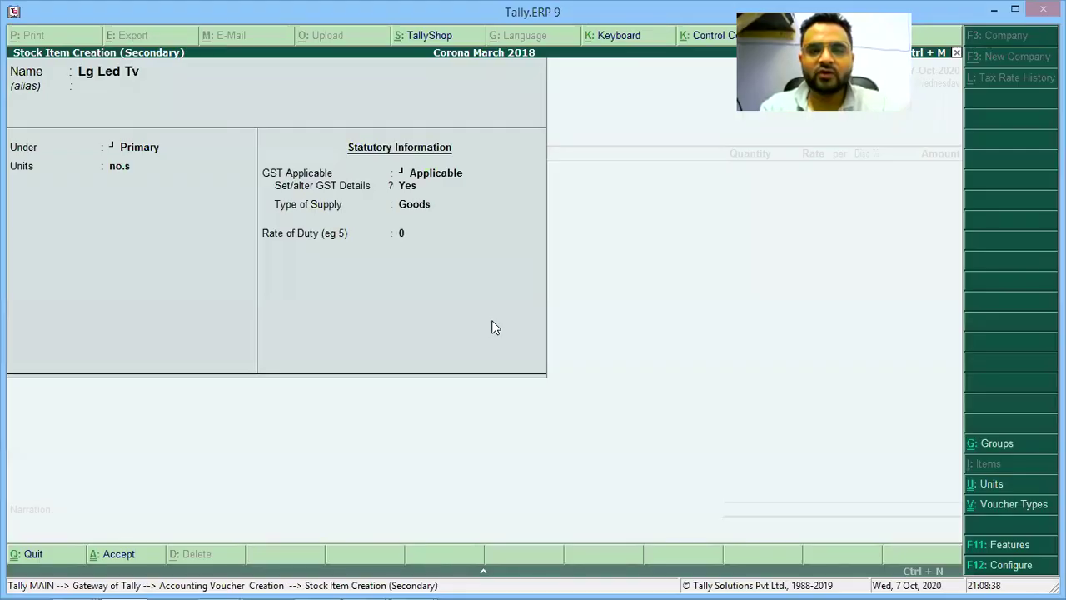
key("alt+Tab")
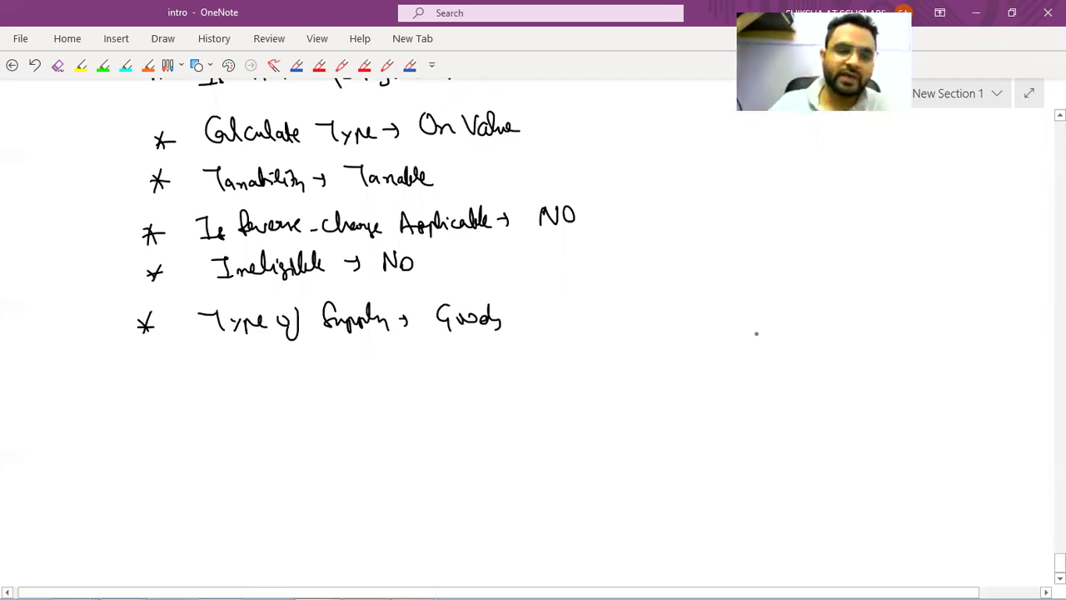
Add a 'Rate of duty → 0' bullet below Type of Supply and circle the 0.
left_click_drag(163, 377, 181, 371)
left_click_drag(198, 369, 208, 376)
left_click_drag(210, 371, 240, 373)
left_click_drag(260, 364, 255, 376)
mouse_move(271, 358)
left_mouse_down()
mouse_move(265, 388)
mouse_move(334, 360)
mouse_move(354, 380)
left_mouse_up()
left_click_drag(366, 368, 420, 352)
mouse_move(441, 354)
left_mouse_down()
mouse_move(432, 356)
mouse_move(464, 358)
left_mouse_up()
left_click_drag(443, 331, 450, 390)
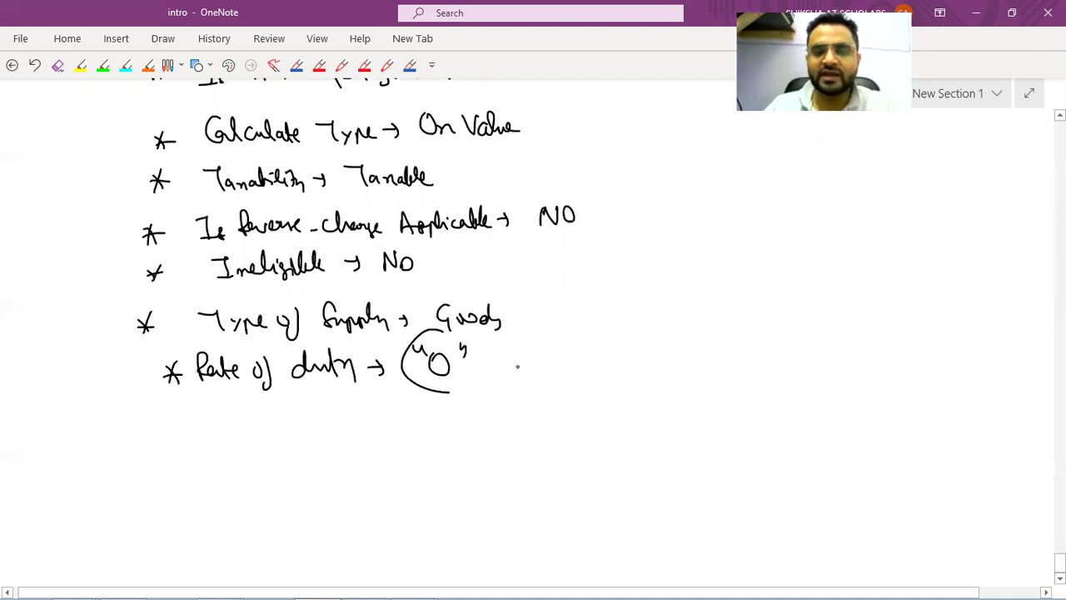
key("alt+Tab")
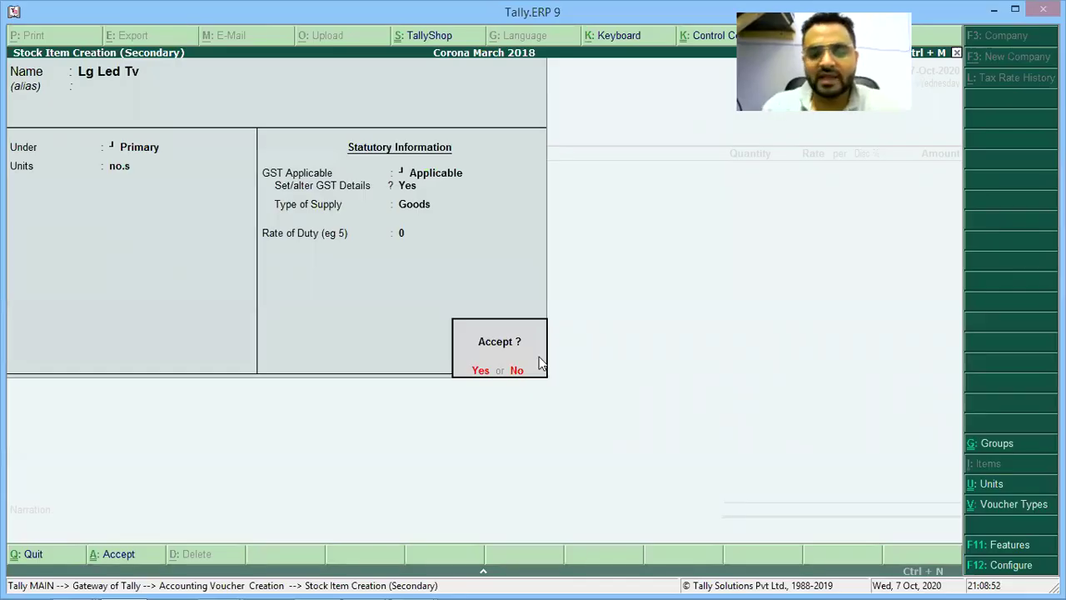
Save the Lg Led Tv item and enter 100 no.s at 20,000, totalling 20,00,000.00.
key("Return")
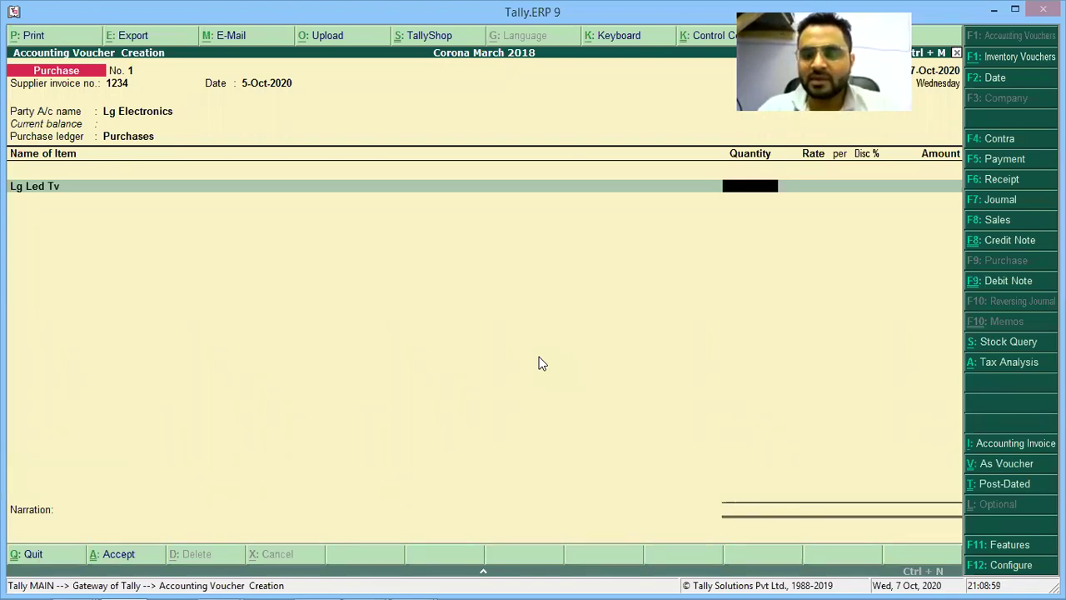
type("100")
key("Return")
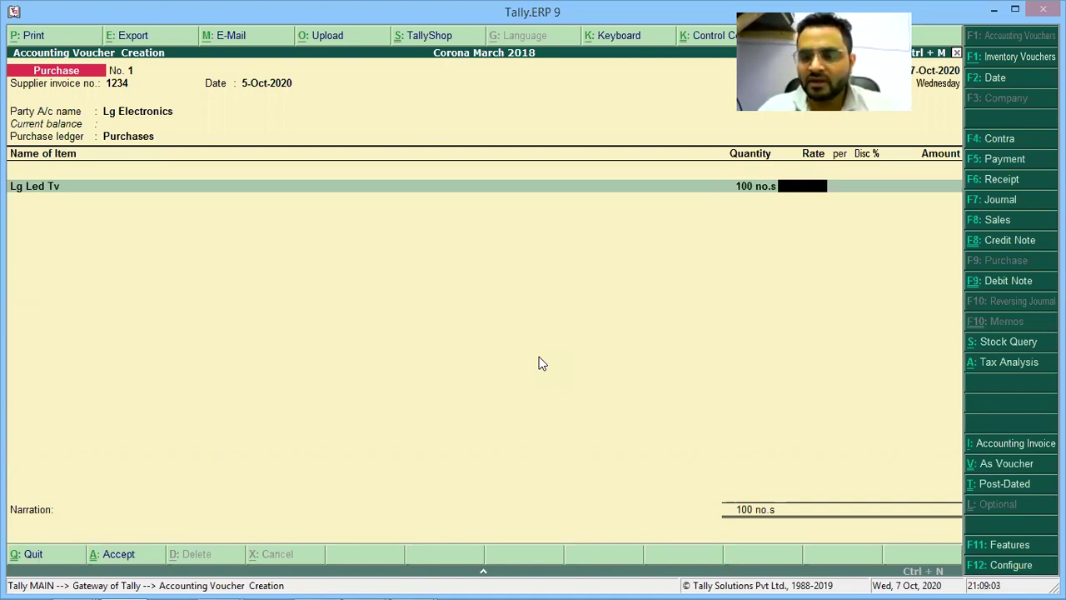
type("20,0")
type("00")
key("Return")
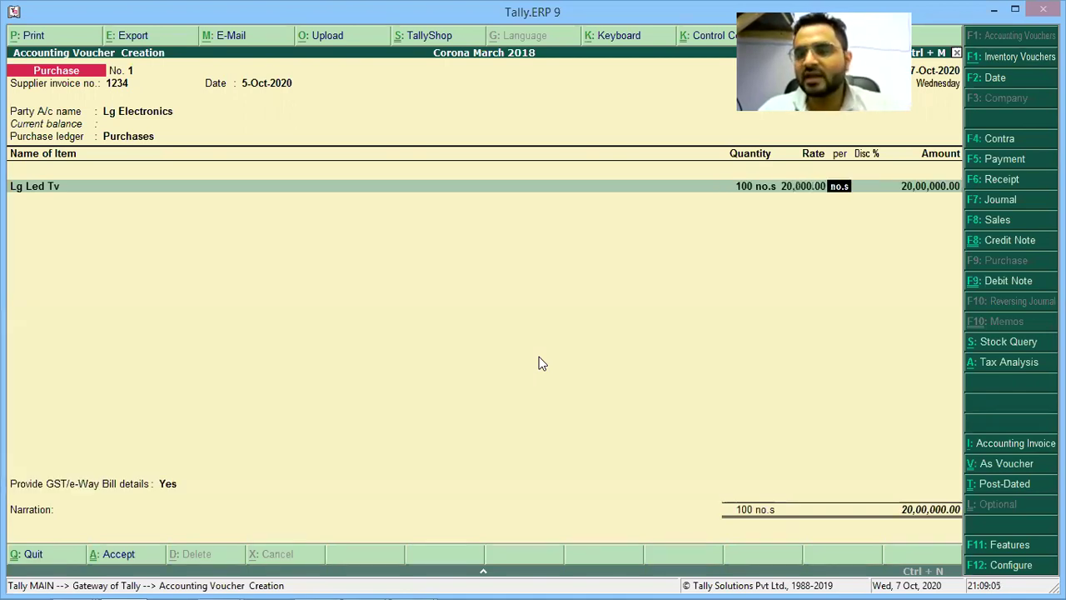
key("Return")
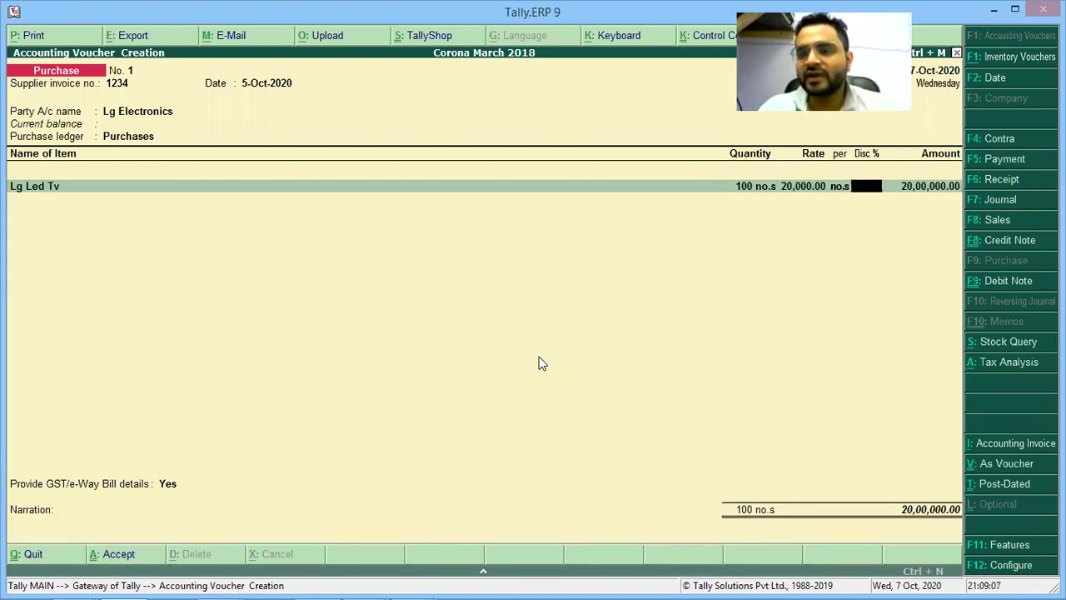
key("Return")
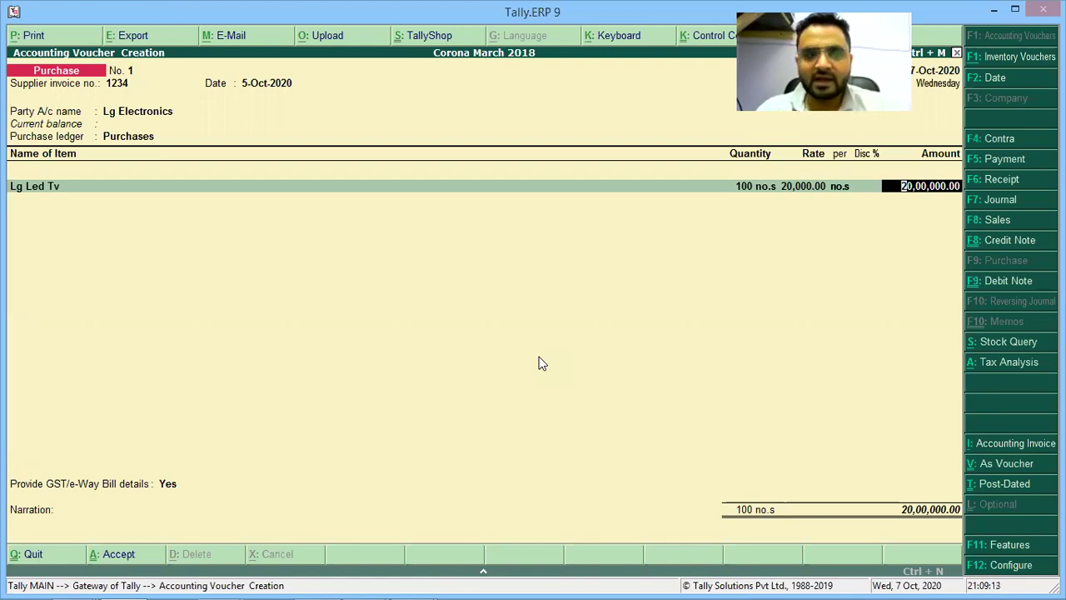
key("Return")
key("alt+Tab")
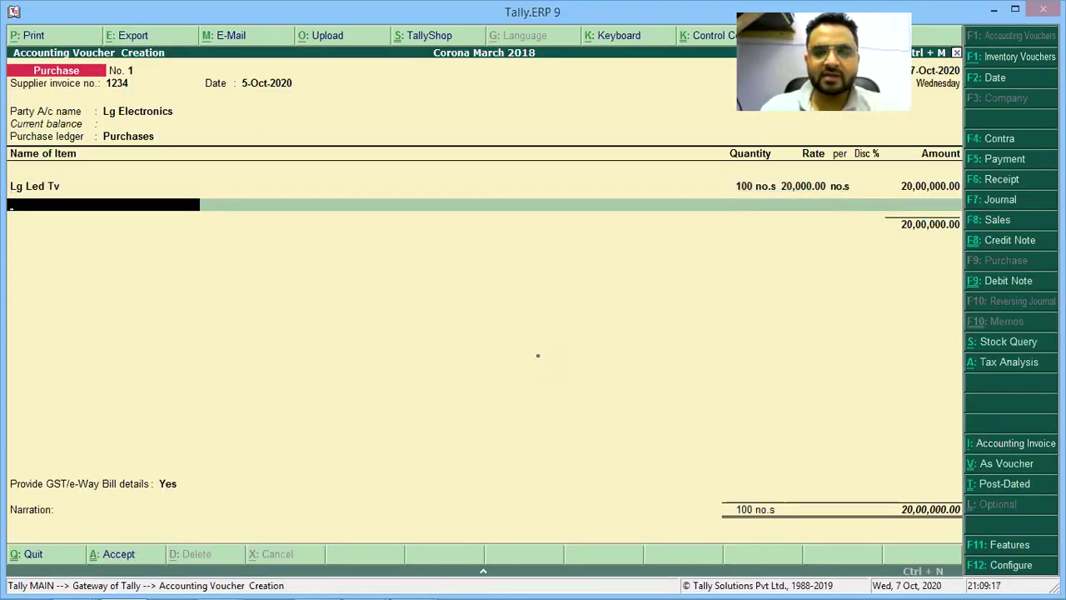
key("alt+Tab")
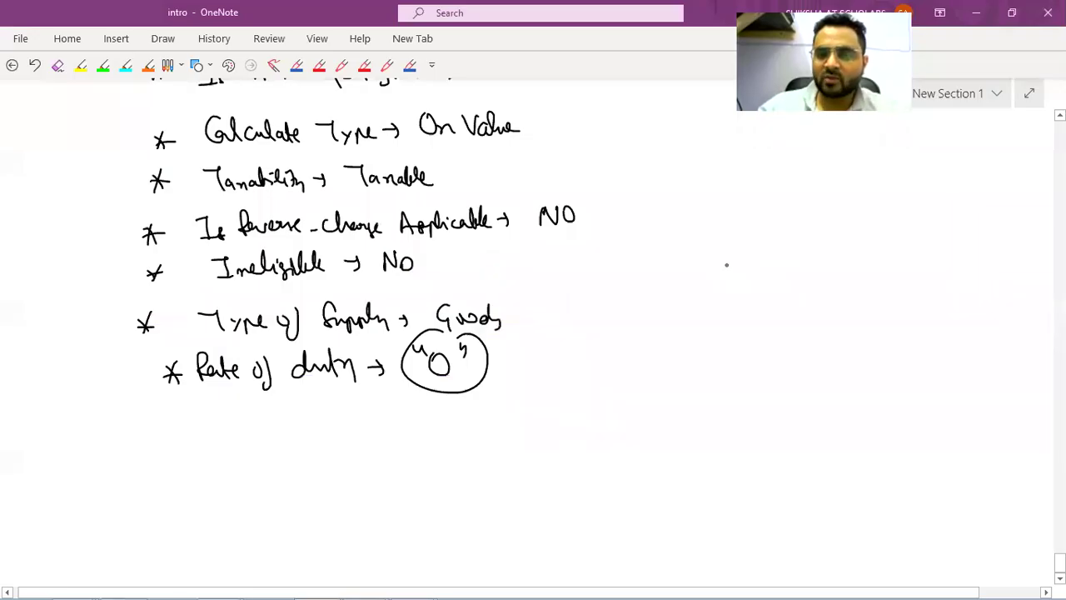
Handwrite the 'Tablets → 10 x 10,000' note, jot the tax rate beside it, and correct a figure.
left_click_drag(714, 273, 746, 268)
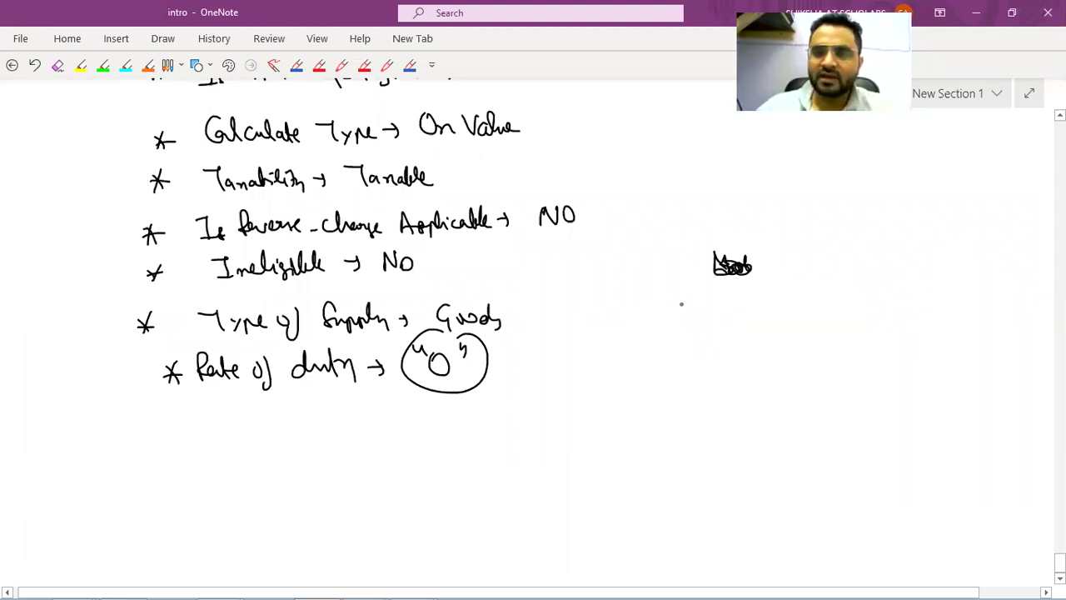
mouse_move(663, 298)
left_mouse_down()
mouse_move(685, 317)
mouse_move(897, 303)
mouse_move(850, 315)
left_mouse_up()
left_click_drag(945, 290, 947, 305)
left_click_drag(950, 293, 960, 305)
left_click_drag(971, 293, 967, 303)
left_click_drag(949, 272, 958, 283)
left_click_drag(974, 269, 980, 283)
Create a Tablets stock item under Primary with unit no.s and GST details enabled.
key("alt+Tab")
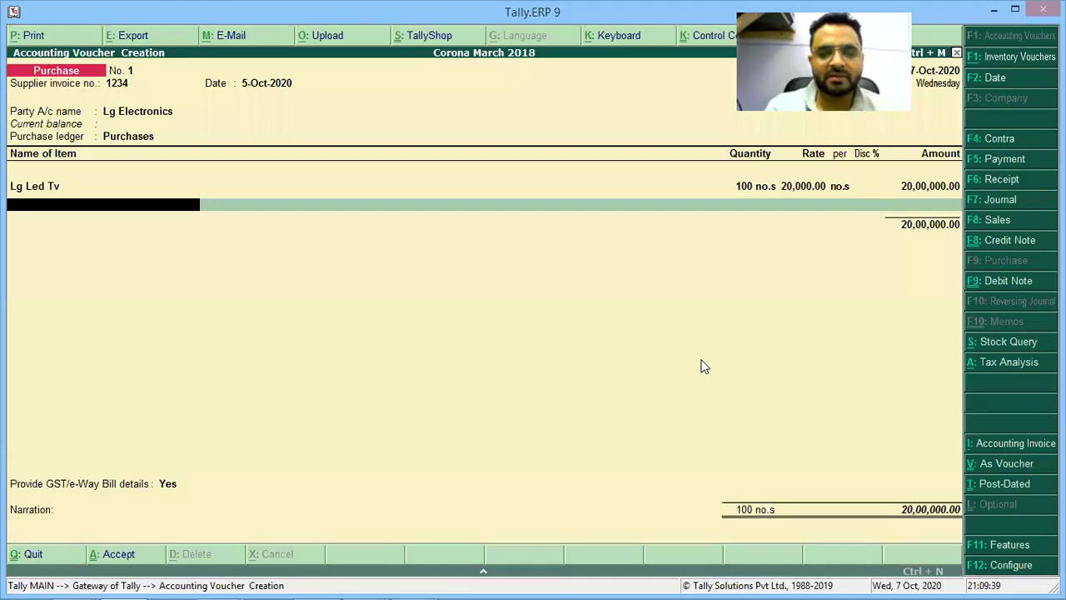
key("alt+c")
type("Tab")
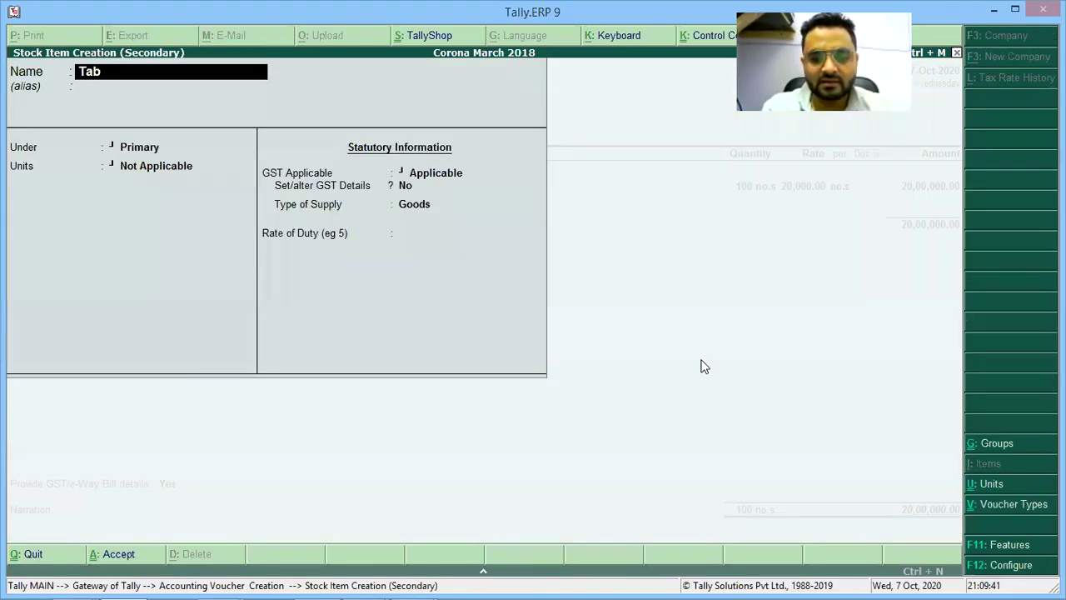
type("lets")
key("Return")
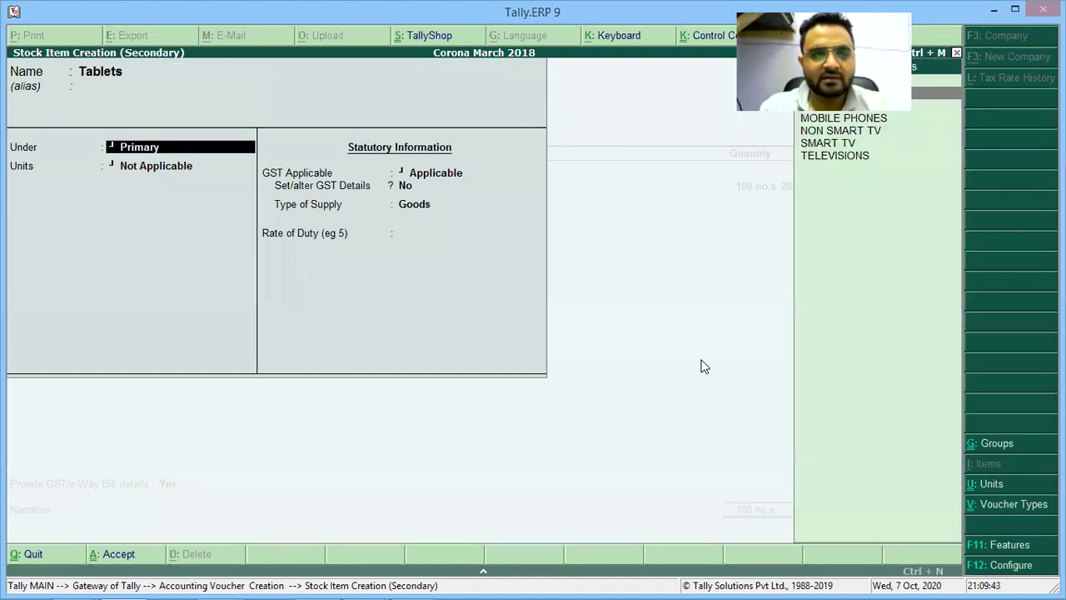
key("Return")
key("Down")
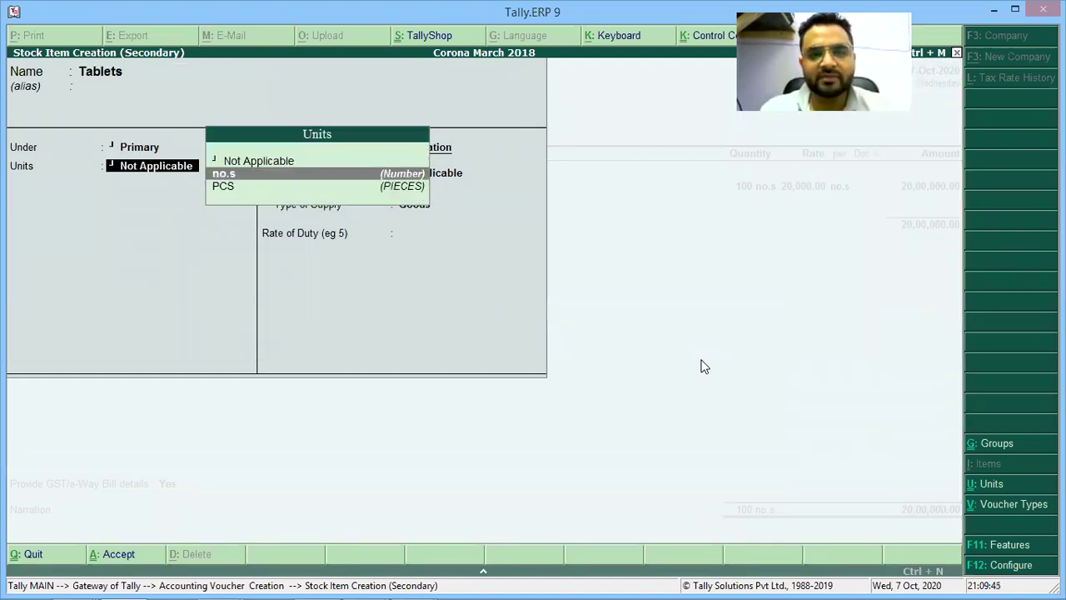
key("Return")
key("y")
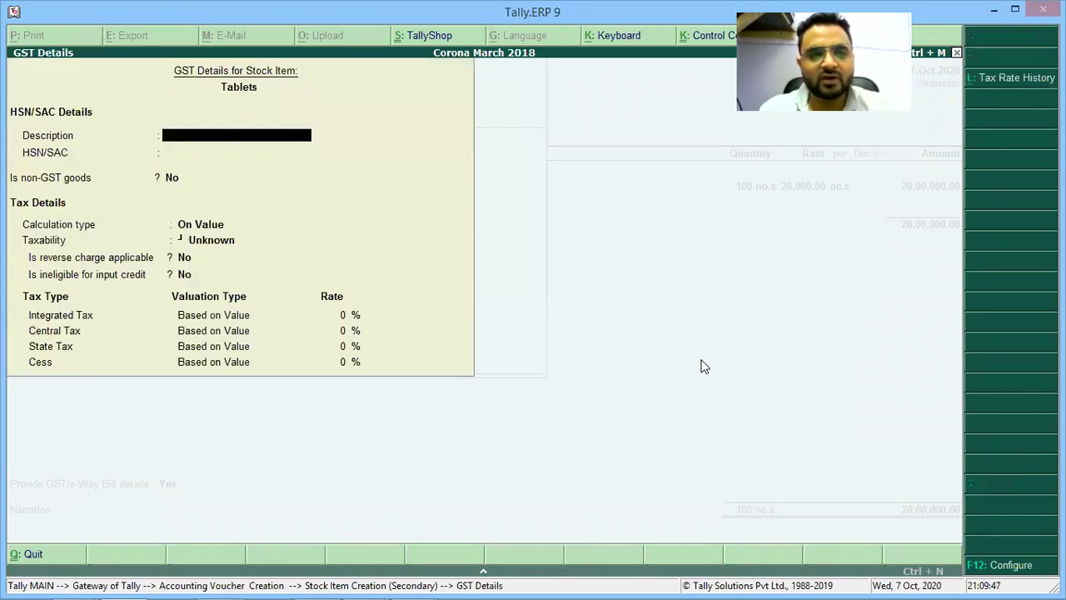
key("Return")
Mark Tablets Taxable at 18% GST and add 10 no.s at 10,000 to the voucher.
key("Return")
key("Return")
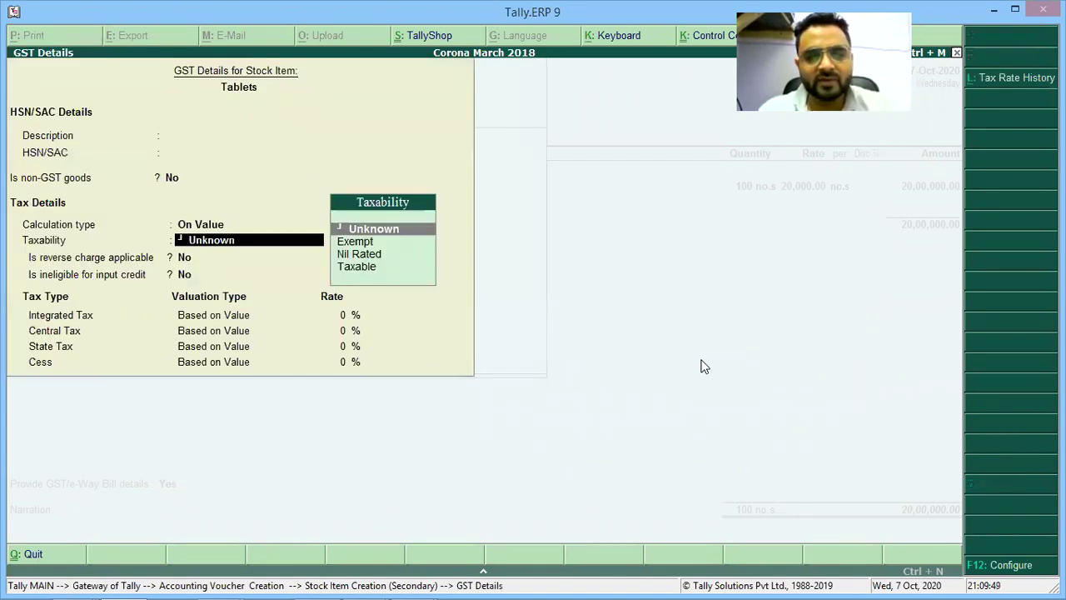
key("t")
key("Return")
key("Return")
key("Return")
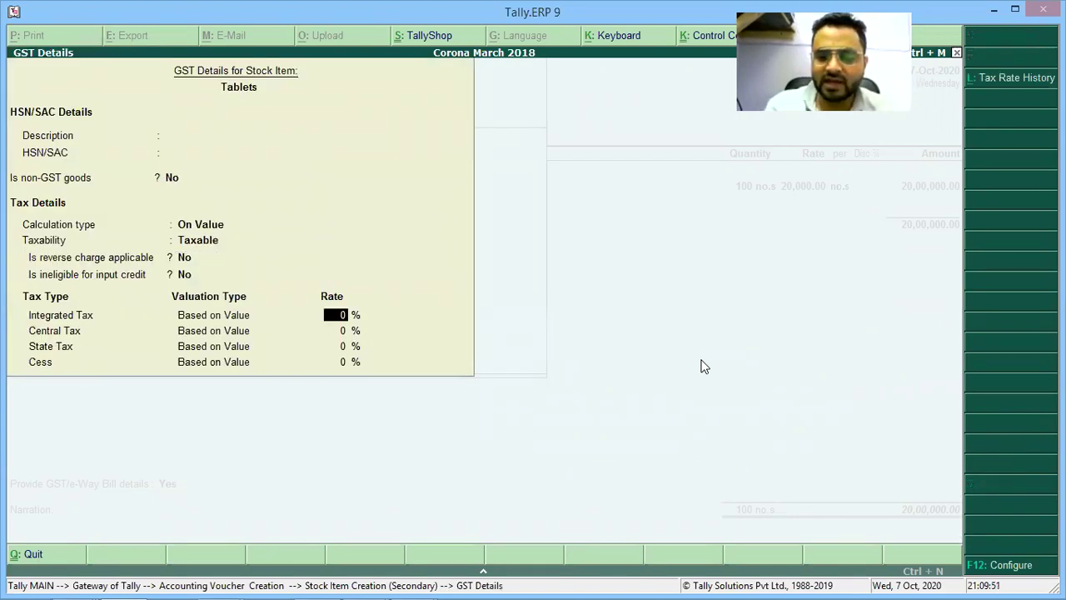
type("18")
key("Return")
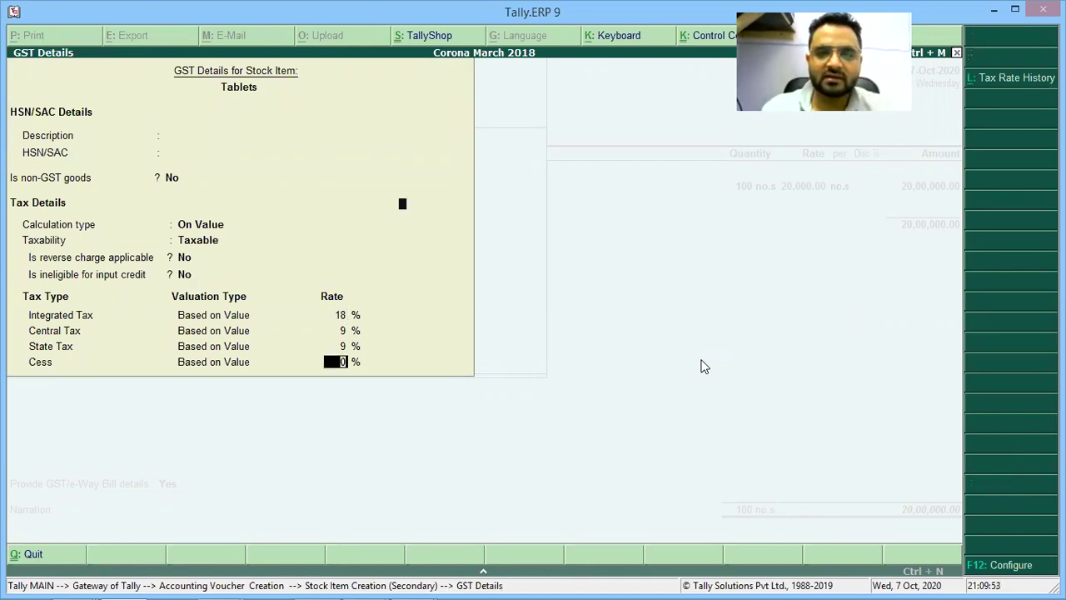
key("Return")
key("Return")
key("Return")
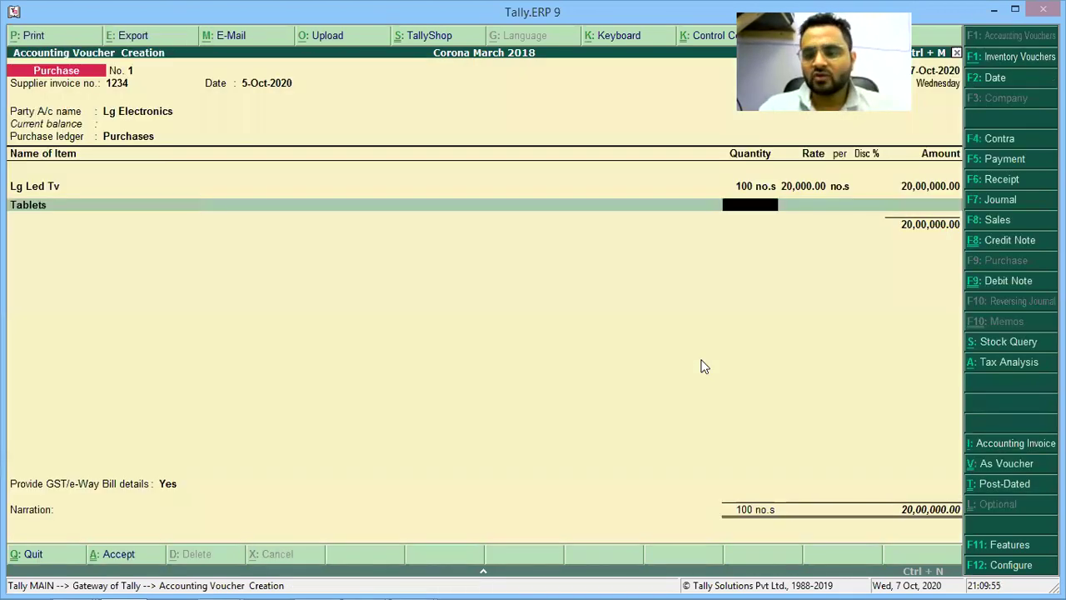
type("10")
key("Return")
type("100")
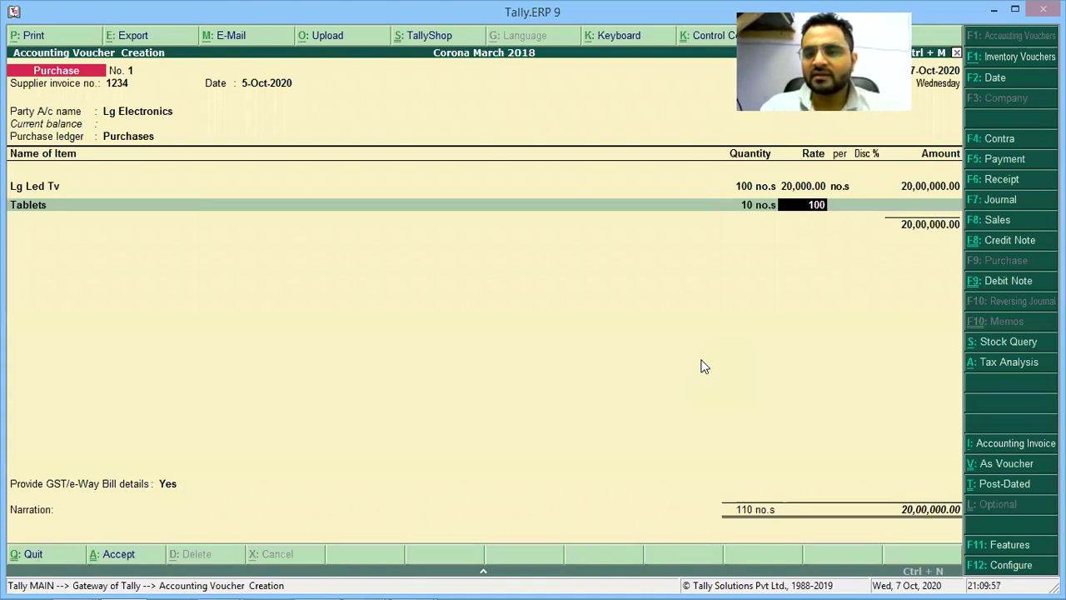
type("00")
key("Return")
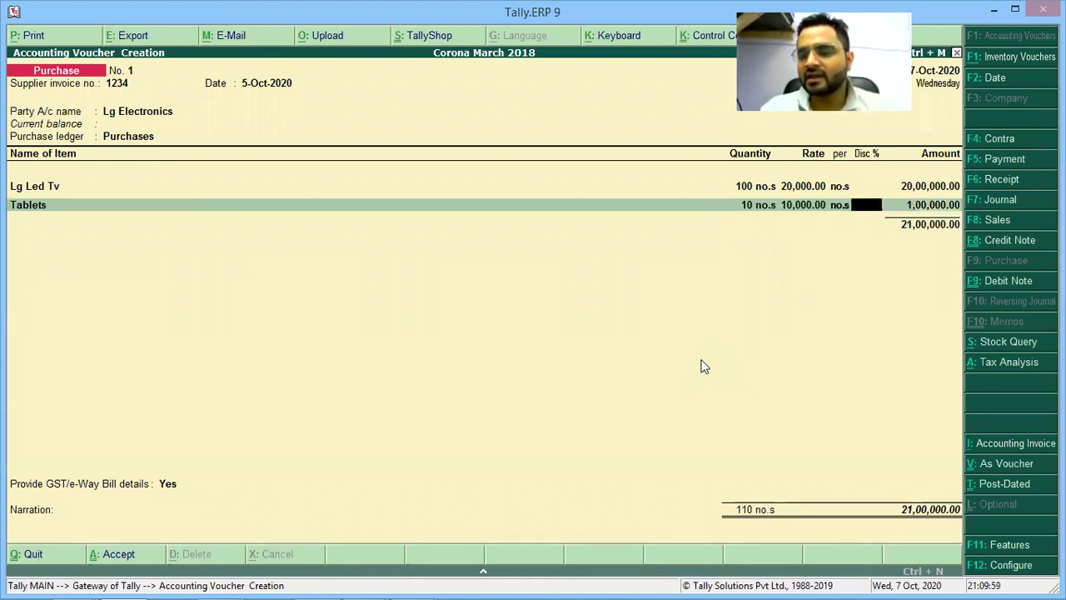
key("Return")
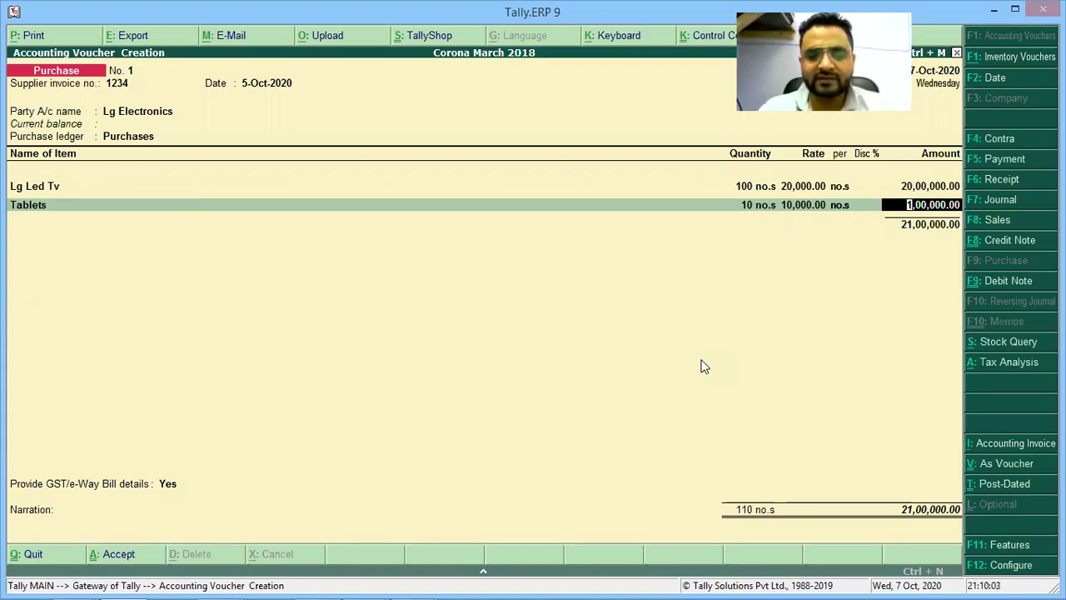
key("alt+Tab")
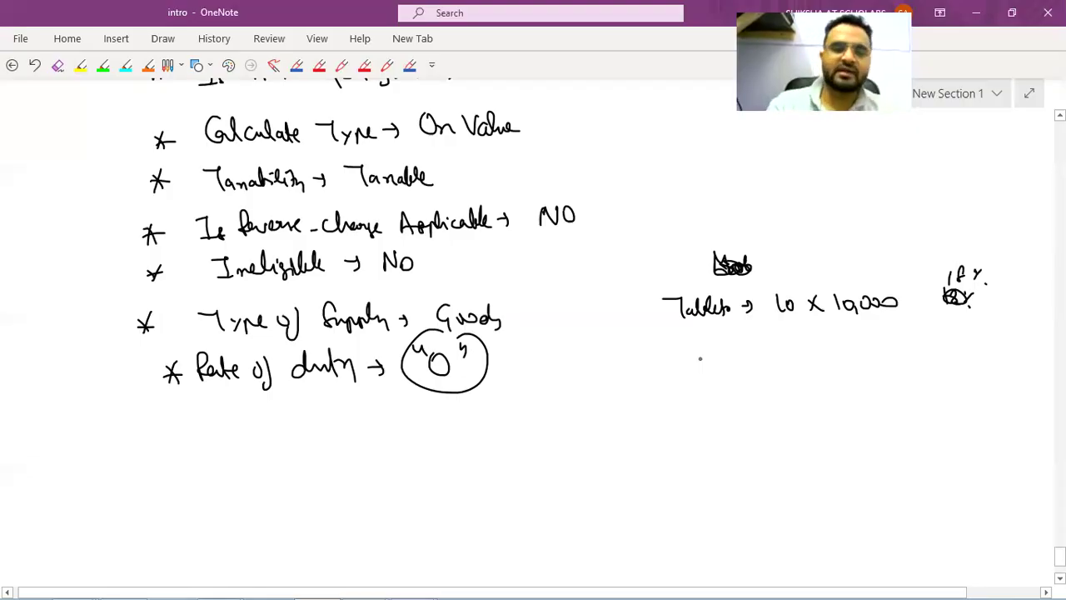
Handwrite a circled 7 with the underlined heading 'Apply GST' in the notes.
scroll(699, 358, "down", 3)
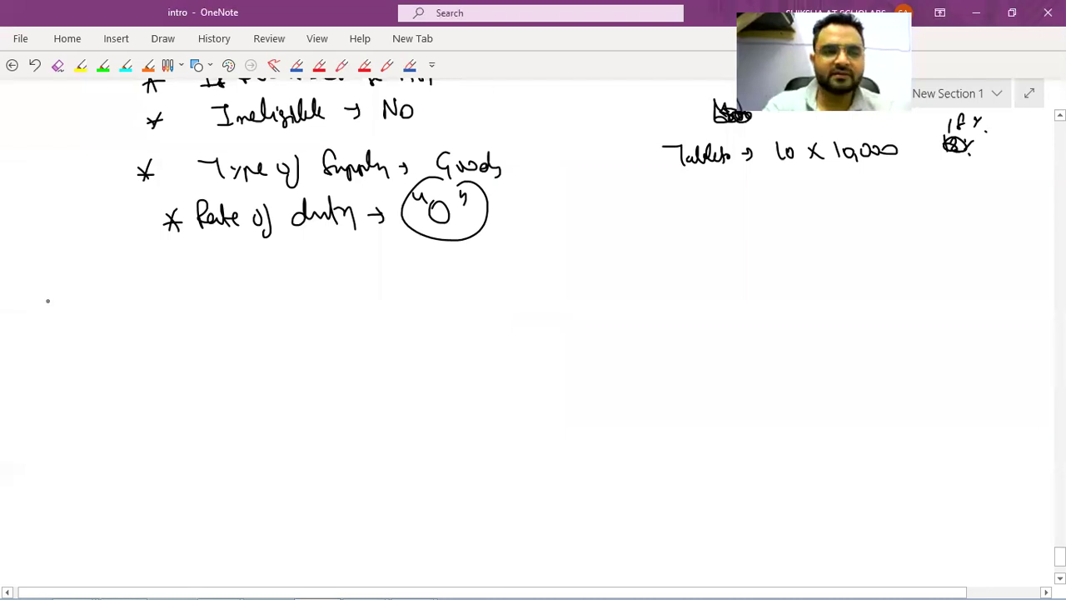
scroll(47, 300, "up", 10)
scroll(48, 301, "down", 10)
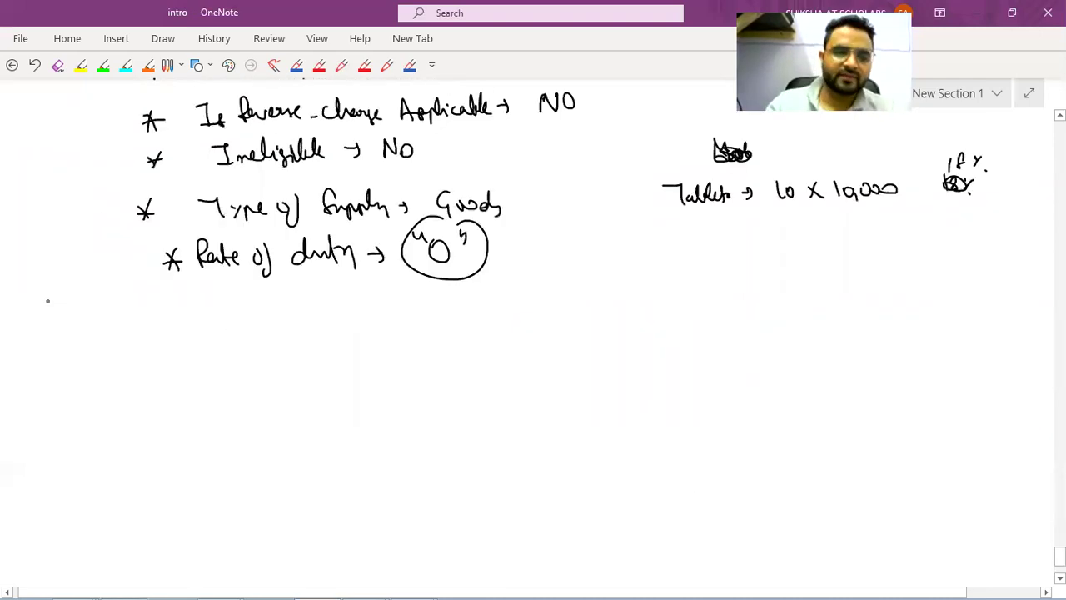
left_click_drag(85, 321, 121, 357)
left_click_drag(98, 319, 120, 358)
left_click_drag(89, 333, 102, 357)
mouse_move(91, 349)
left_mouse_down()
mouse_move(194, 354)
mouse_move(284, 343)
left_mouse_up()
mouse_move(299, 327)
left_mouse_down()
mouse_move(294, 348)
mouse_move(316, 353)
left_mouse_up()
left_click_drag(188, 363, 320, 360)
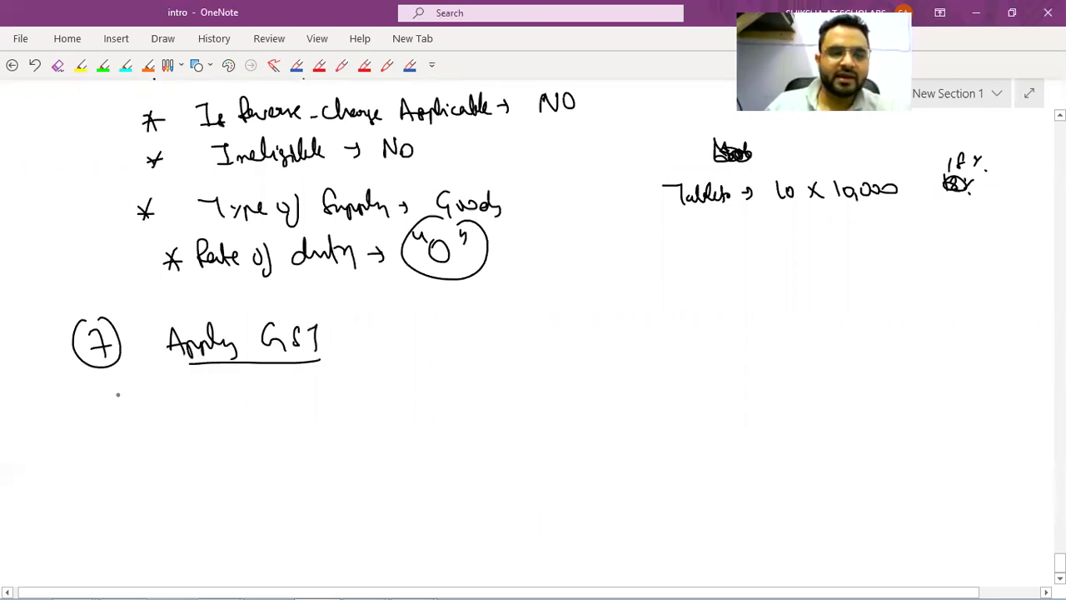
left_click_drag(118, 394, 117, 420)
left_click_drag(126, 413, 171, 420)
Write the underlined line 'Create GST ledger' below the heading.
left_click_drag(213, 398, 222, 414)
mouse_move(239, 398)
left_mouse_down()
mouse_move(249, 396)
mouse_move(247, 418)
left_mouse_up()
left_click_drag(280, 388, 279, 413)
left_click_drag(285, 406, 339, 402)
left_click_drag(154, 426, 332, 424)
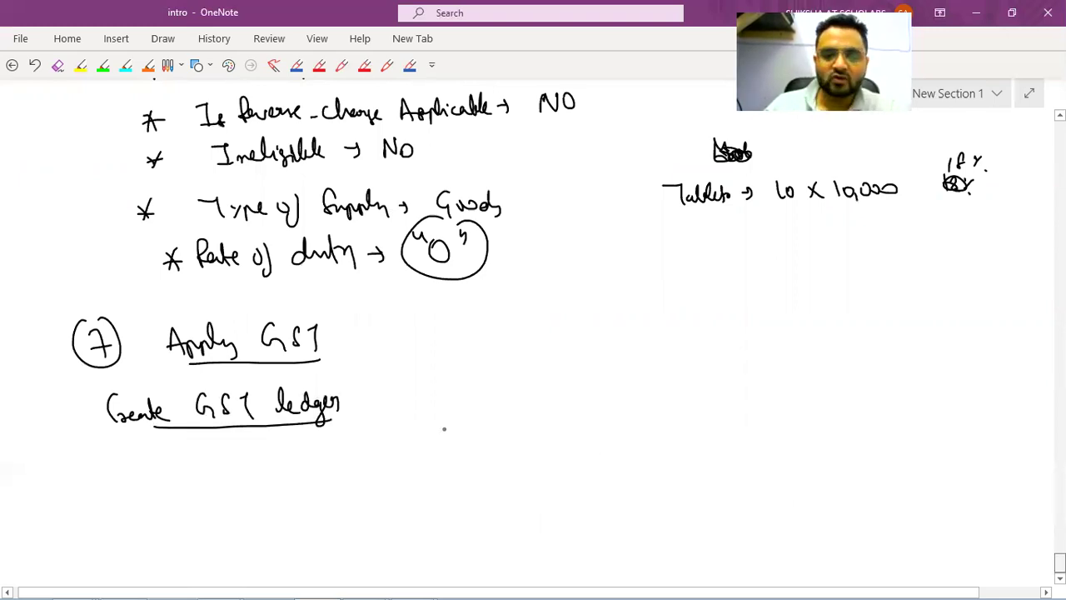
Write CGST, SGST and IGST side by side after the ledger line.
mouse_move(471, 405)
left_mouse_down()
mouse_move(475, 428)
mouse_move(502, 427)
left_mouse_up()
left_click_drag(517, 410, 538, 424)
left_click_drag(651, 405, 643, 423)
mouse_move(659, 411)
left_mouse_down()
mouse_move(666, 402)
mouse_move(671, 421)
left_mouse_up()
left_click_drag(701, 404, 692, 423)
left_click_drag(705, 406, 717, 423)
left_click_drag(885, 391, 926, 412)
mouse_move(949, 389)
left_mouse_down()
mouse_move(941, 408)
mouse_move(967, 402)
left_mouse_up()
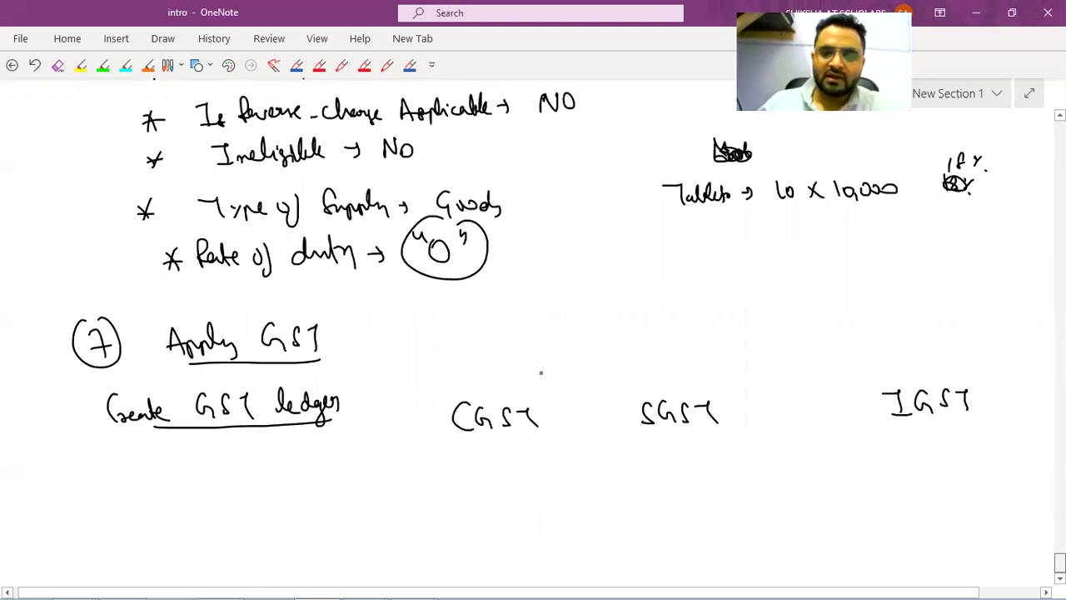
Circle CGST and SGST together, add a circled Alt+C note, and write 'Under'.
mouse_move(537, 369)
left_mouse_down()
mouse_move(454, 442)
mouse_move(526, 379)
left_mouse_up()
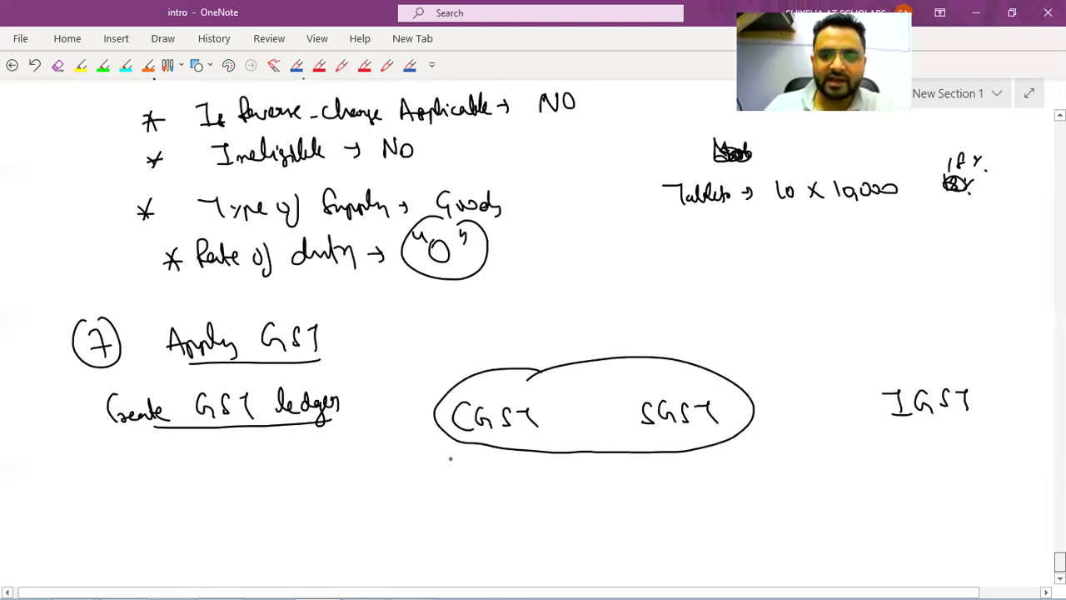
left_click_drag(446, 476, 478, 481)
left_click_drag(485, 472, 498, 471)
left_click_drag(510, 462, 511, 480)
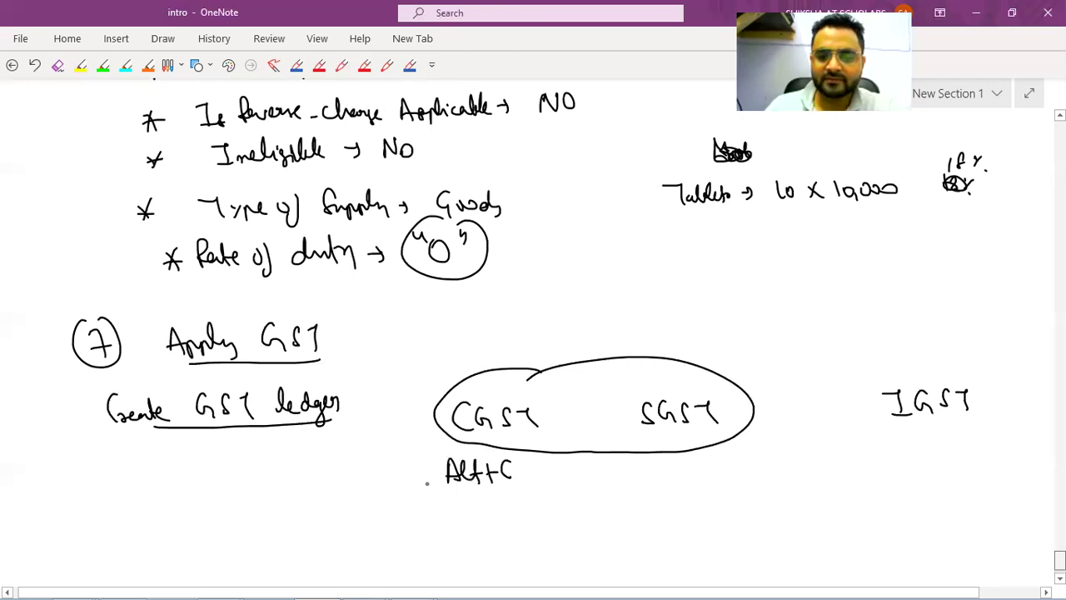
mouse_move(471, 445)
left_mouse_down()
mouse_move(554, 486)
mouse_move(531, 438)
left_mouse_up()
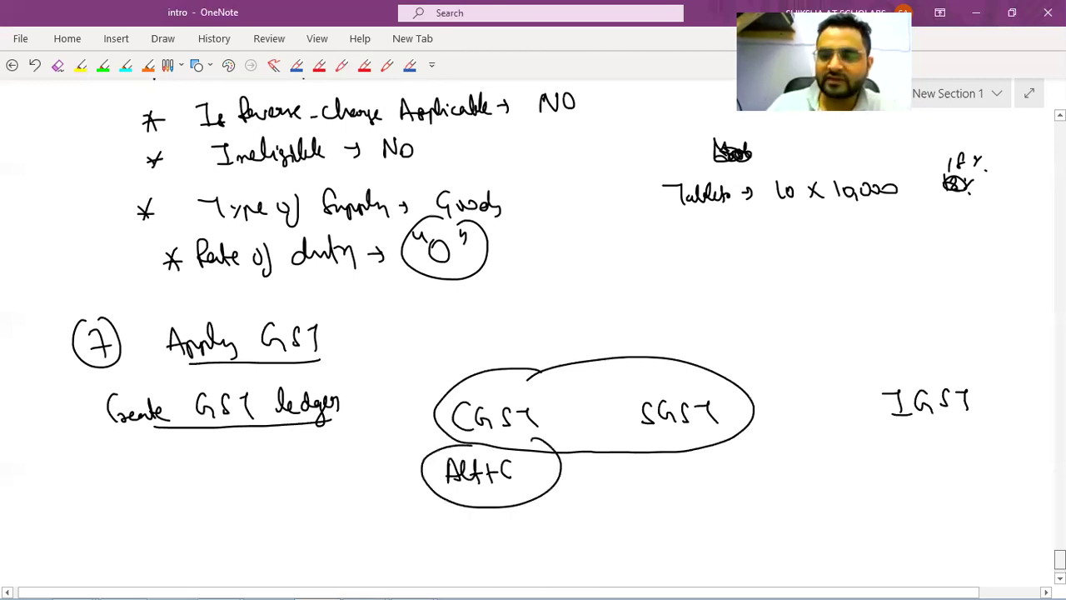
scroll(173, 450, "down", 2)
left_click_drag(171, 450, 186, 451)
left_click_drag(193, 461, 205, 469)
left_click_drag(208, 462, 235, 463)
Accept the Tablets amount and finish the item lines at the 21,00,000.00 subtotal.
key("alt+Tab")
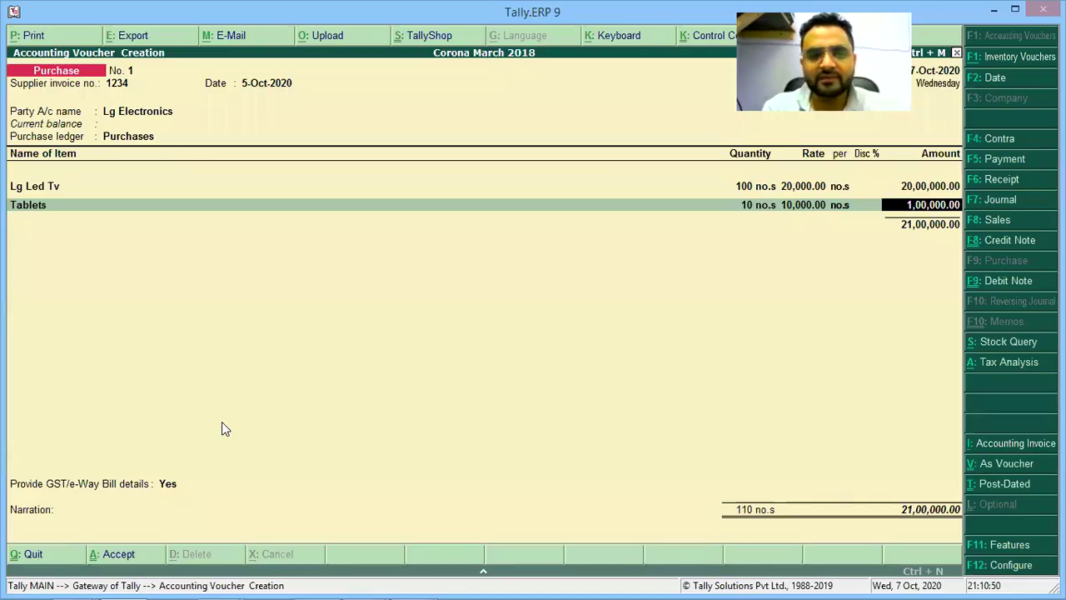
key("Return")
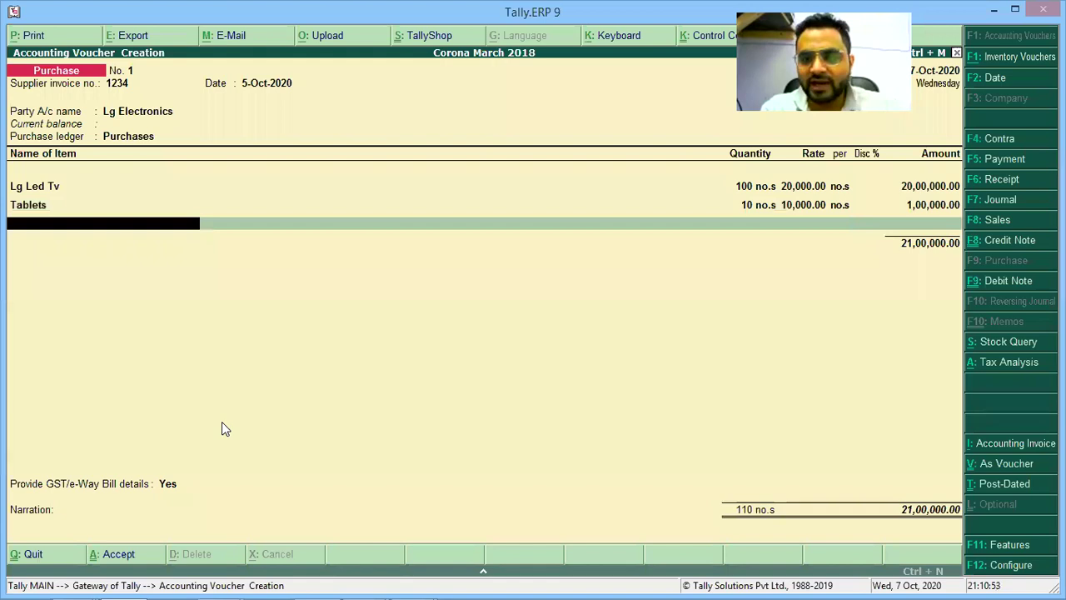
key("Return")
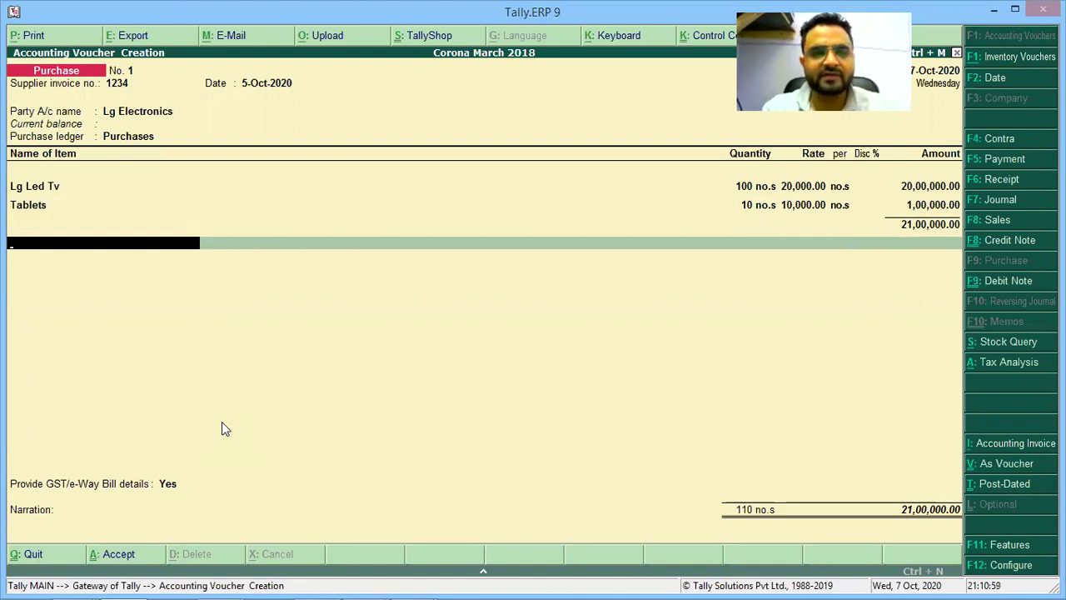
Create a new ledger with Alt+C named INPUT CGST, since the name CGST already exists.
key("alt+c")
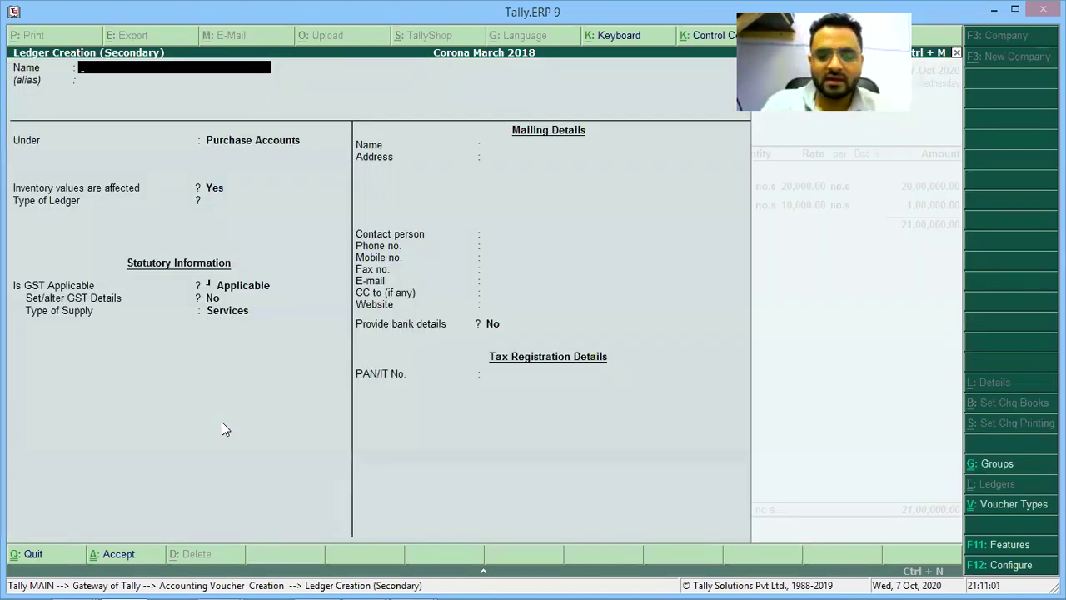
type("Cgs")
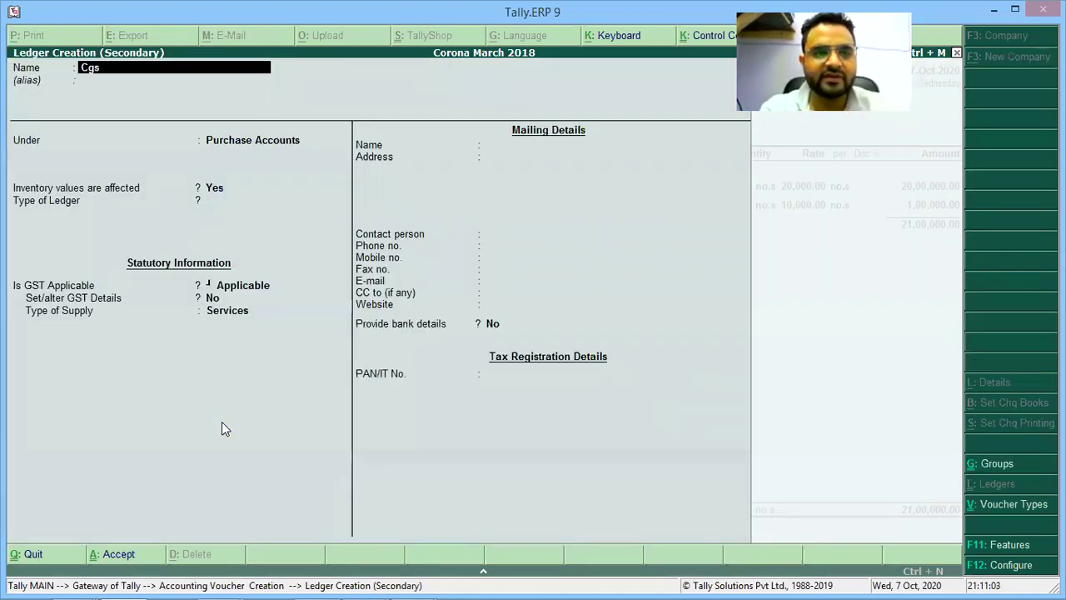
key("BackSpace")
key("BackSpace")
type("GST")
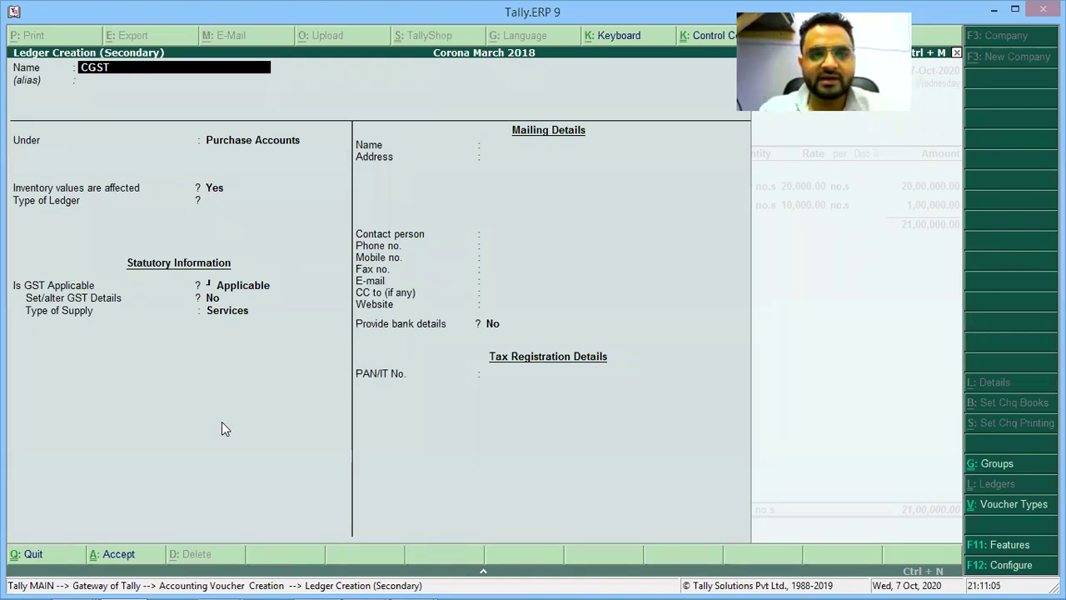
key("Return")
key("Escape")
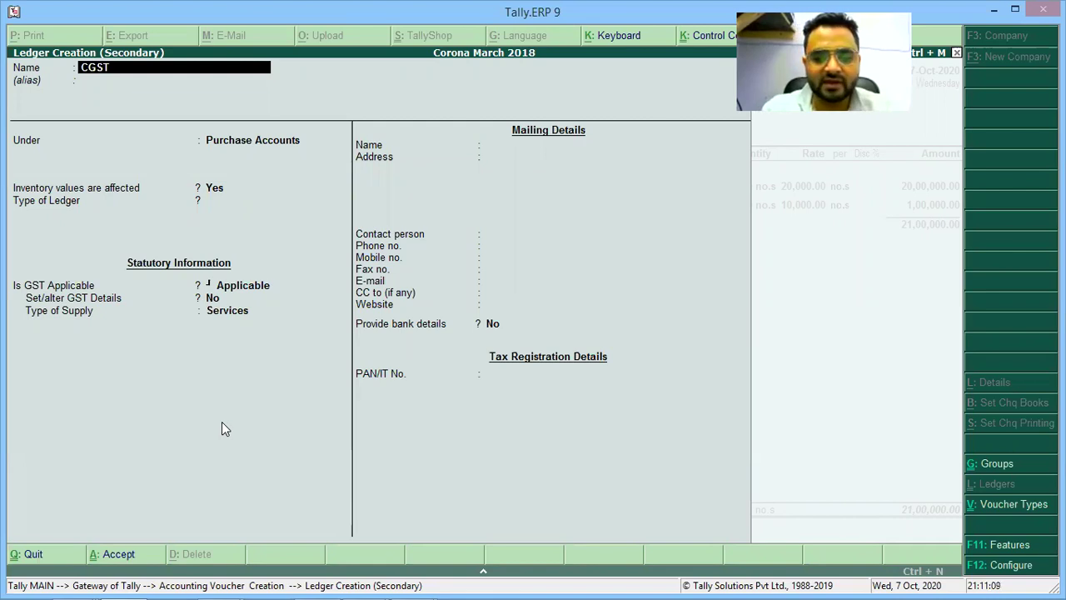
type("INPUT CG")
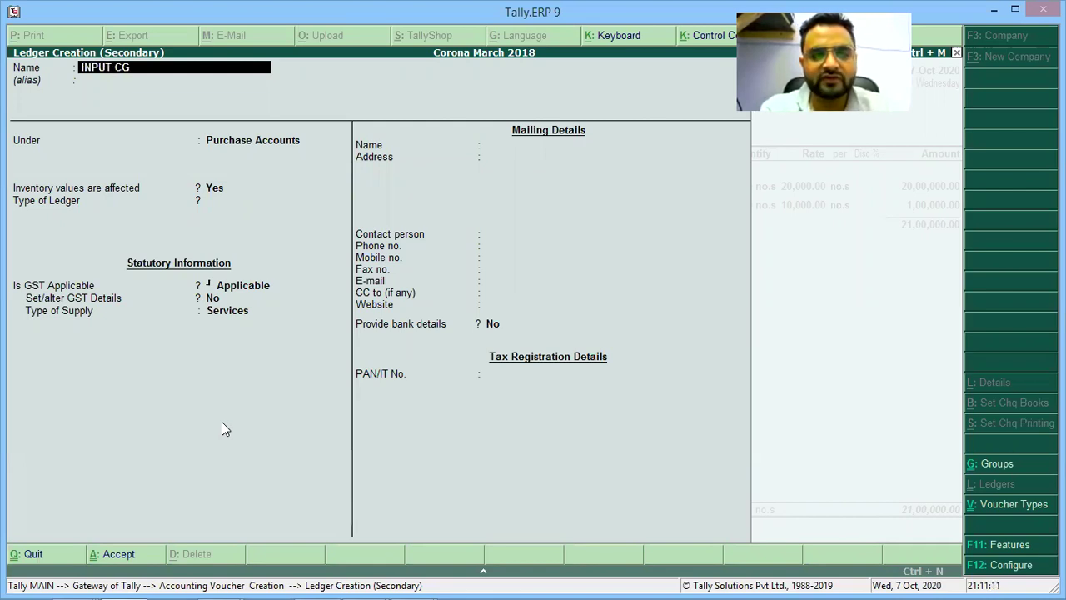
type("ST")
key("Return")
key("Return")
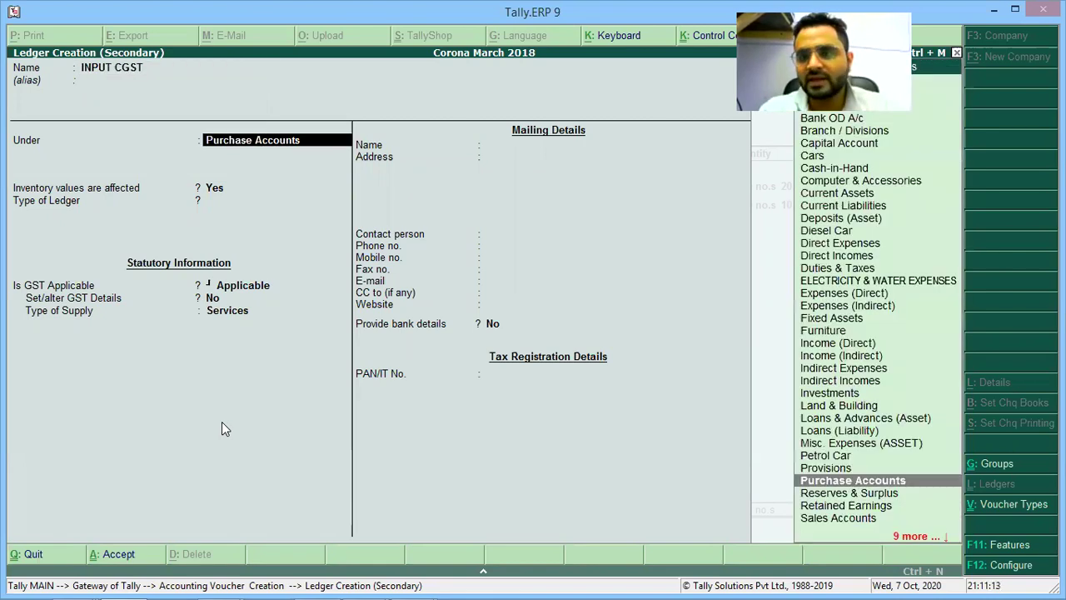
Circle CGST and write 'Duties & Taxes' beside 'Under' in the notes.
key("alt+Tab")
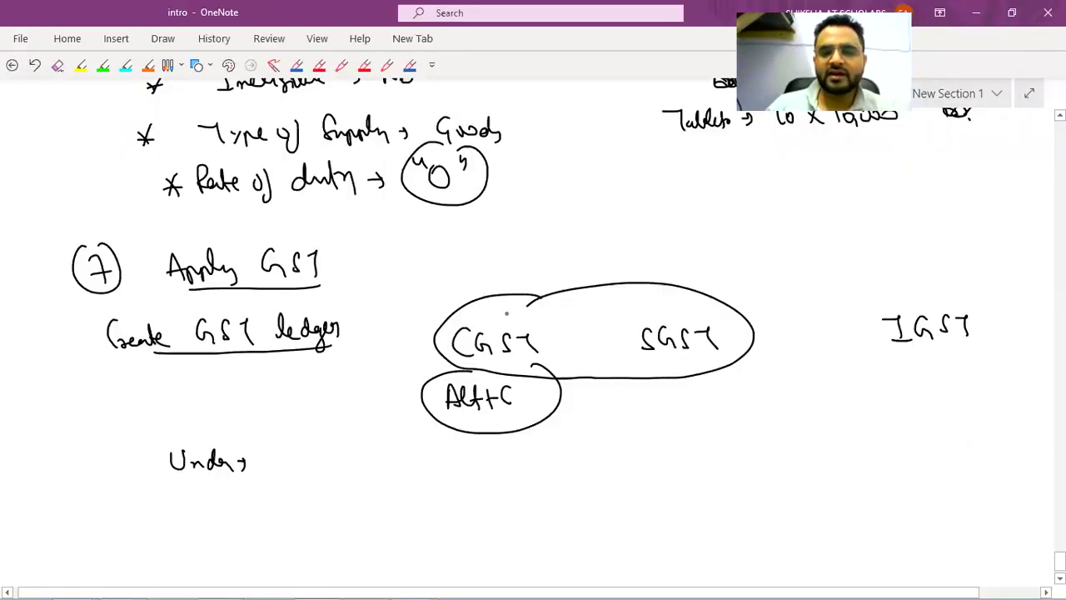
left_click_drag(539, 332, 545, 358)
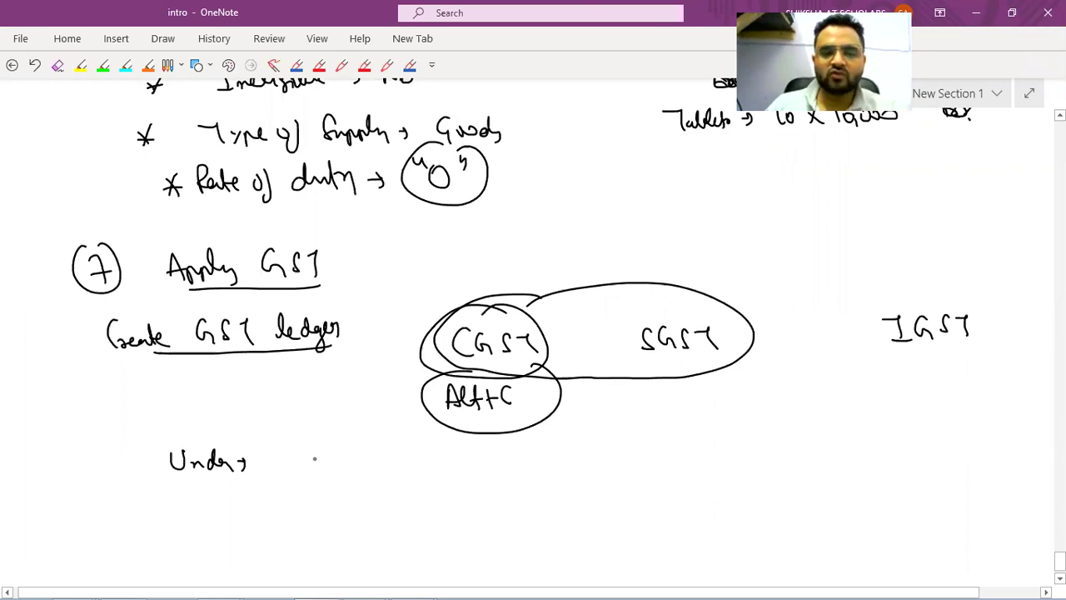
mouse_move(310, 444)
left_mouse_down()
mouse_move(351, 463)
mouse_move(411, 444)
mouse_move(439, 463)
mouse_move(464, 460)
left_mouse_up()
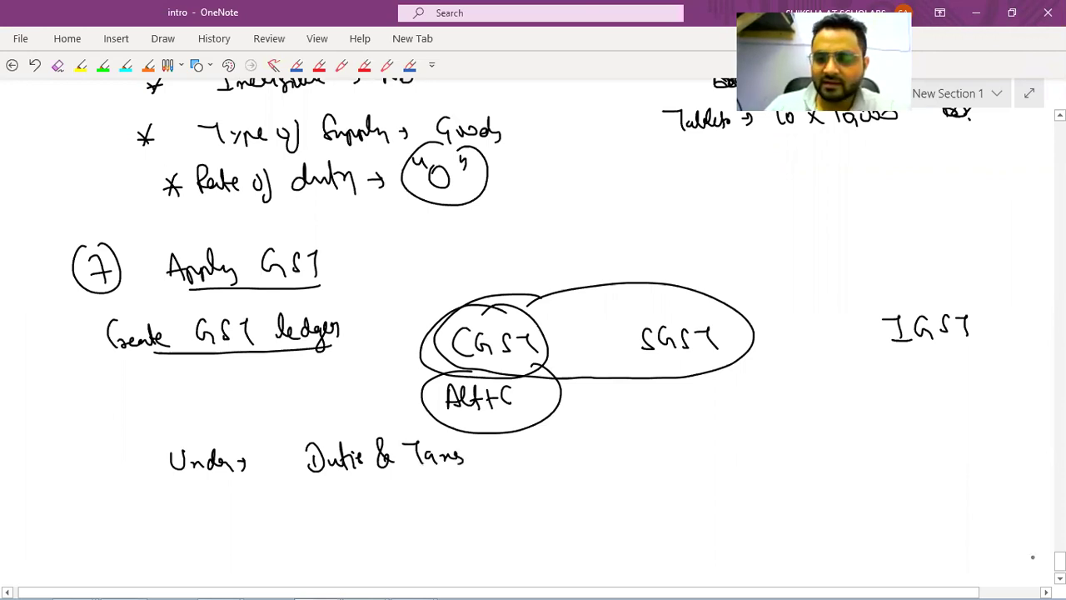
scroll(1024, 561, "down", 1)
Place the INPUT CGST ledger under Duties & Taxes.
key("alt+Tab")
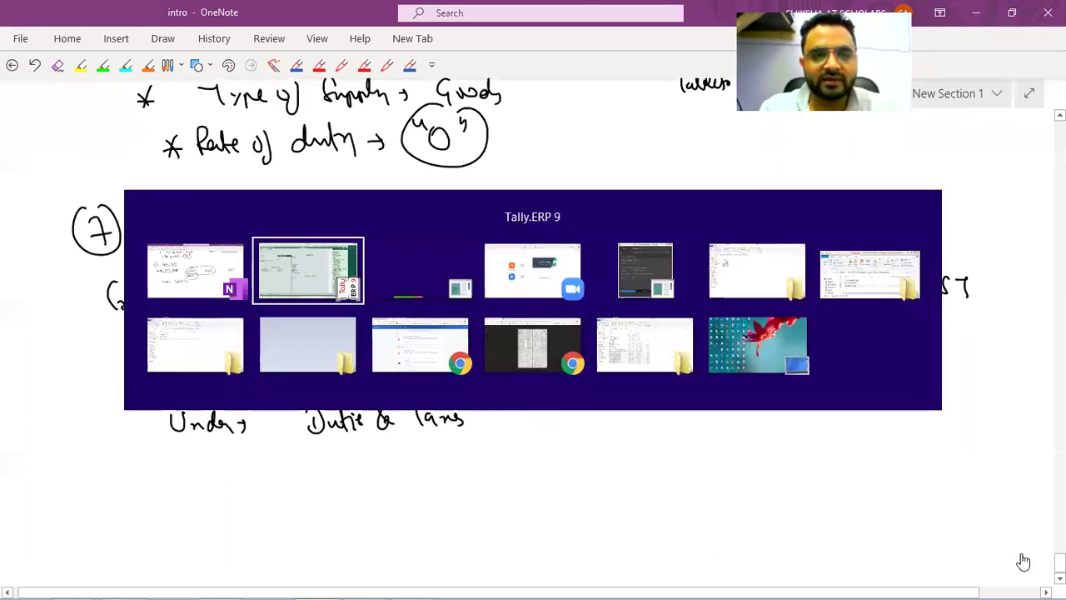
type("DUTIE")
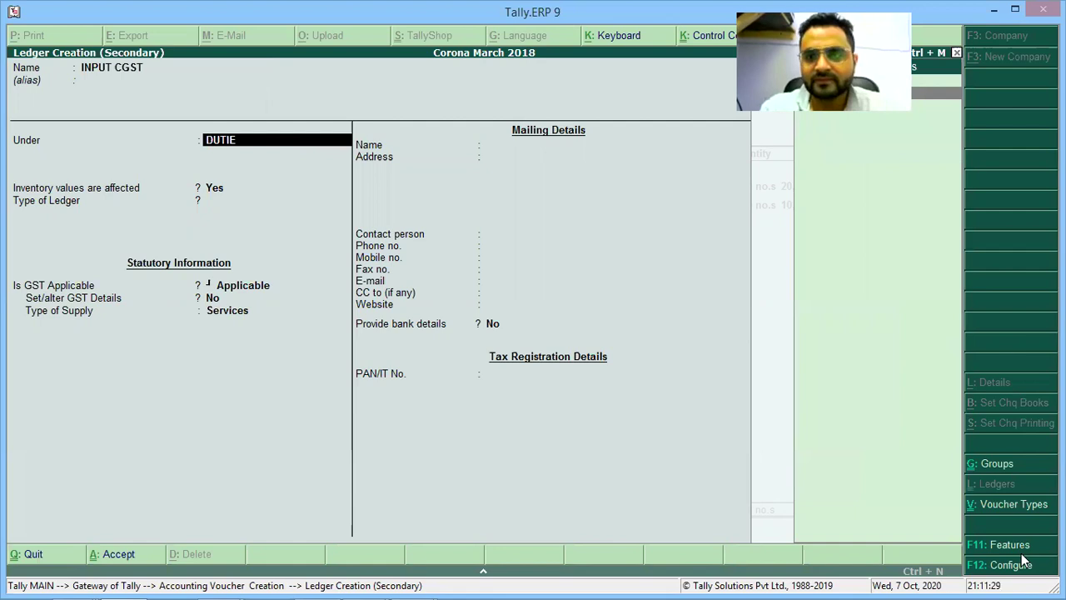
key("Return")
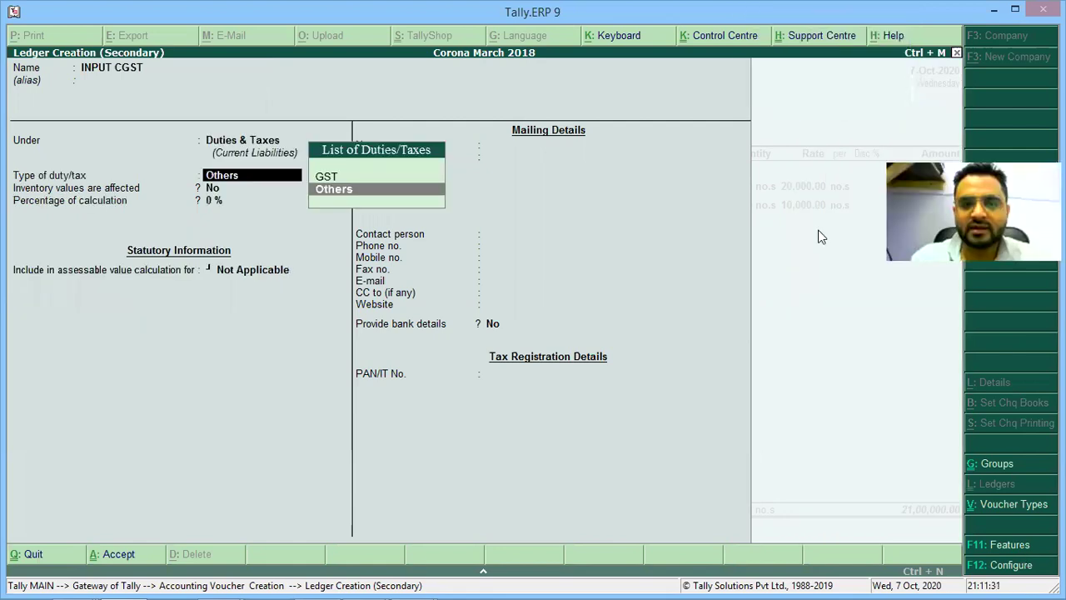
Write 'Type → GST' below the Under line in the notes.
key("alt+Tab")
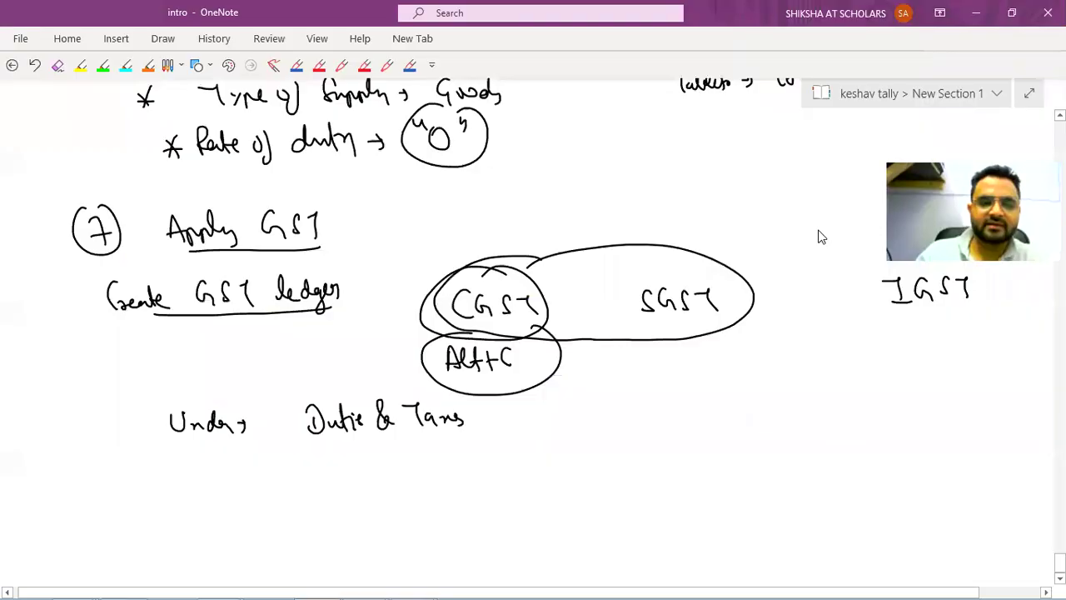
left_click_drag(158, 454, 181, 473)
left_click_drag(193, 472, 221, 468)
left_click_drag(231, 465, 250, 465)
left_click_drag(243, 460, 250, 466)
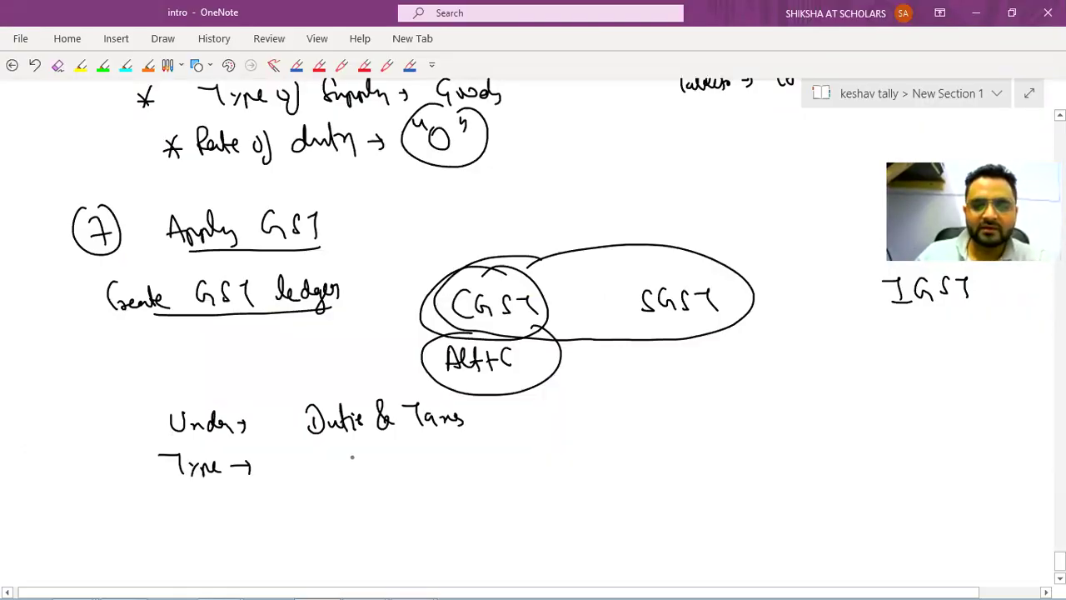
left_click_drag(337, 448, 325, 470)
mouse_move(363, 446)
left_mouse_down()
mouse_move(348, 468)
mouse_move(364, 468)
mouse_move(373, 446)
left_mouse_up()
key("alt+Tab")
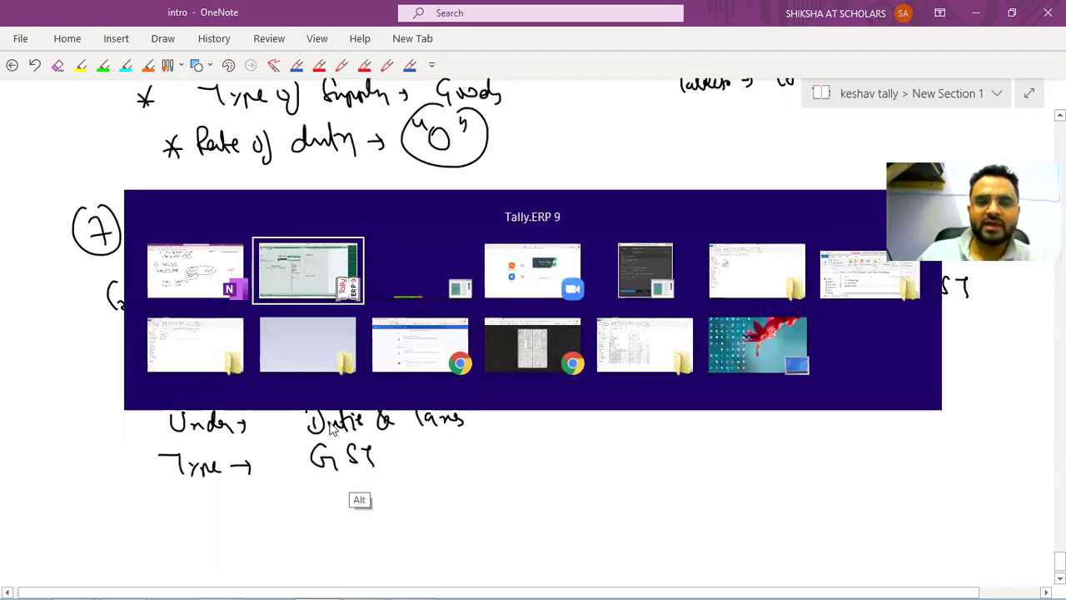
Set the ledger's duty type to GST and note 'Tax Type → Central'.
key("Return")
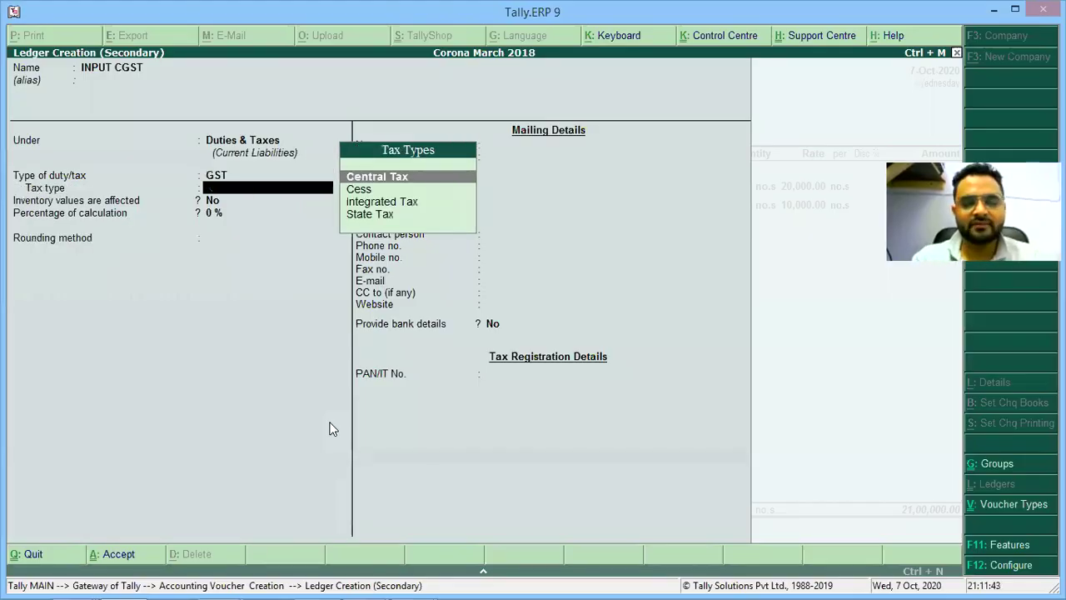
key("alt+Tab")
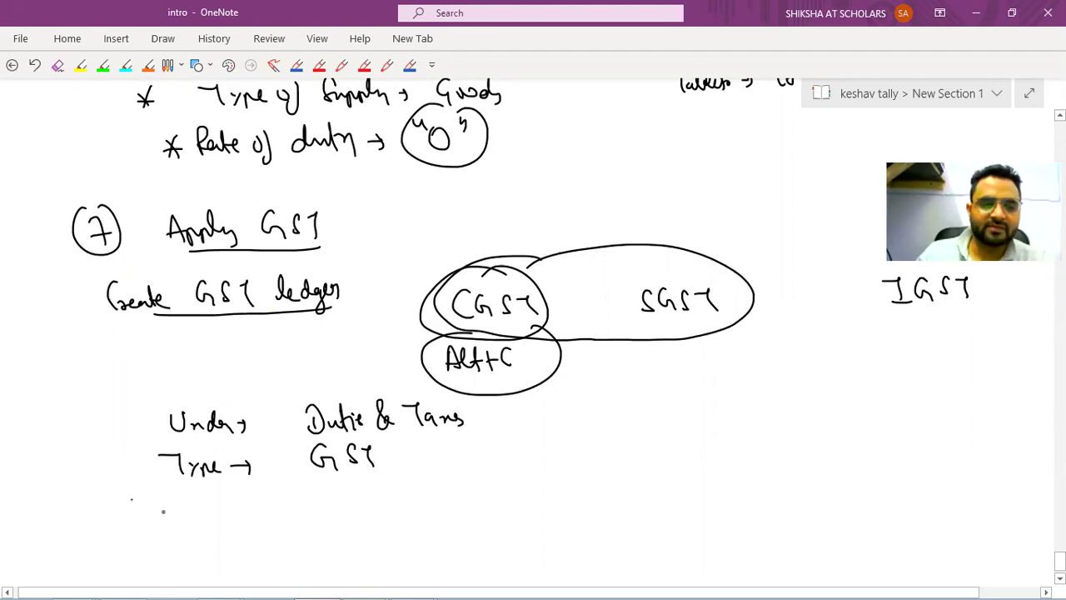
left_click_drag(132, 500, 153, 518)
left_click_drag(164, 508, 183, 516)
mouse_move(191, 498)
left_mouse_down()
mouse_move(214, 515)
mouse_move(265, 513)
left_mouse_up()
left_click_drag(268, 507, 280, 513)
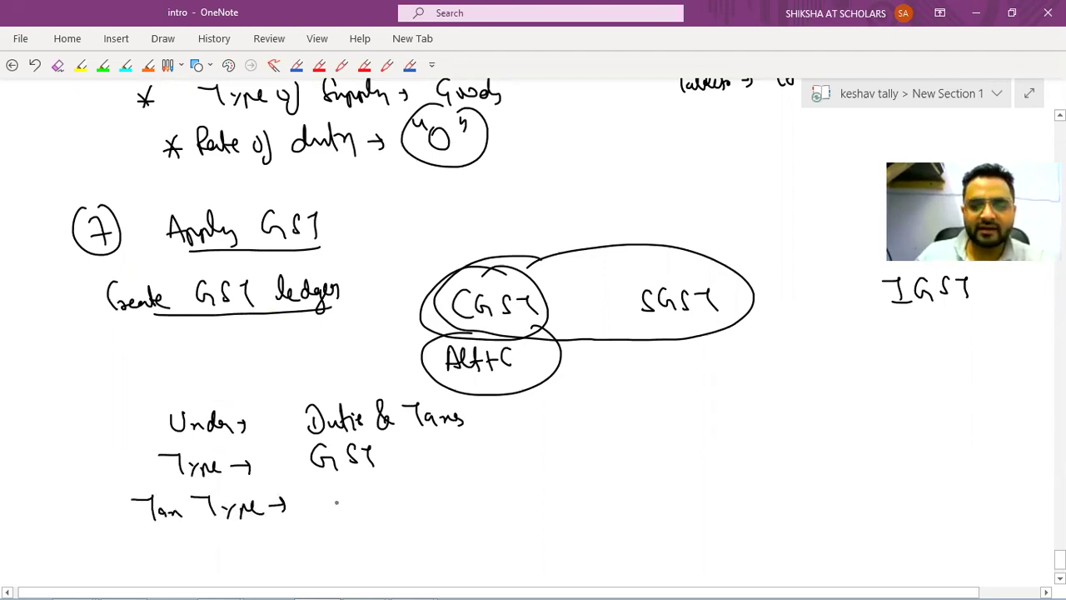
left_click_drag(330, 491, 325, 511)
left_click_drag(332, 502, 398, 505)
Note State and Integrated as further tax types, then set the tax type to Central Tax.
left_click_drag(518, 501, 635, 502)
mouse_move(632, 497)
left_mouse_down()
mouse_move(631, 507)
mouse_move(656, 506)
left_mouse_up()
left_click_drag(681, 491, 688, 504)
left_click_drag(689, 496, 697, 503)
left_click_drag(700, 489, 719, 505)
left_click_drag(771, 497, 825, 495)
mouse_move(818, 489)
left_mouse_down()
mouse_move(819, 501)
mouse_move(895, 488)
left_mouse_up()
left_click_drag(887, 490, 900, 503)
left_click_drag(902, 498, 924, 501)
mouse_move(926, 496)
left_mouse_down()
mouse_move(956, 500)
mouse_move(948, 511)
left_mouse_up()
mouse_move(963, 491)
left_mouse_down()
mouse_move(983, 498)
mouse_move(997, 480)
left_mouse_up()
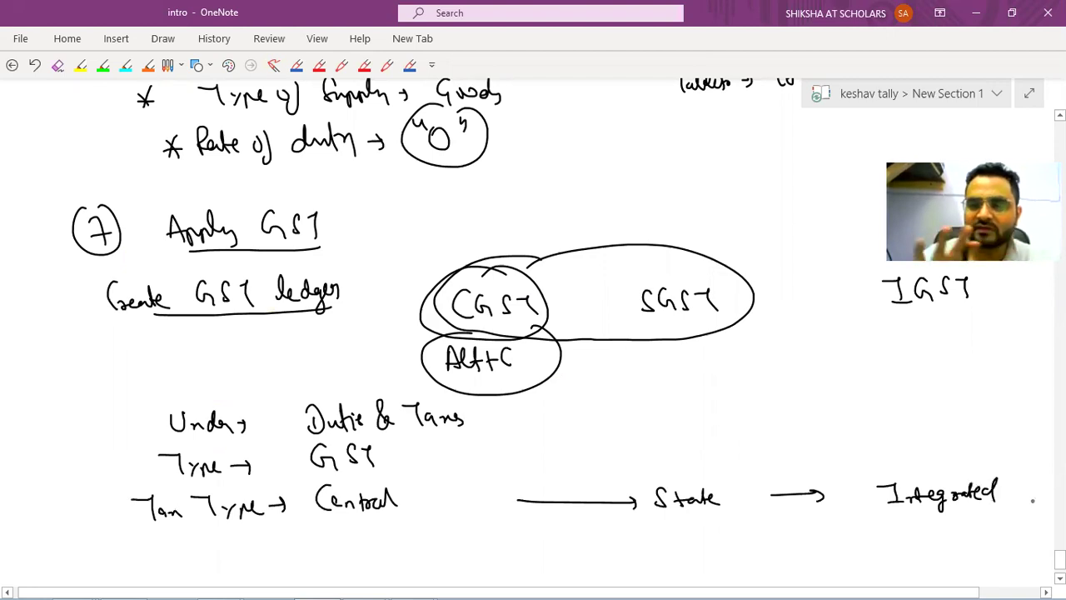
key("alt+Tab")
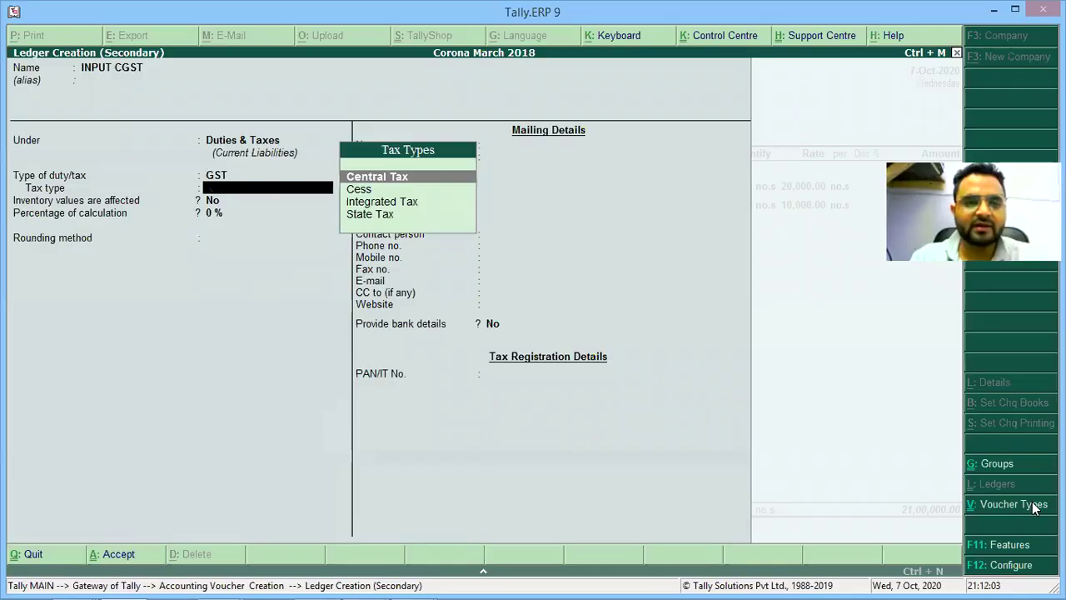
key("Return")
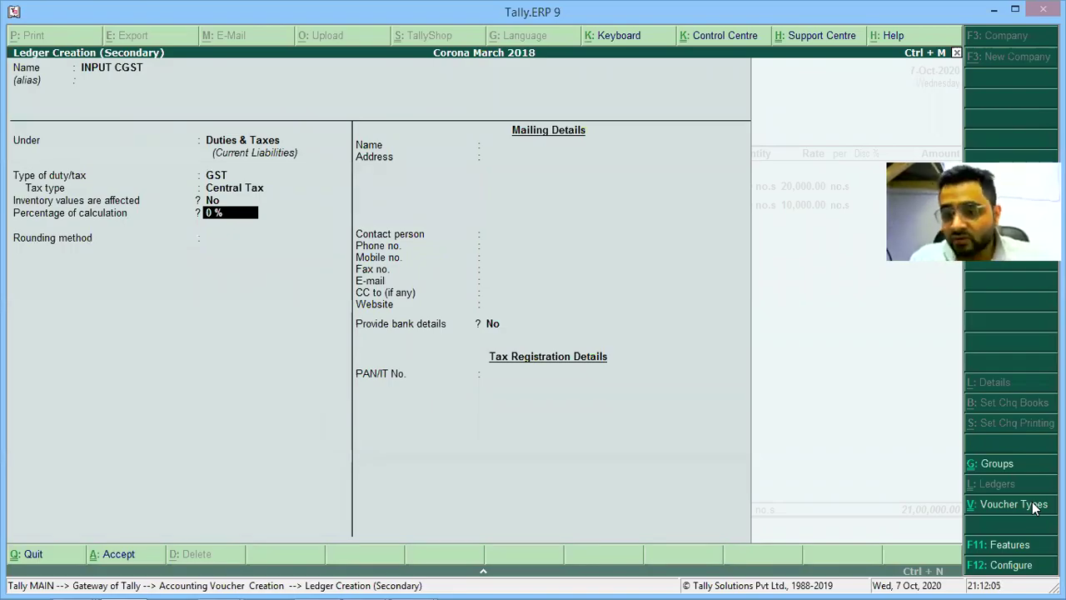
Note percentage crossed out with 'NO' and leave Percentage of calculation at 0 %.
key("alt+Tab")
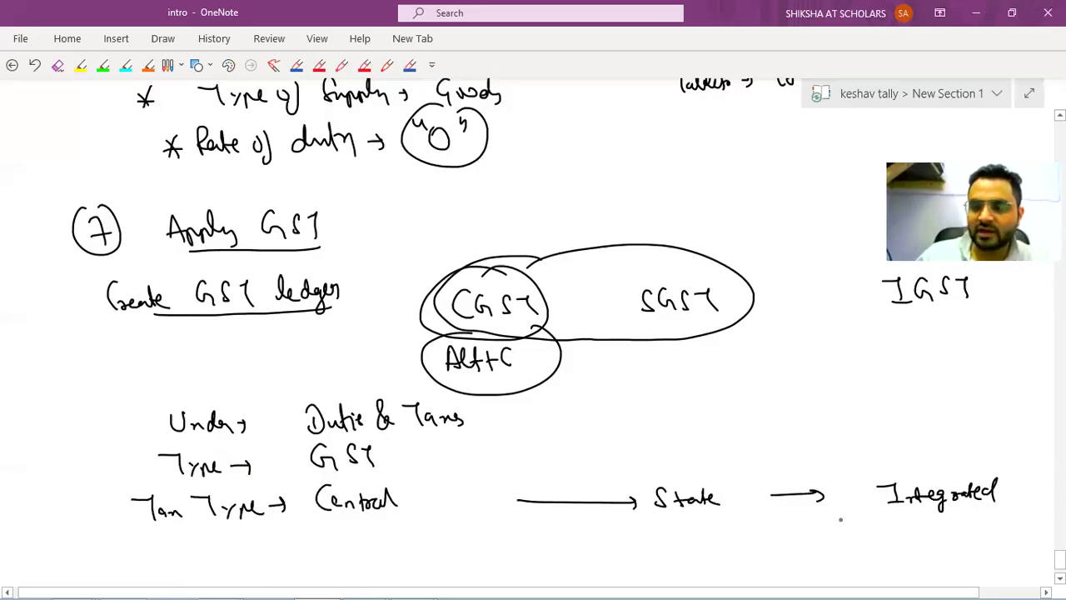
scroll(379, 473, "down", 2)
left_click_drag(171, 472, 172, 466)
mouse_move(191, 464)
left_mouse_down()
mouse_move(180, 489)
mouse_move(191, 487)
left_mouse_up()
left_click_drag(215, 475, 232, 493)
left_click_drag(250, 452, 223, 510)
mouse_move(229, 466)
left_mouse_down()
mouse_move(270, 498)
mouse_move(343, 460)
left_mouse_up()
left_click_drag(358, 465, 356, 465)
left_click_drag(393, 462, 391, 478)
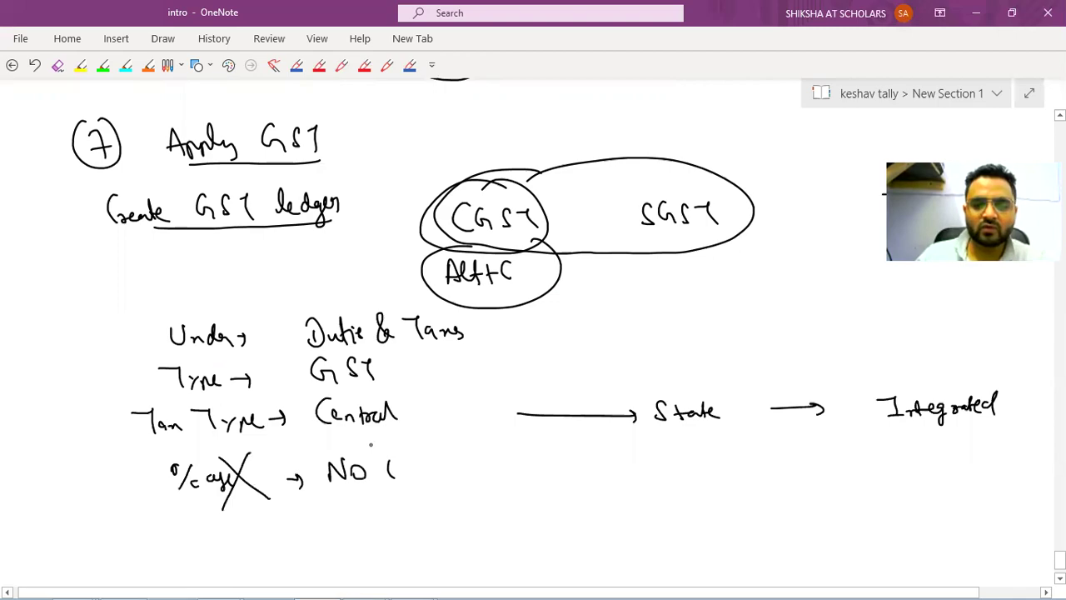
left_click_drag(369, 444, 380, 450)
left_click_drag(393, 461, 400, 479)
key("alt+Tab")
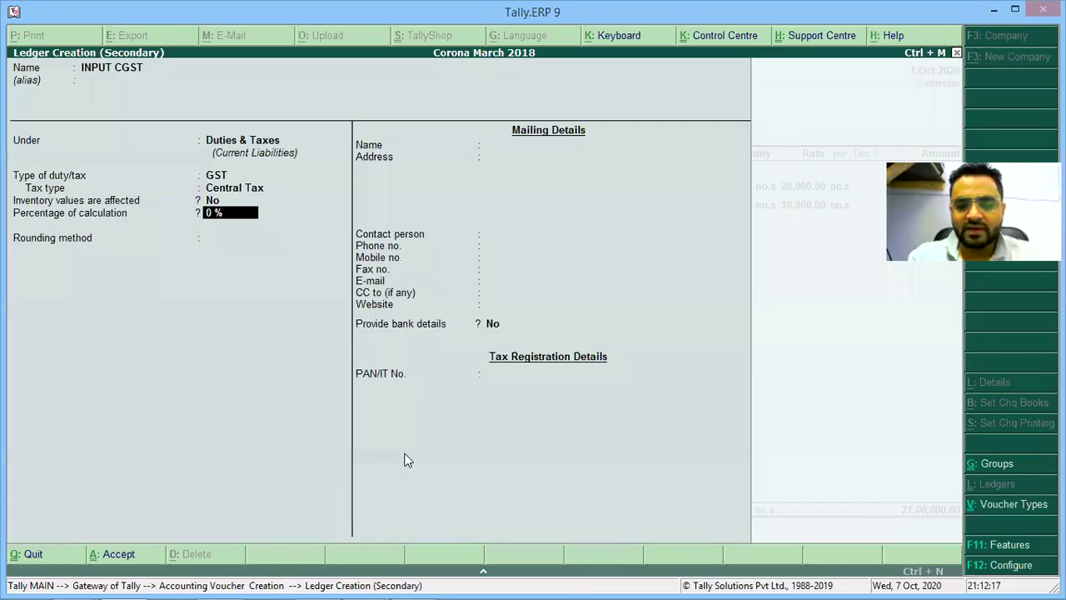
key("Return")
key("Return")
Save INPUT CGST, accept its 1,29,000.00 amount, and start a ledger named INPUT SGST.
key("Return")
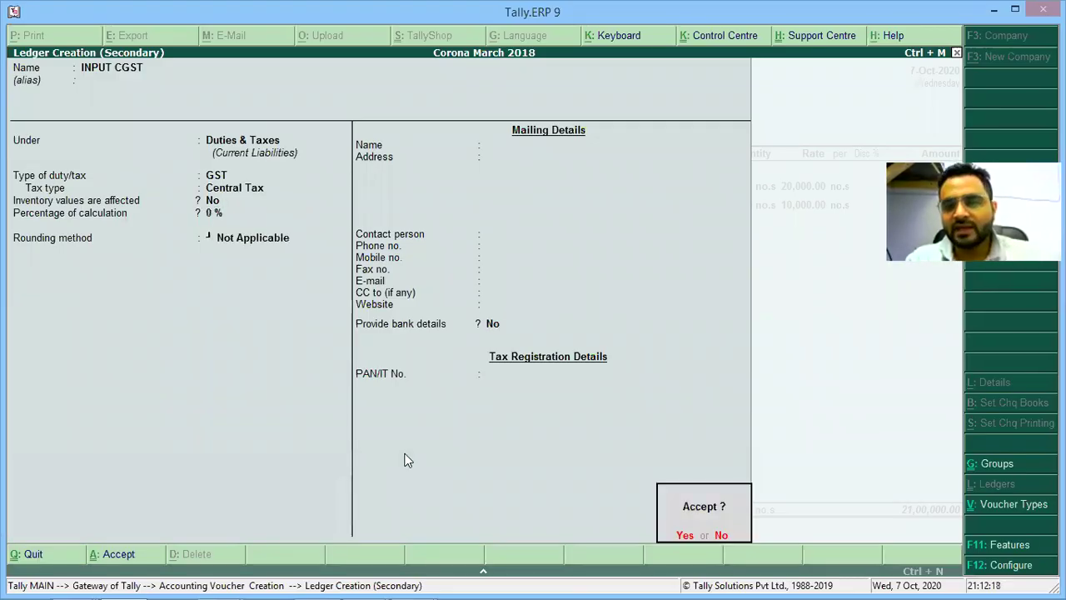
key("Return")
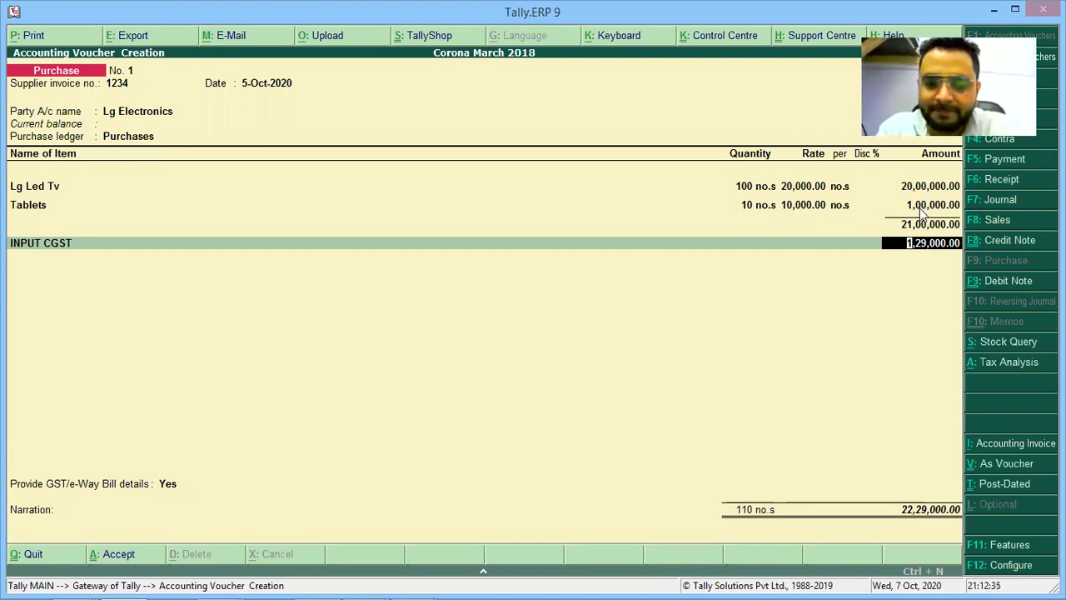
key("Return")
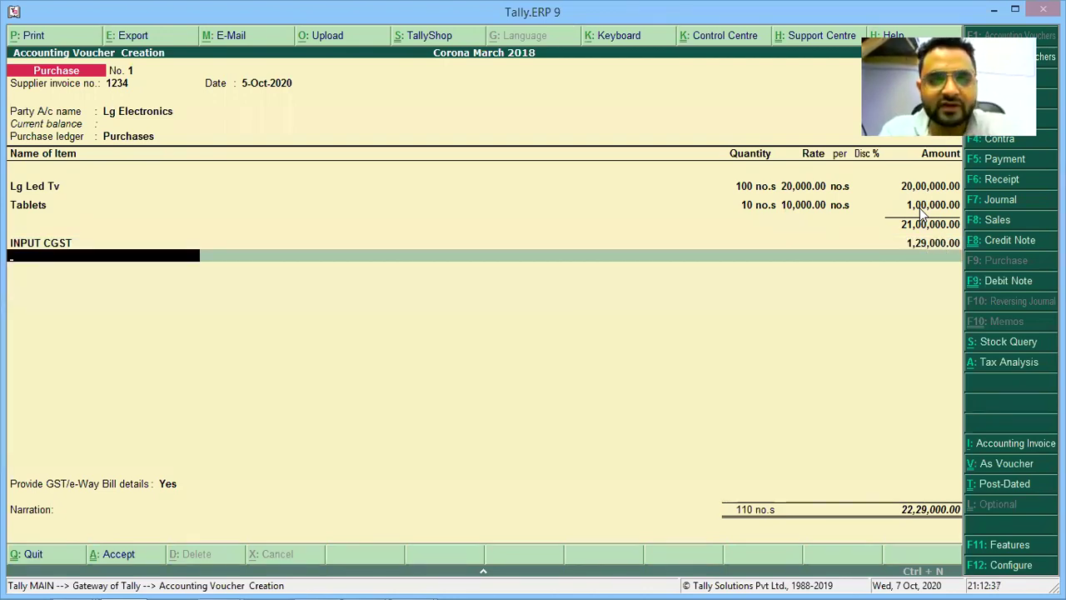
key("alt+c")
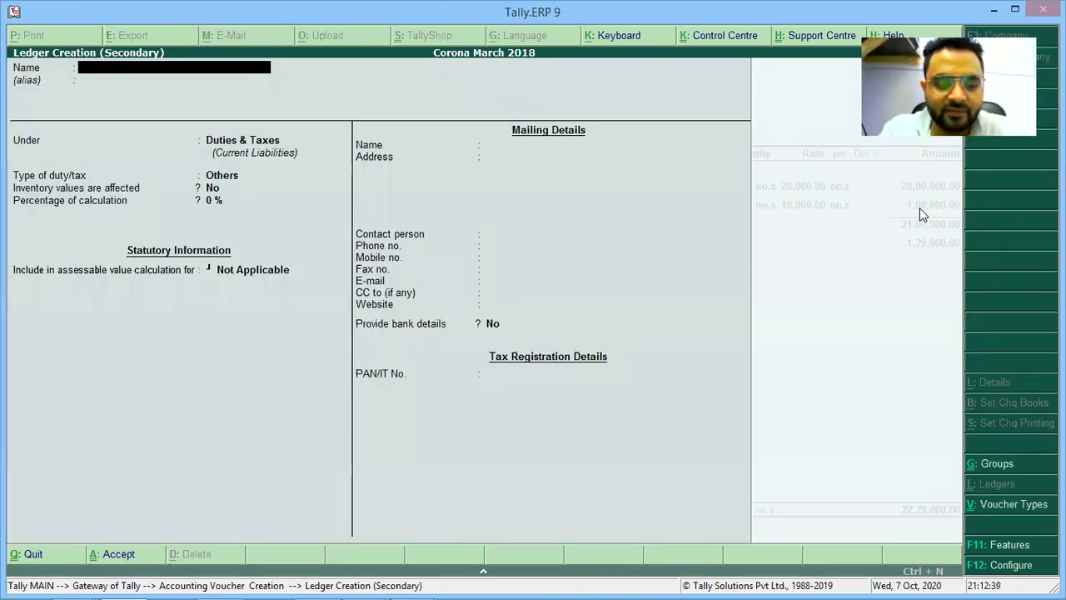
type("INPUT SHS")
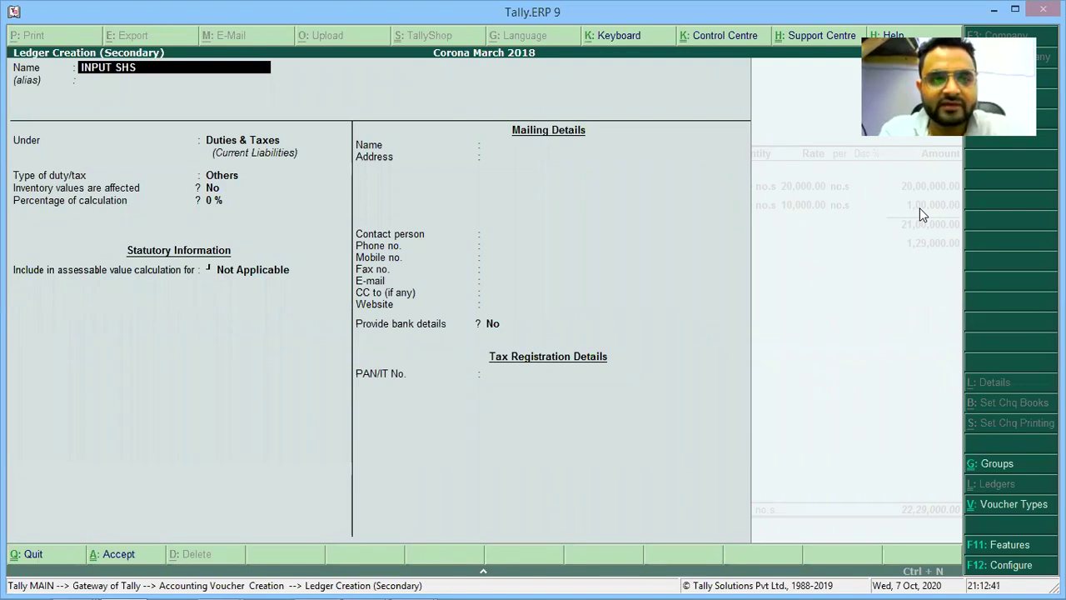
key("BackSpace")
key("BackSpace")
type("GST")
key("Return")
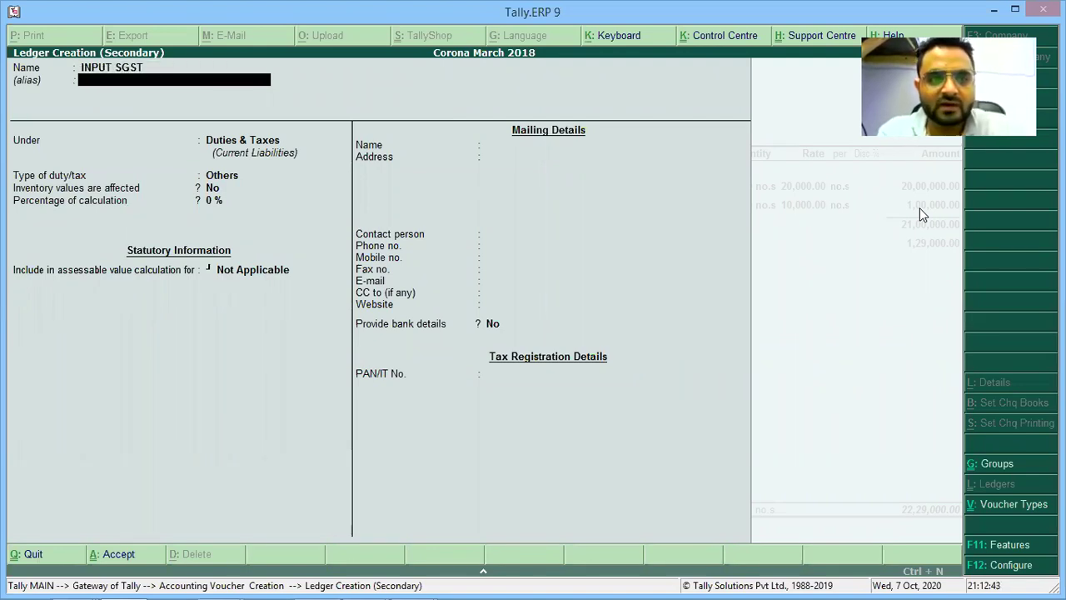
Give INPUT SGST type GST, tax type State Tax and 0 %, then accept 1,29,000.00.
key("Return")
key("Return")
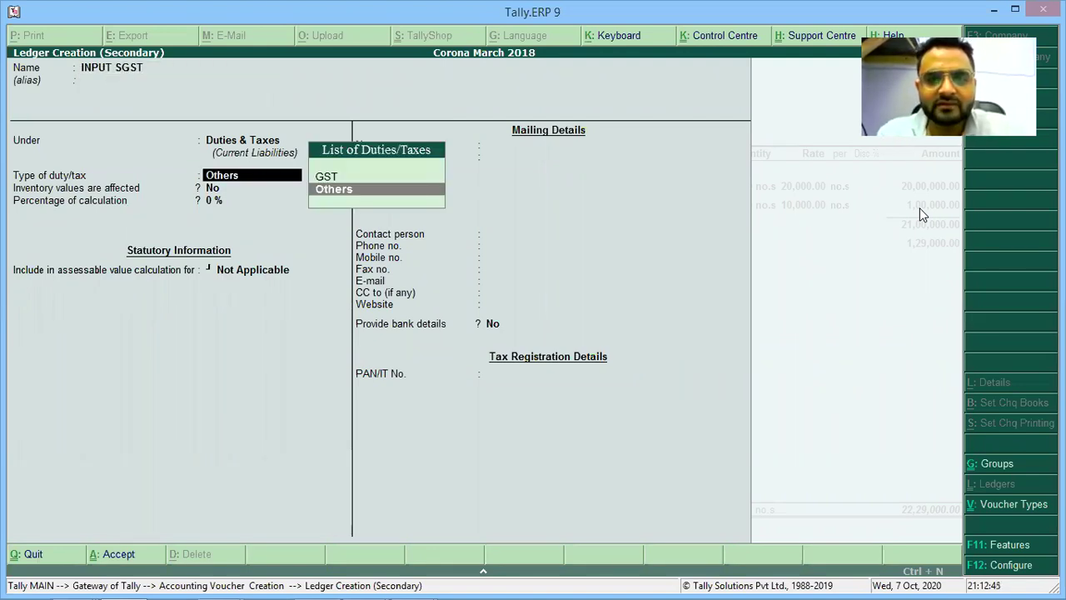
key("Up")
key("Return")
key("Down")
key("Down")
key("Down")
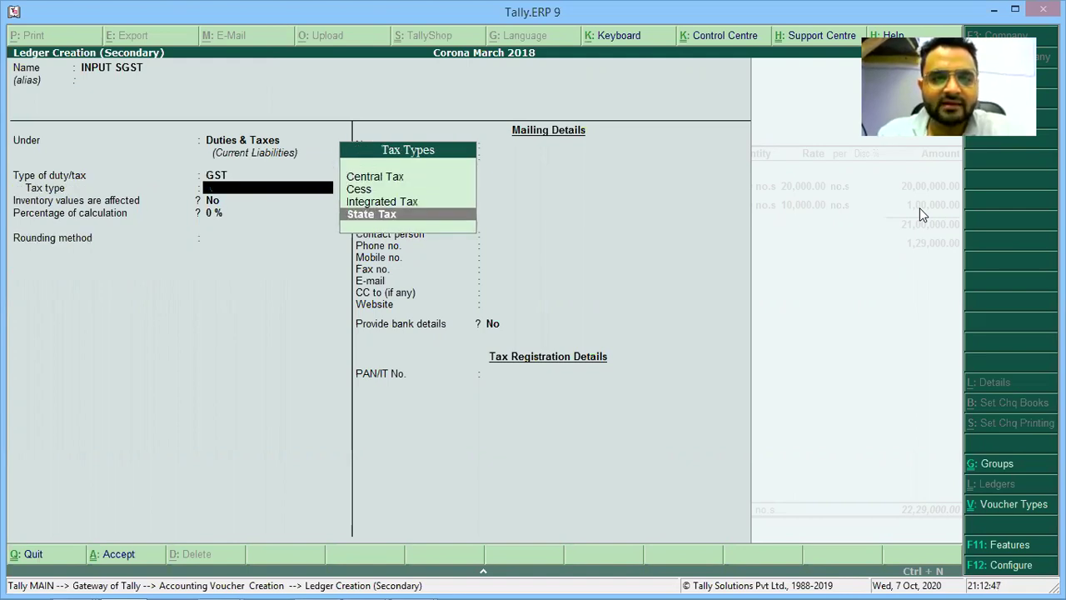
key("Return")
key("Return")
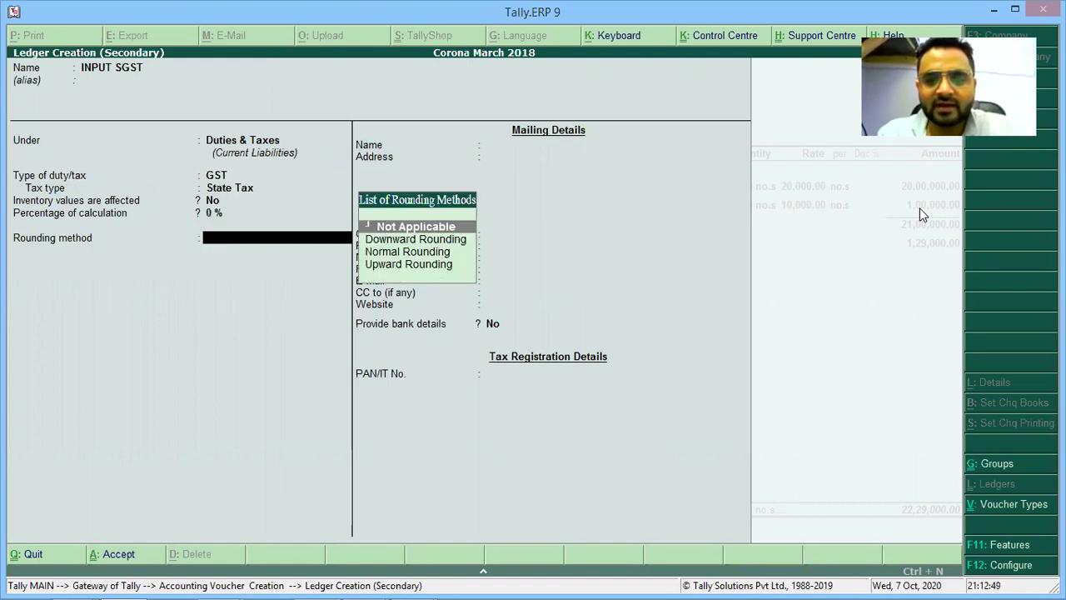
key("Return")
key("Return")
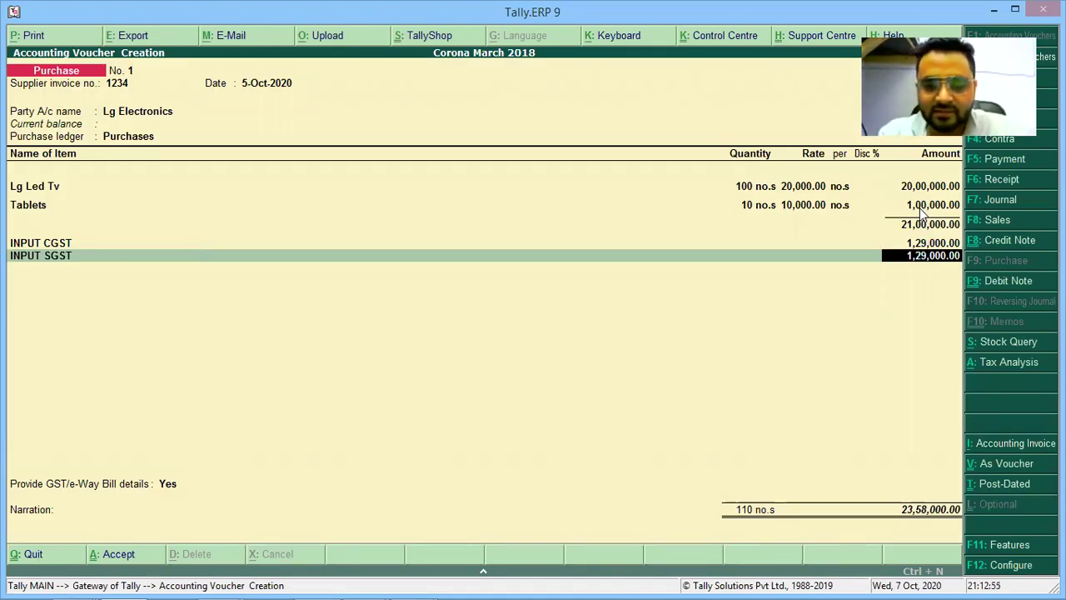
key("Return")
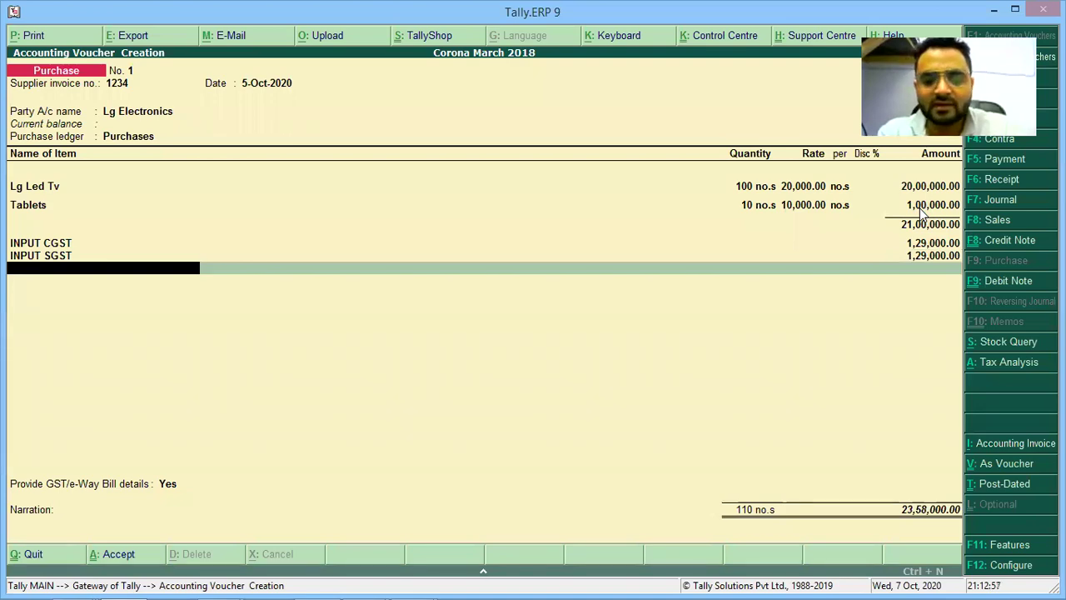
key("alt+Tab")
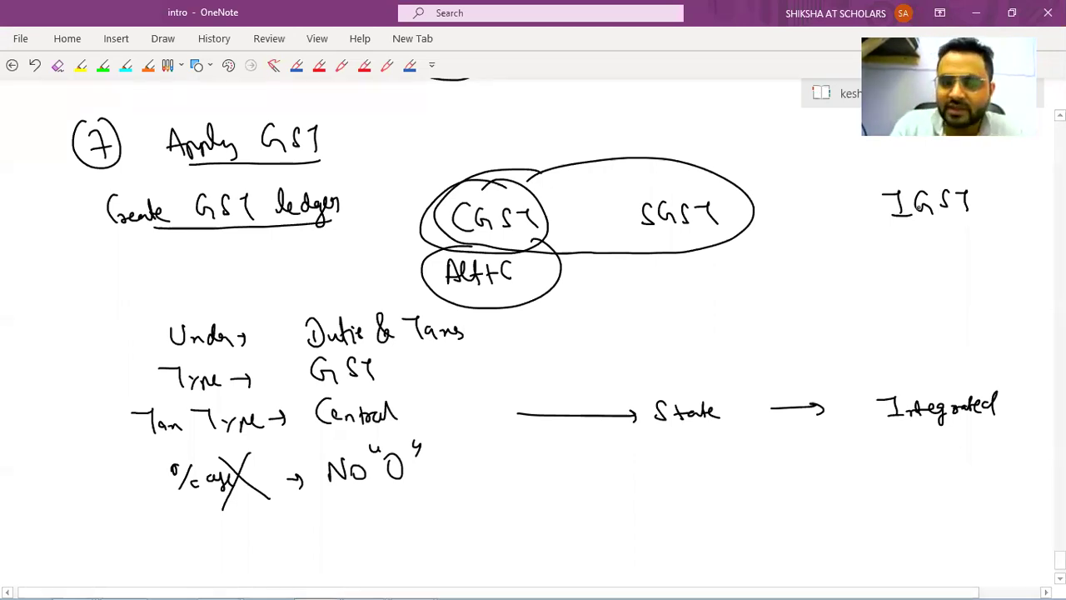
Below the percentage line, handwrite a circled 'f' with the underlined heading 'Add Currency'.
scroll(919, 208, "down", 2)
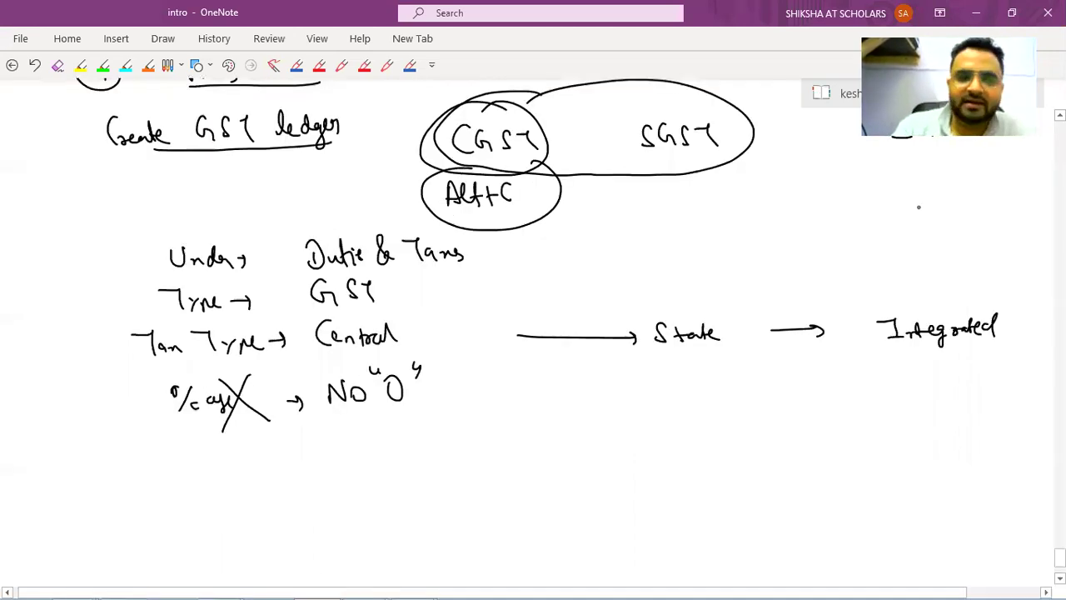
scroll(919, 208, "down", 4)
left_click_drag(83, 315, 84, 358)
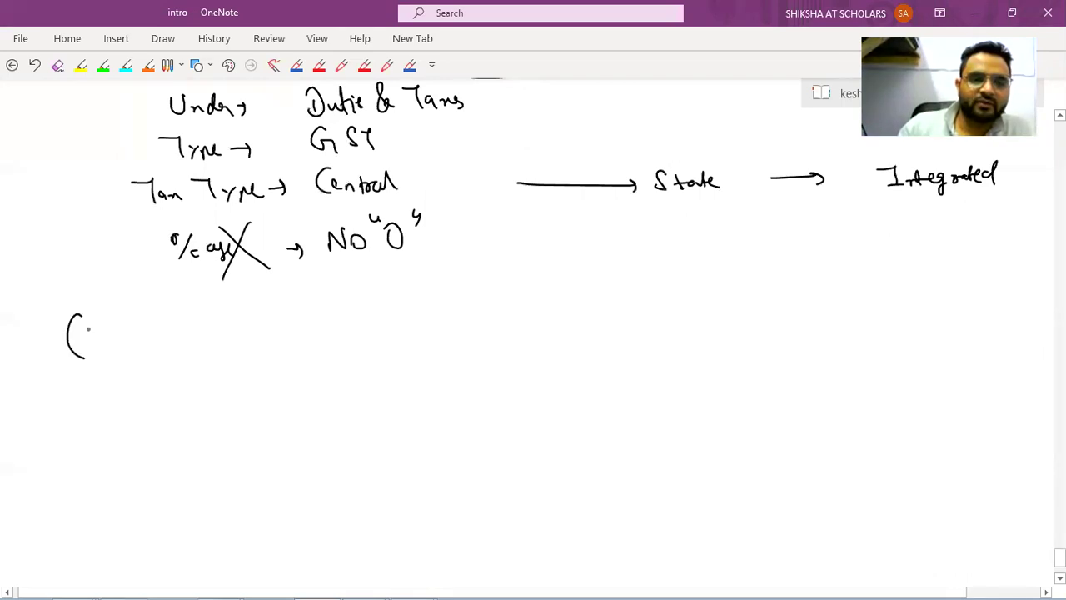
left_click_drag(83, 312, 88, 360)
left_click_drag(97, 321, 88, 350)
mouse_move(165, 314)
left_mouse_down()
mouse_move(166, 346)
mouse_move(178, 341)
left_mouse_up()
left_click_drag(189, 333, 196, 316)
mouse_move(208, 333)
left_mouse_down()
mouse_move(214, 319)
mouse_move(340, 333)
left_mouse_up()
left_click_drag(216, 351, 351, 342)
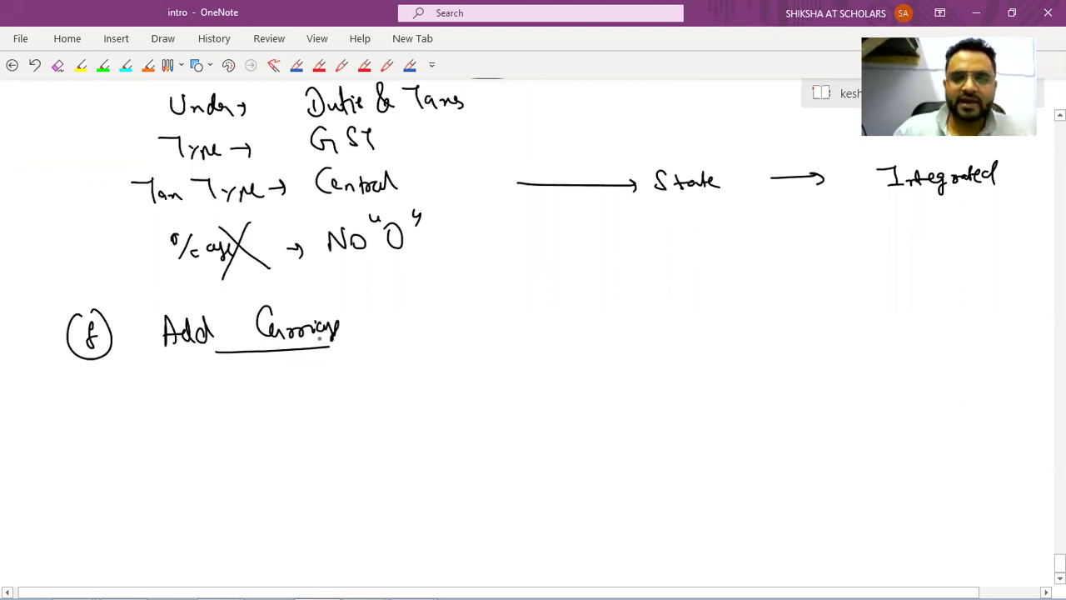
Create the CARRIAGE ON PURCHASE ledger under Direct Expenses with GST Not Applicable.
key("alt+Tab")
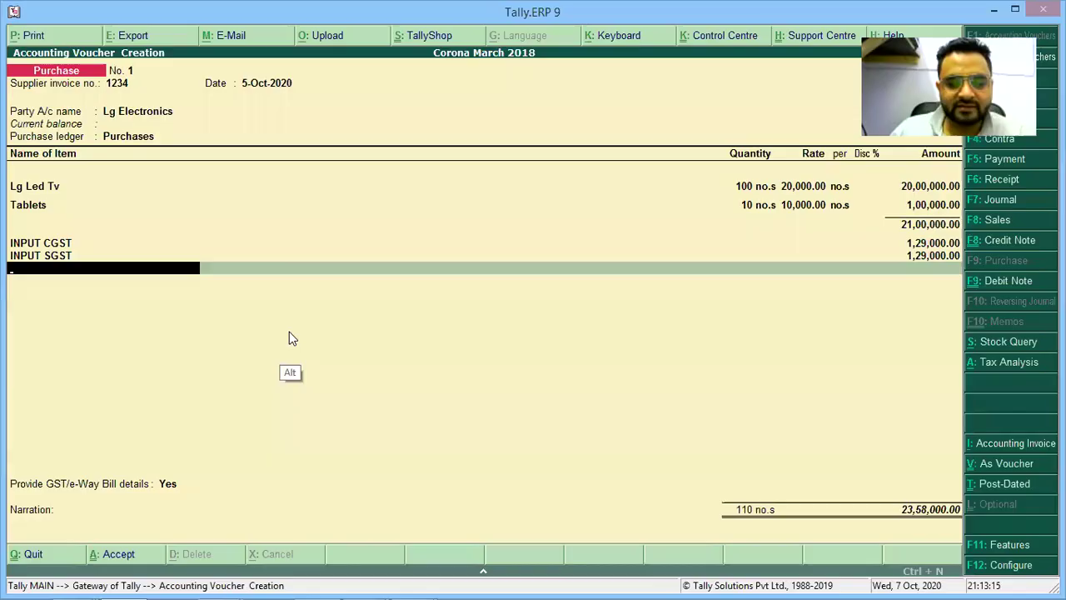
key("alt+c")
type("CA")
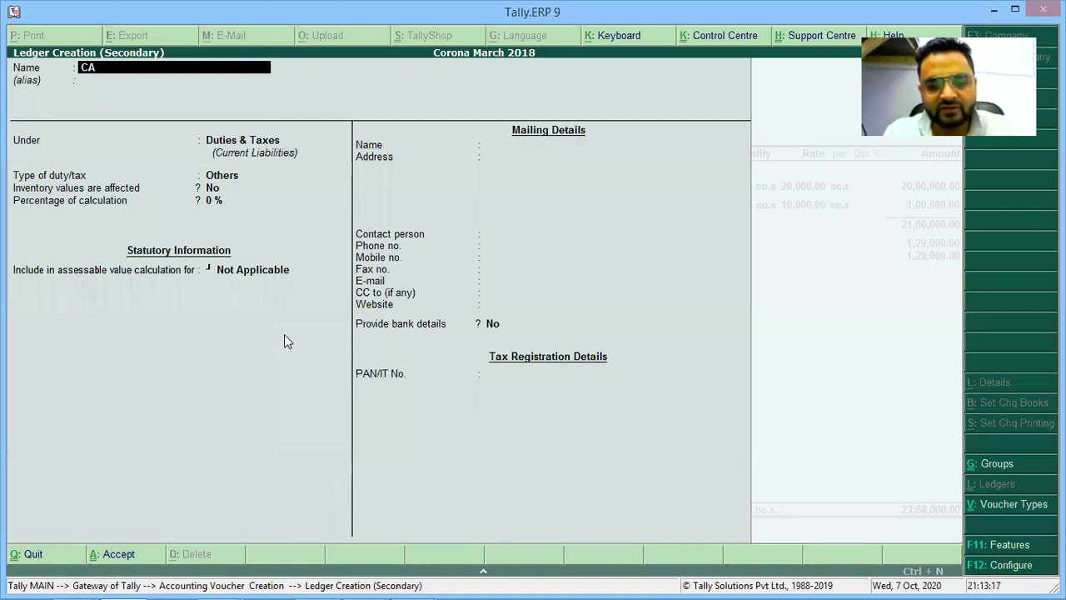
type("RRIAGE O")
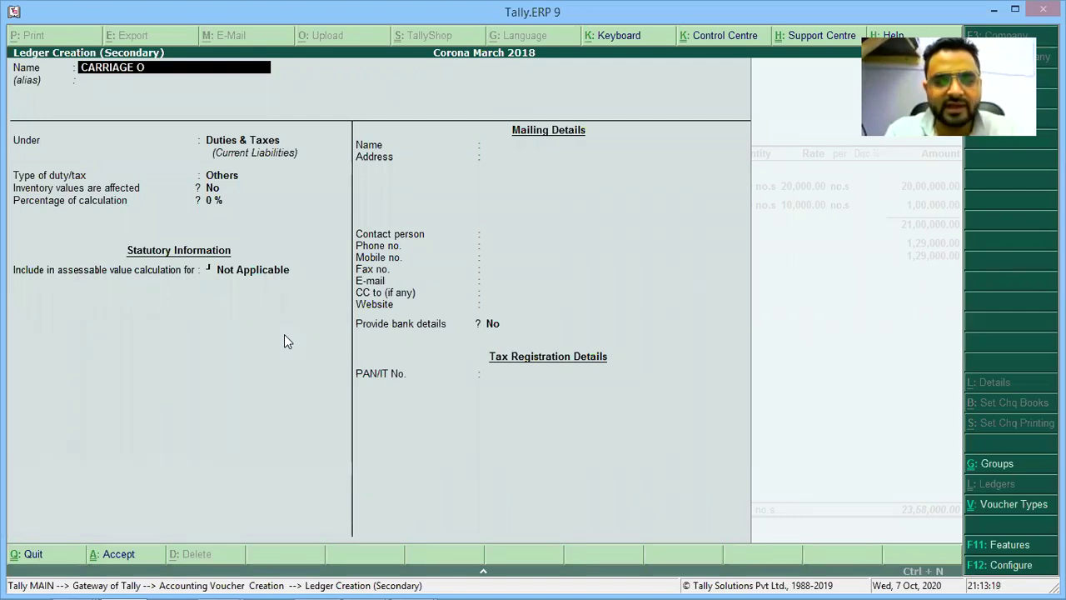
type("N PURCHASE")
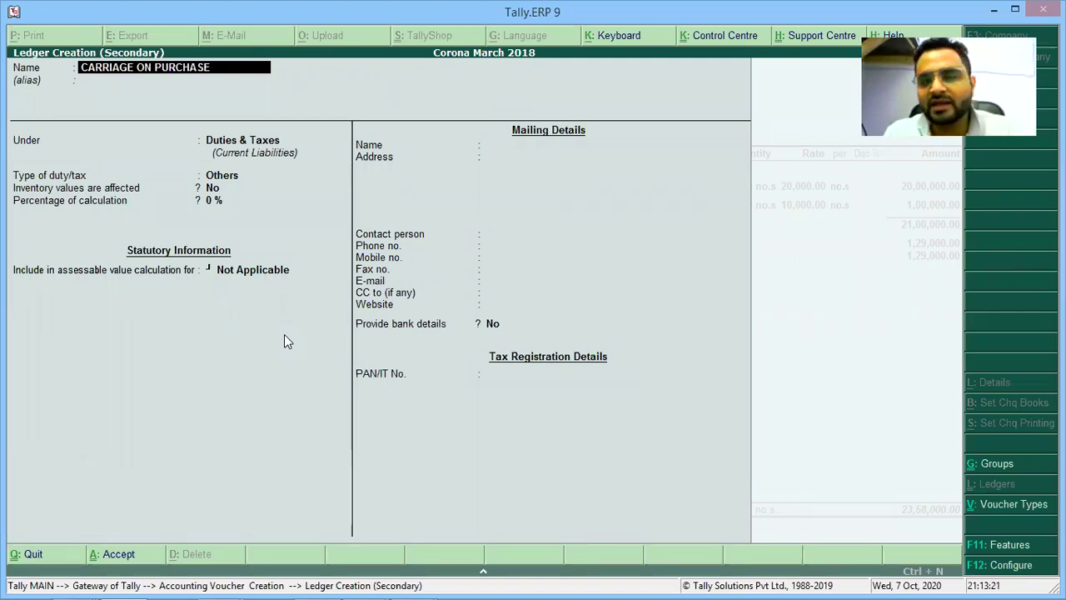
key("Return")
key("Return")
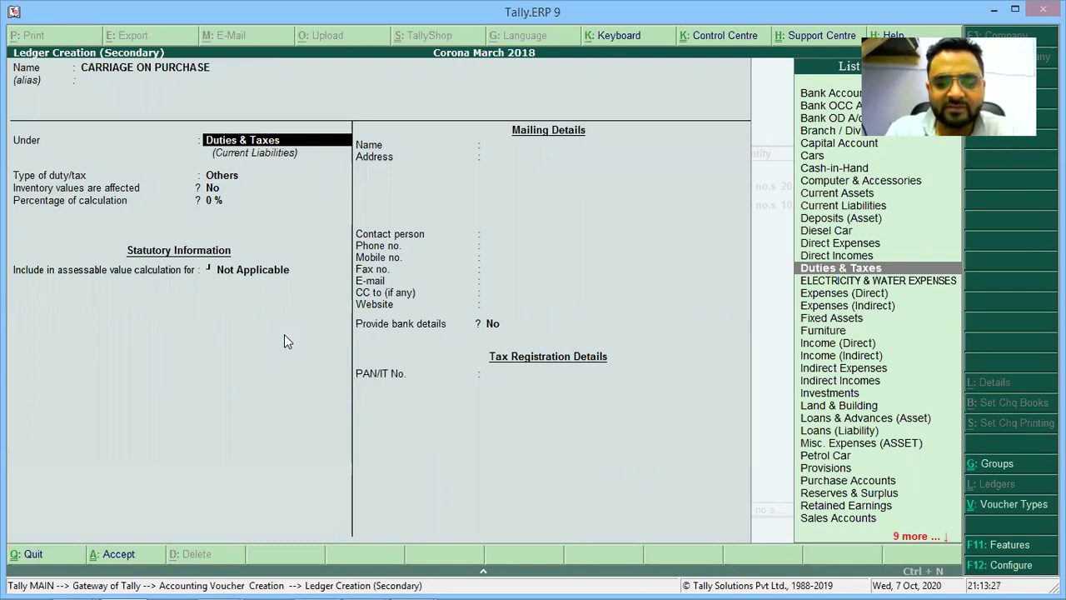
type("EXPENSE")
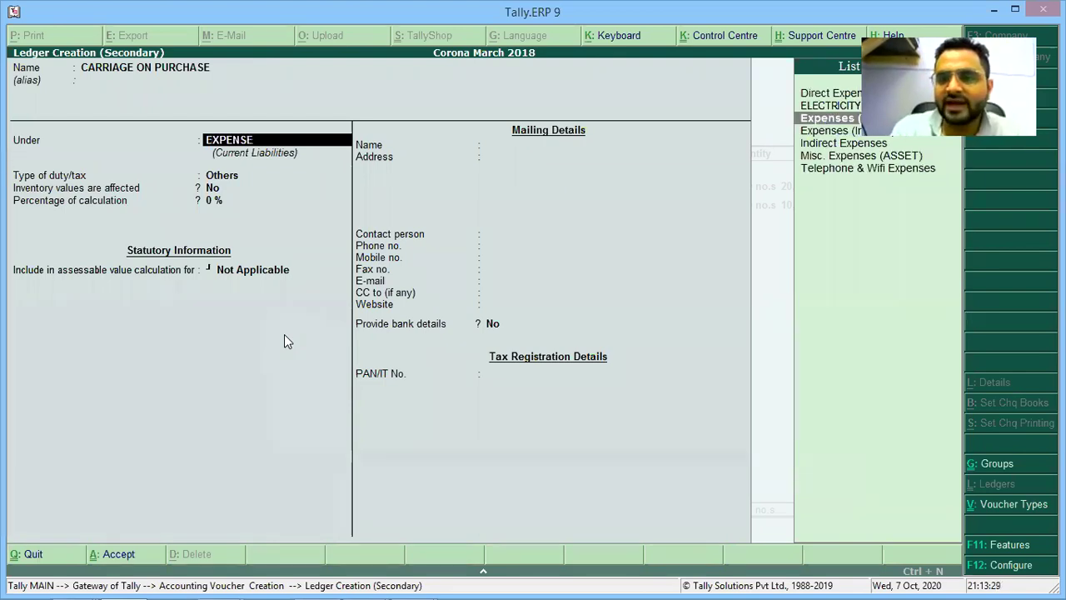
key("Return")
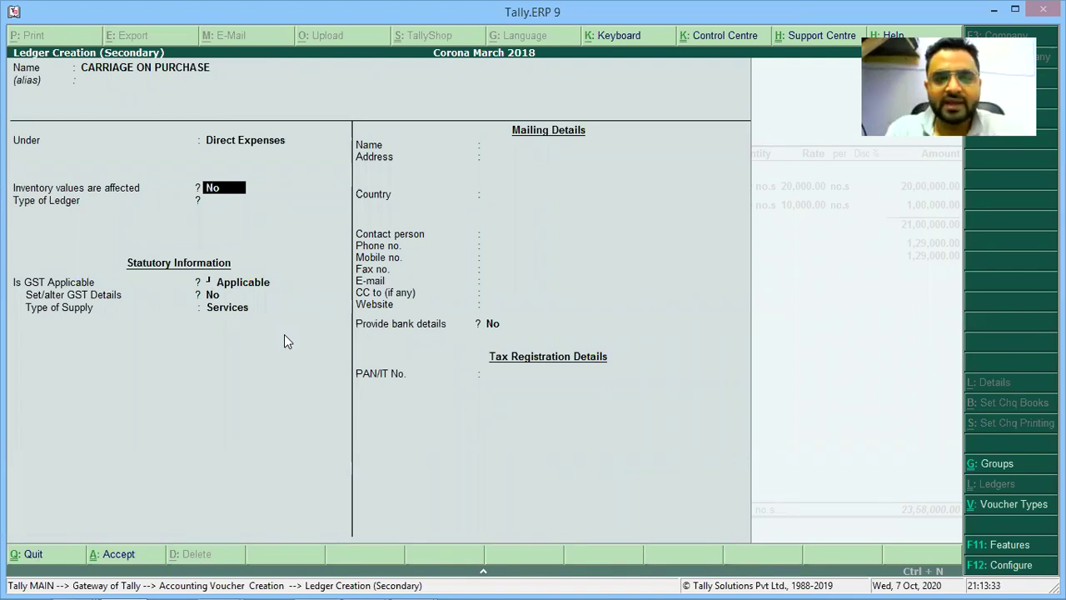
key("Return")
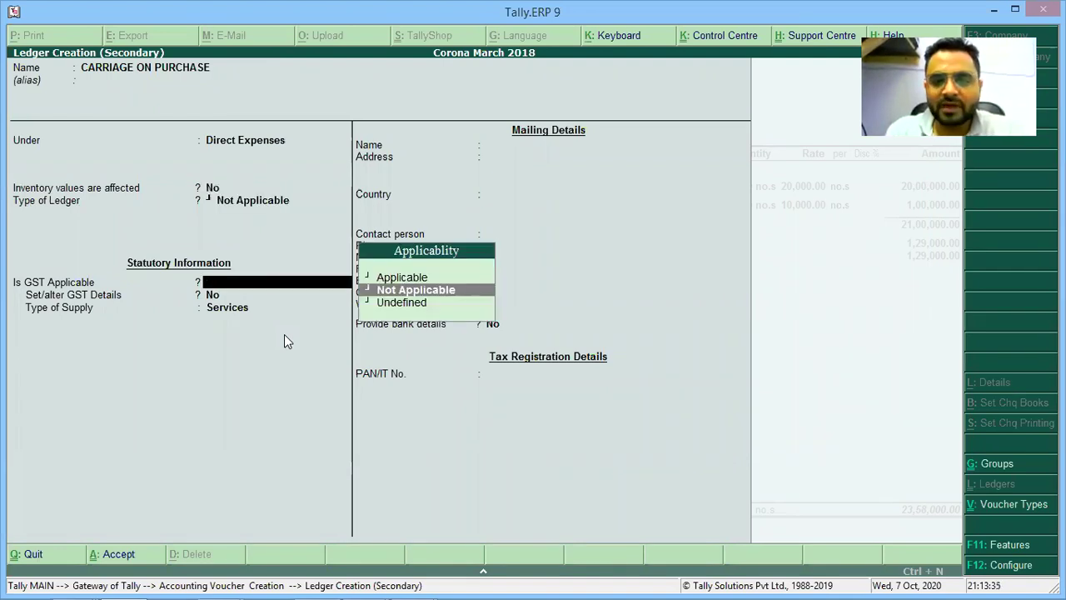
key("Return")
key("Return")
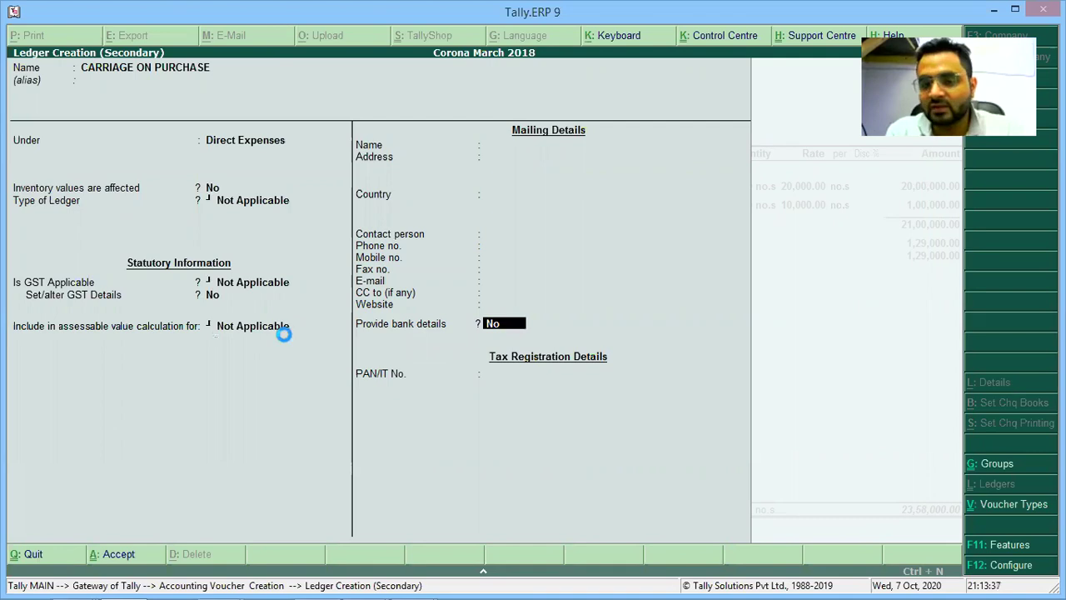
key("Return")
key("Return")
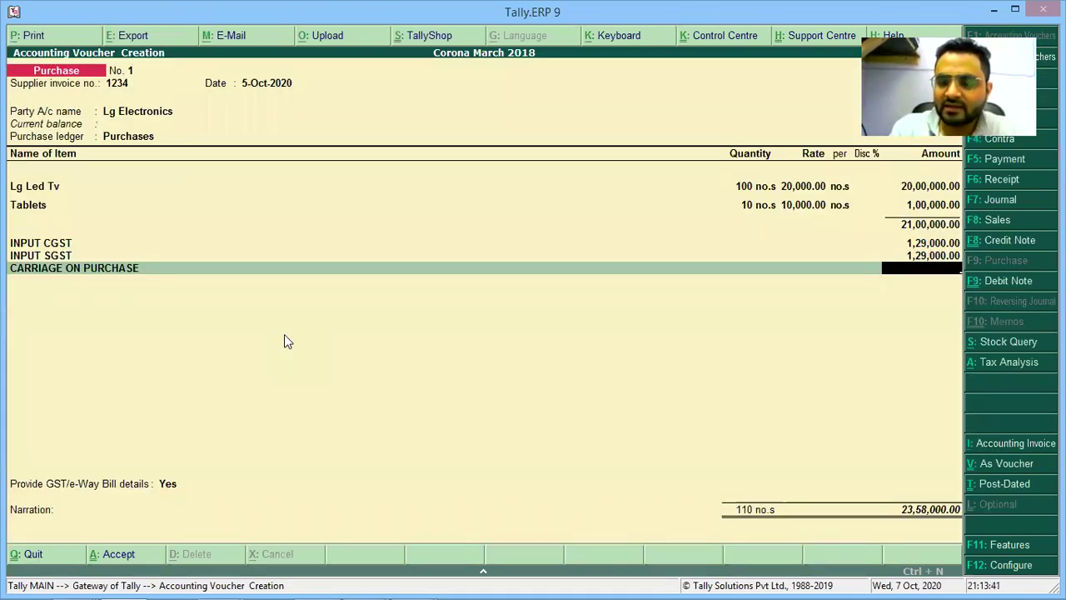
Enter 10,000.00 for carriage, bringing the voucher total to 23,68,000.00.
type("10000")
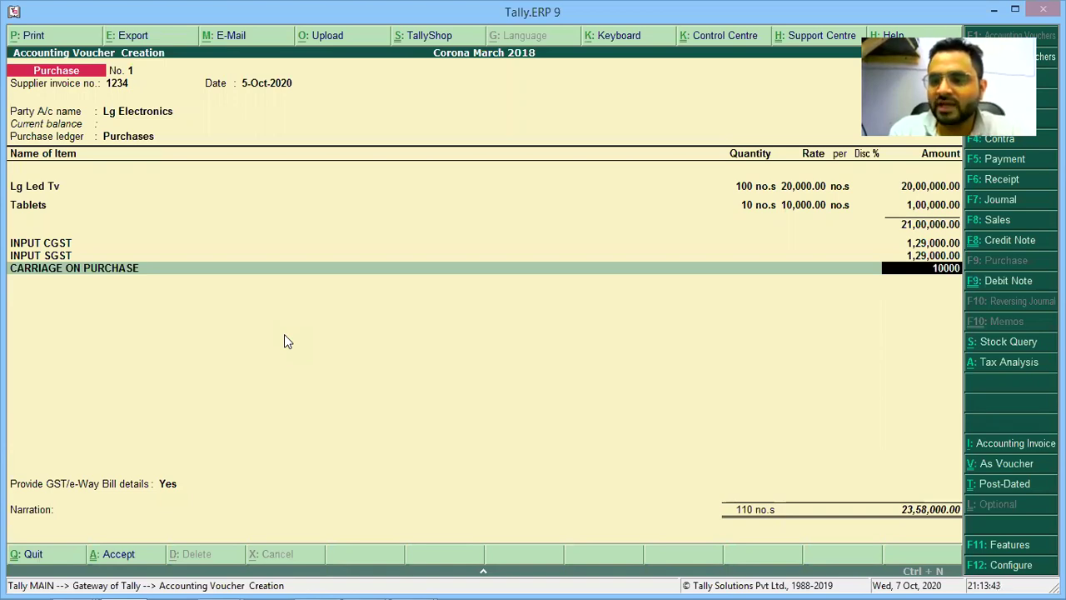
key("Return")
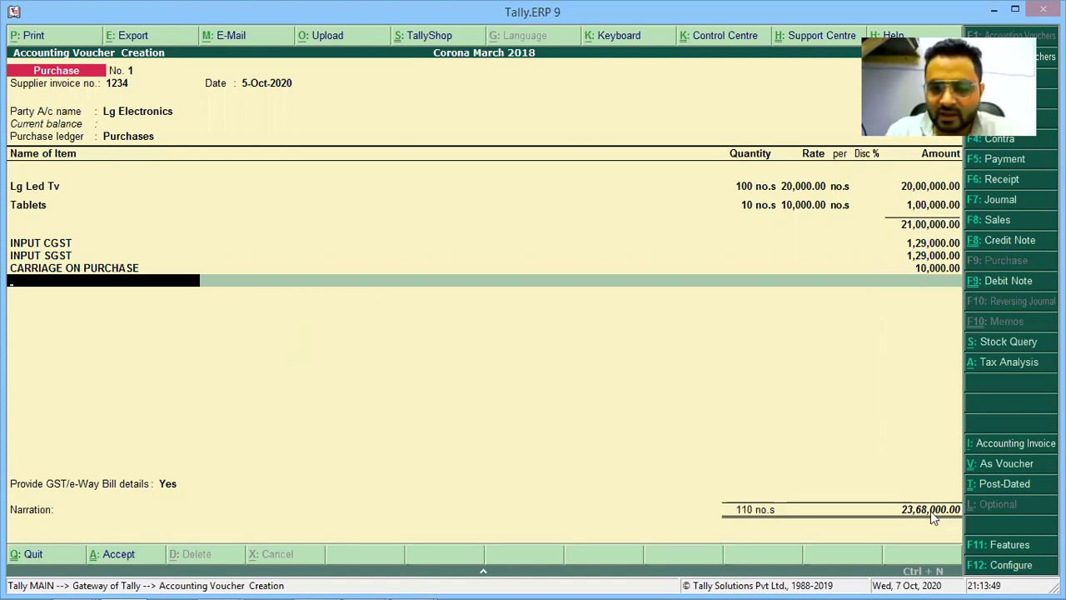
key("Return")
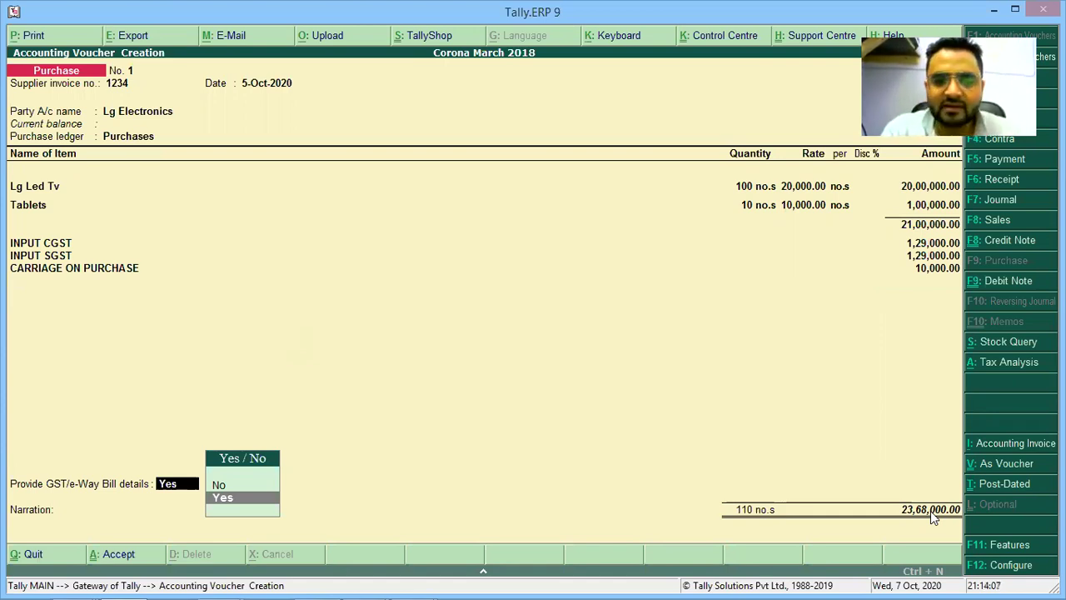
Complete the GST/e-Way Bill details with transporter None and consignor state Delhi.
key("Return")
key("Return")
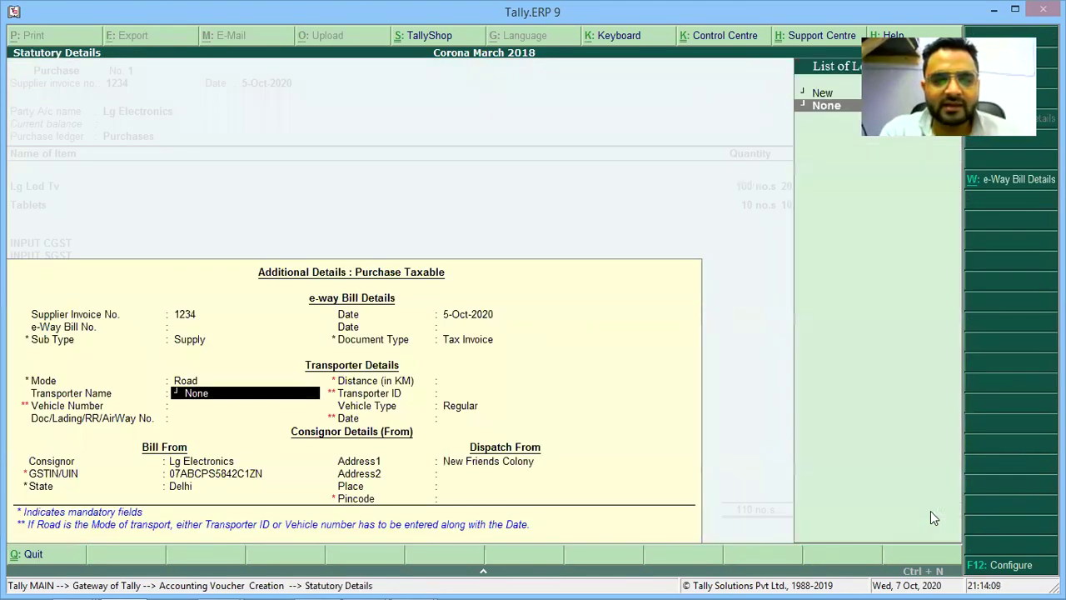
key("Return")
key("Return")
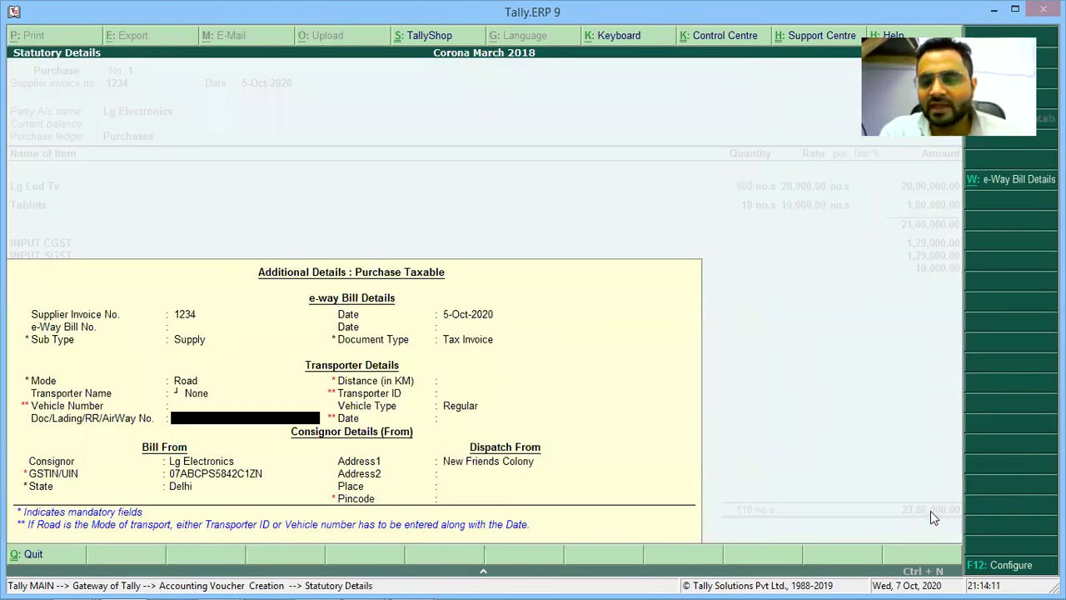
key("Return")
key("Return")
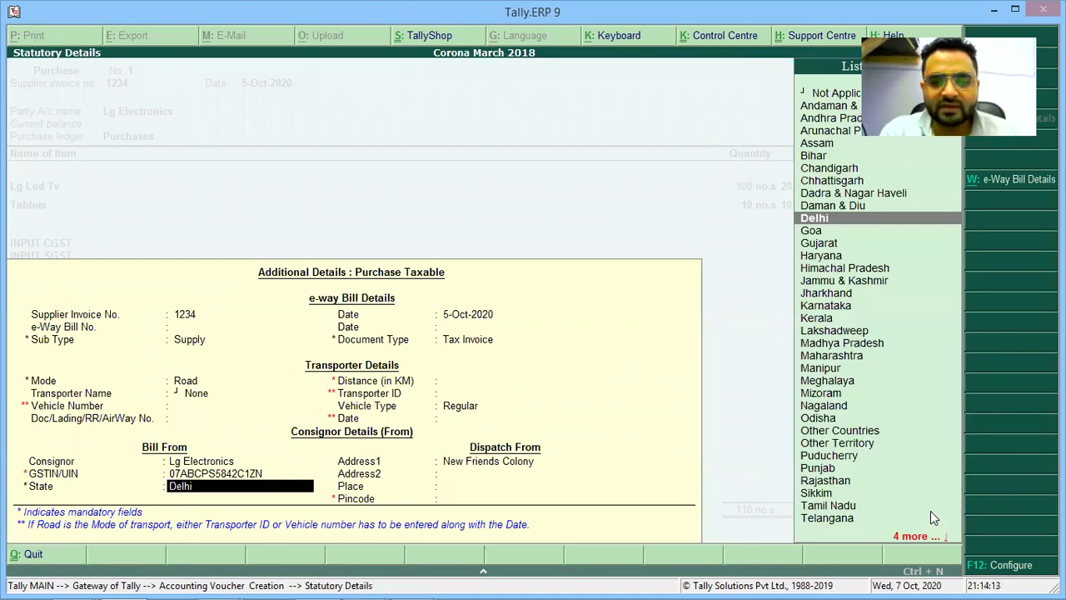
key("Return")
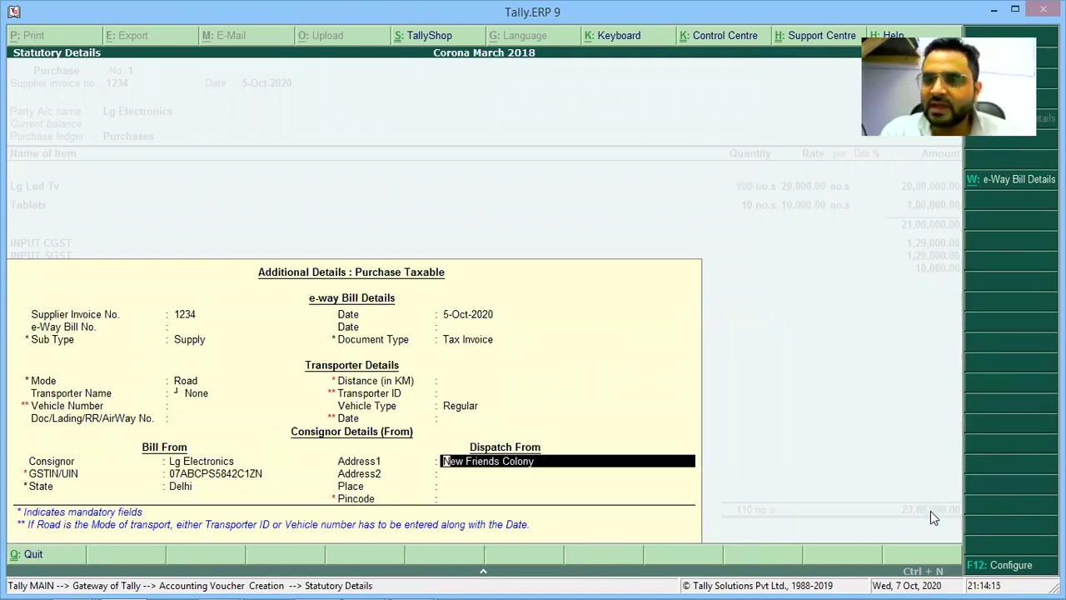
key("Return")
key("ctrl+a")
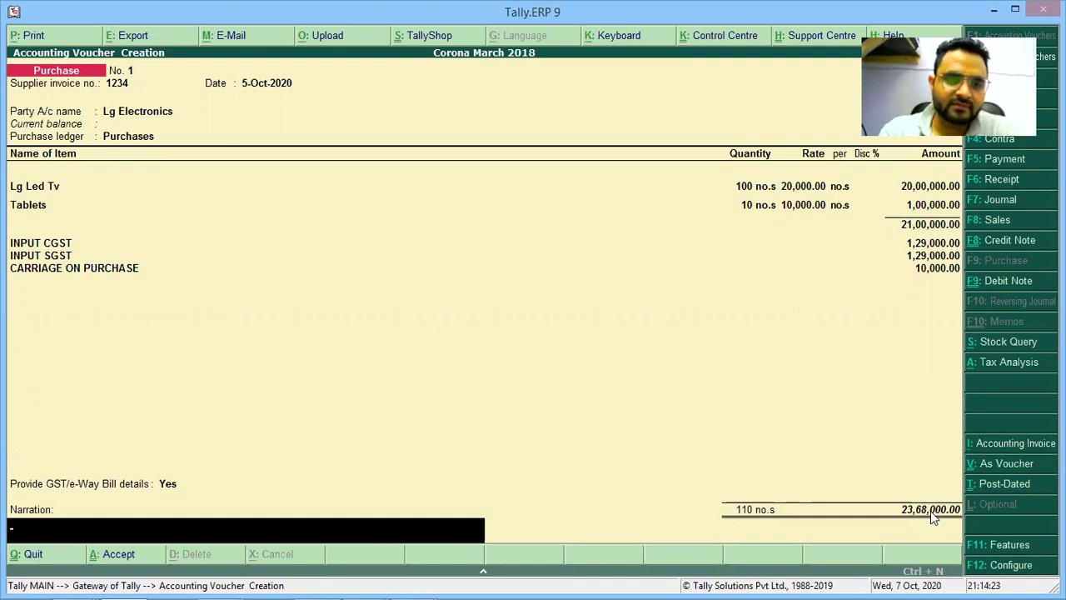
Save purchase voucher No. 1 and quit voucher entry to Gateway of Tally.
key("Return")
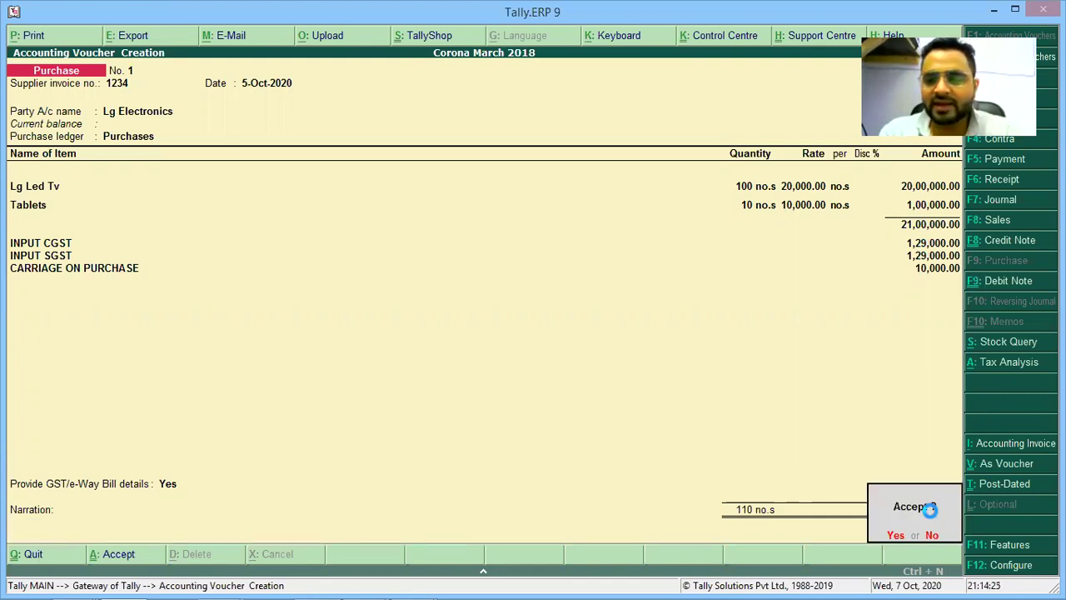
key("Return")
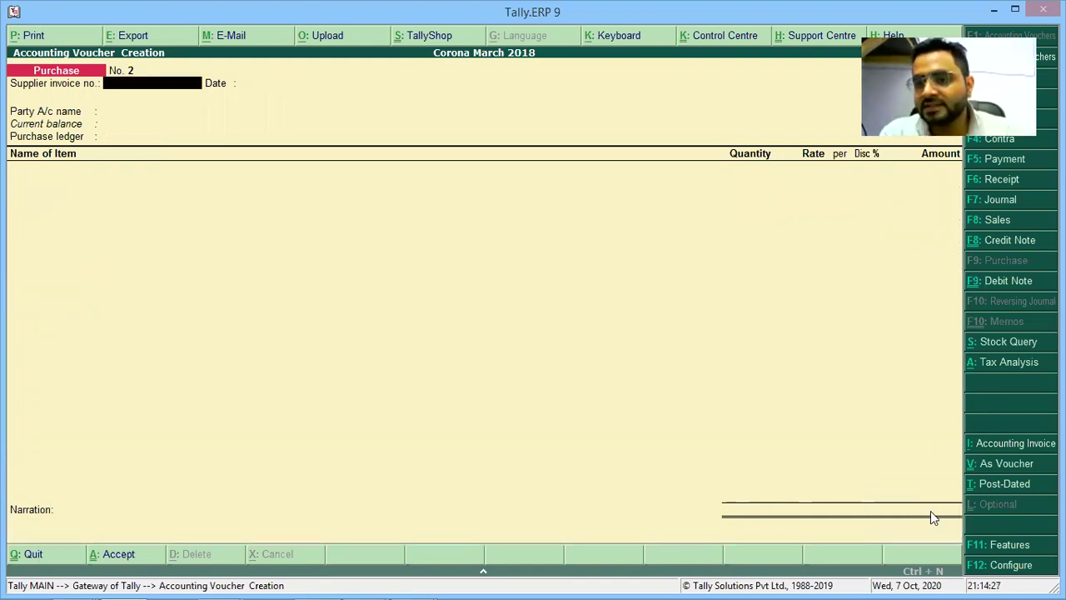
key("Escape")
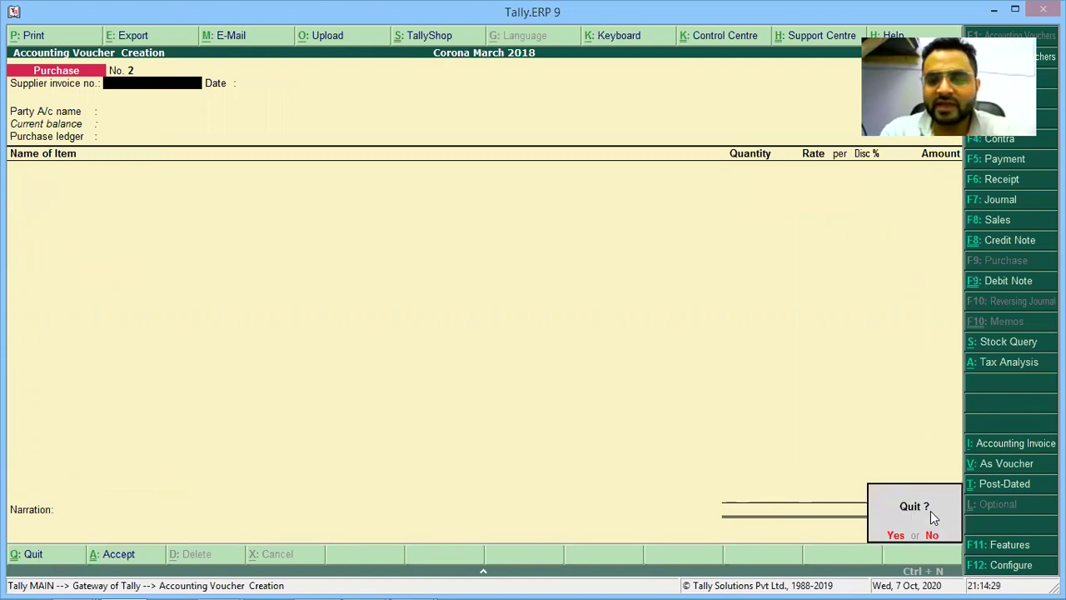
key("Return")
key("Escape")
key("Escape")
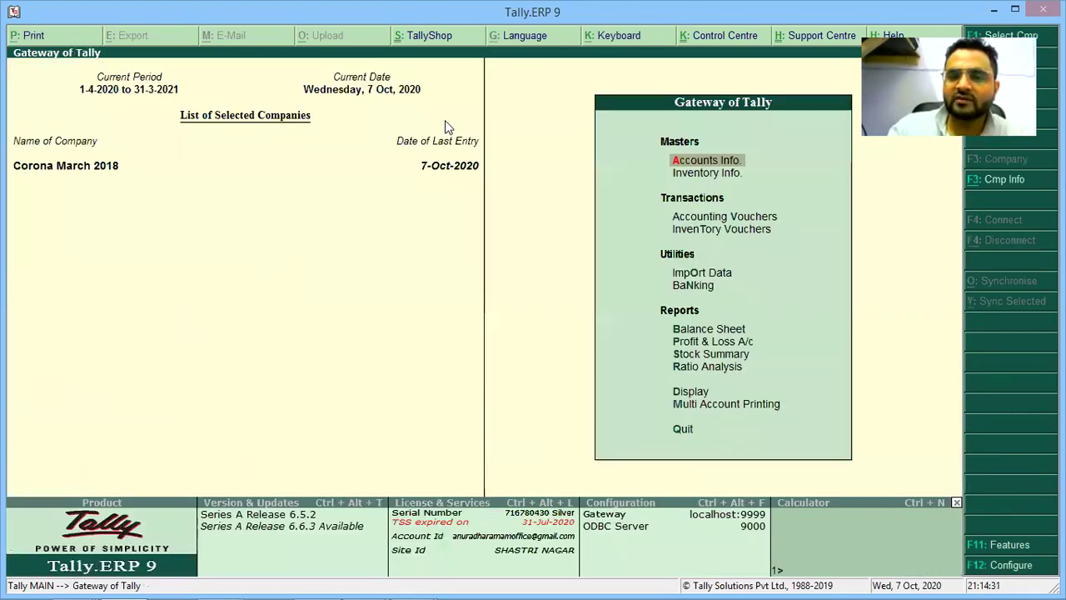
Reopen the Lg Electronics voucher from October in Display > Account Books > Purchase Register.
left_click(688, 396)
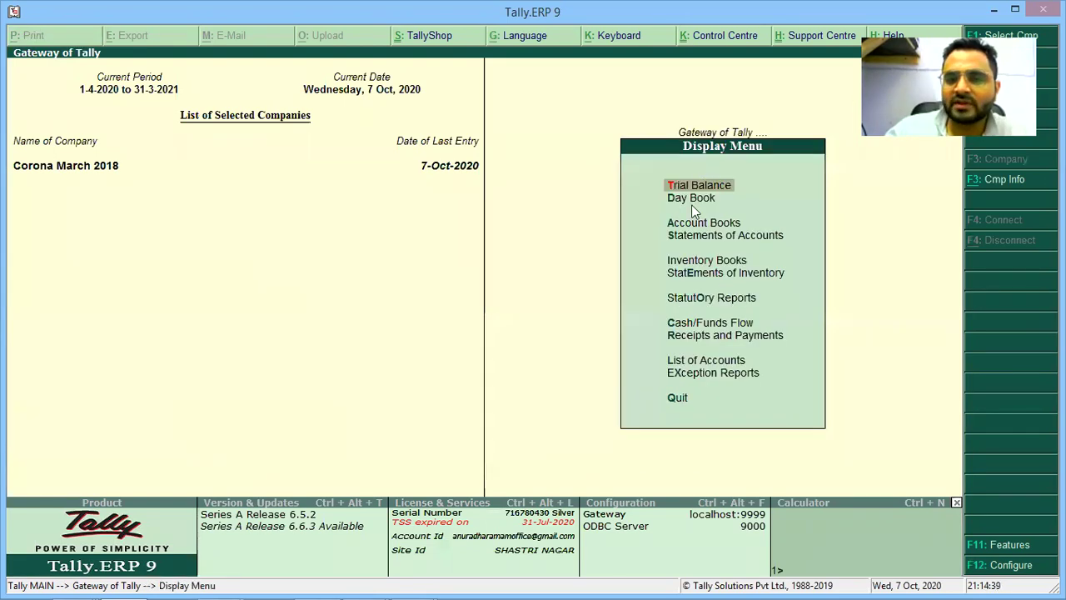
key("Return")
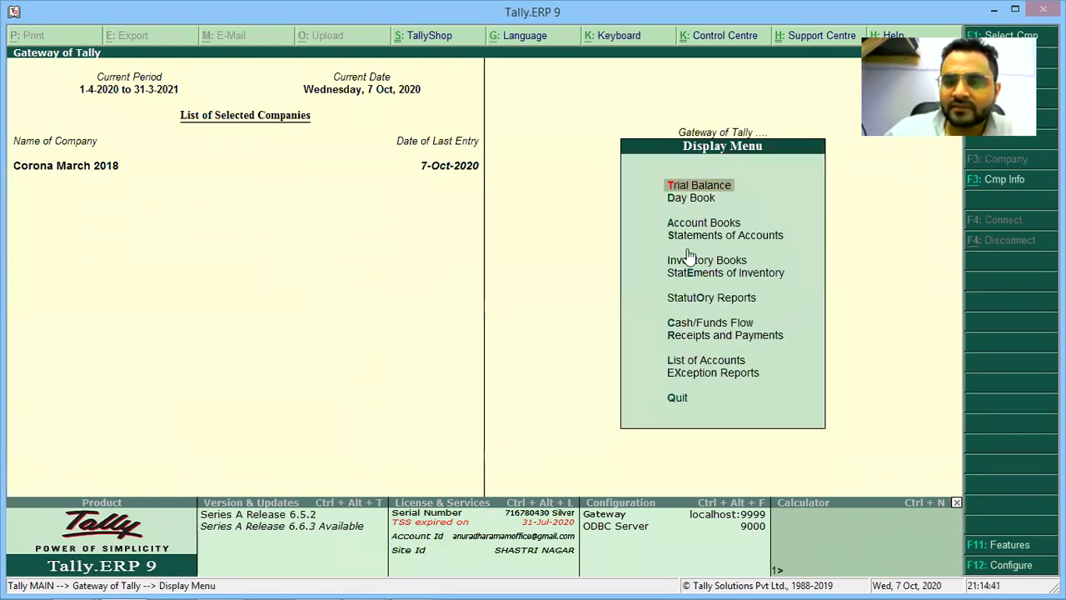
left_click(696, 227)
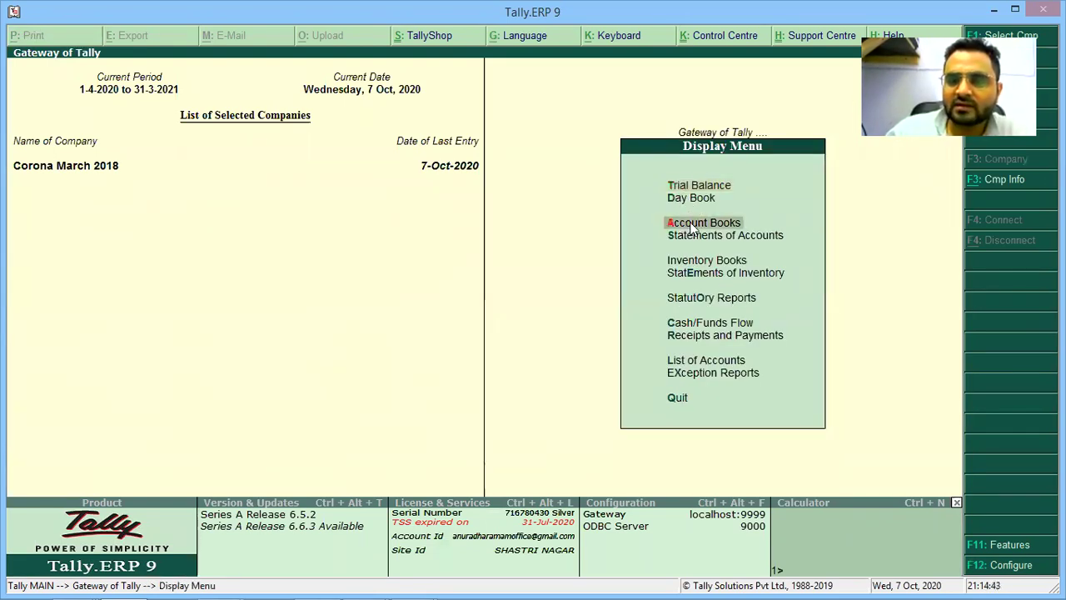
key("Return")
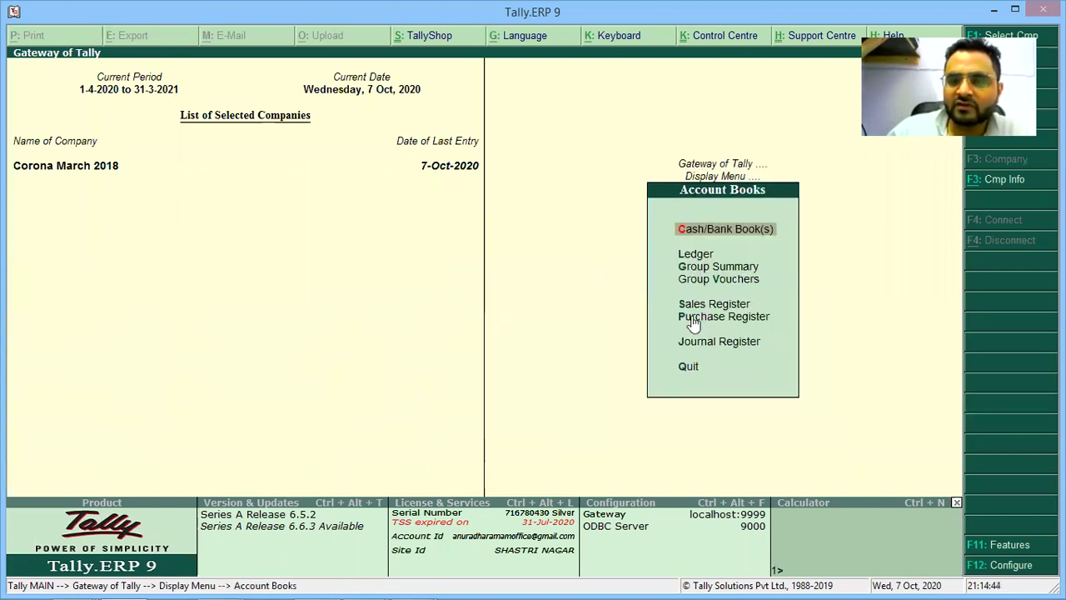
left_click(689, 321)
key("Return")
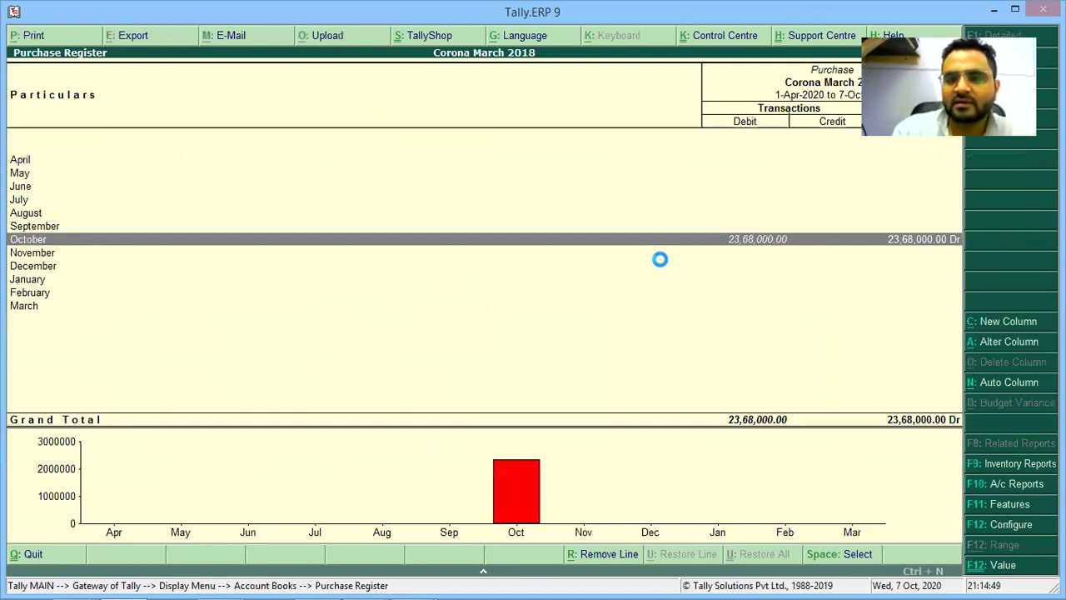
key("Return")
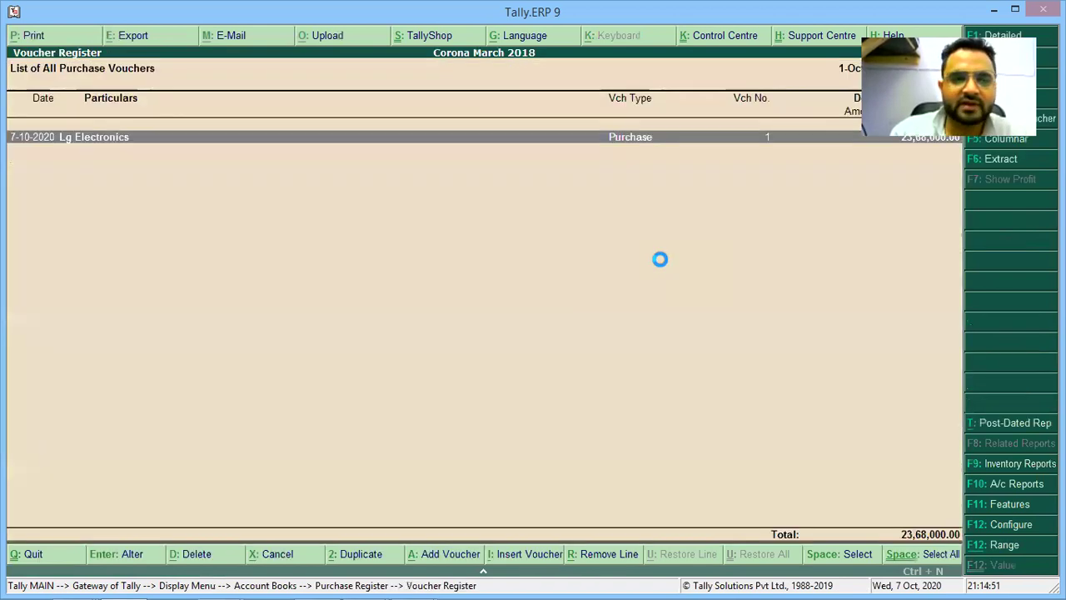
key("Return")
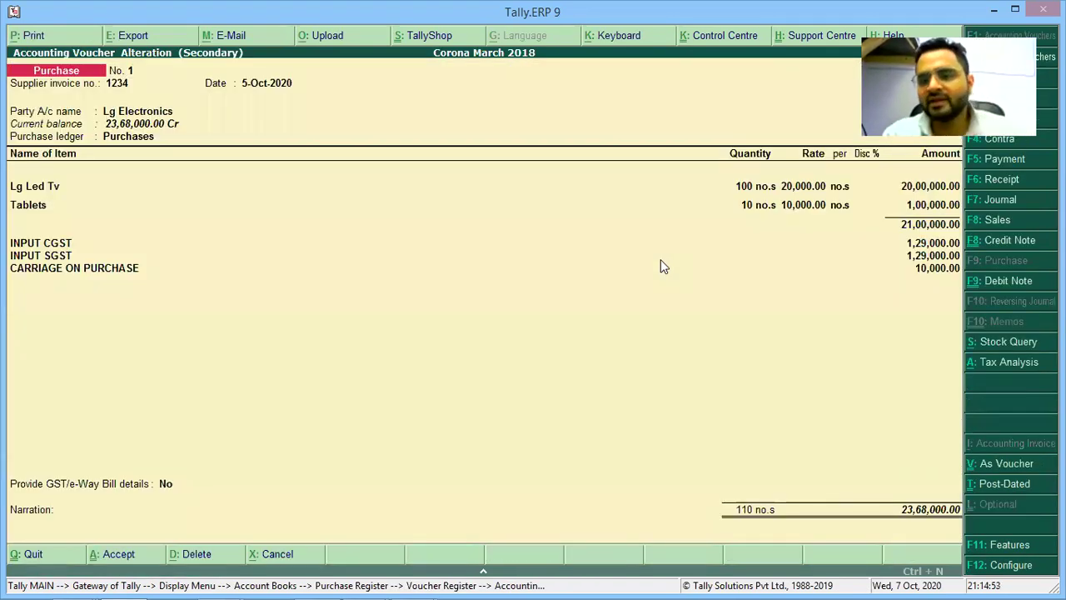
key("alt+Tab")
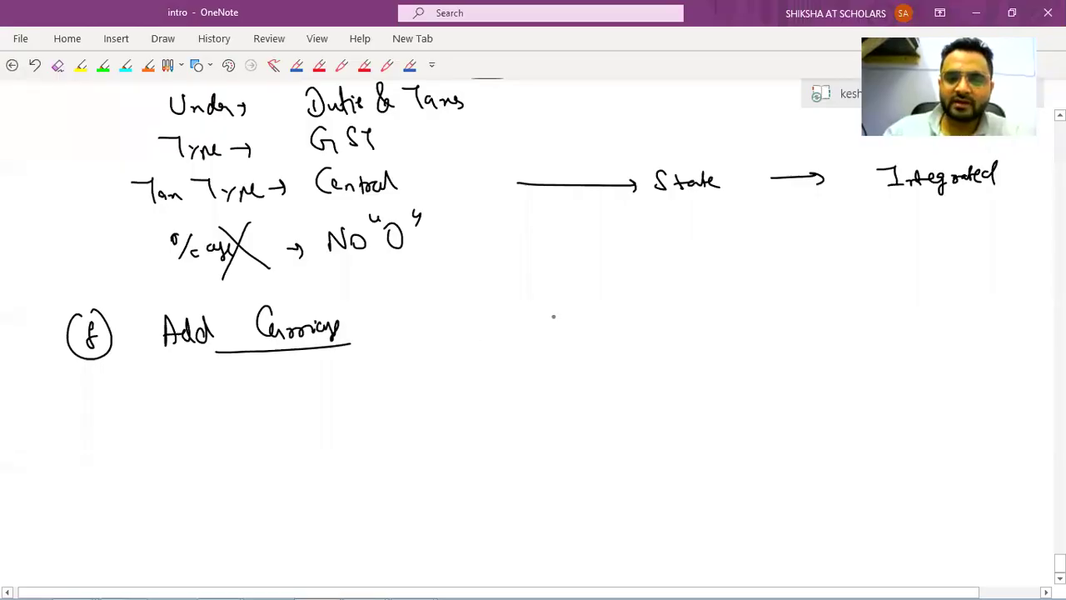
Handwrite 'Print / Export' in OneNote with an arrow and the Alt+P and Alt+E shortcuts.
mouse_move(555, 294)
left_mouse_down()
mouse_move(555, 327)
mouse_move(603, 310)
left_mouse_up()
mouse_move(627, 283)
left_mouse_down()
mouse_move(615, 336)
mouse_move(714, 305)
left_mouse_up()
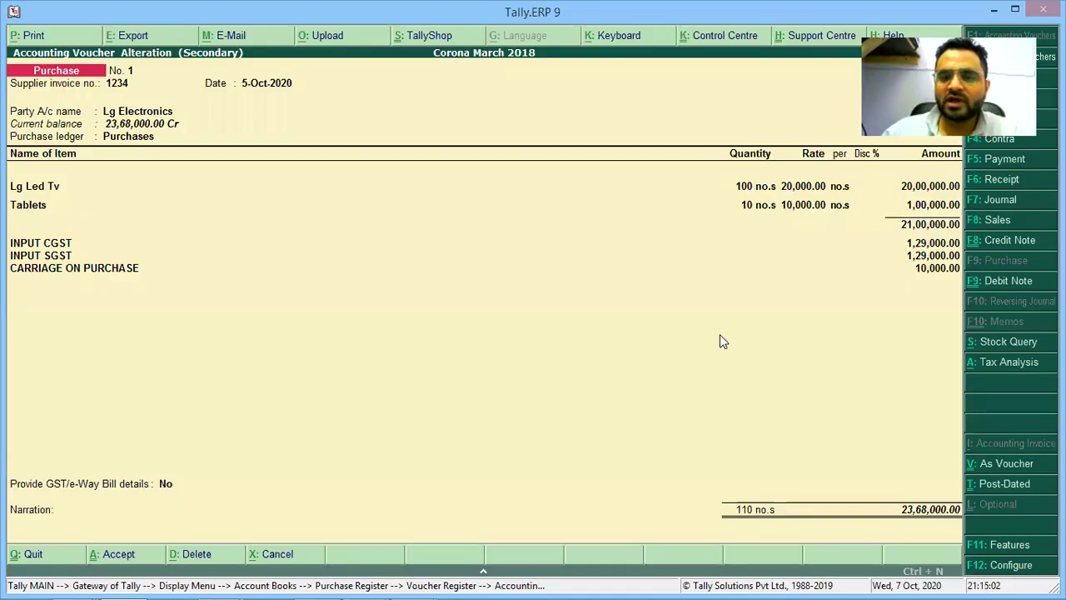
key("alt+Tab")
key("alt+Tab")
mouse_move(696, 324)
left_mouse_down()
mouse_move(723, 350)
mouse_move(770, 337)
mouse_move(791, 348)
left_mouse_up()
mouse_move(803, 331)
left_mouse_down()
mouse_move(802, 353)
mouse_move(809, 344)
left_mouse_up()
left_click_drag(825, 332, 825, 354)
mouse_move(517, 362)
left_mouse_down()
mouse_move(552, 360)
mouse_move(556, 347)
left_mouse_up()
mouse_move(566, 354)
left_mouse_down()
mouse_move(583, 353)
mouse_move(574, 363)
left_mouse_up()
key("alt+Tab")
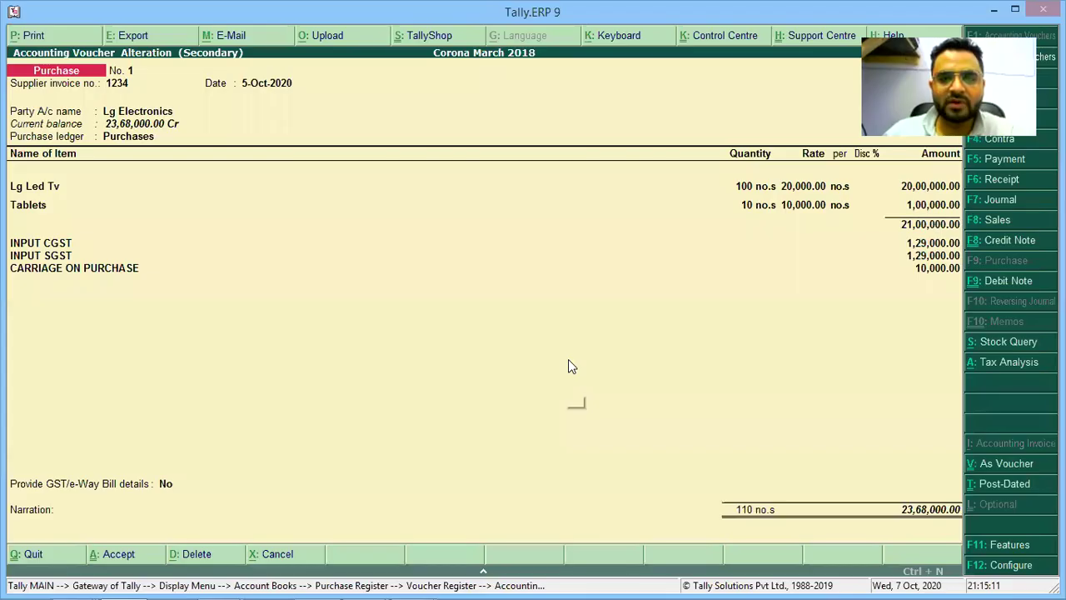
Export the voucher in PDF format as Accounting Voucher.pdf, keeping the default location and page settings.
key("alt+e")
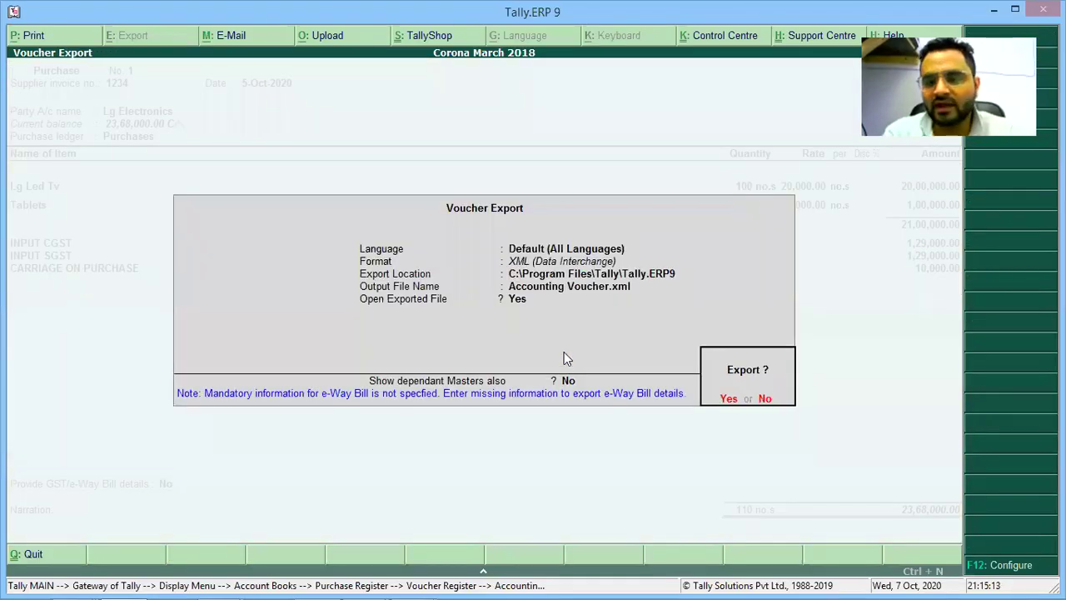
key("n")
key("Return")
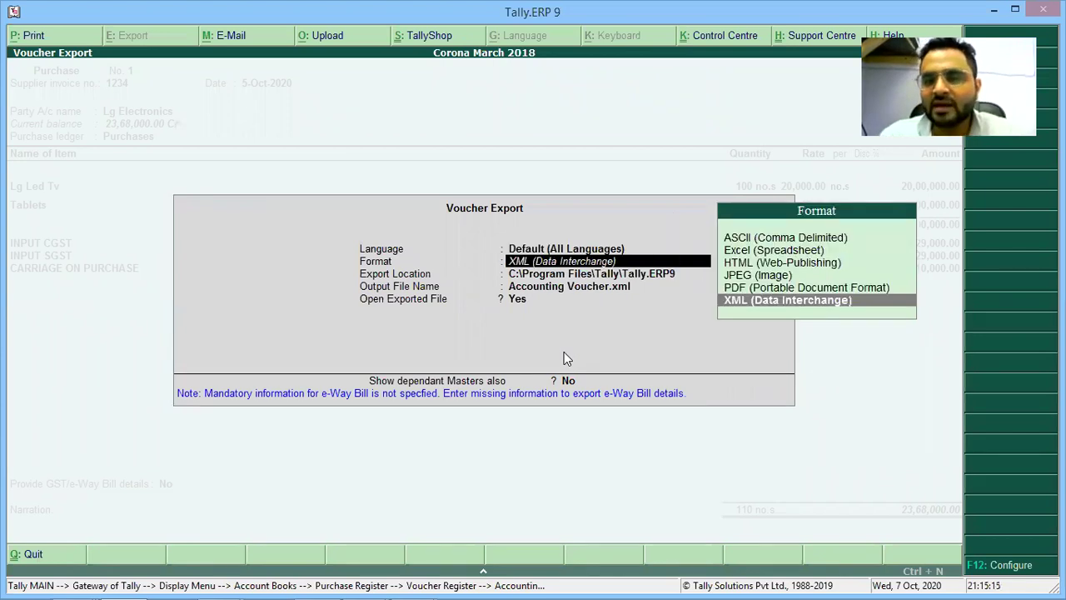
key("Up")
key("Up")
key("Down")
key("Down")
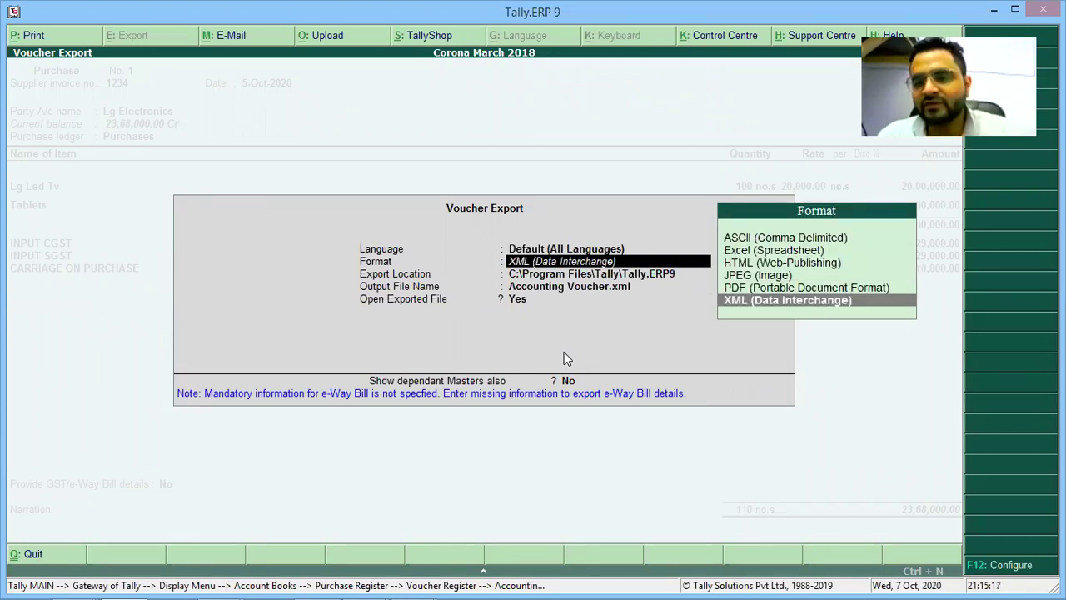
key("Up")
key("Up")
key("Down")
key("Return")
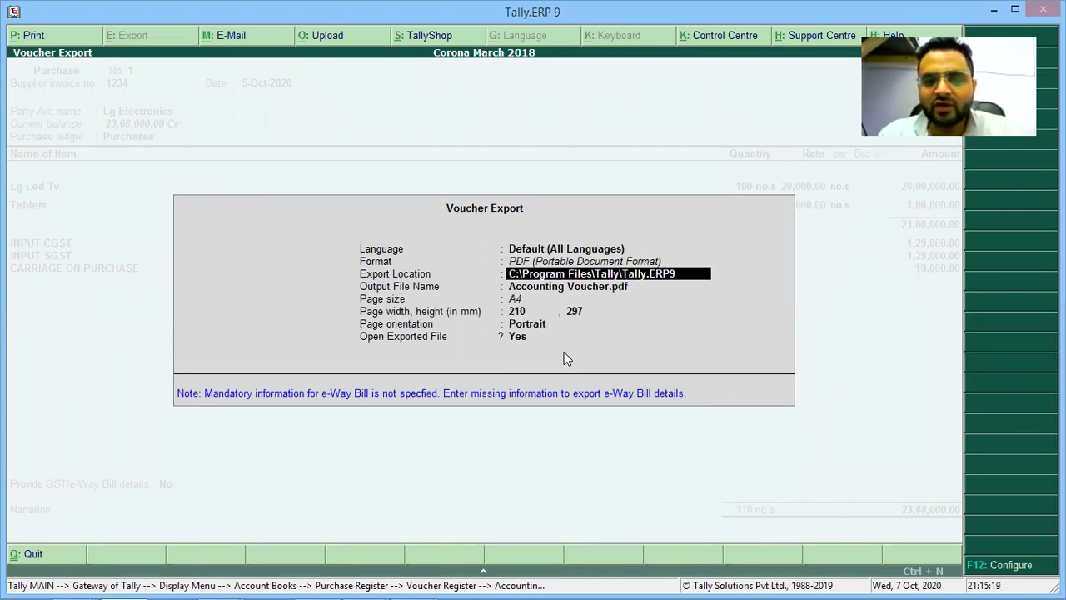
key("Return")
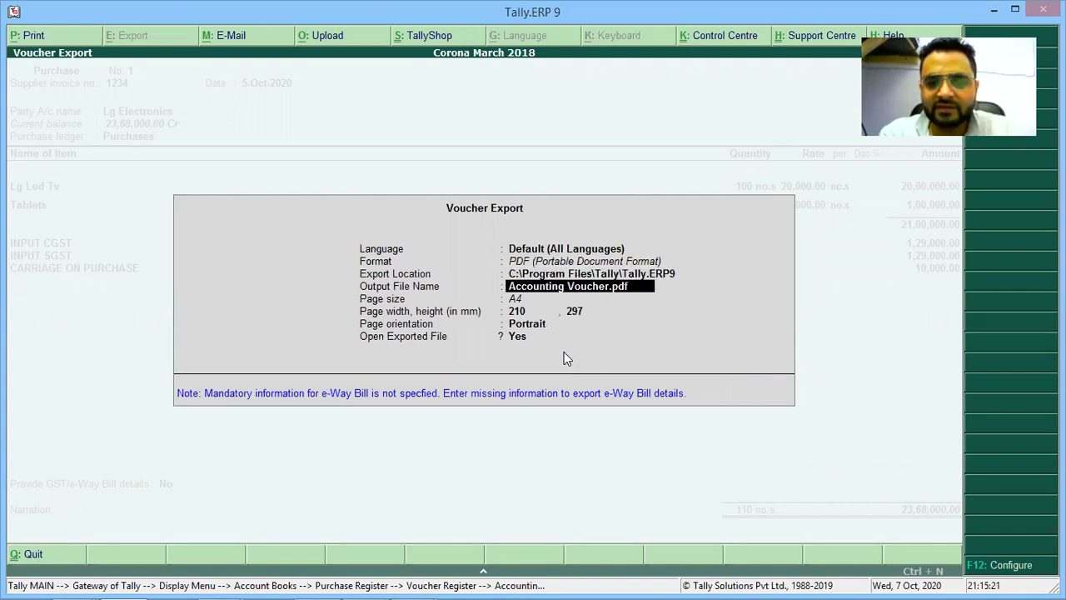
key("Return")
key("Return")
key("Return")
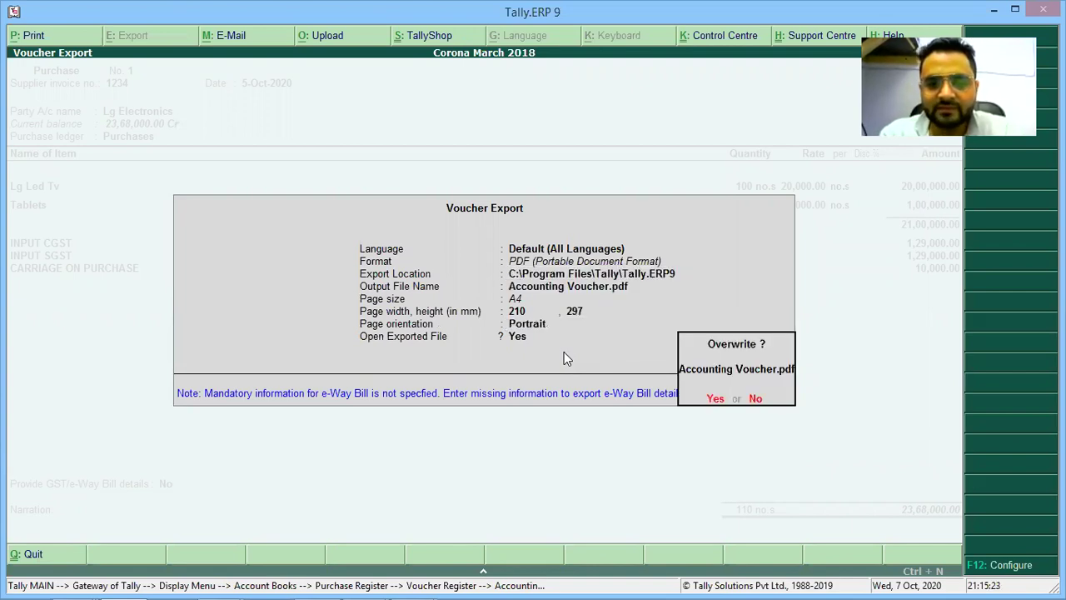
key("Return")
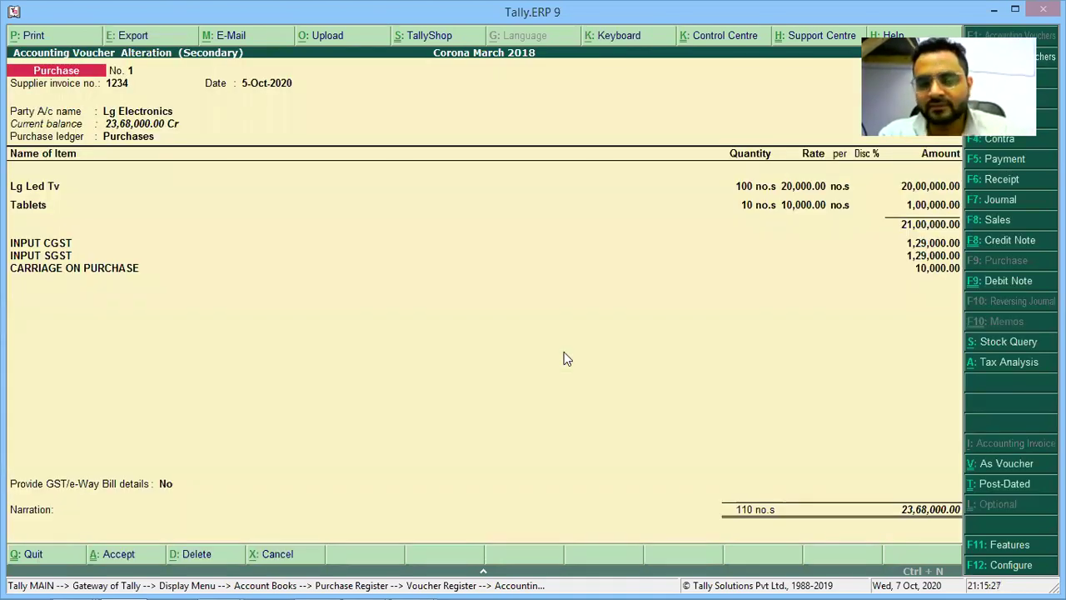
key("alt+p")
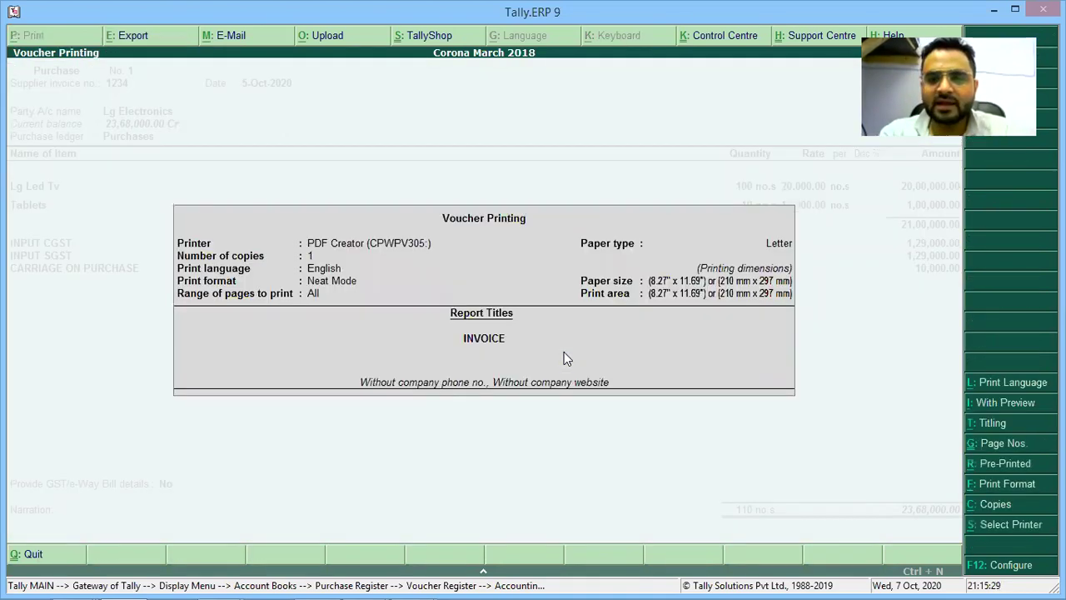
key("Return")
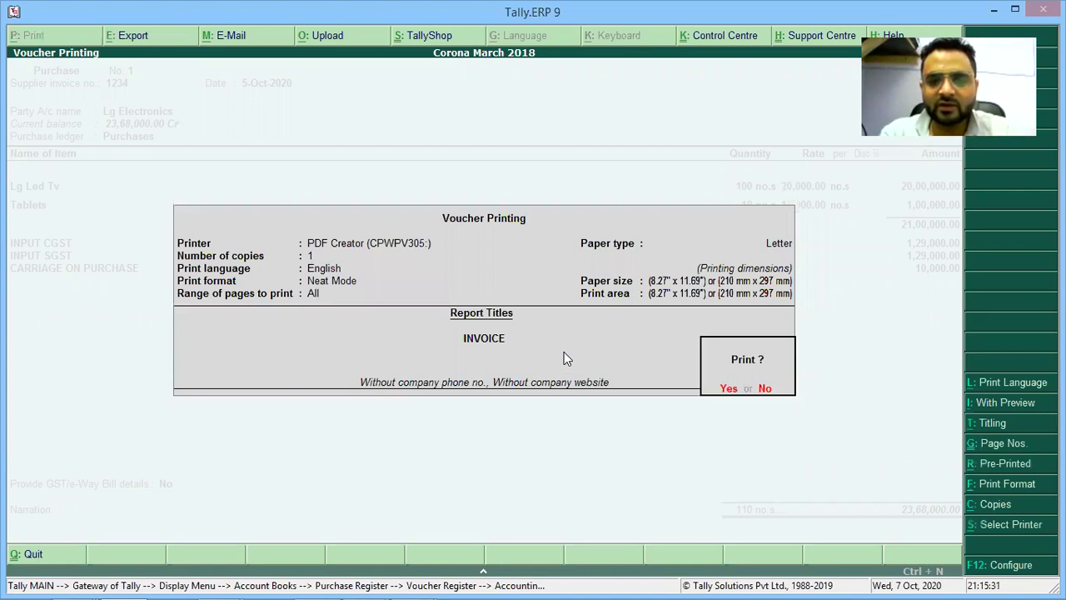
key("alt+i")
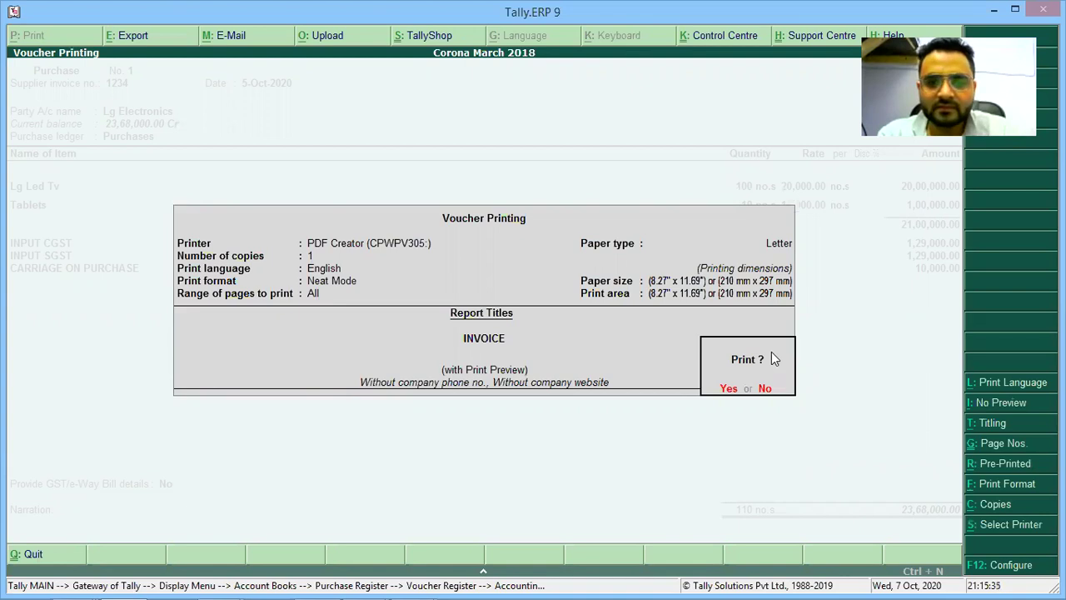
key("Return")
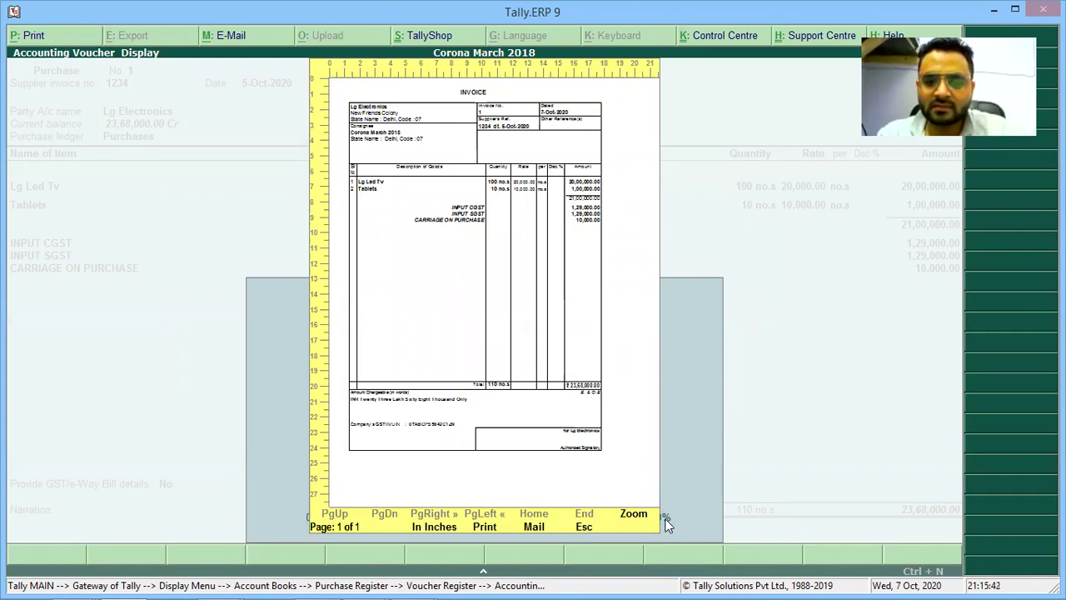
left_click(635, 516)
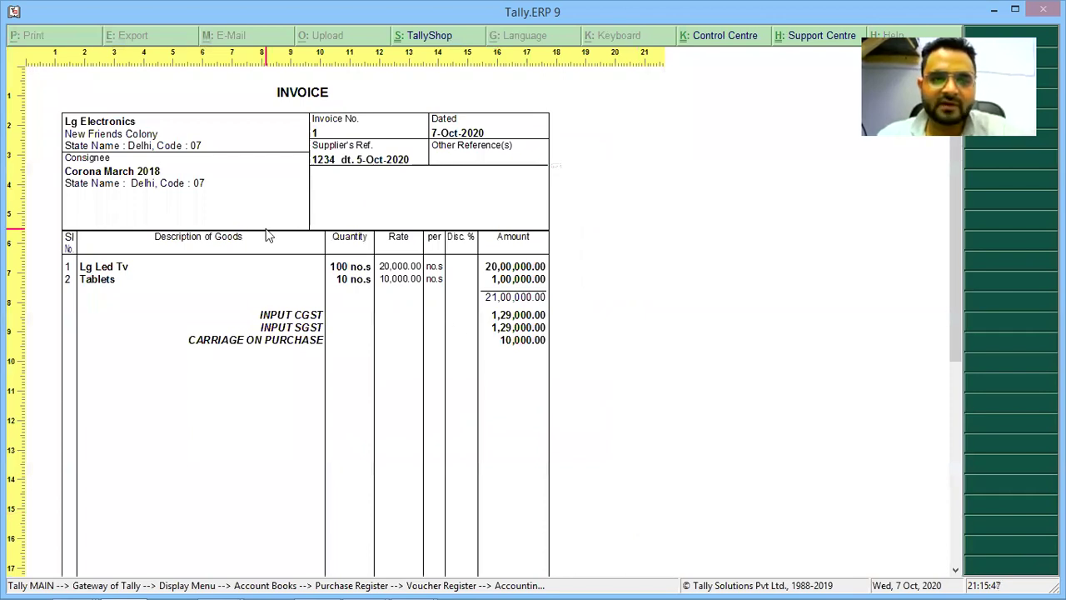
scroll(268, 235, "down", 5)
scroll(266, 235, "up", 3)
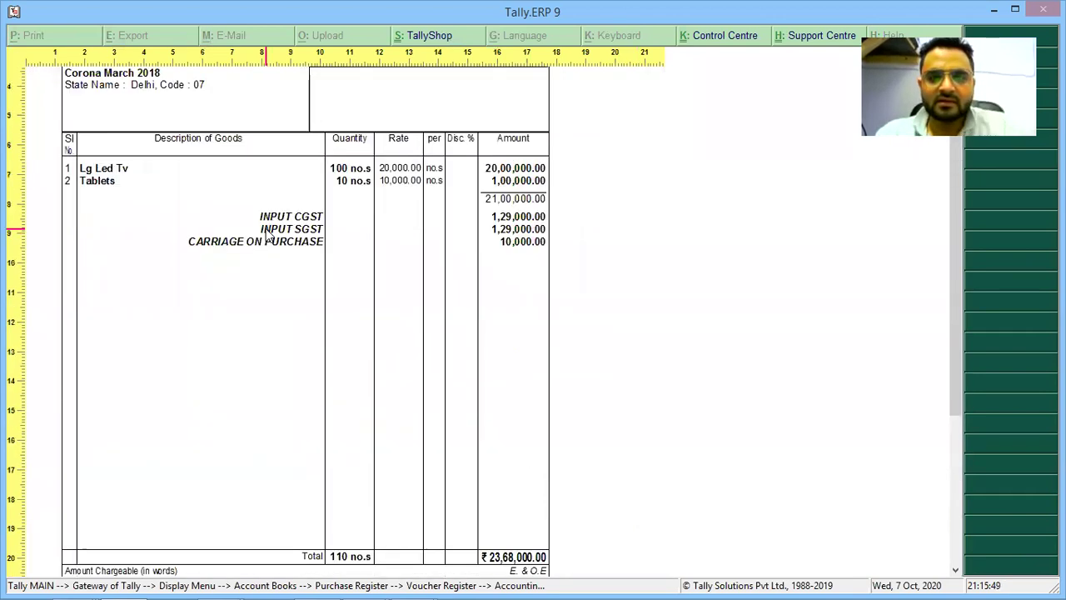
left_click(266, 231)
key("Escape")
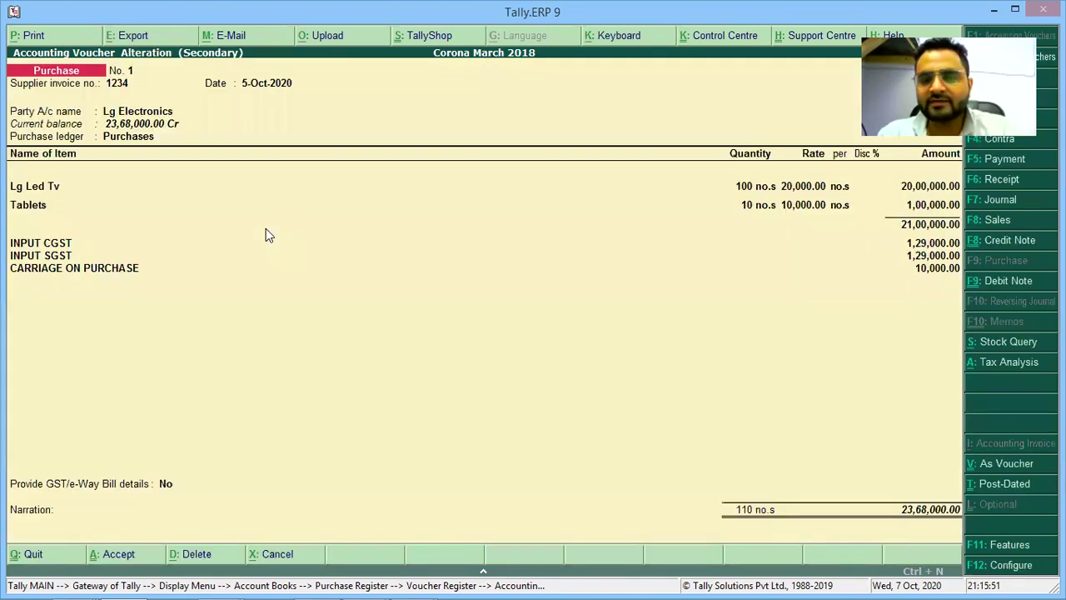